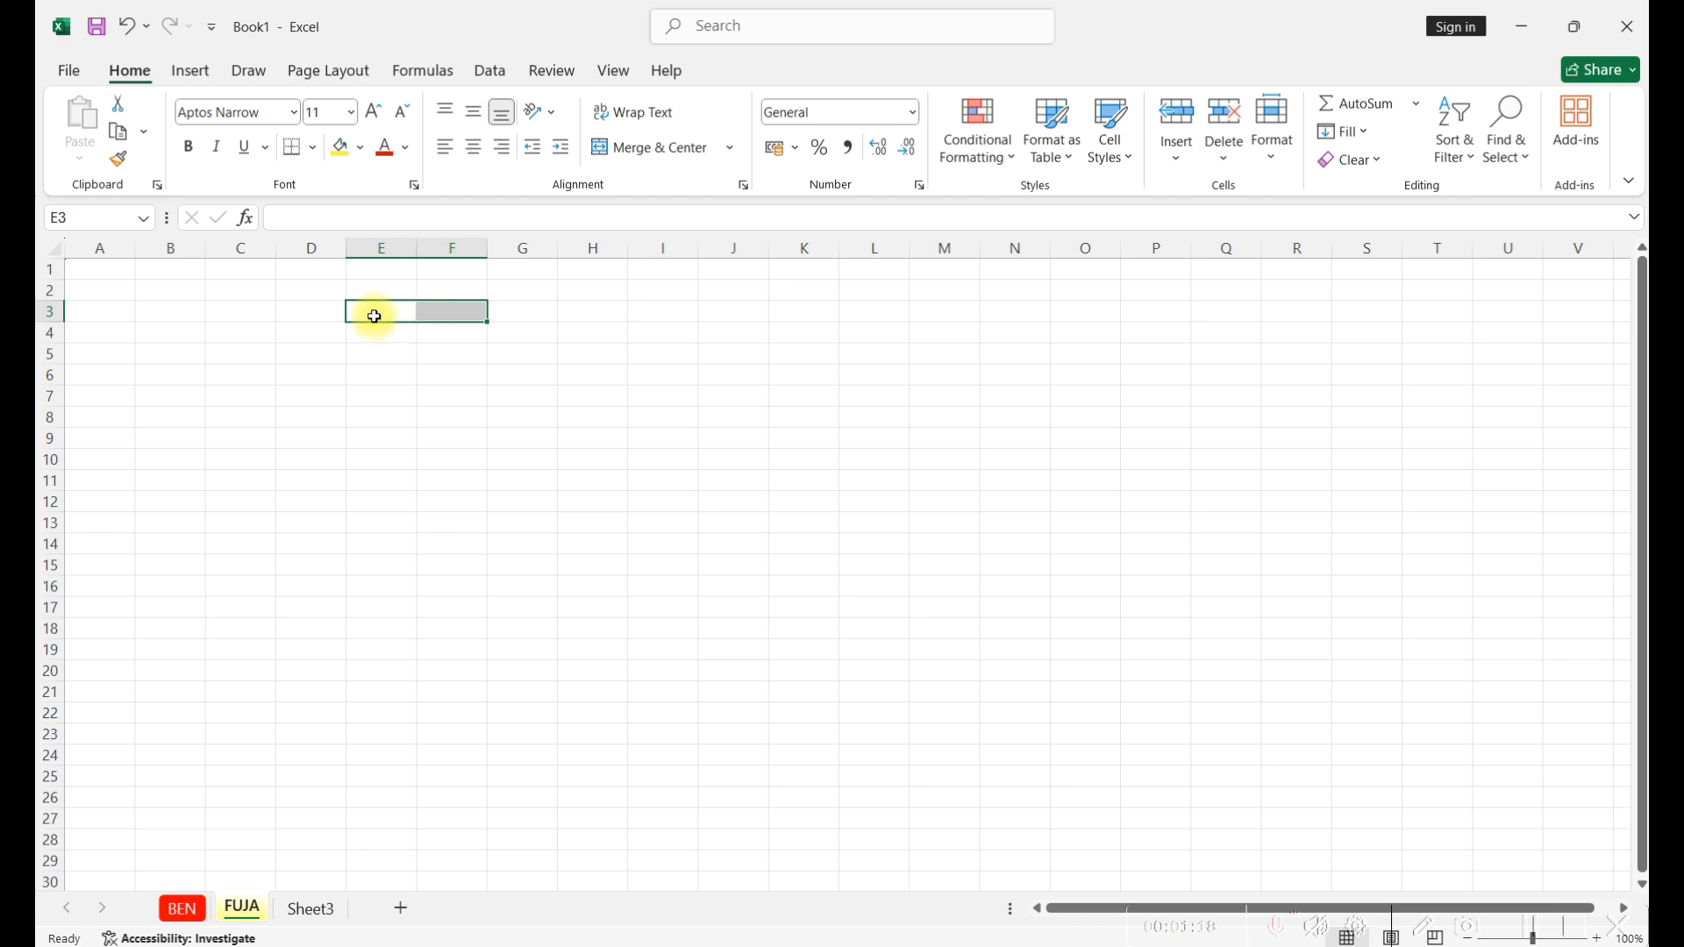
Select the cell range E3:F12, and clear the selection.
click(386, 312)
drag(386, 312, 446, 496)
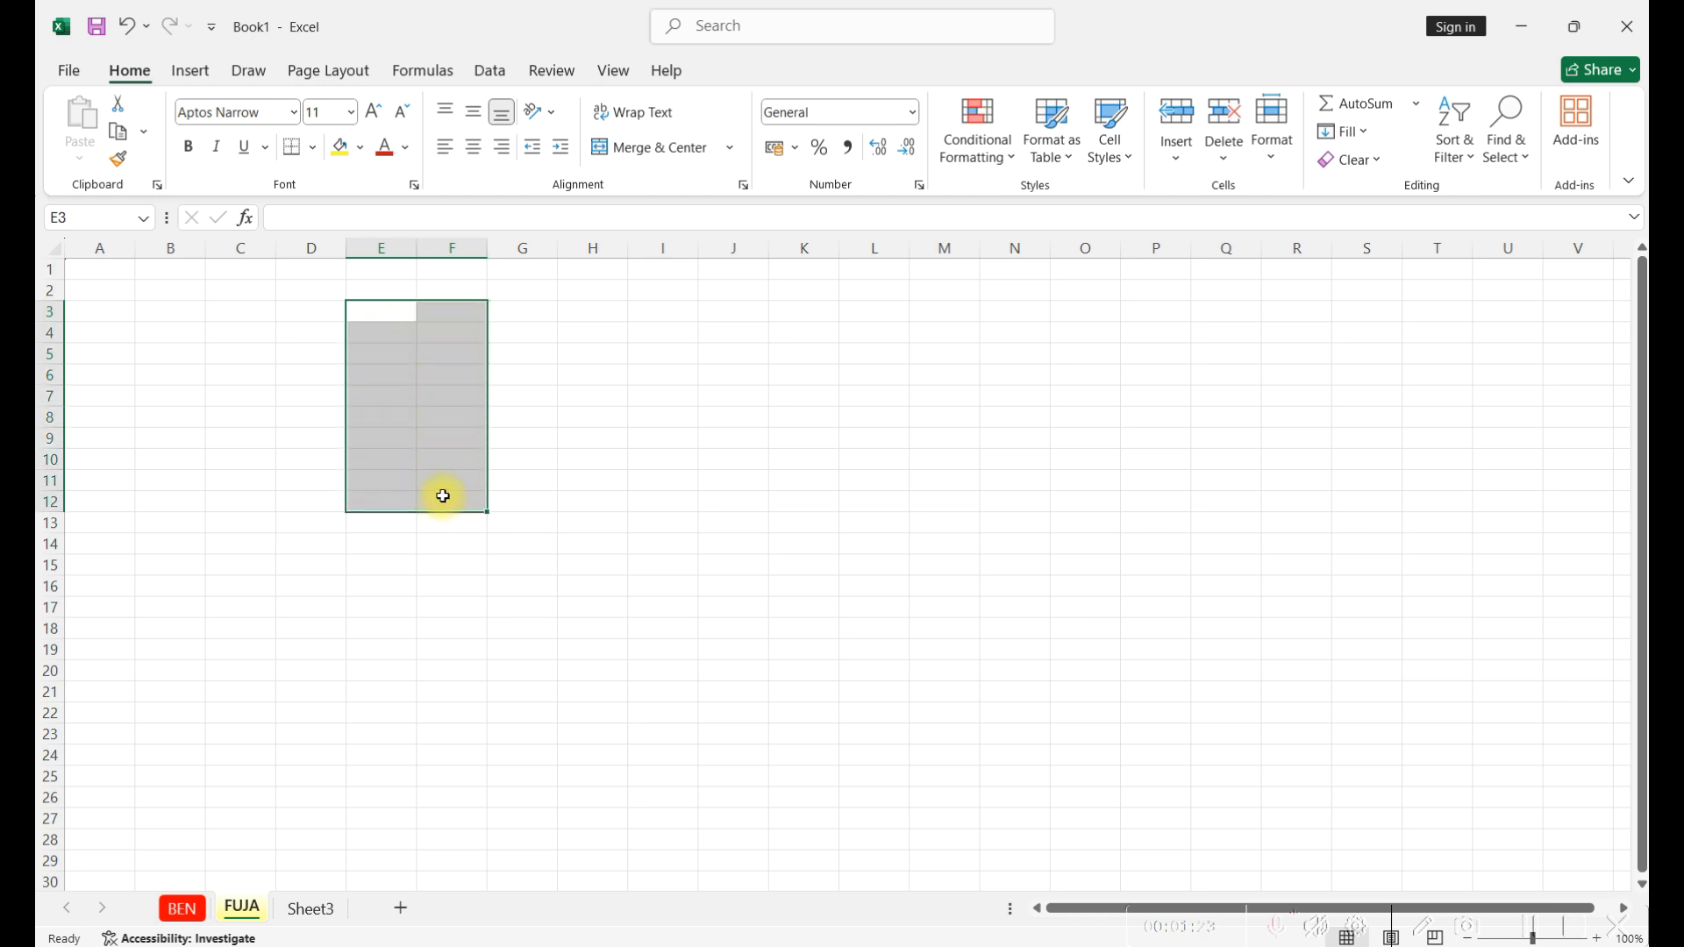
click(523, 426)
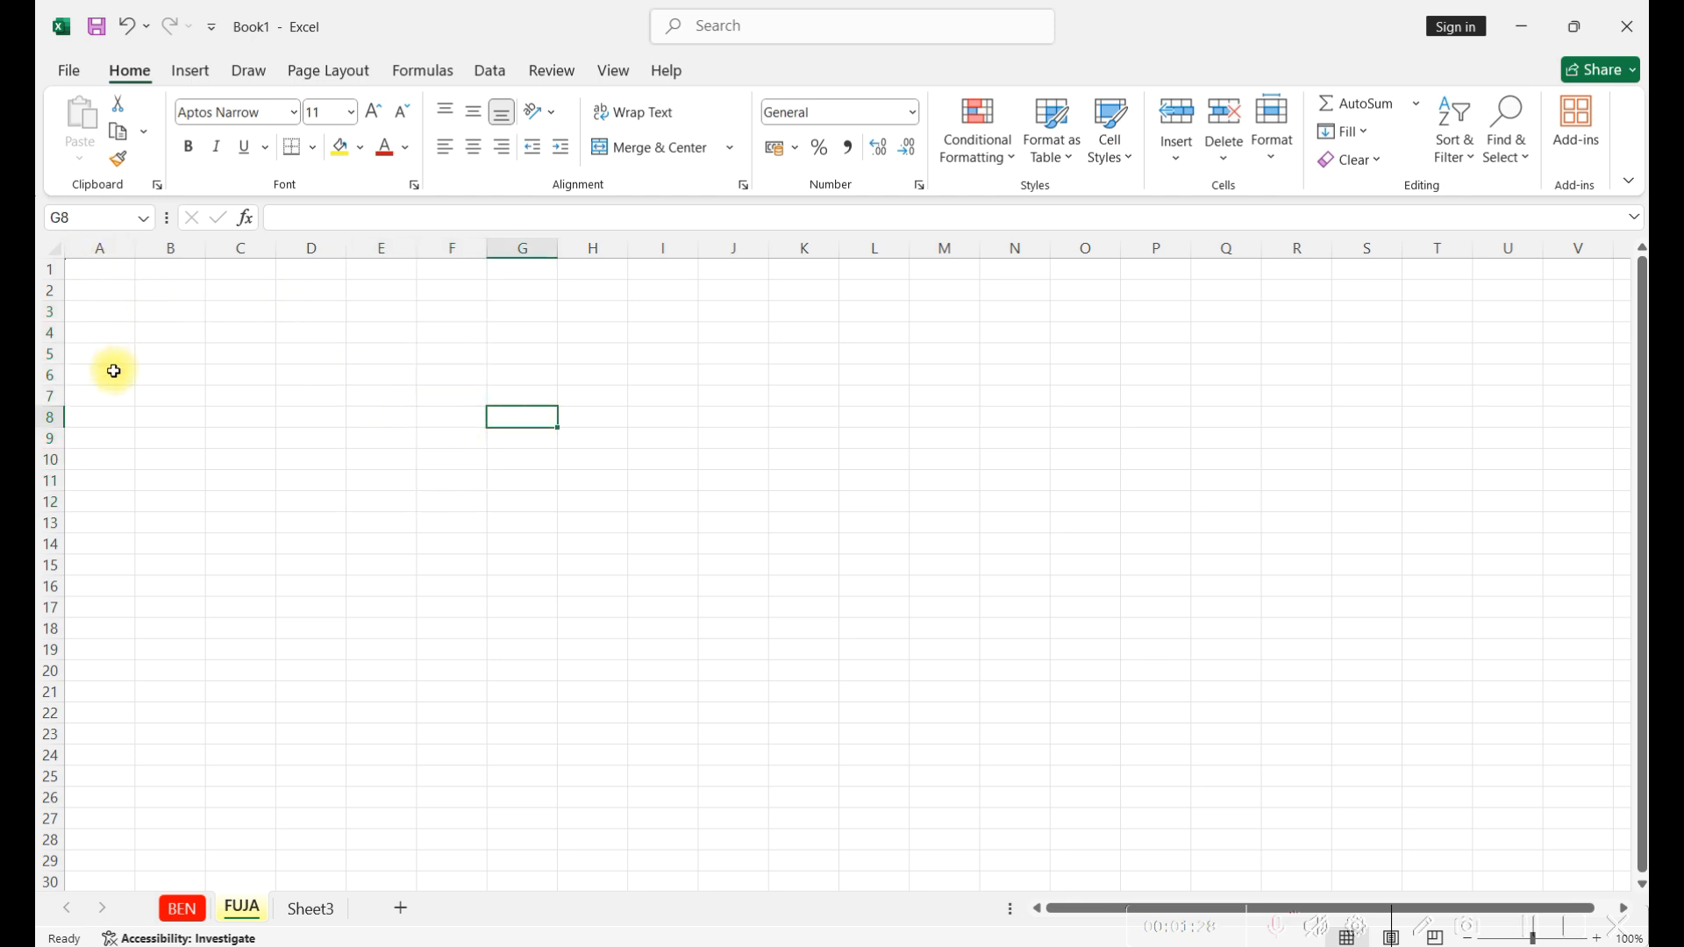
Select the whole columns A and C together without column B, and clear the selection.
click(97, 248)
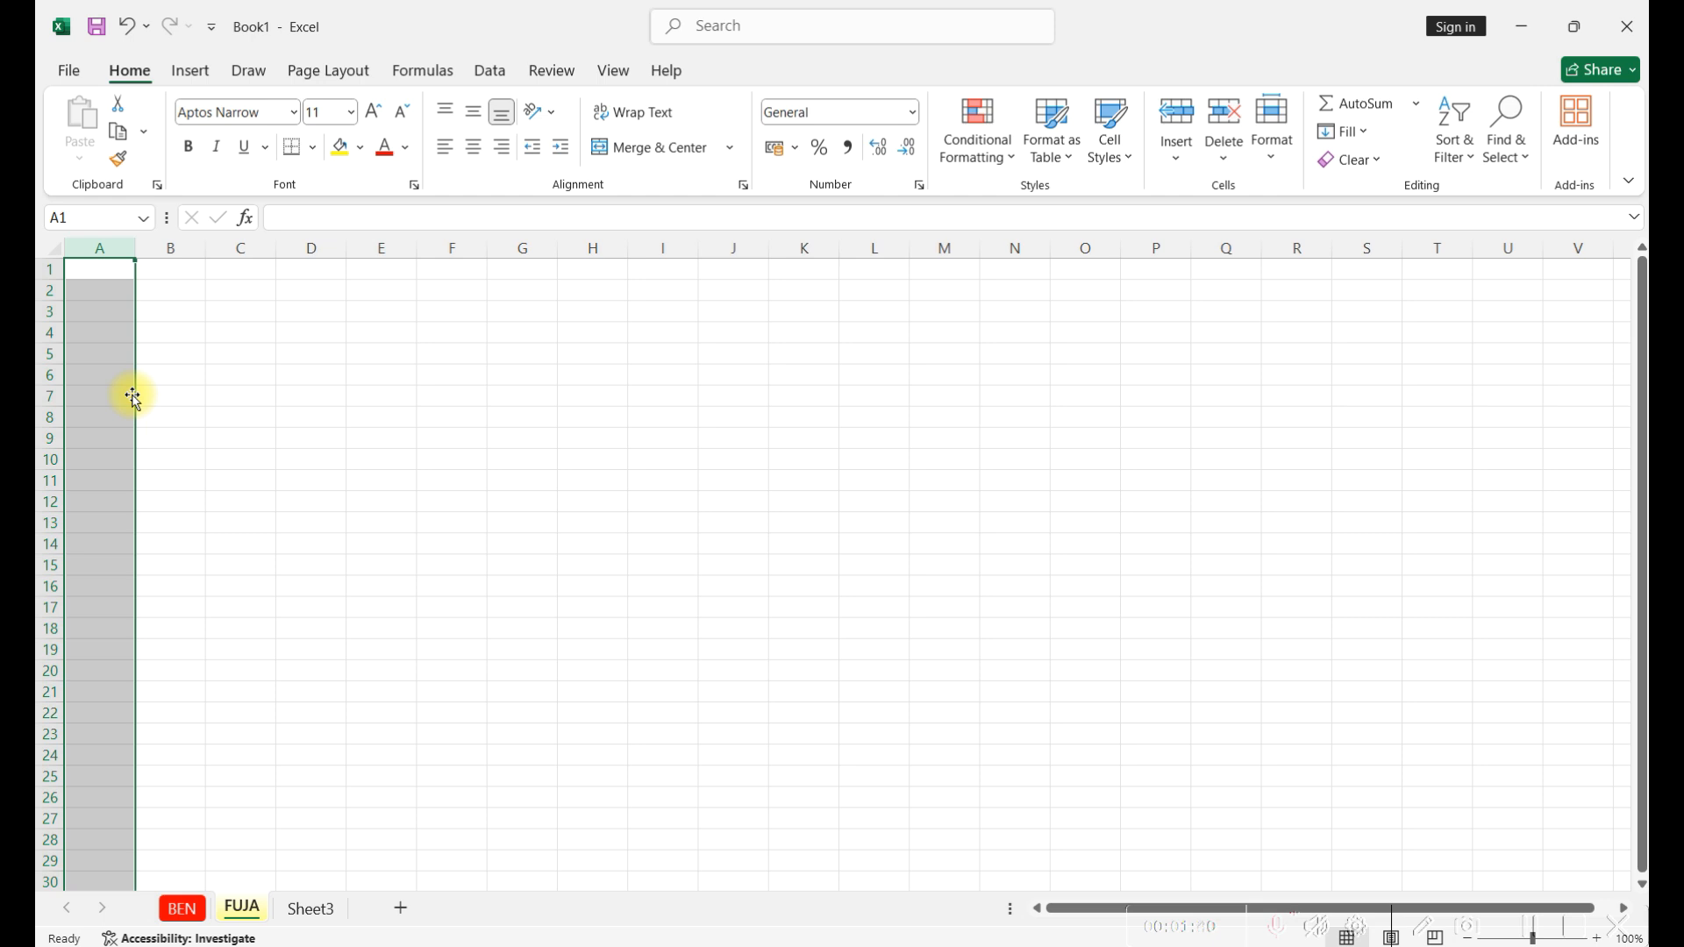
ctrl+click(245, 247)
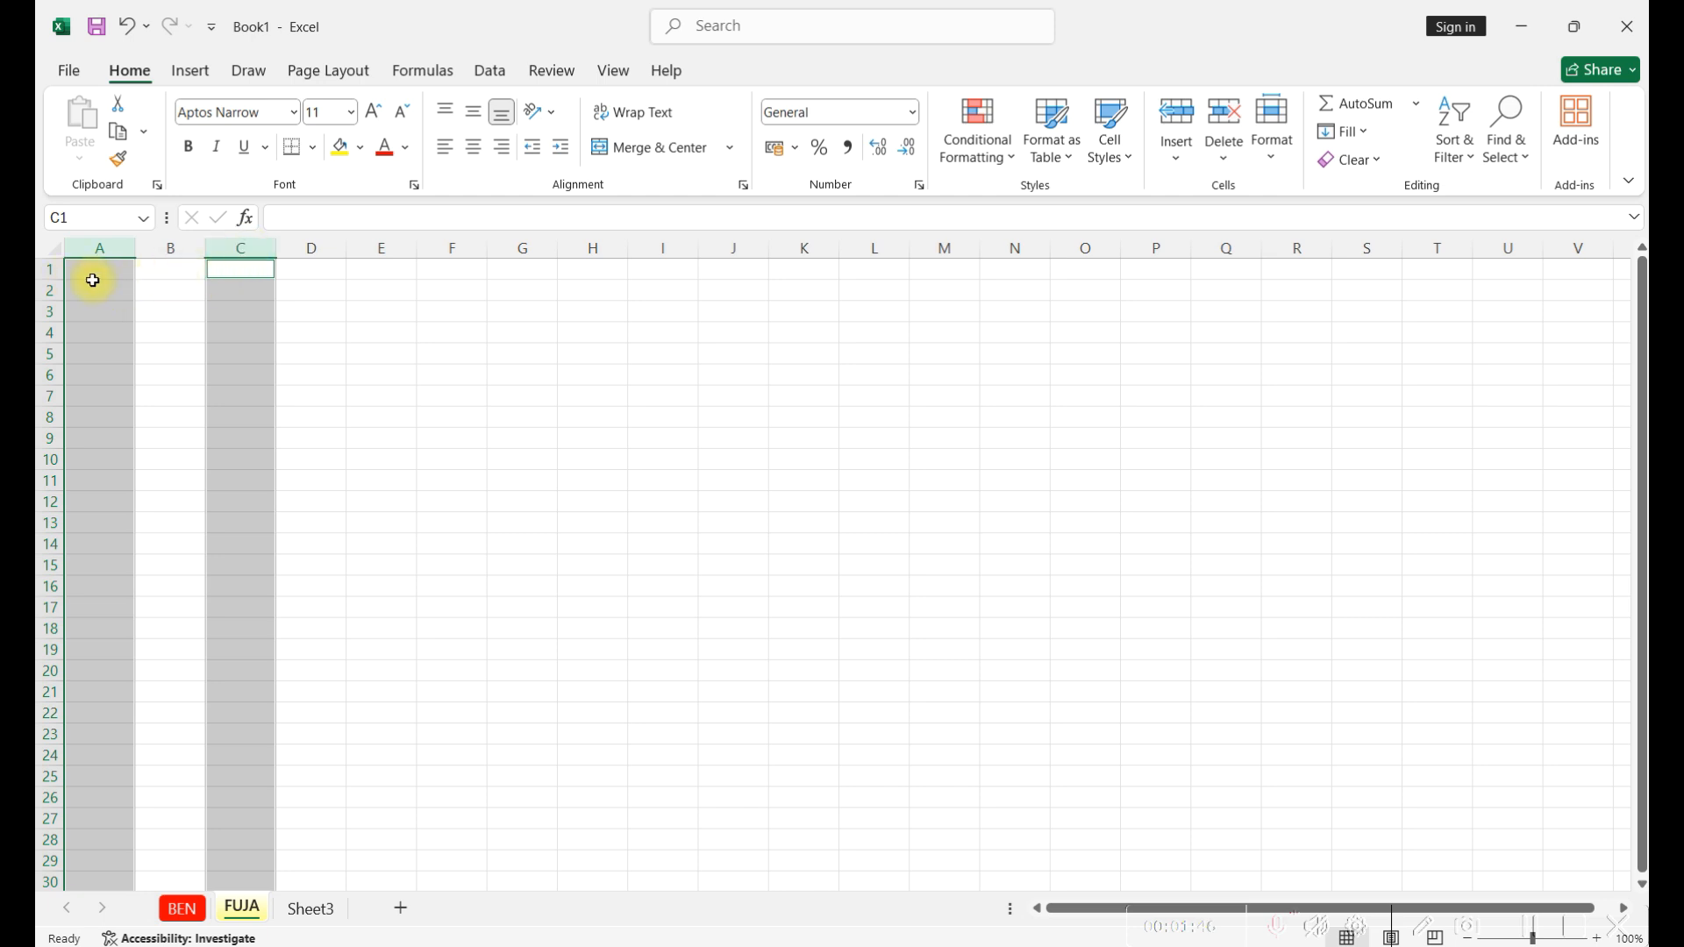
click(303, 290)
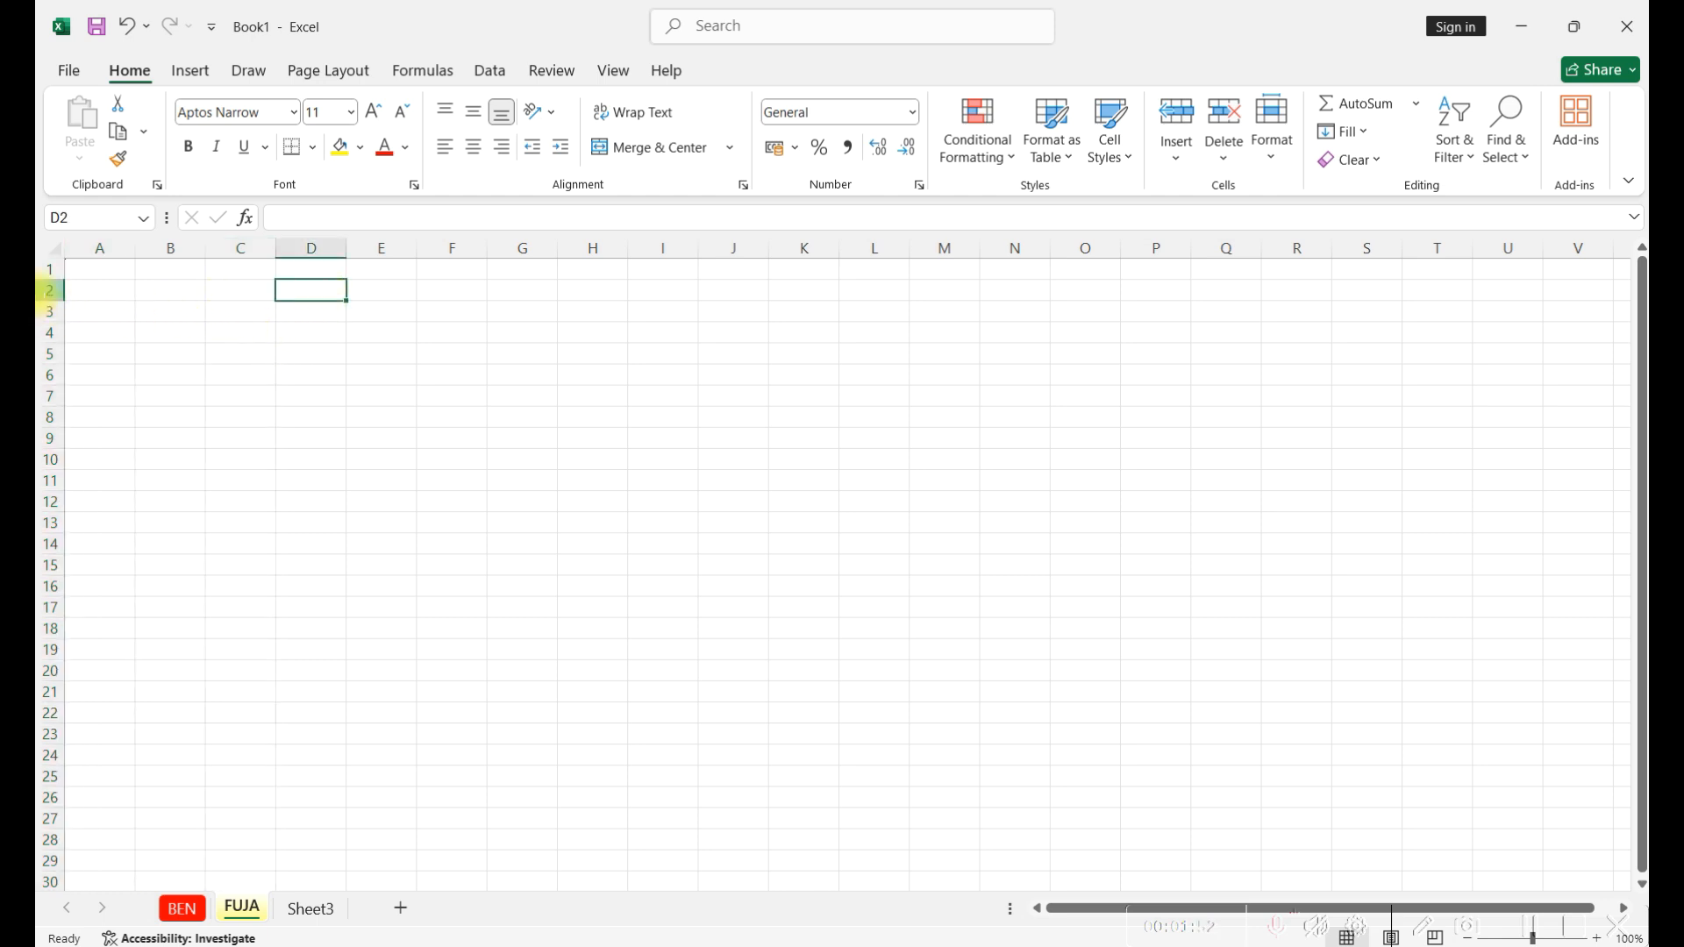
Select the whole rows 2 and 9 together without the rows between them, and clear the selection.
click(49, 290)
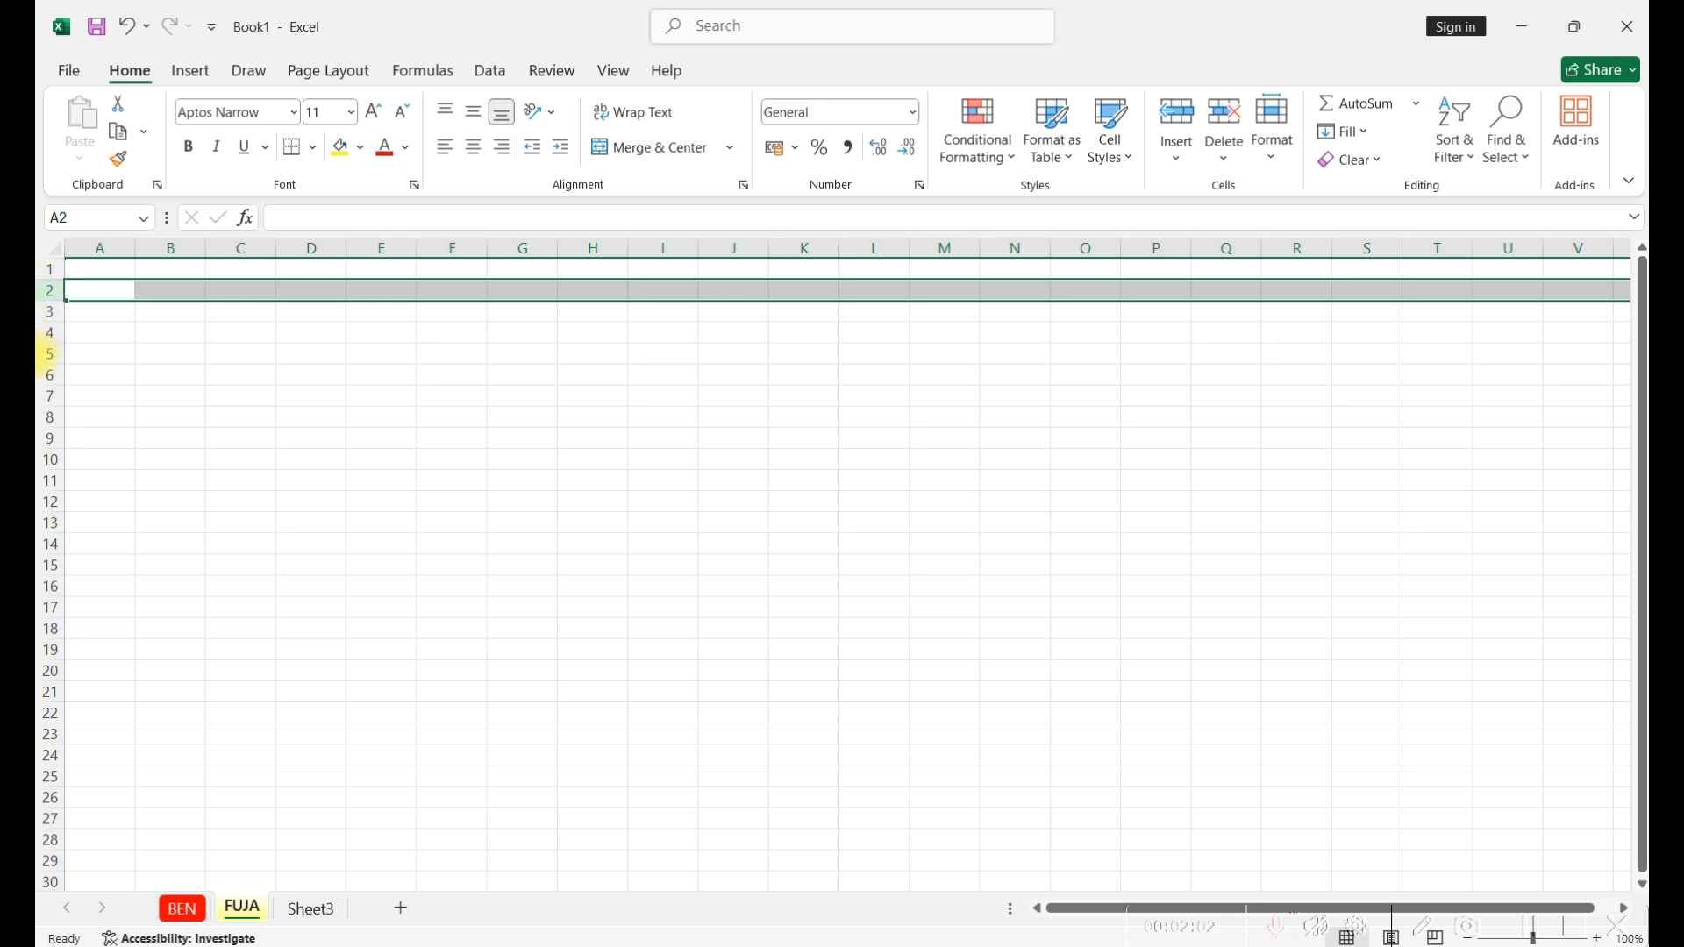
ctrl+click(50, 440)
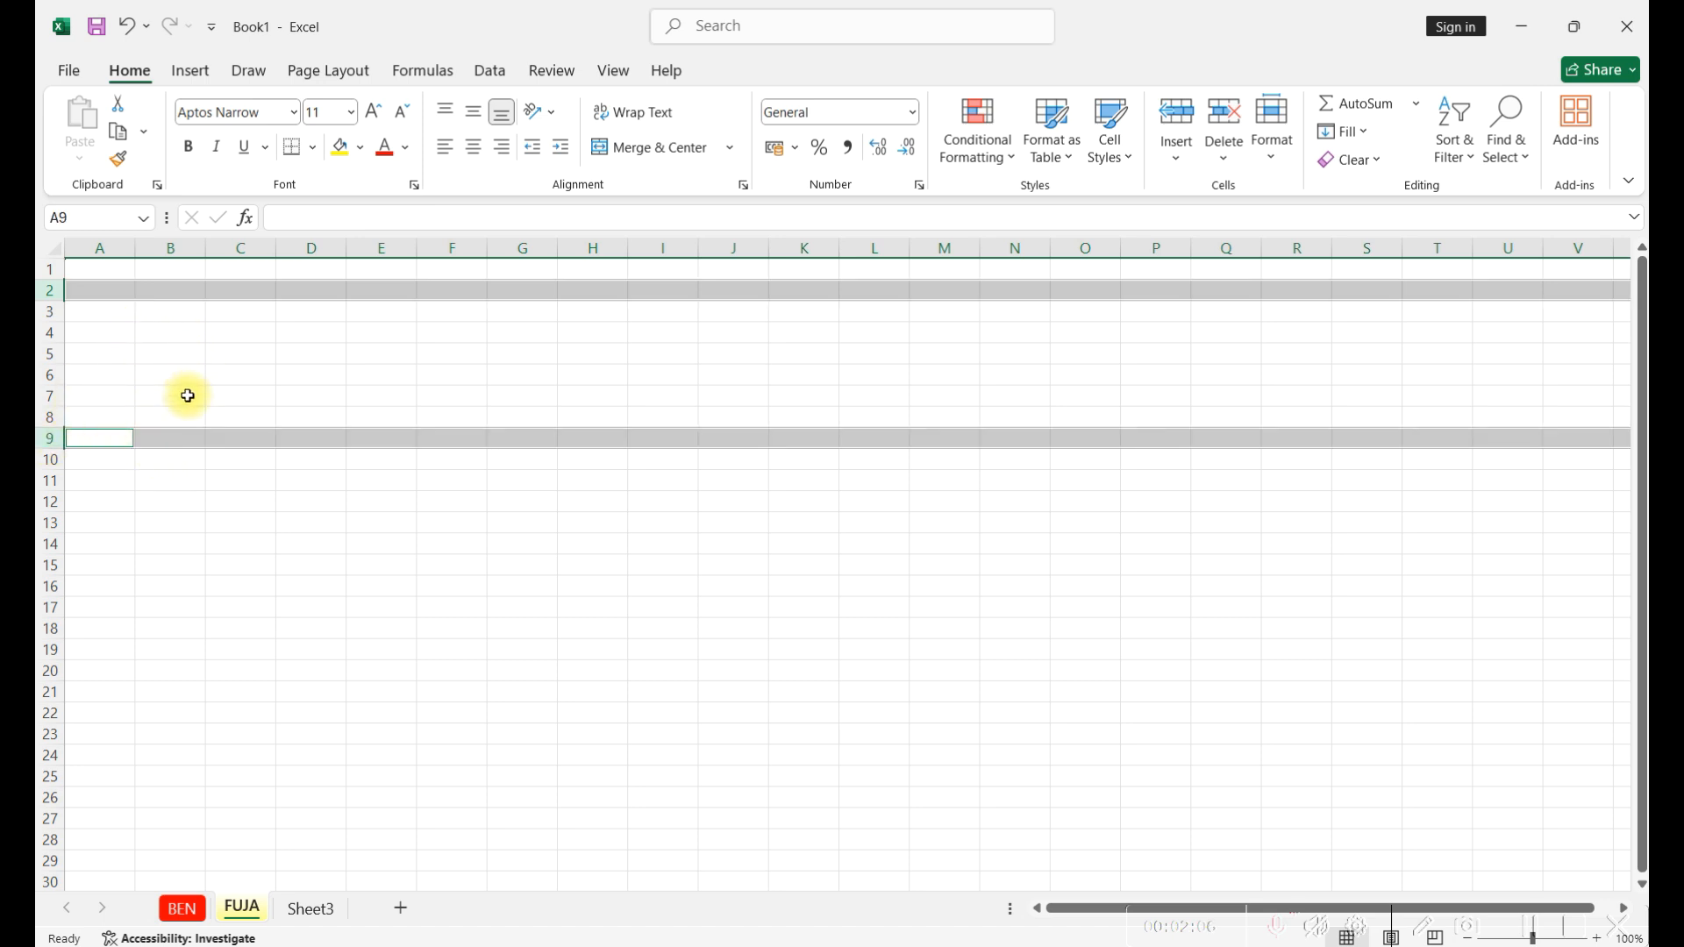
click(279, 379)
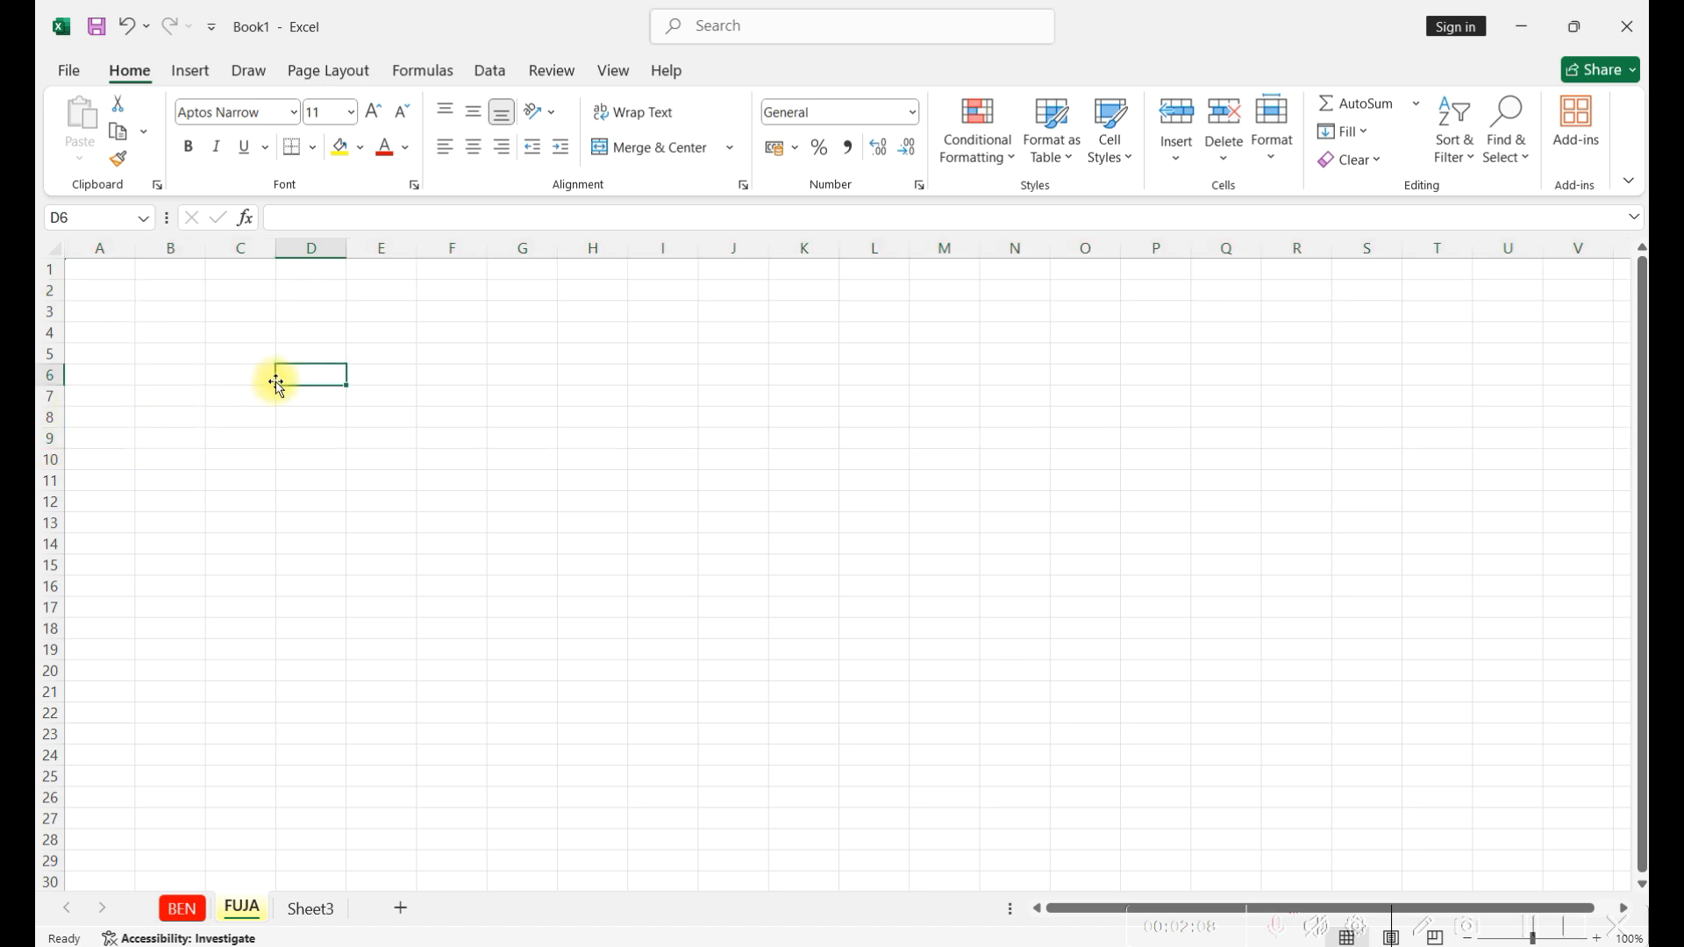
Recap the selection types by selecting single cells C3 and E6, the block C2:K16, and the whole columns J and L in turn.
click(236, 307)
click(378, 368)
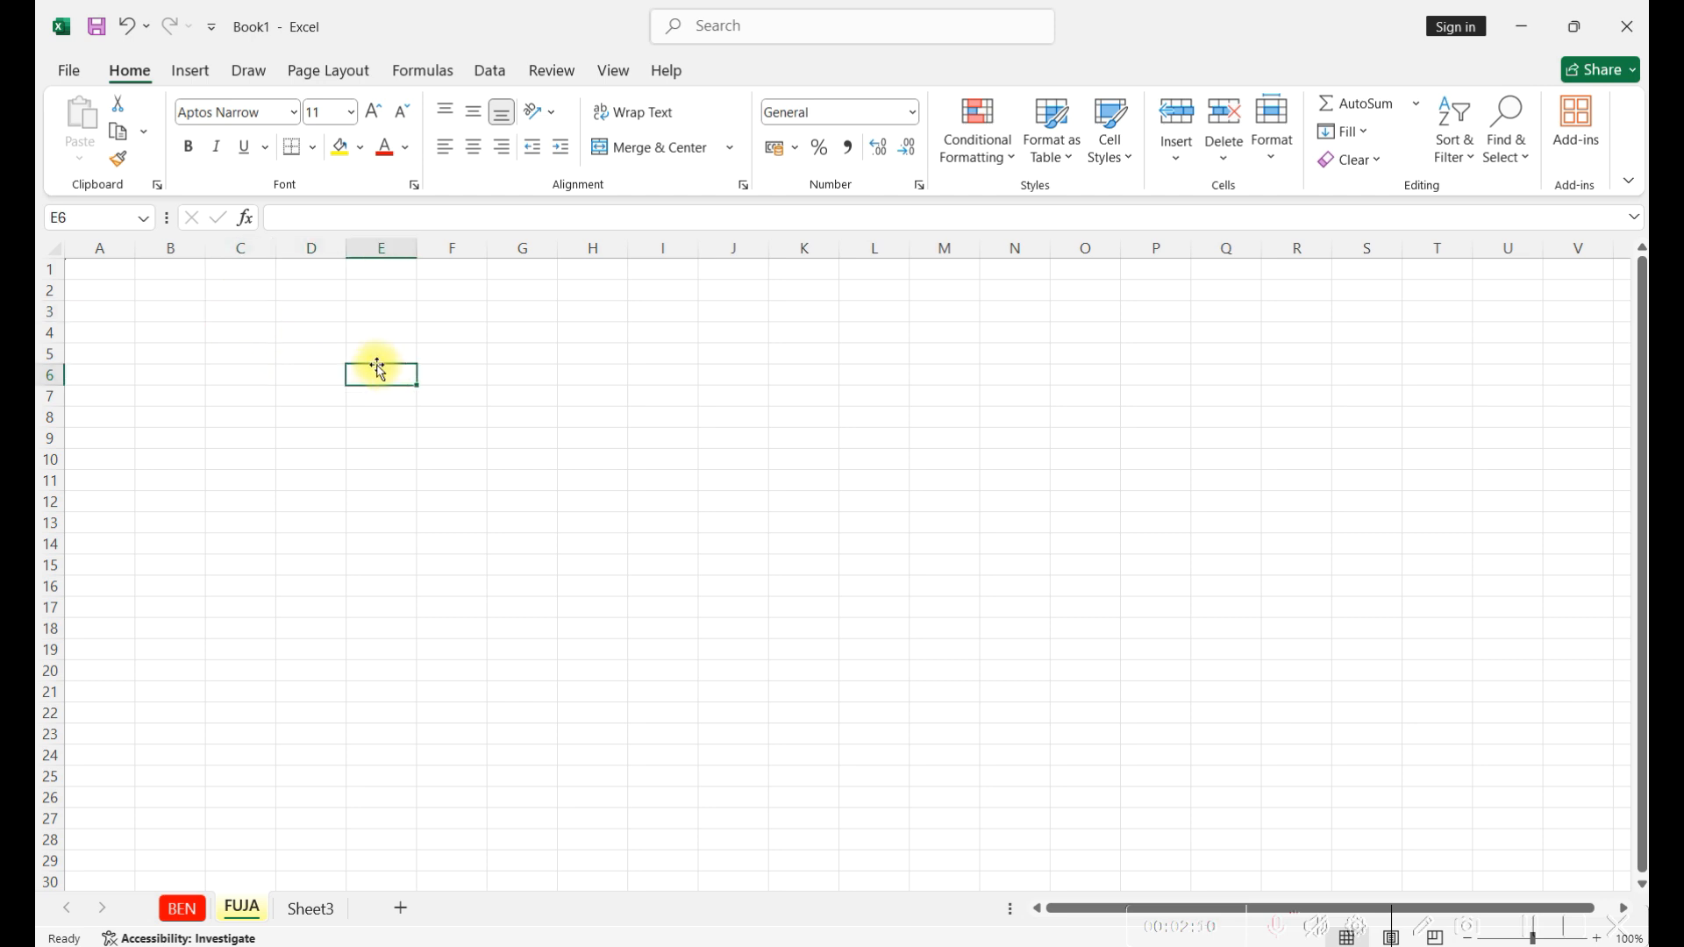
drag(238, 292, 788, 586)
click(899, 498)
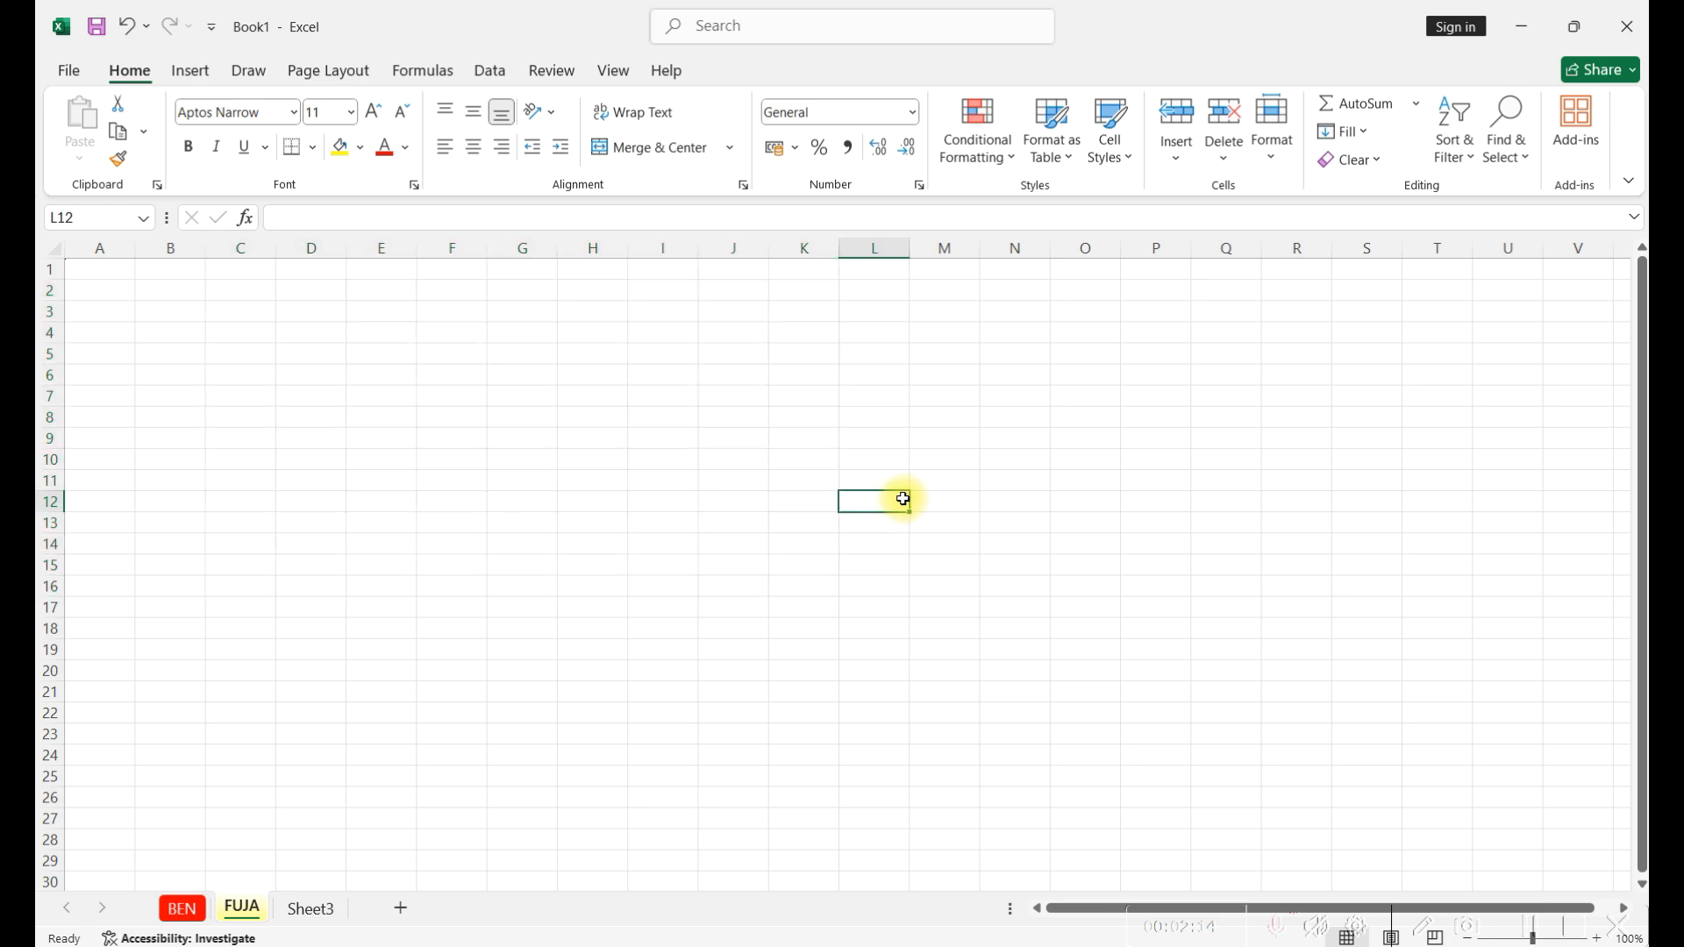
click(734, 250)
click(855, 249)
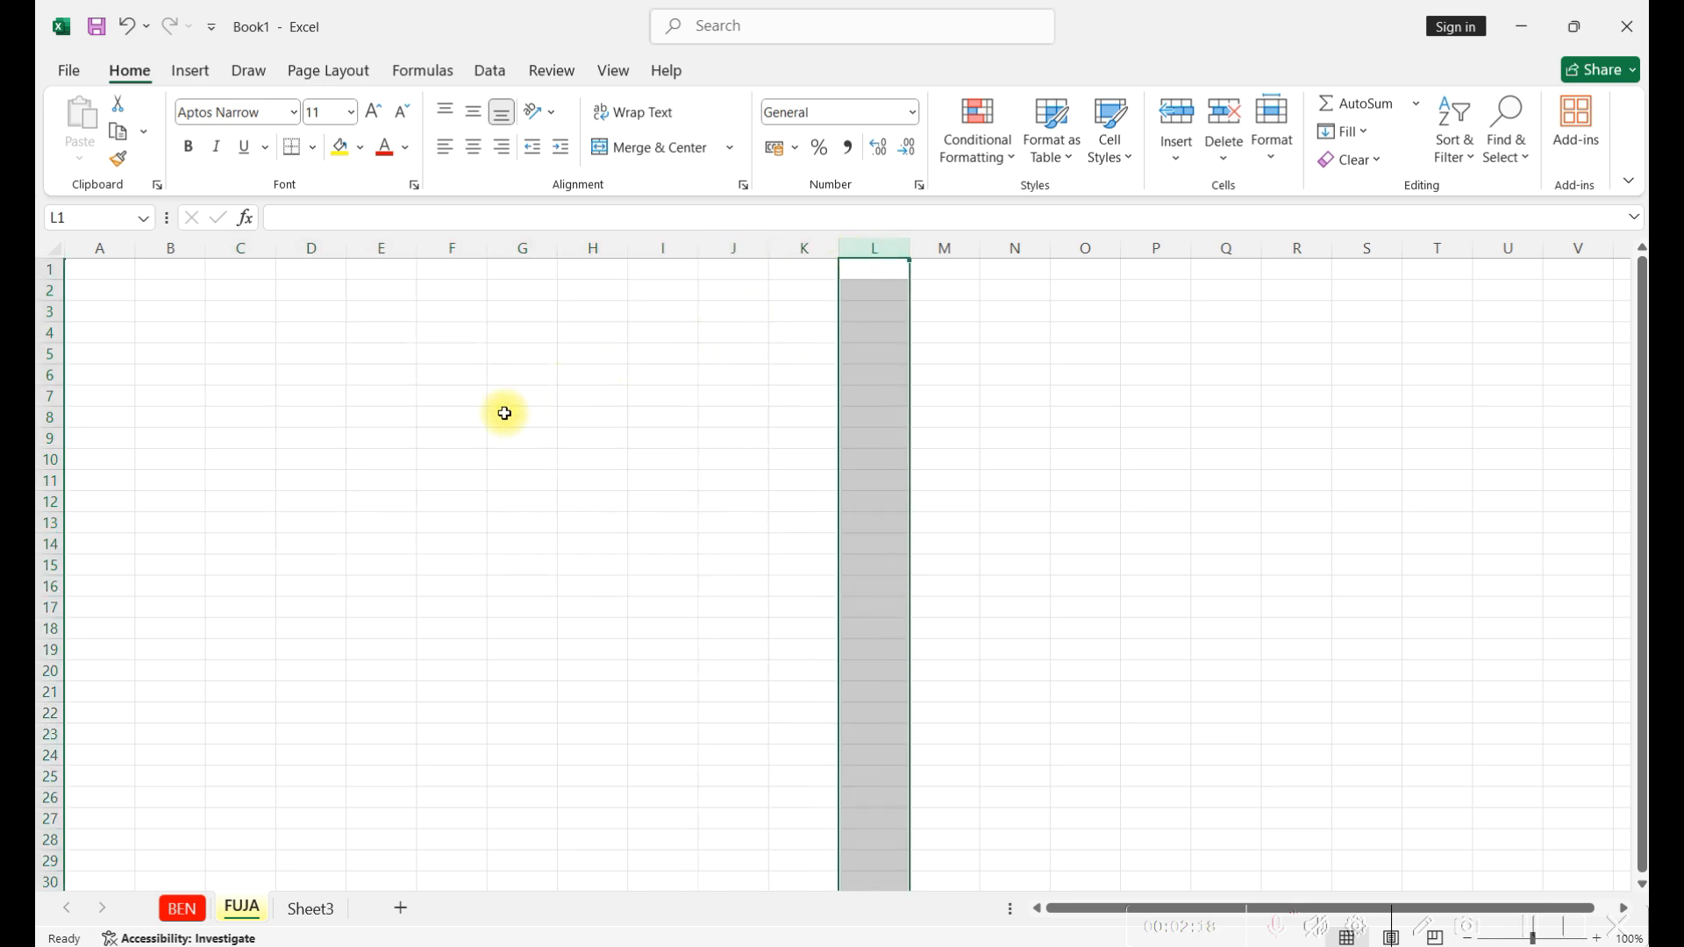
Select the non-adjacent cells D6, M9 and I16 together, and clear the selection.
click(321, 375)
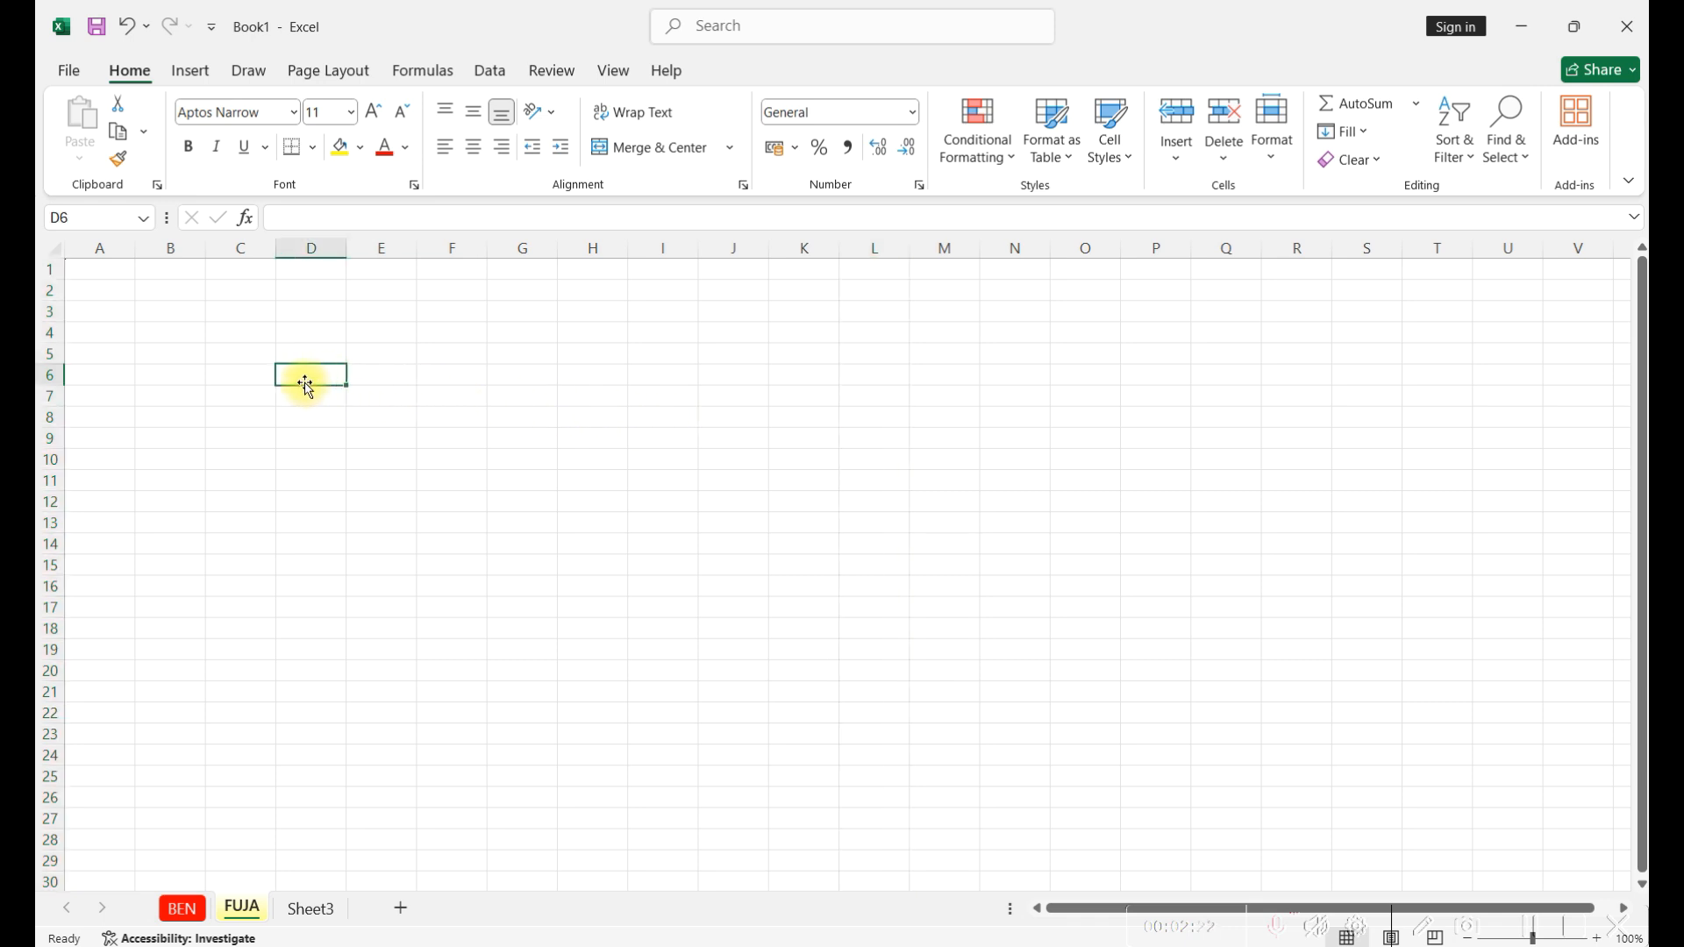
ctrl+click(951, 440)
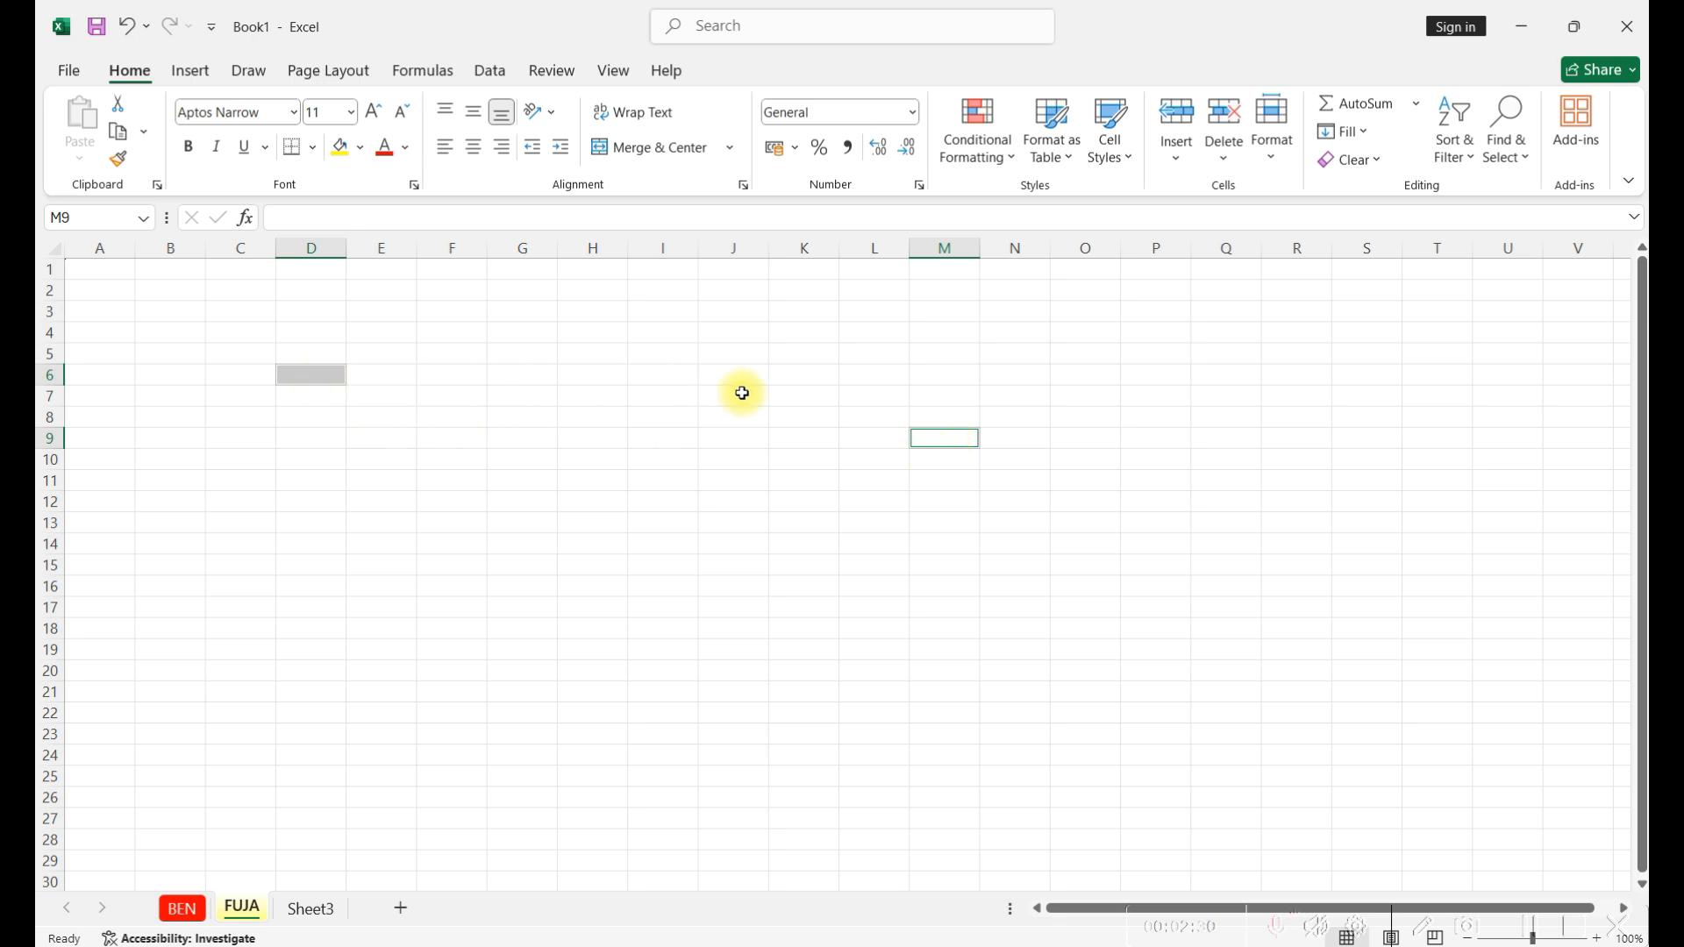
ctrl+click(643, 589)
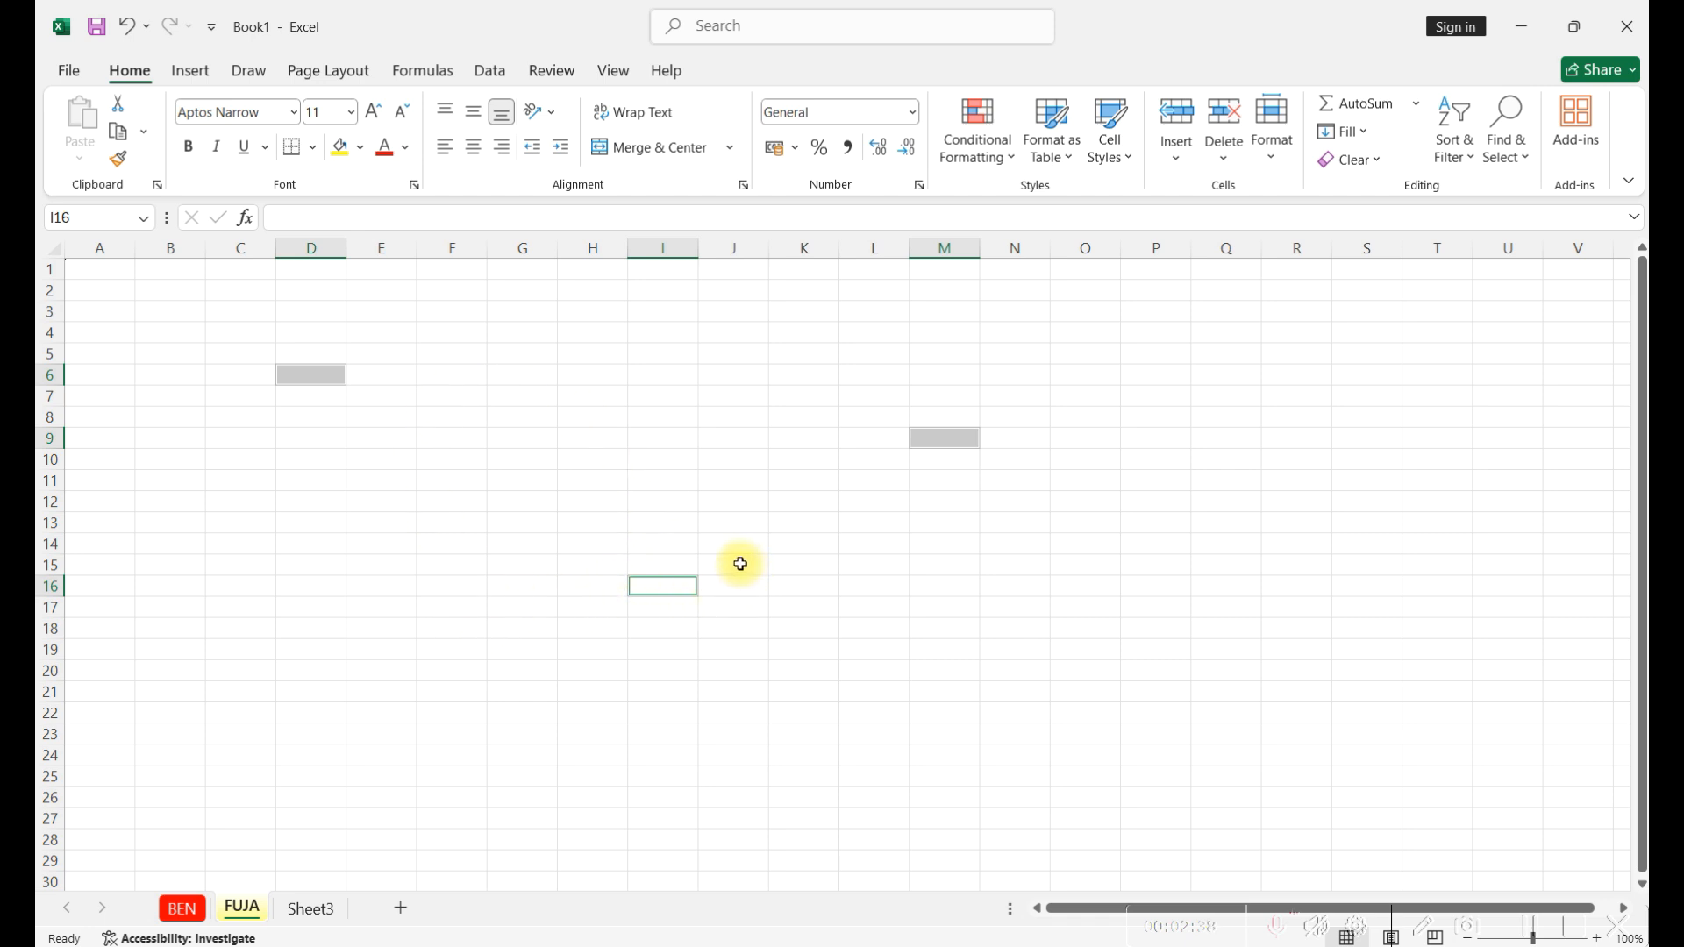
click(731, 442)
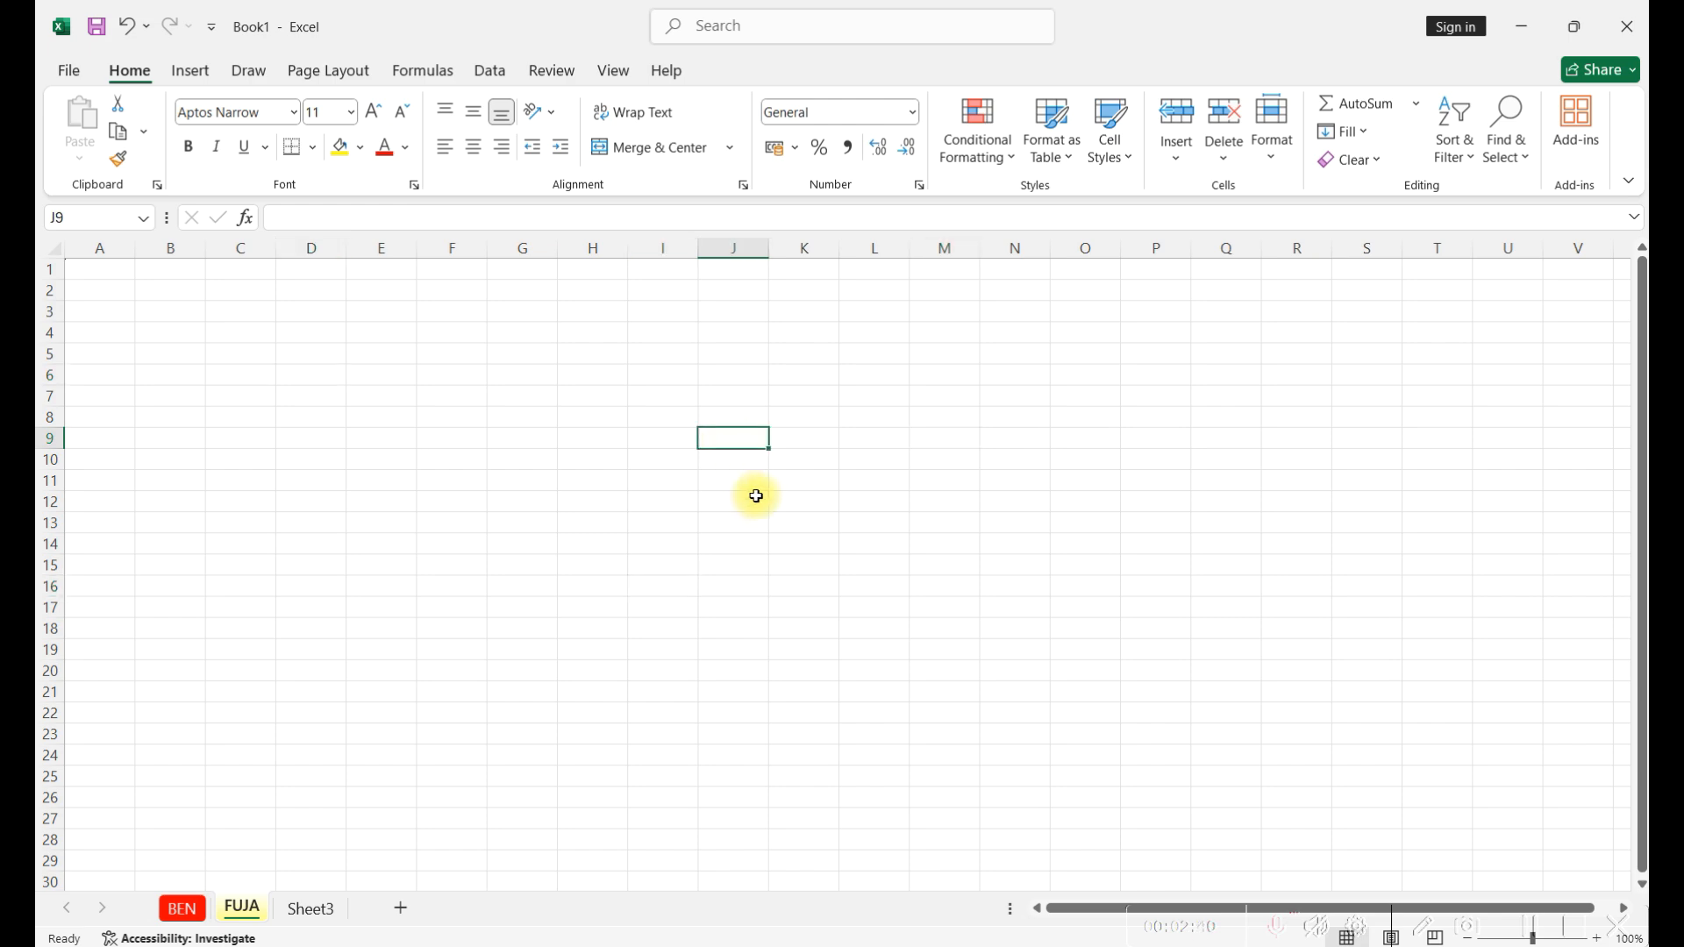
key(alt+Tab)
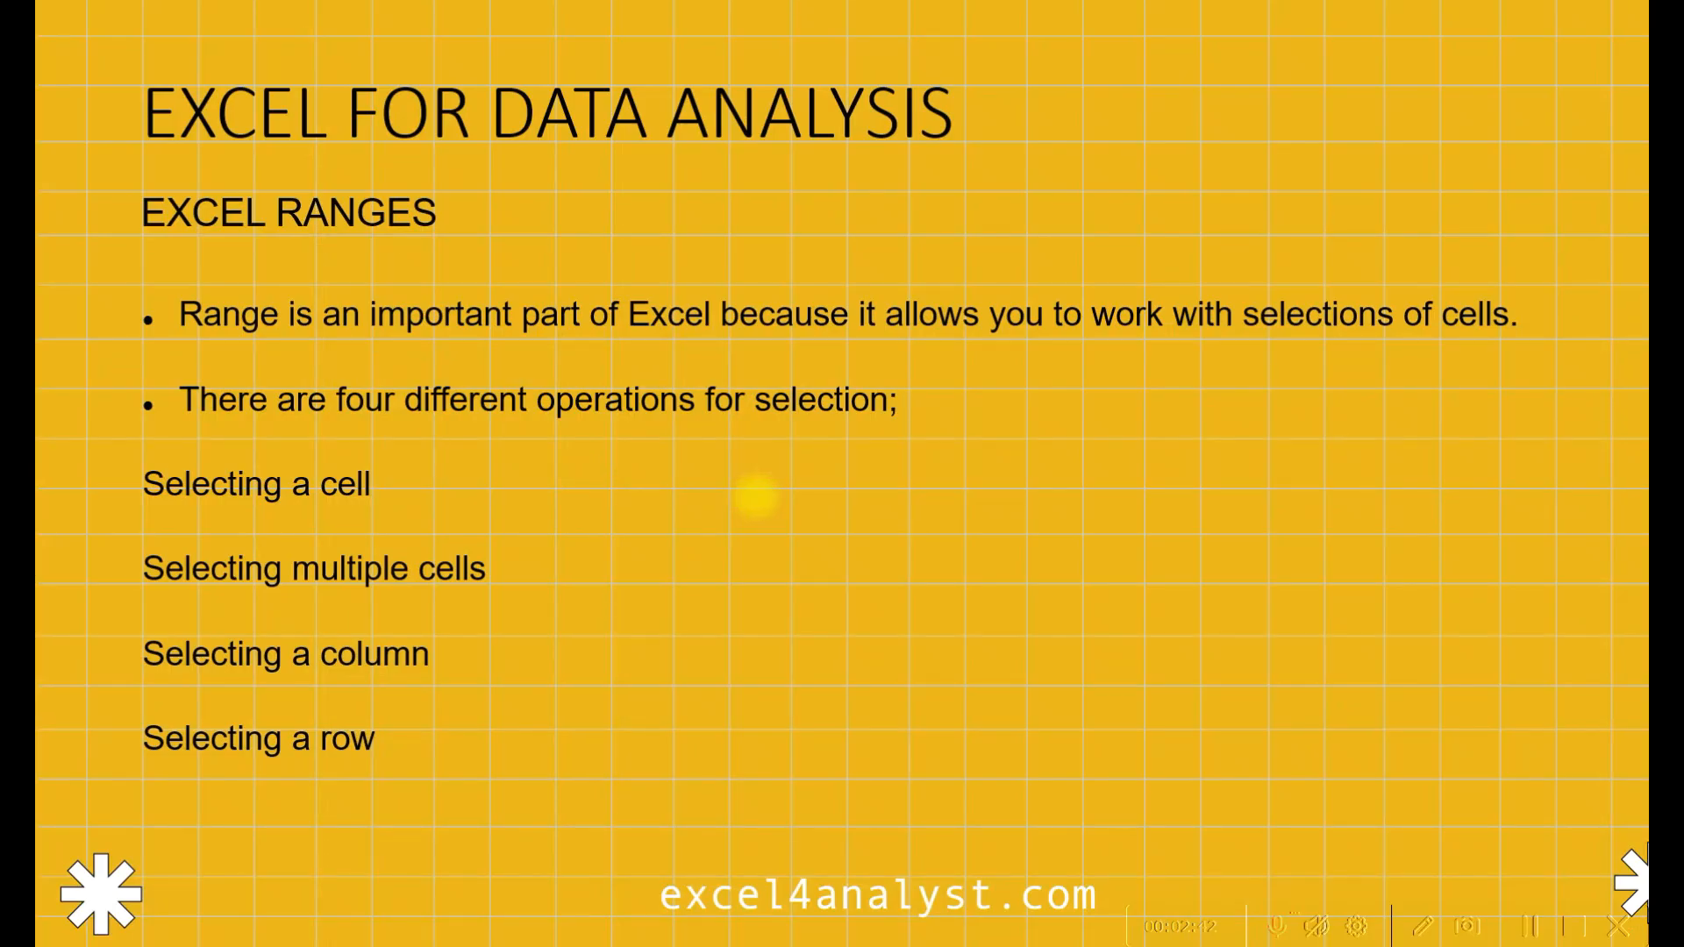
key(Right)
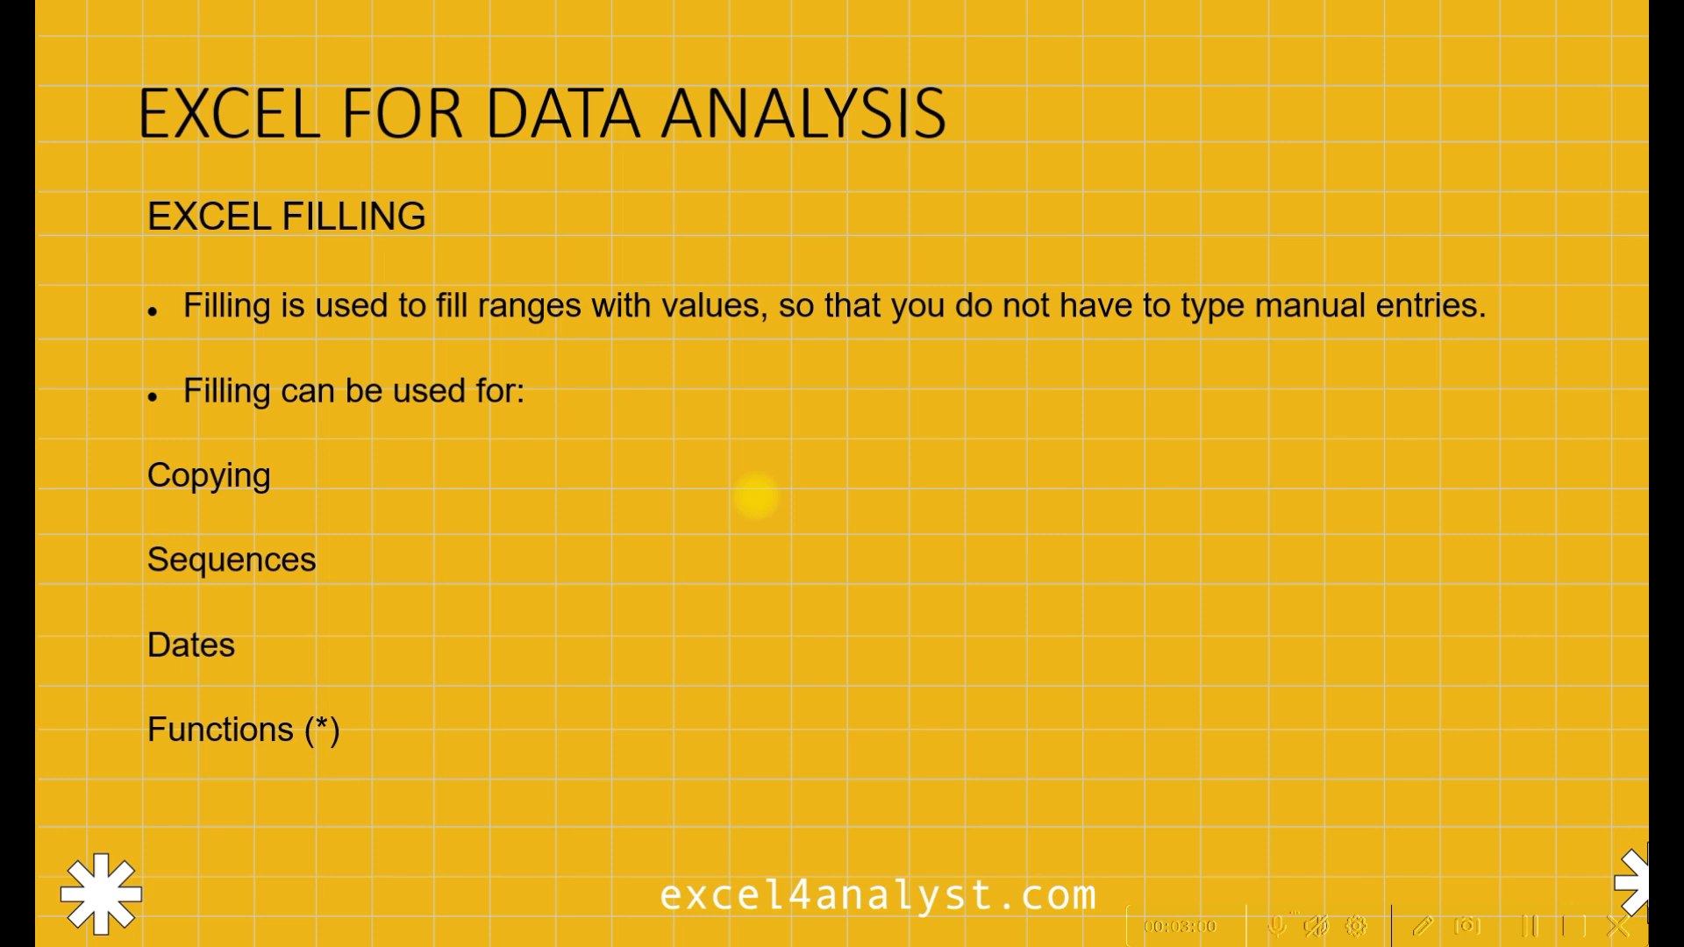
key(alt+Tab)
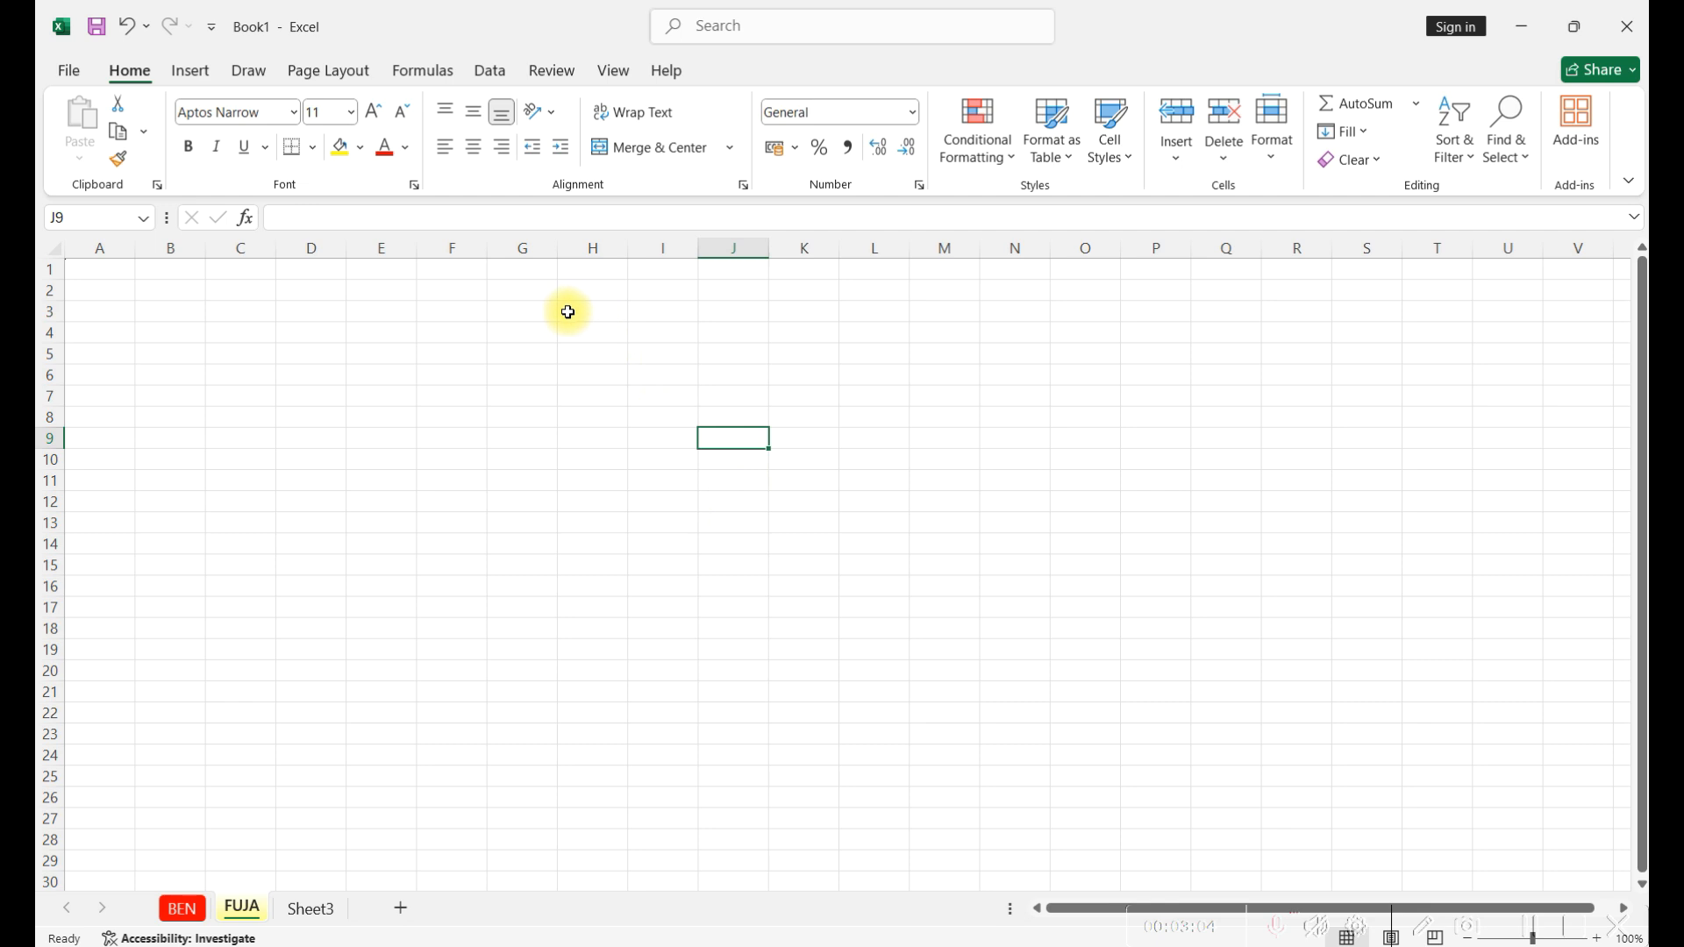
Enter the numbers 1 to 10 one by one down column F, in cells F2 to F11.
click(452, 296)
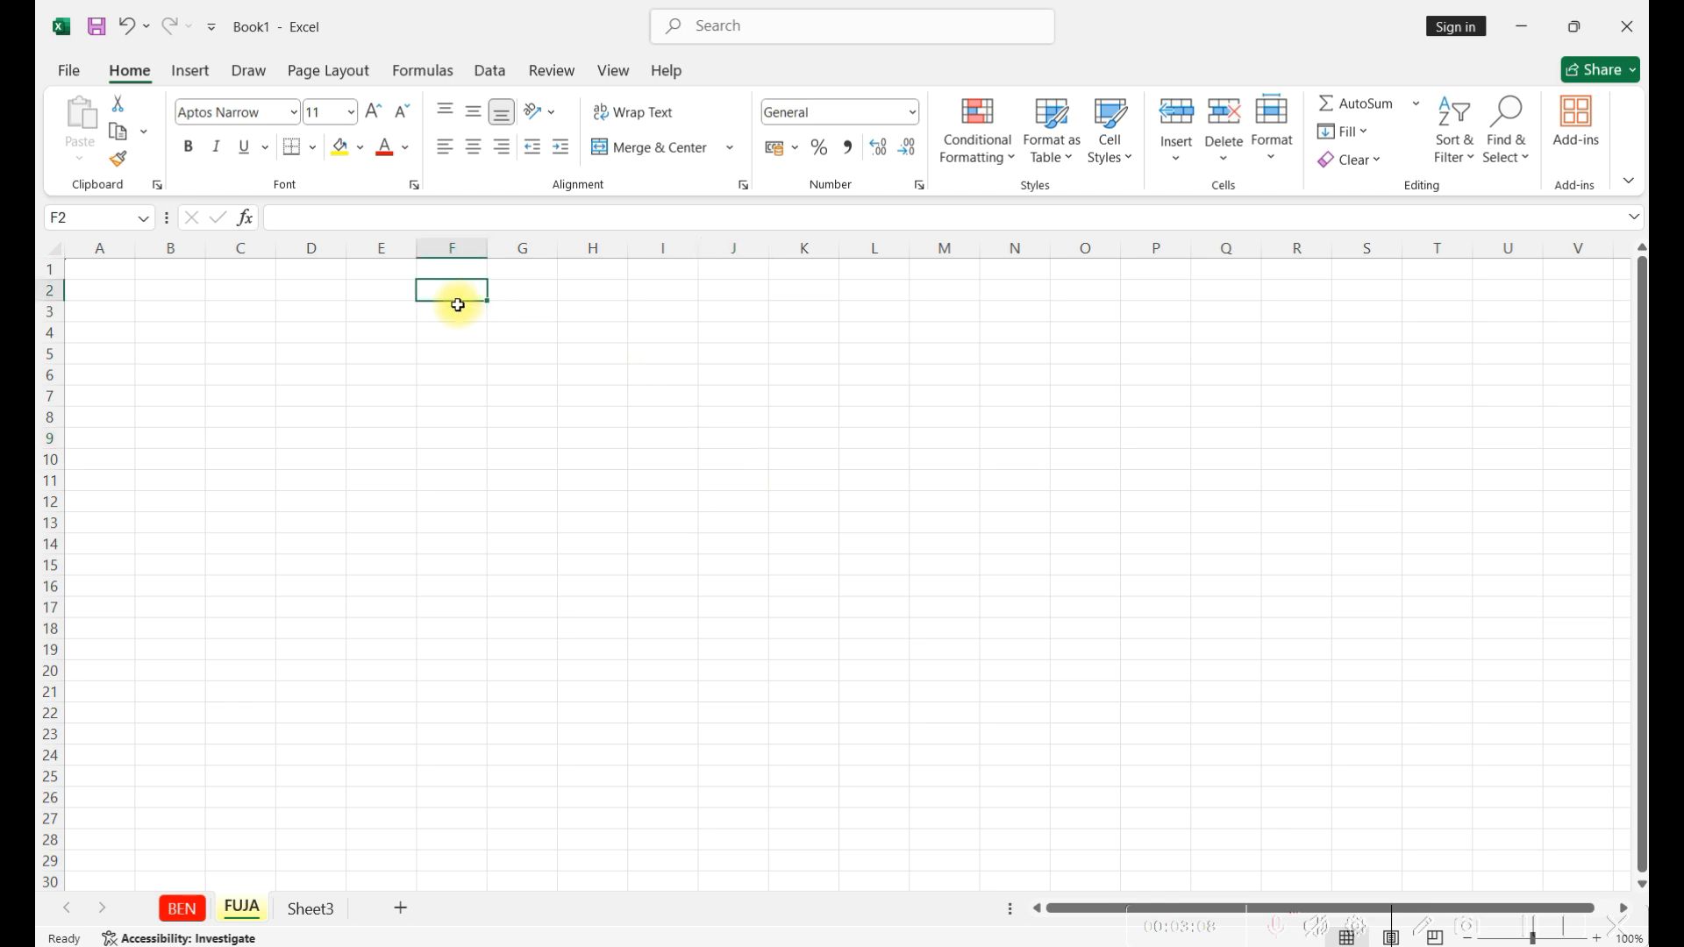
text(1)
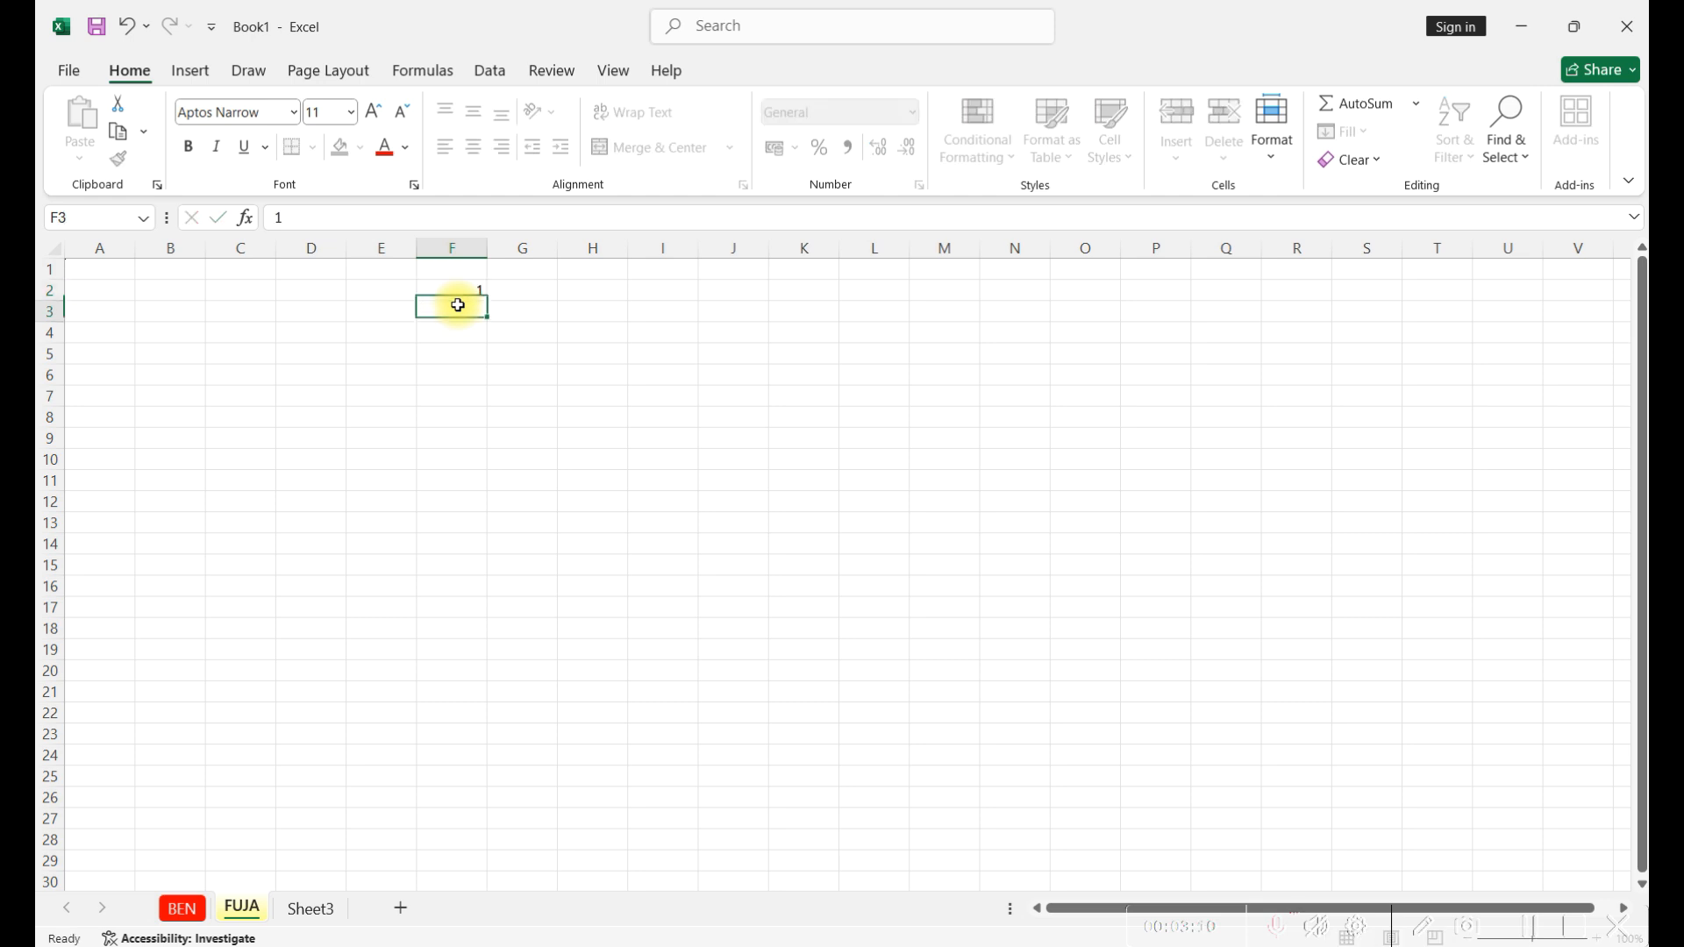
key(Return)
text(2)
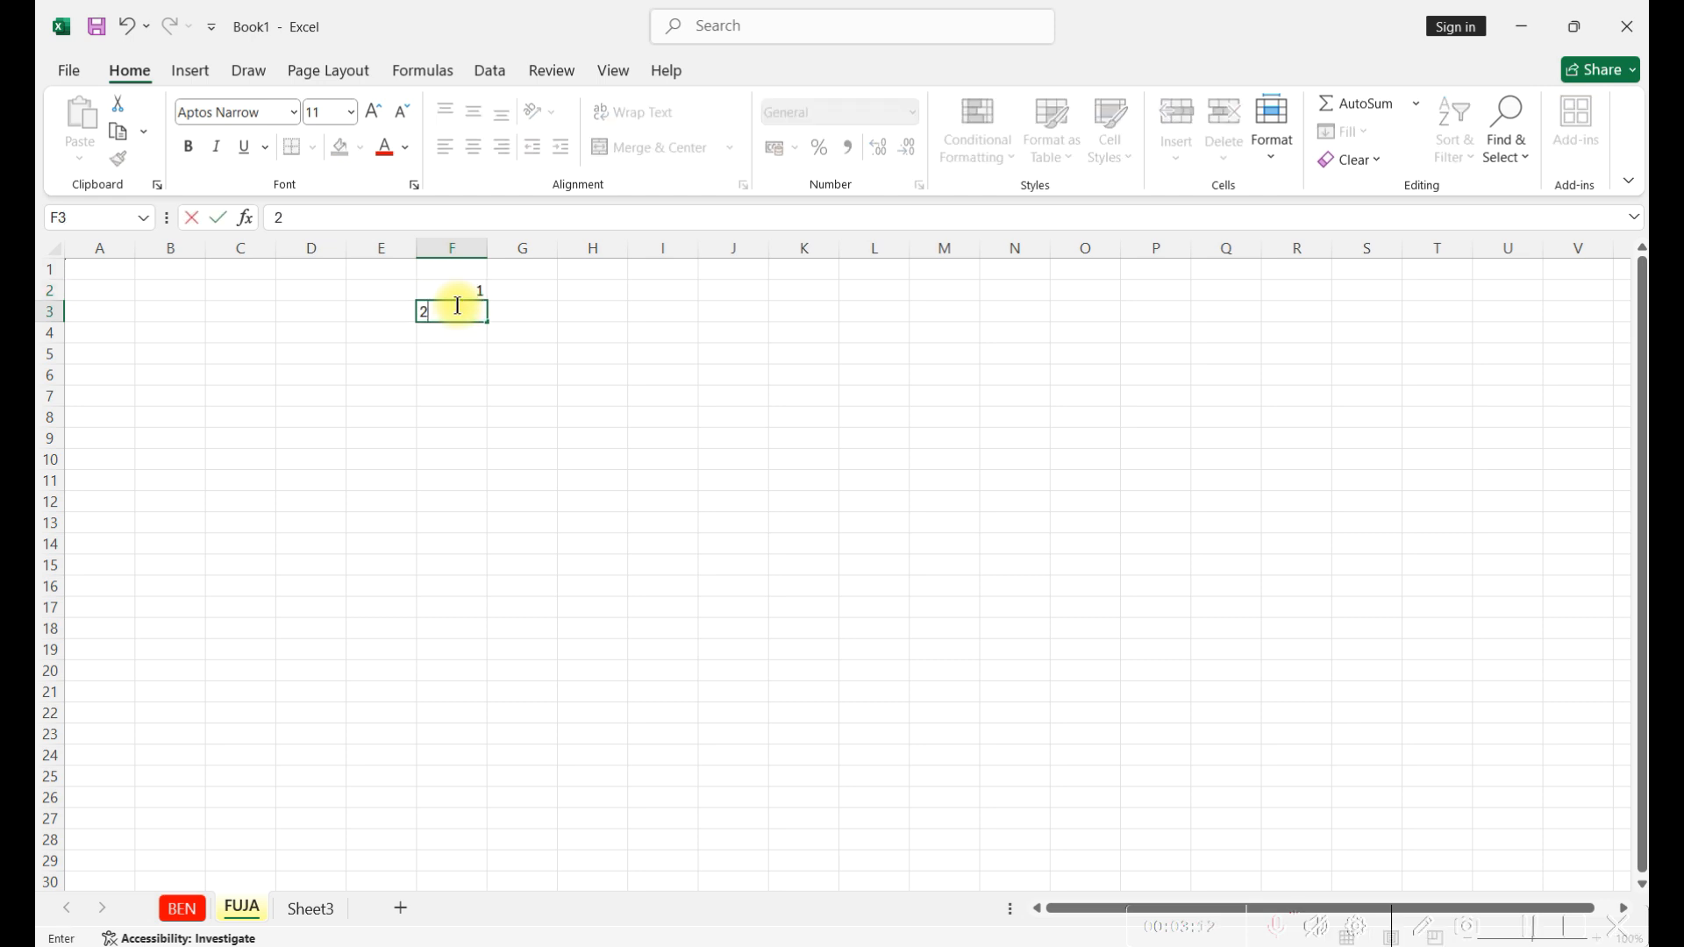
key(Return)
text(3)
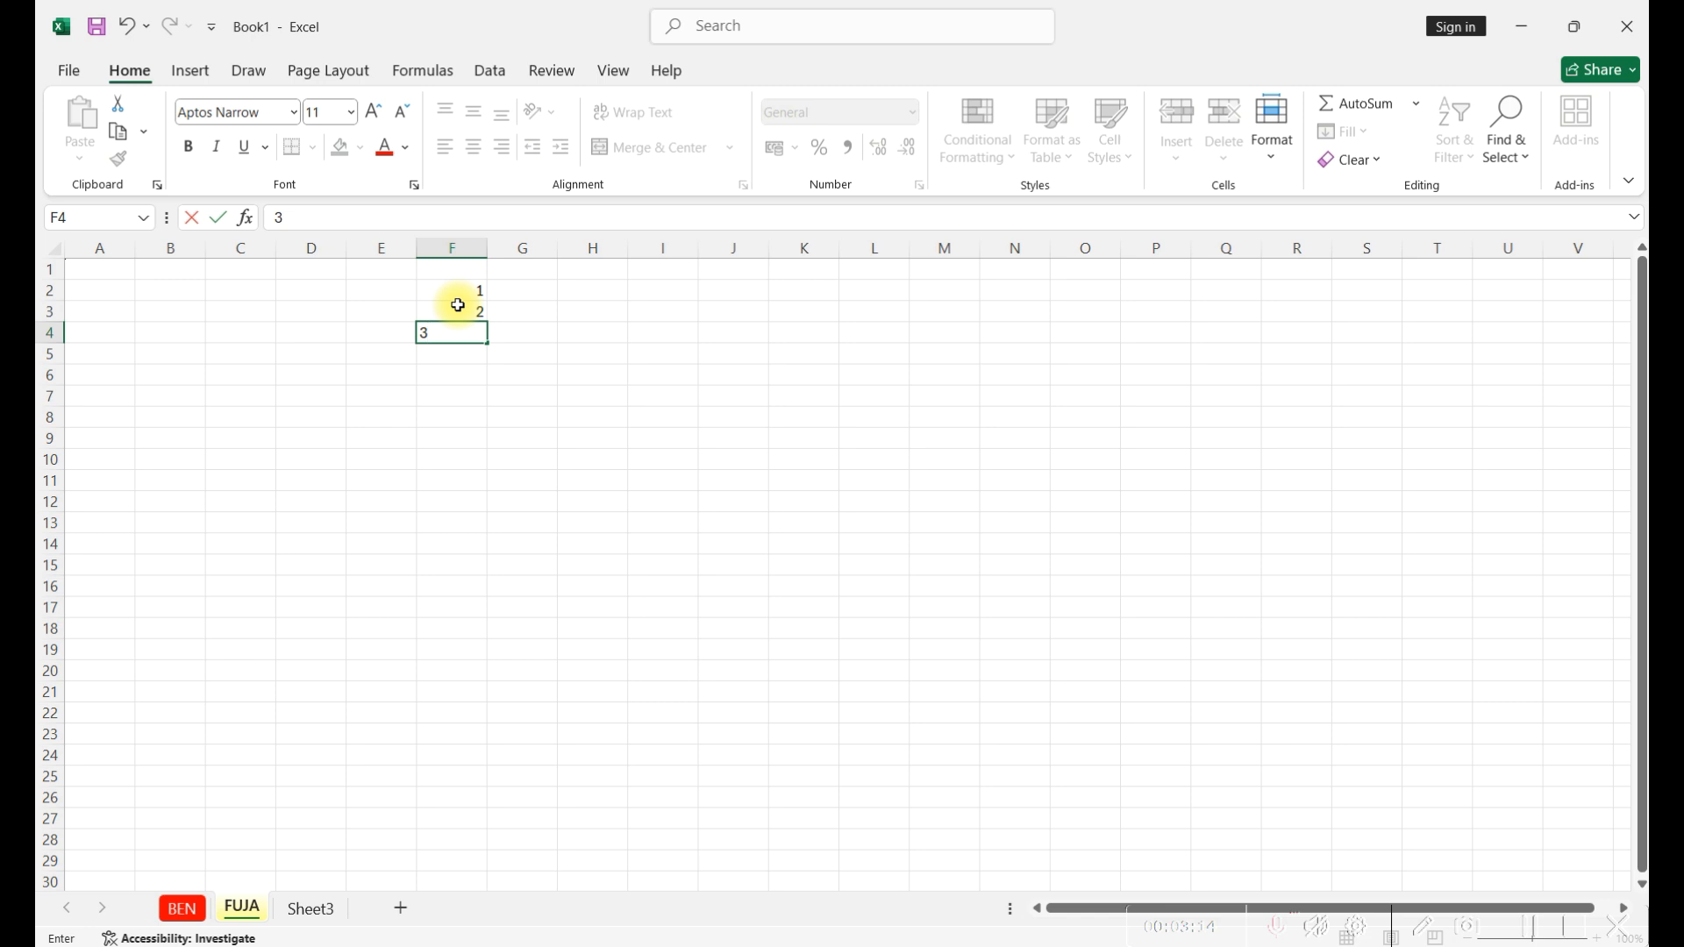
key(Return)
text(4)
key(Return)
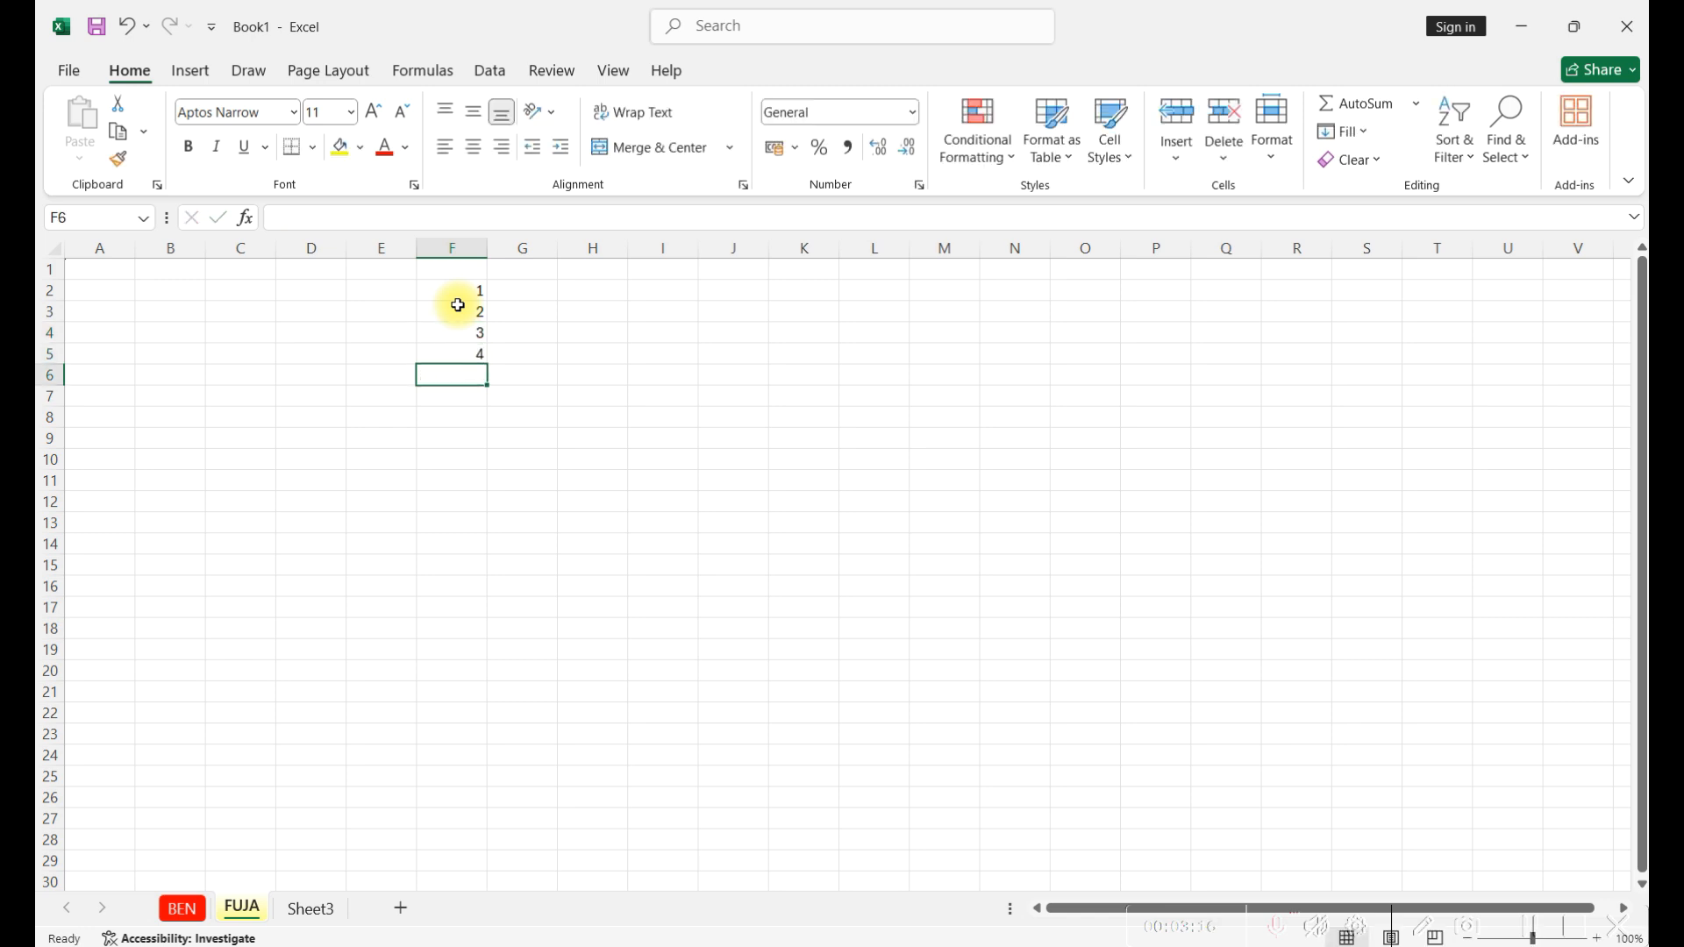
text(5)
key(Return)
text(6)
key(Return)
text(7)
key(Return)
text(8)
key(Return)
text(9)
key(Return)
text(1)
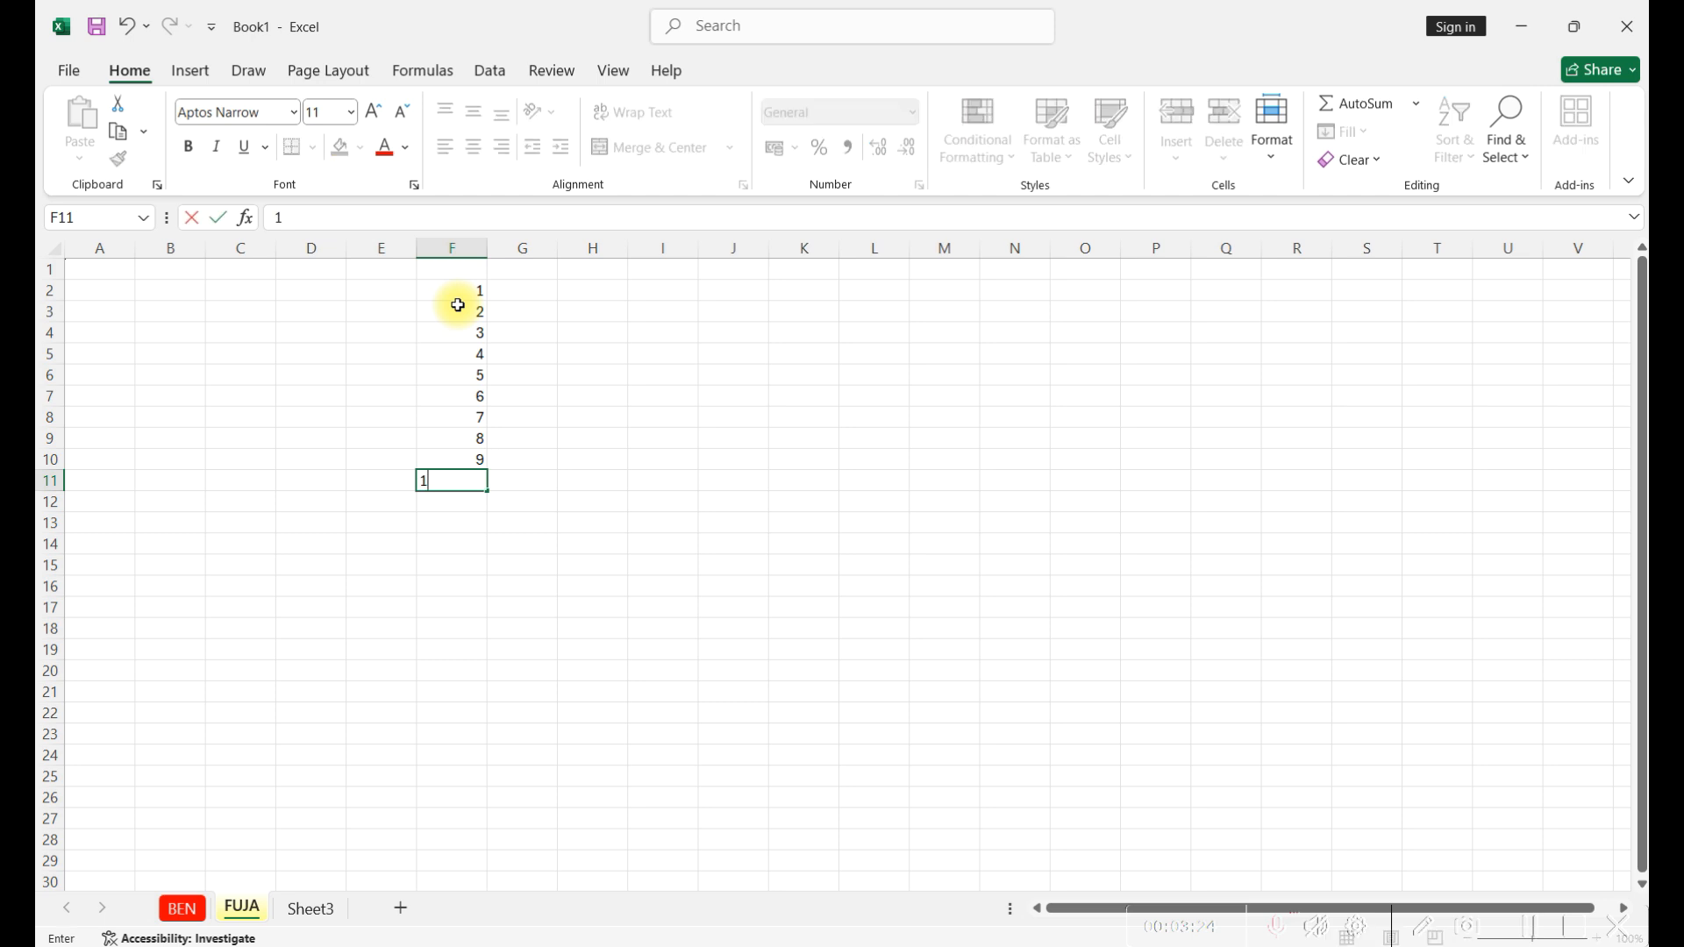
text(0)
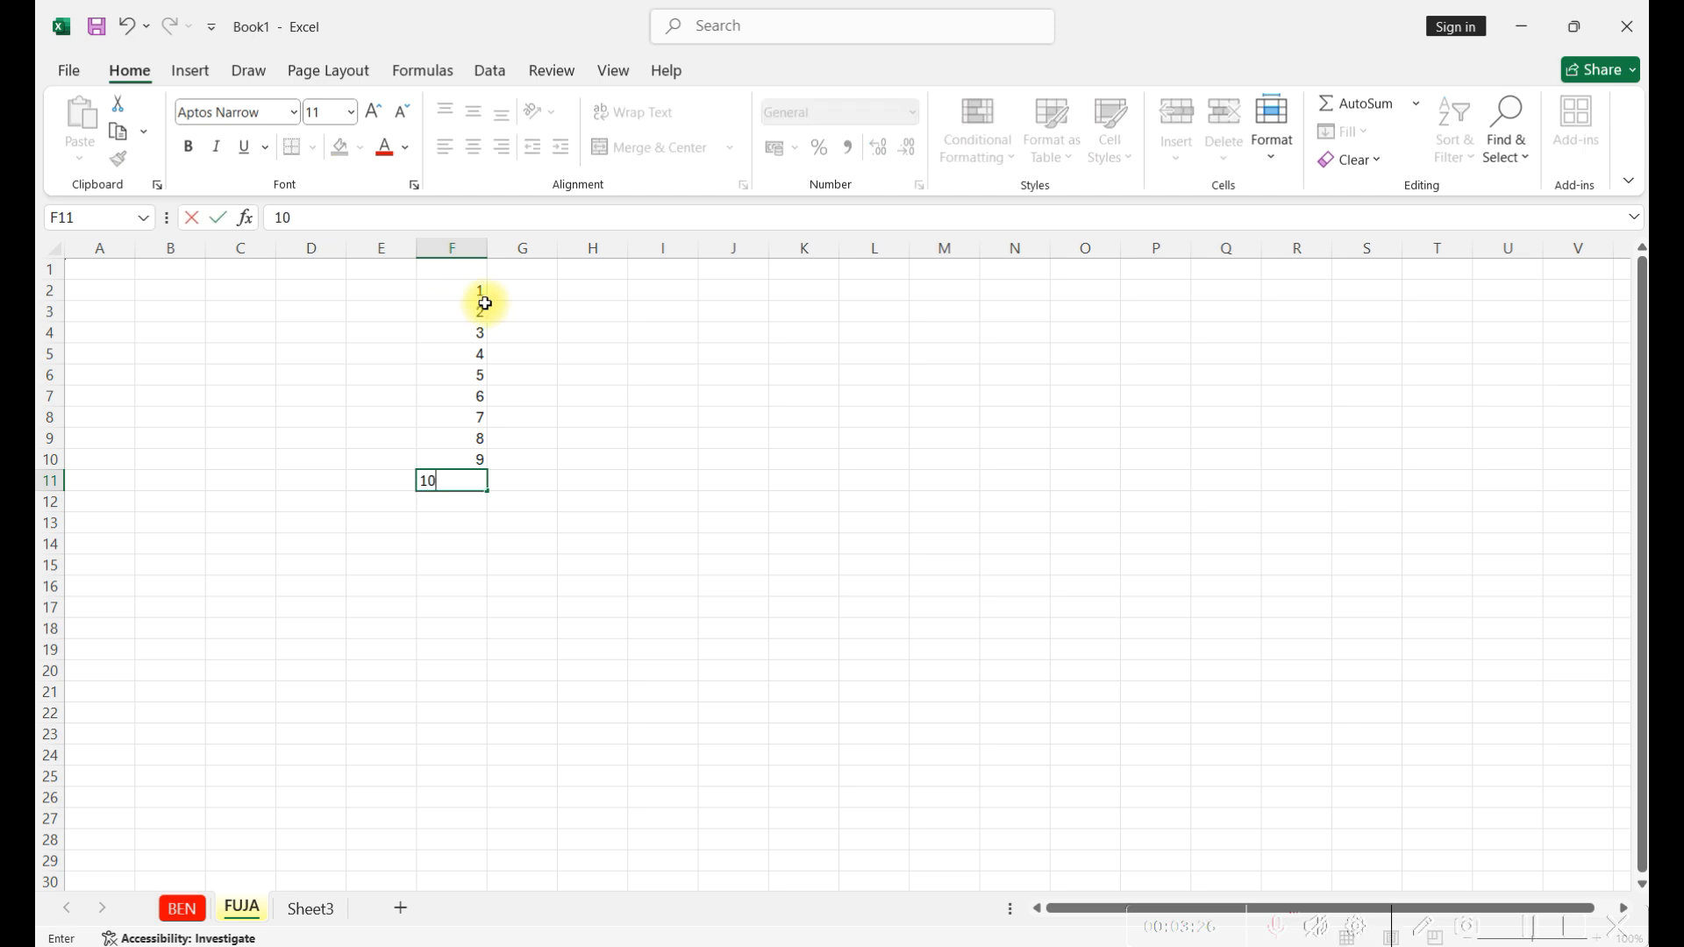
key(Return)
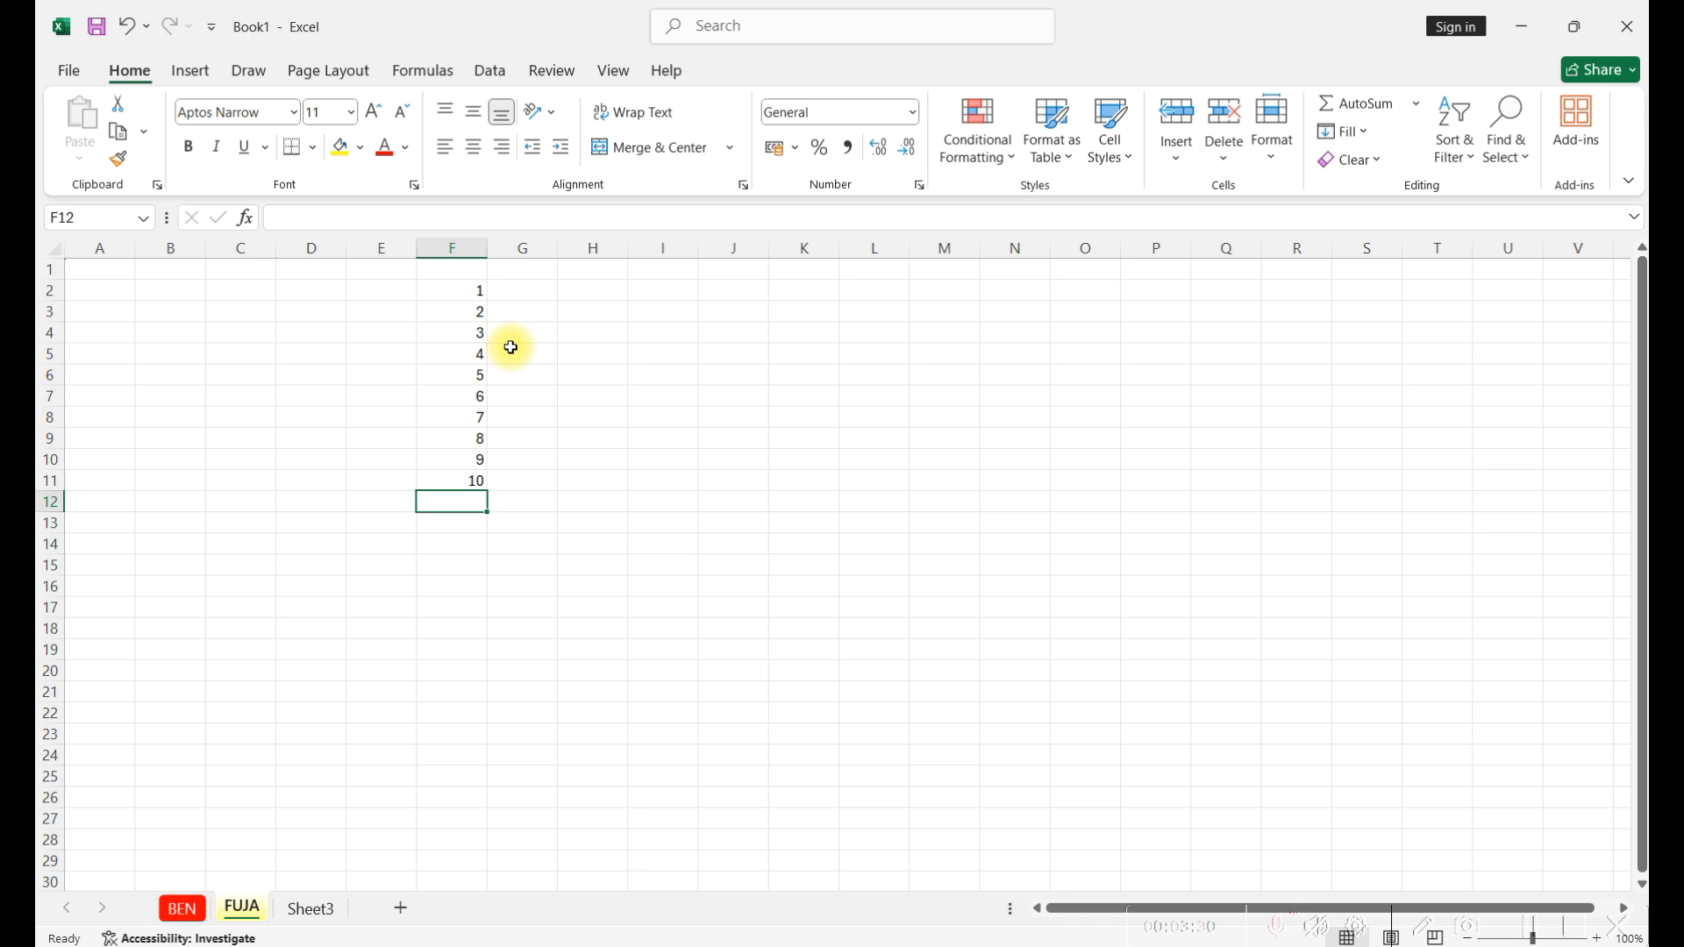
Enter the starting values 1 and 2 in cells I2 and I3.
click(659, 295)
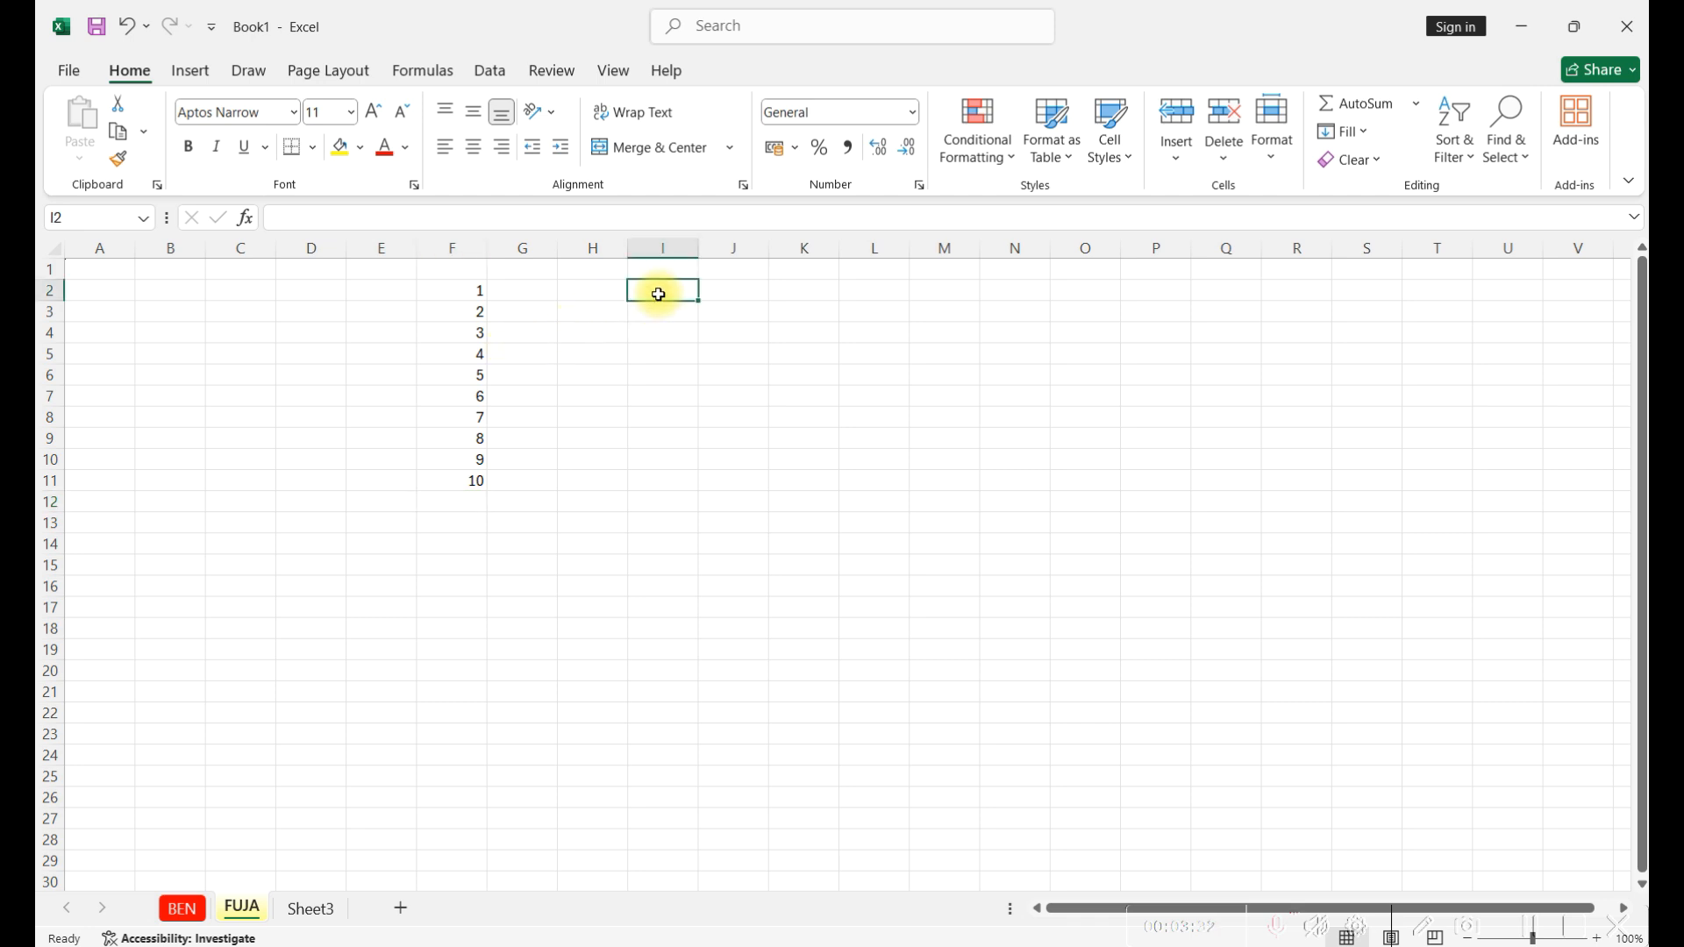
text(1)
key(Return)
text(2)
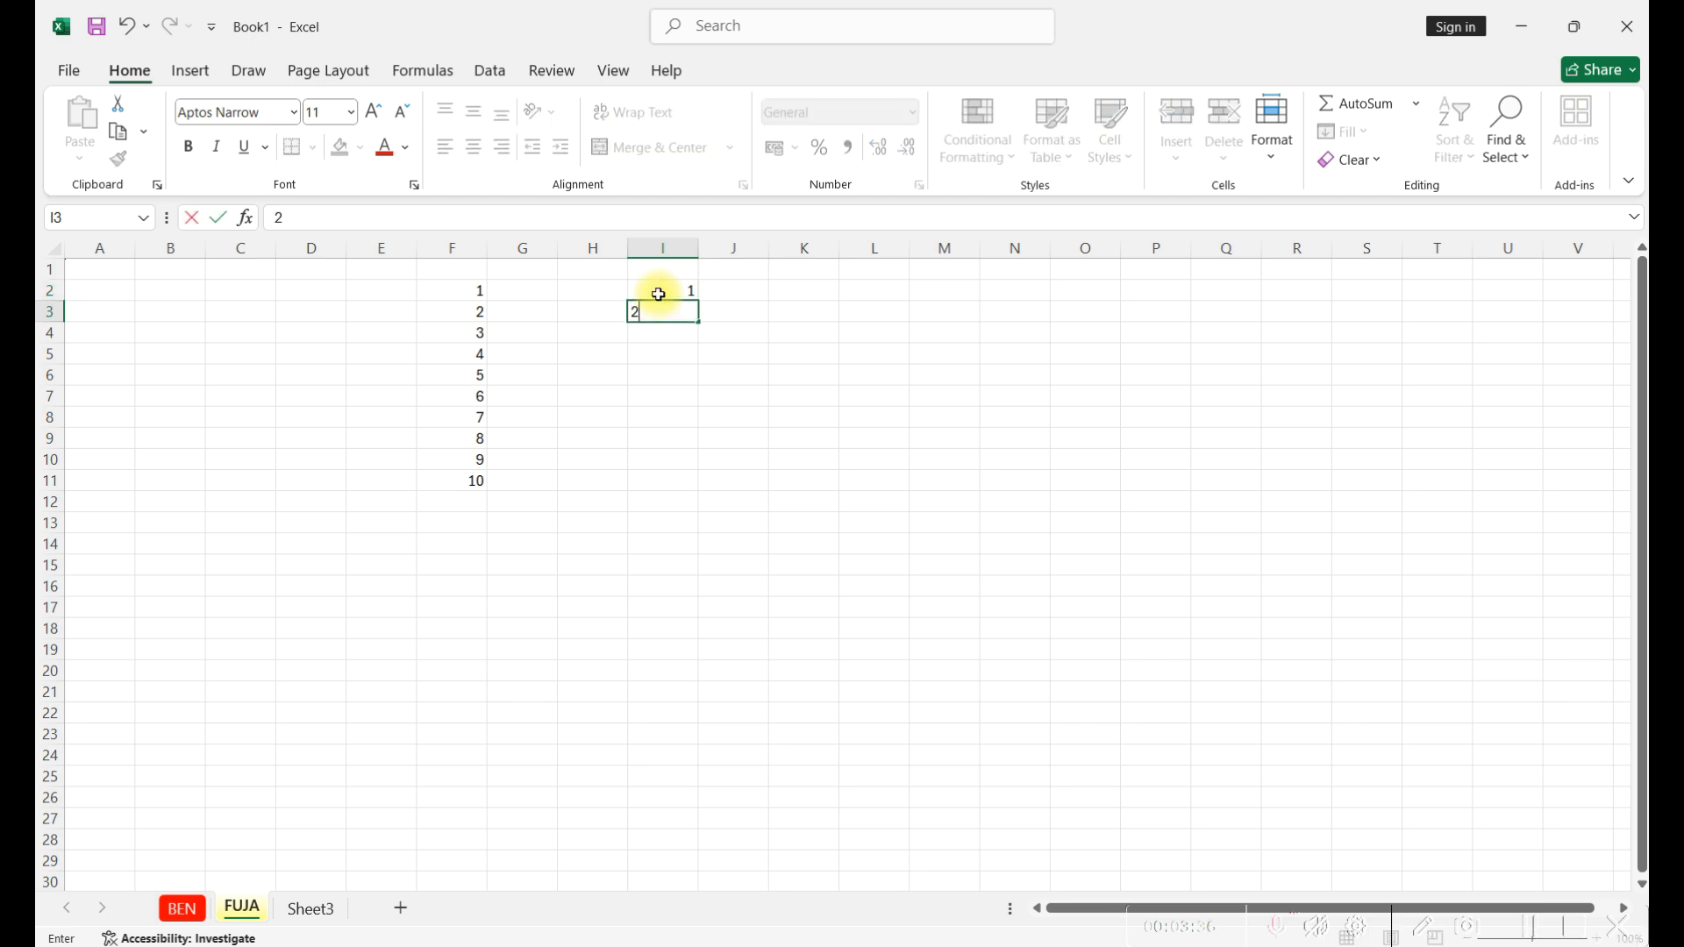
key(Return)
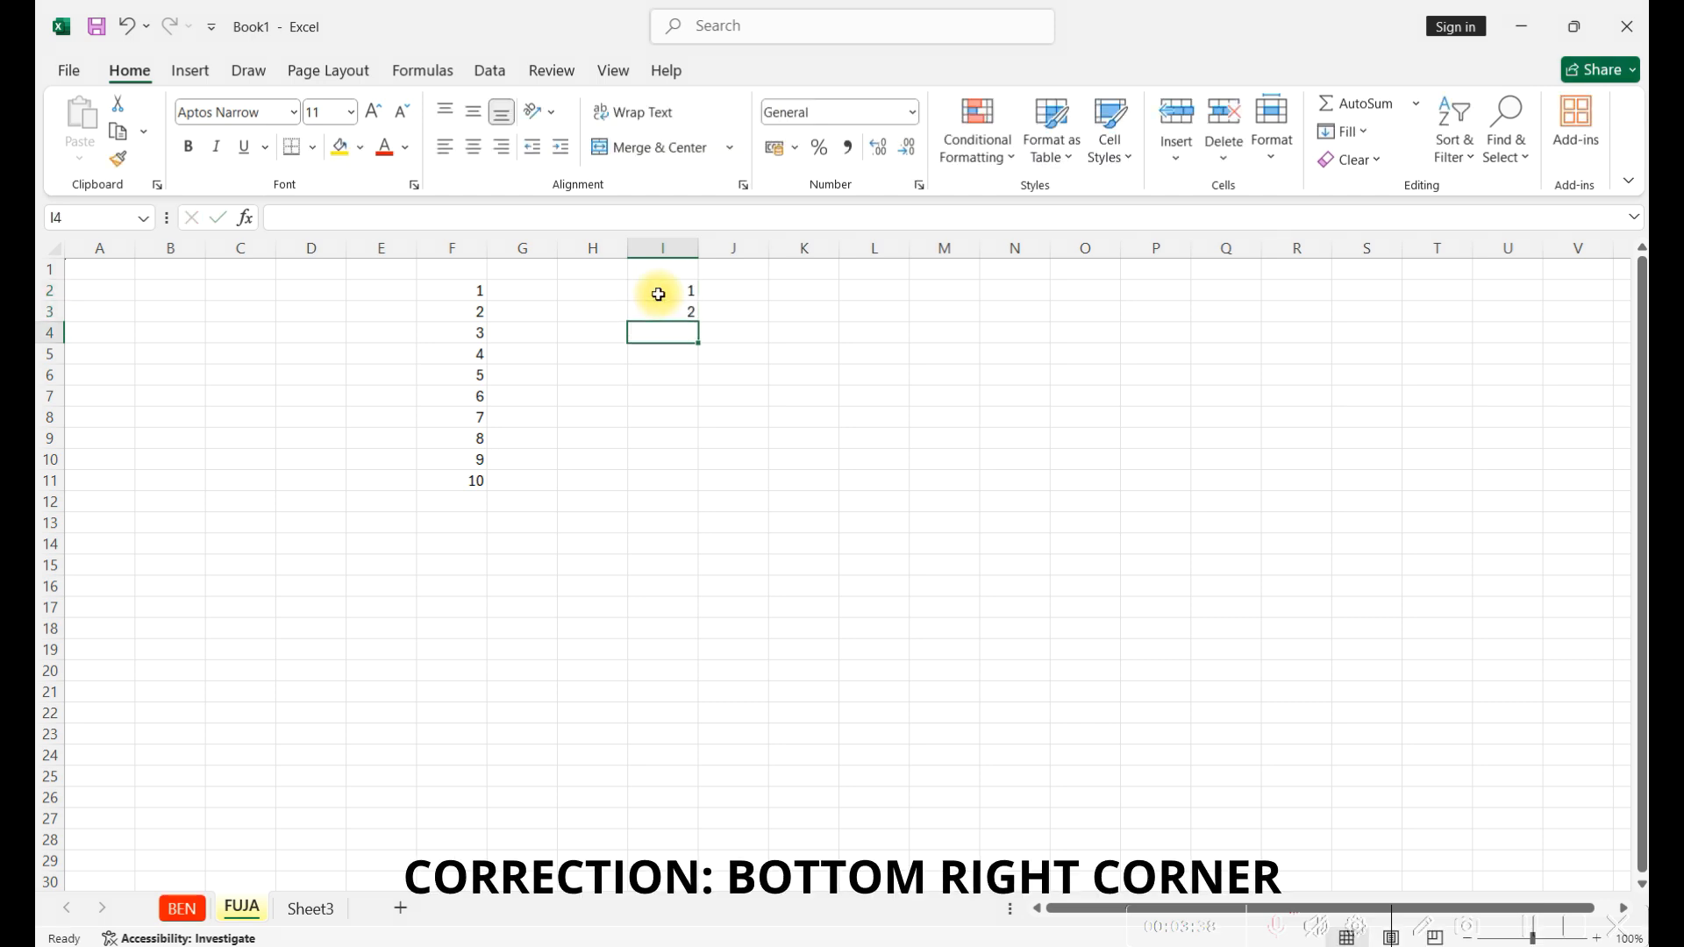
Extend the sequence from I2:I3 down to I11 with the fill handle, giving the numbers 1 to 10.
click(667, 288)
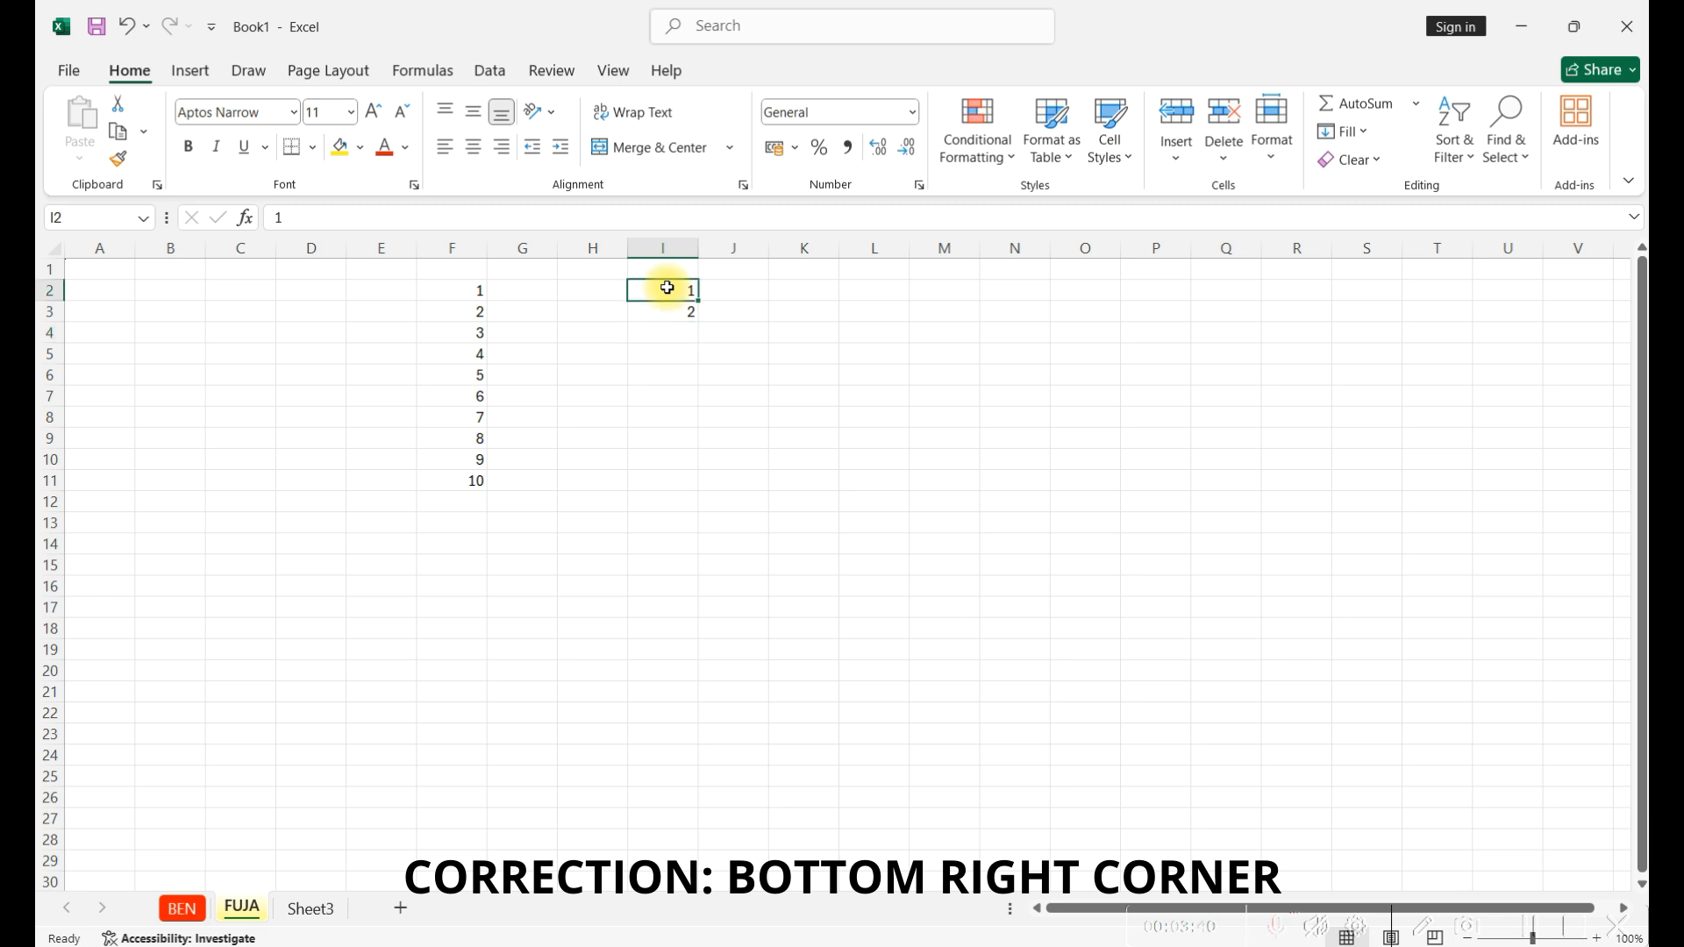
drag(666, 288, 669, 309)
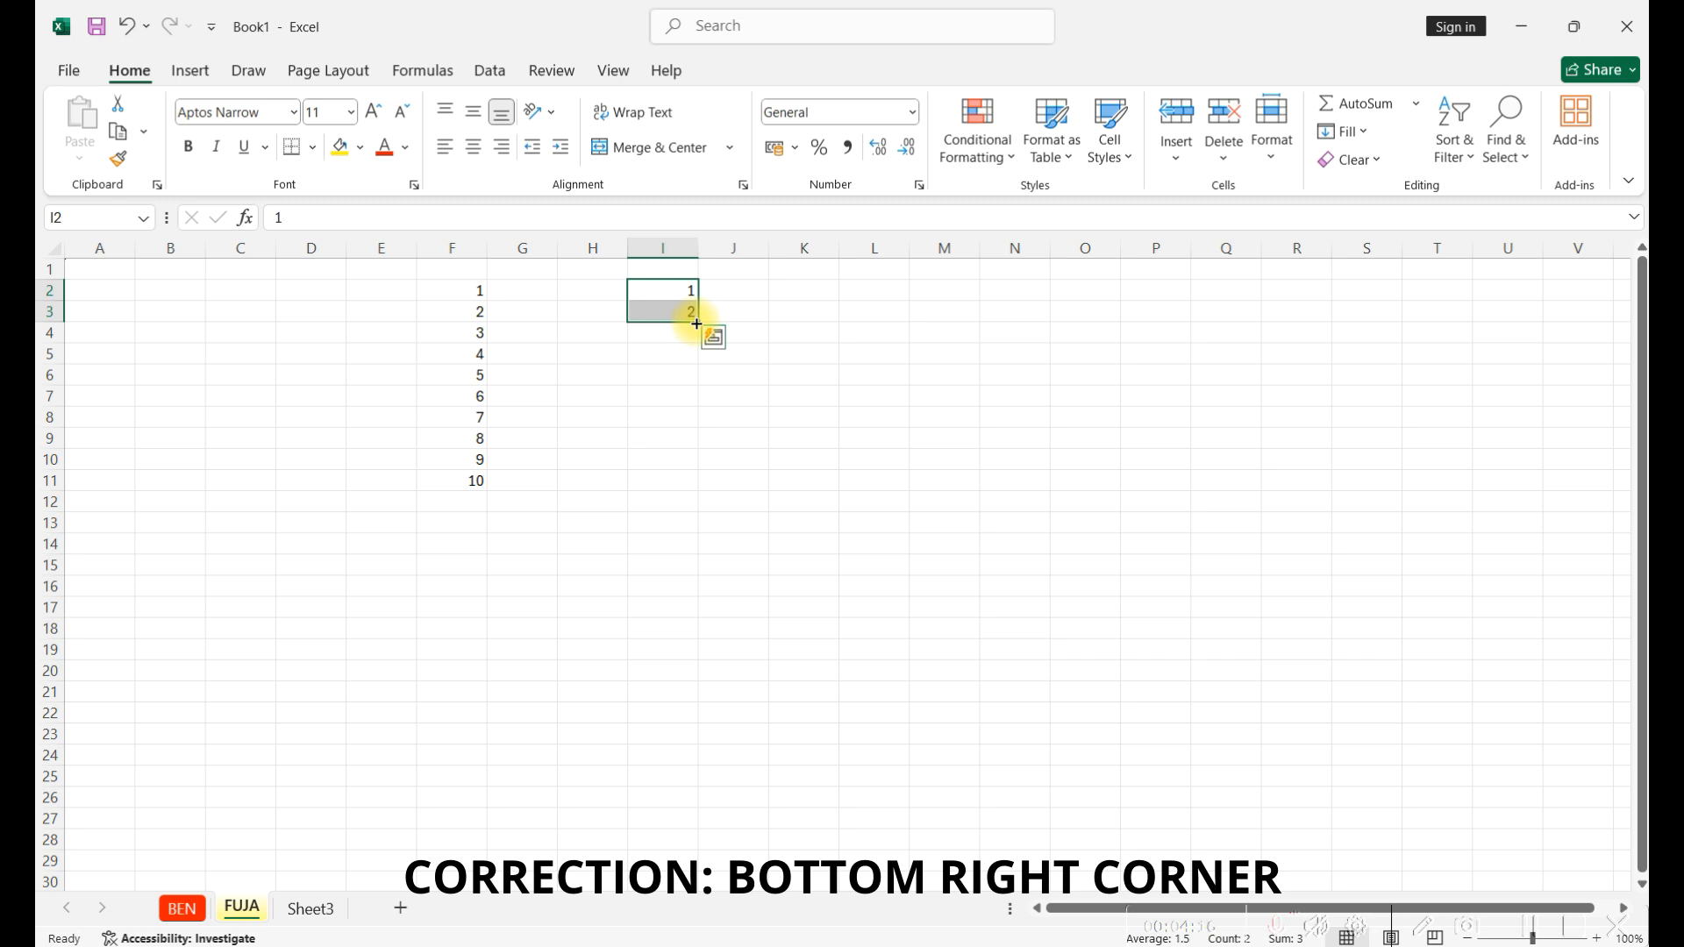
drag(696, 324, 697, 324)
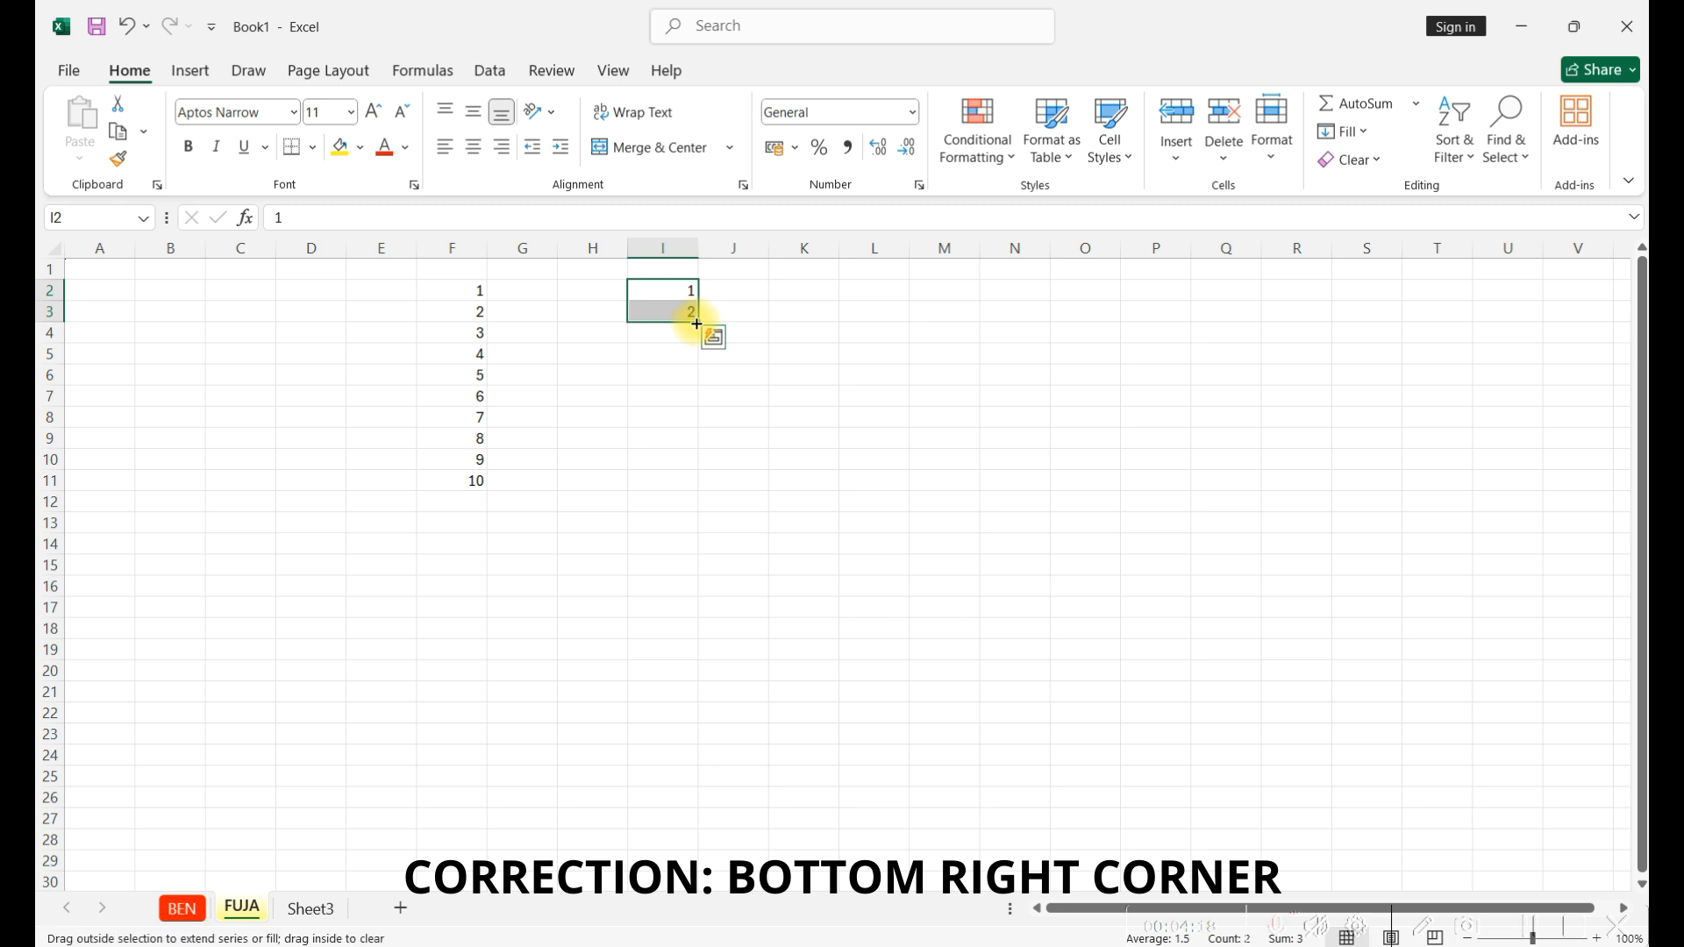
drag(697, 324, 699, 488)
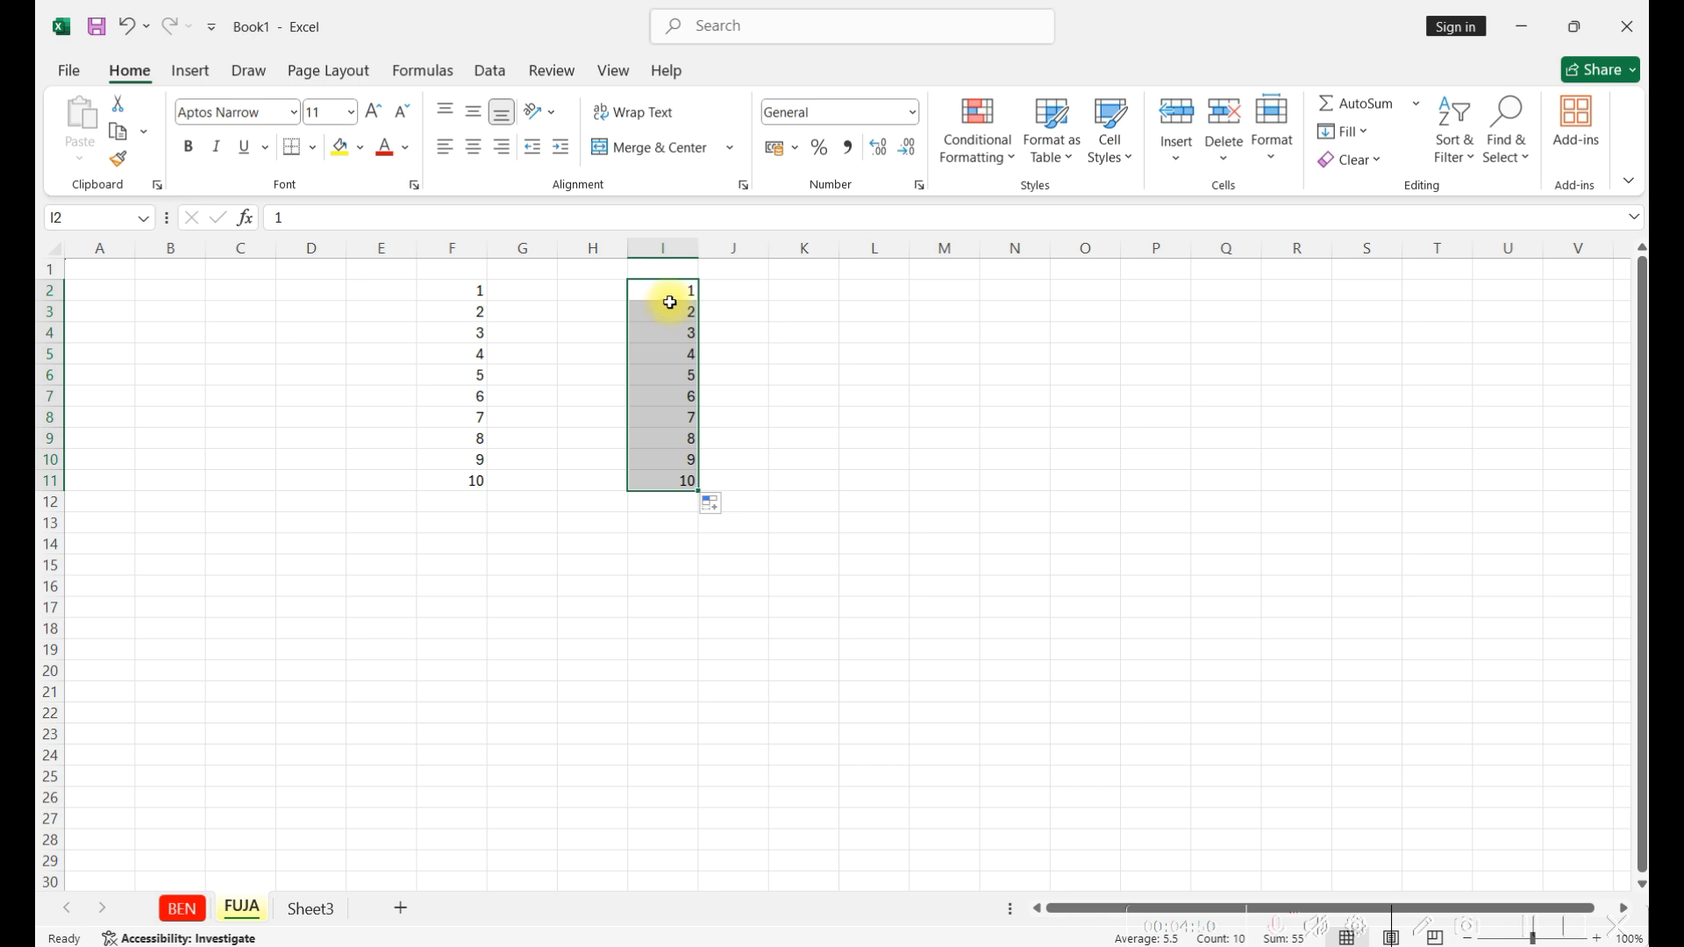
Copy the value 1 from cell I2 down to I11 with the fill handle, overwriting the sequence.
drag(667, 295, 715, 374)
click(725, 319)
click(684, 294)
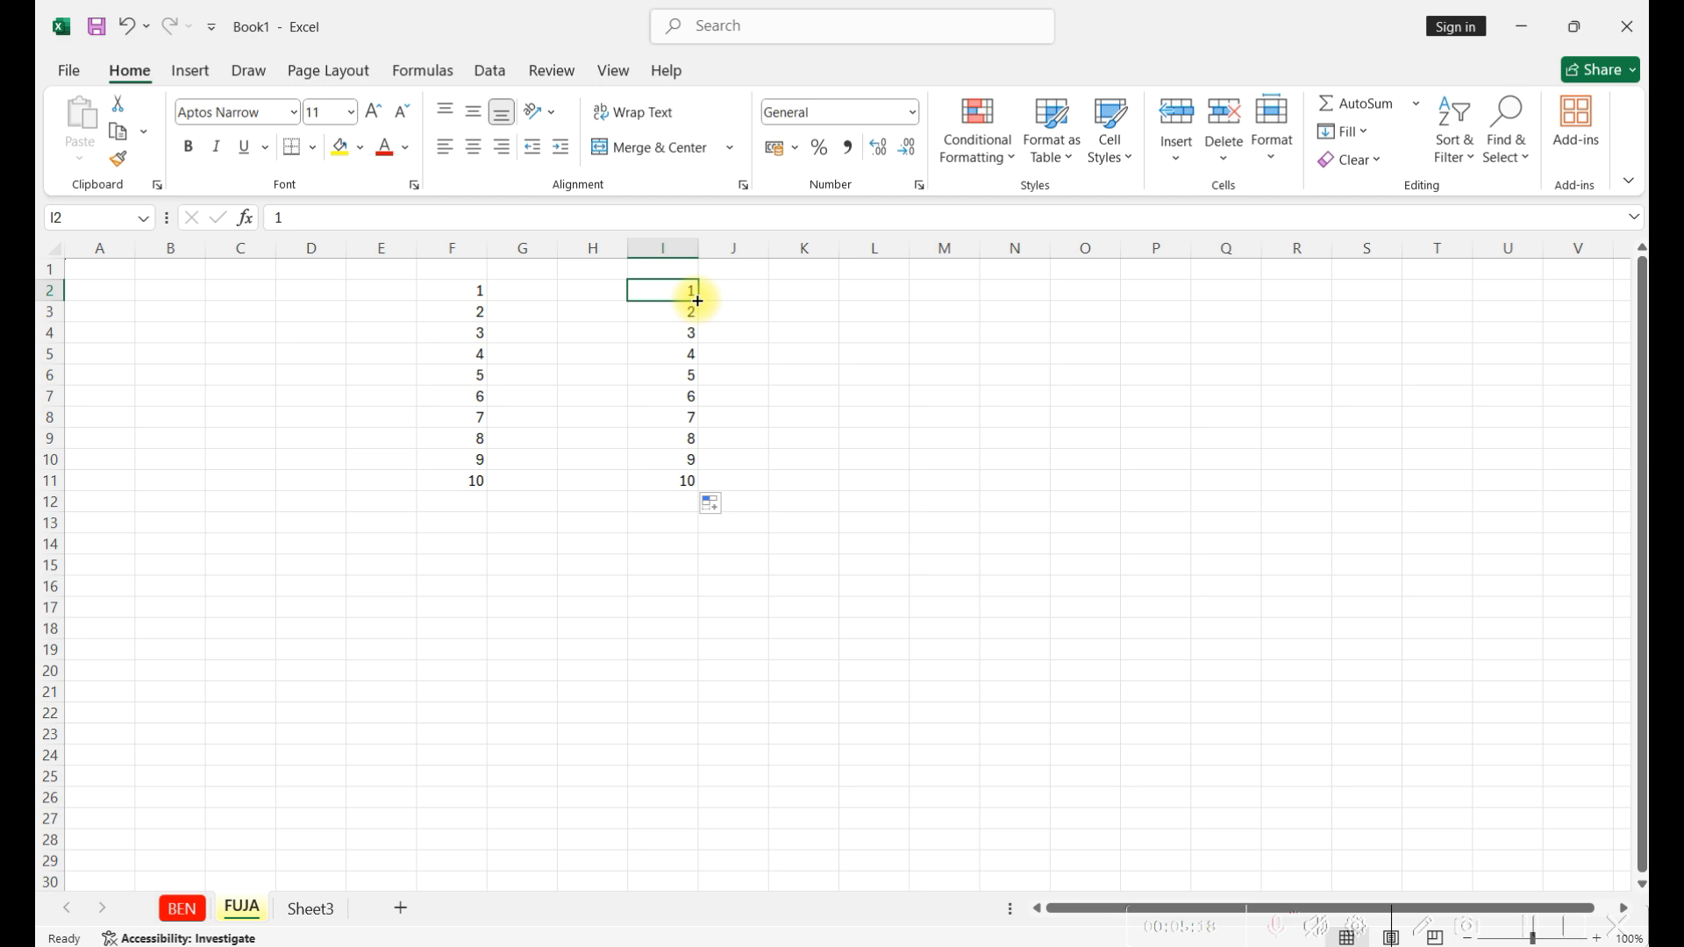
drag(697, 301, 696, 488)
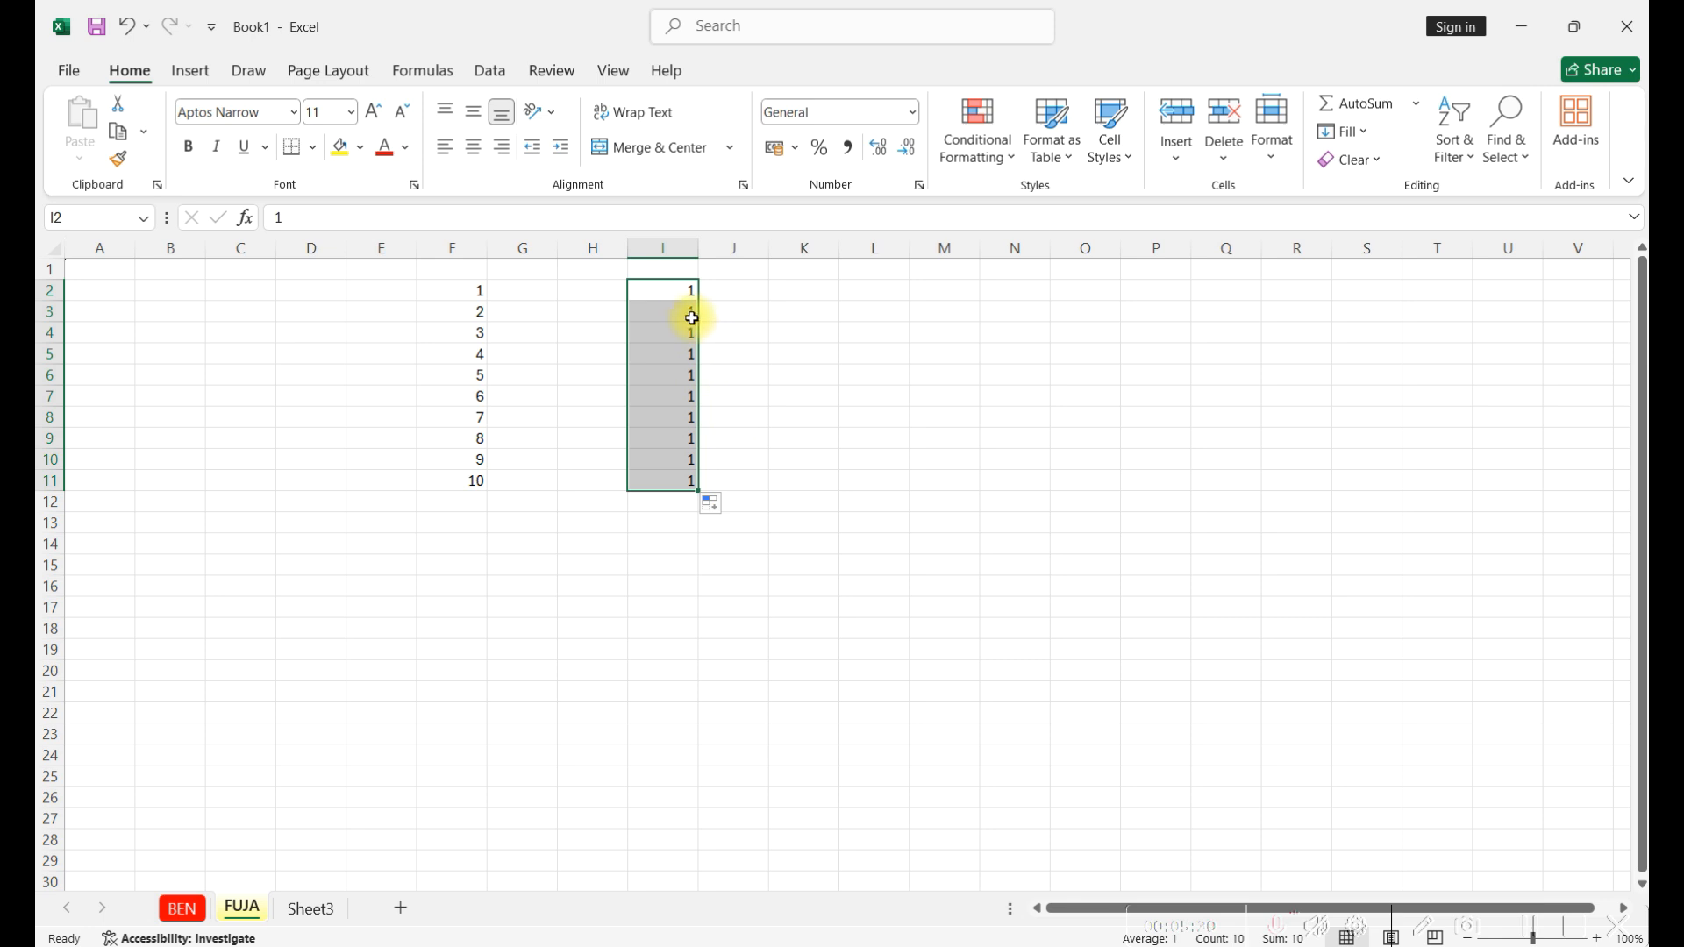
Enter the value 1 in cell K2 and the starting values 1 and 2 in cells L2 and L3.
click(804, 294)
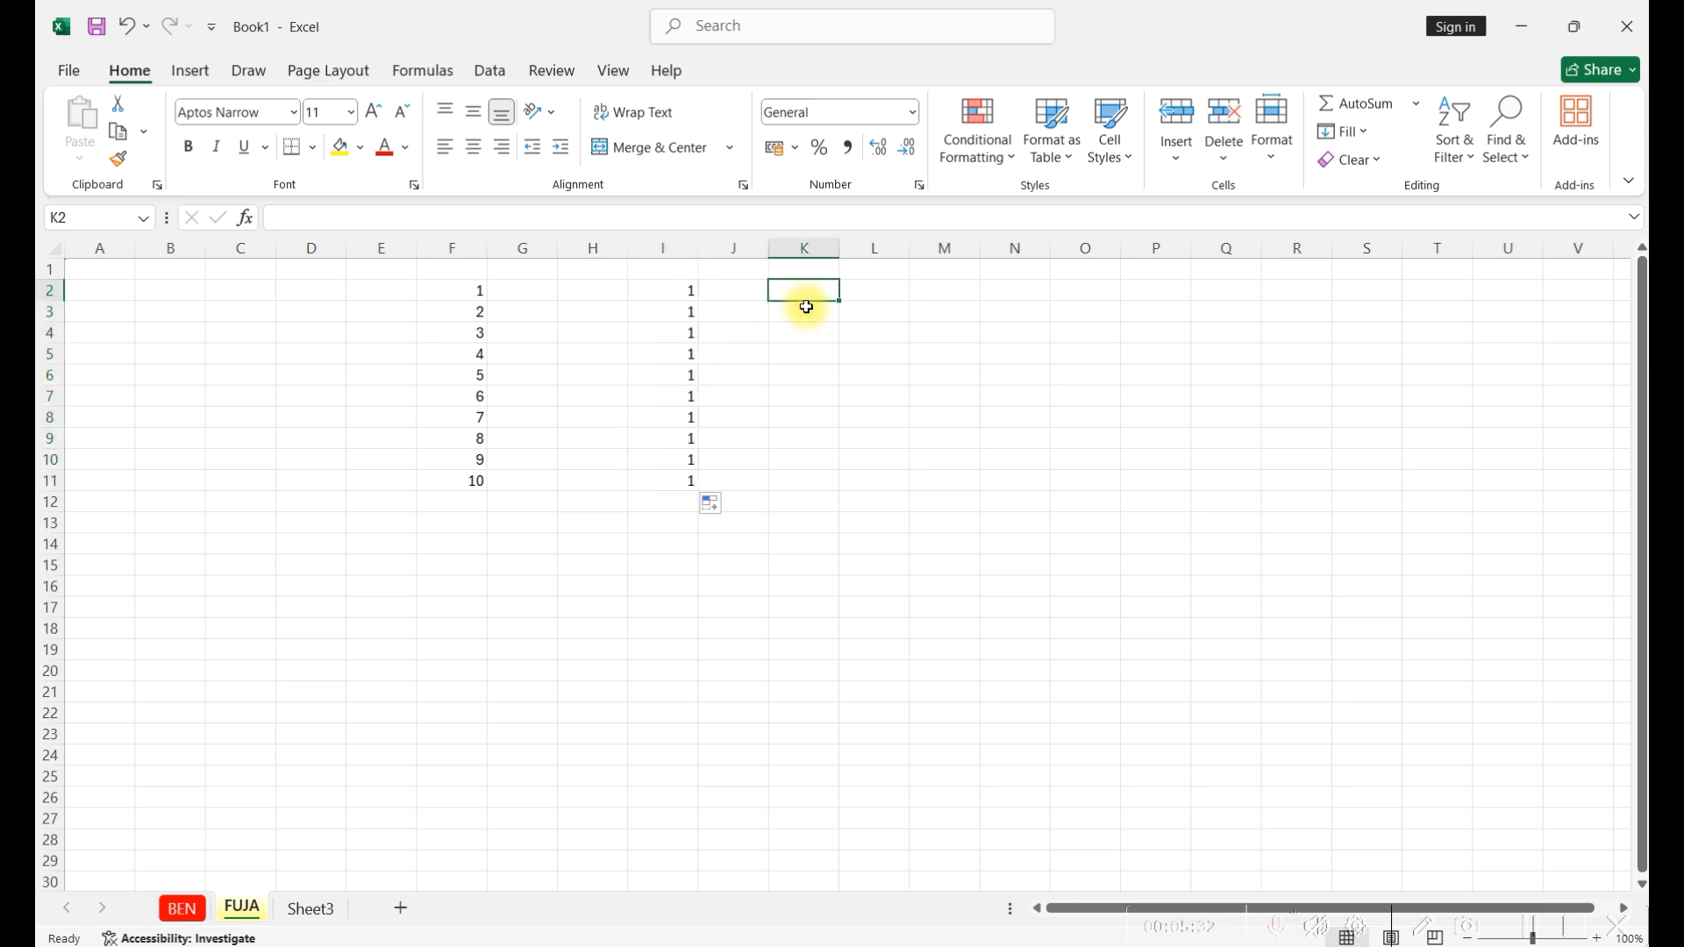
text(1)
click(869, 292)
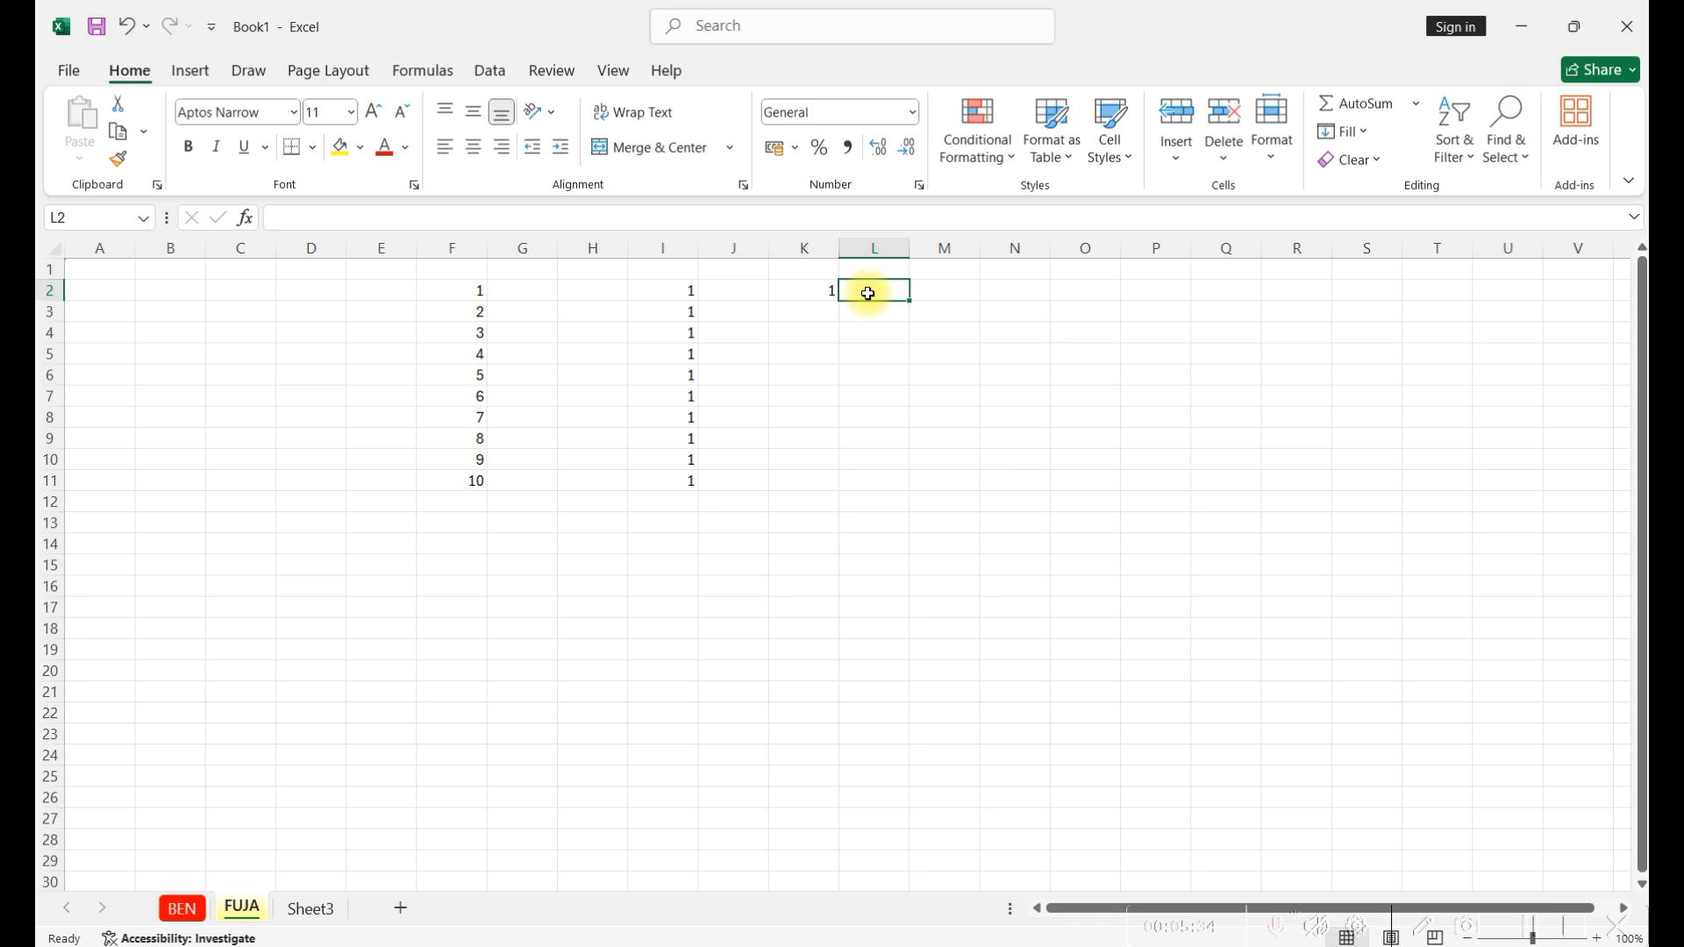
text(1)
key(Return)
text(2)
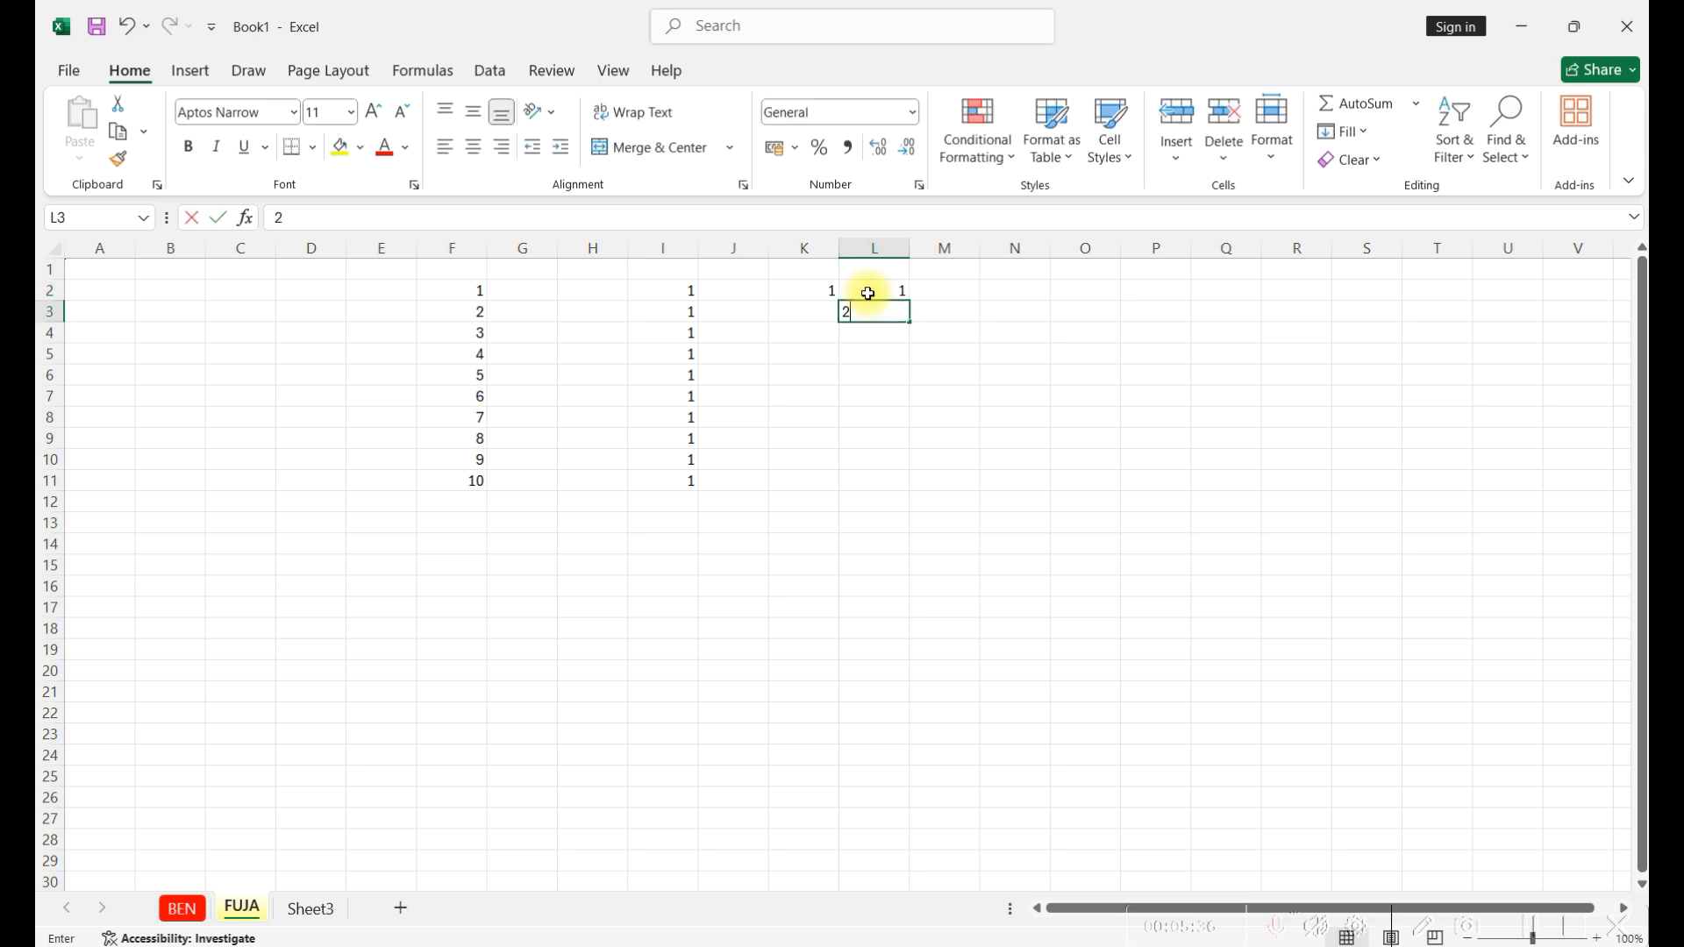
key(Return)
With the fill handle, copy the value in K2 down to K11 and extend the sequence from L2:L3 down to L11.
click(820, 291)
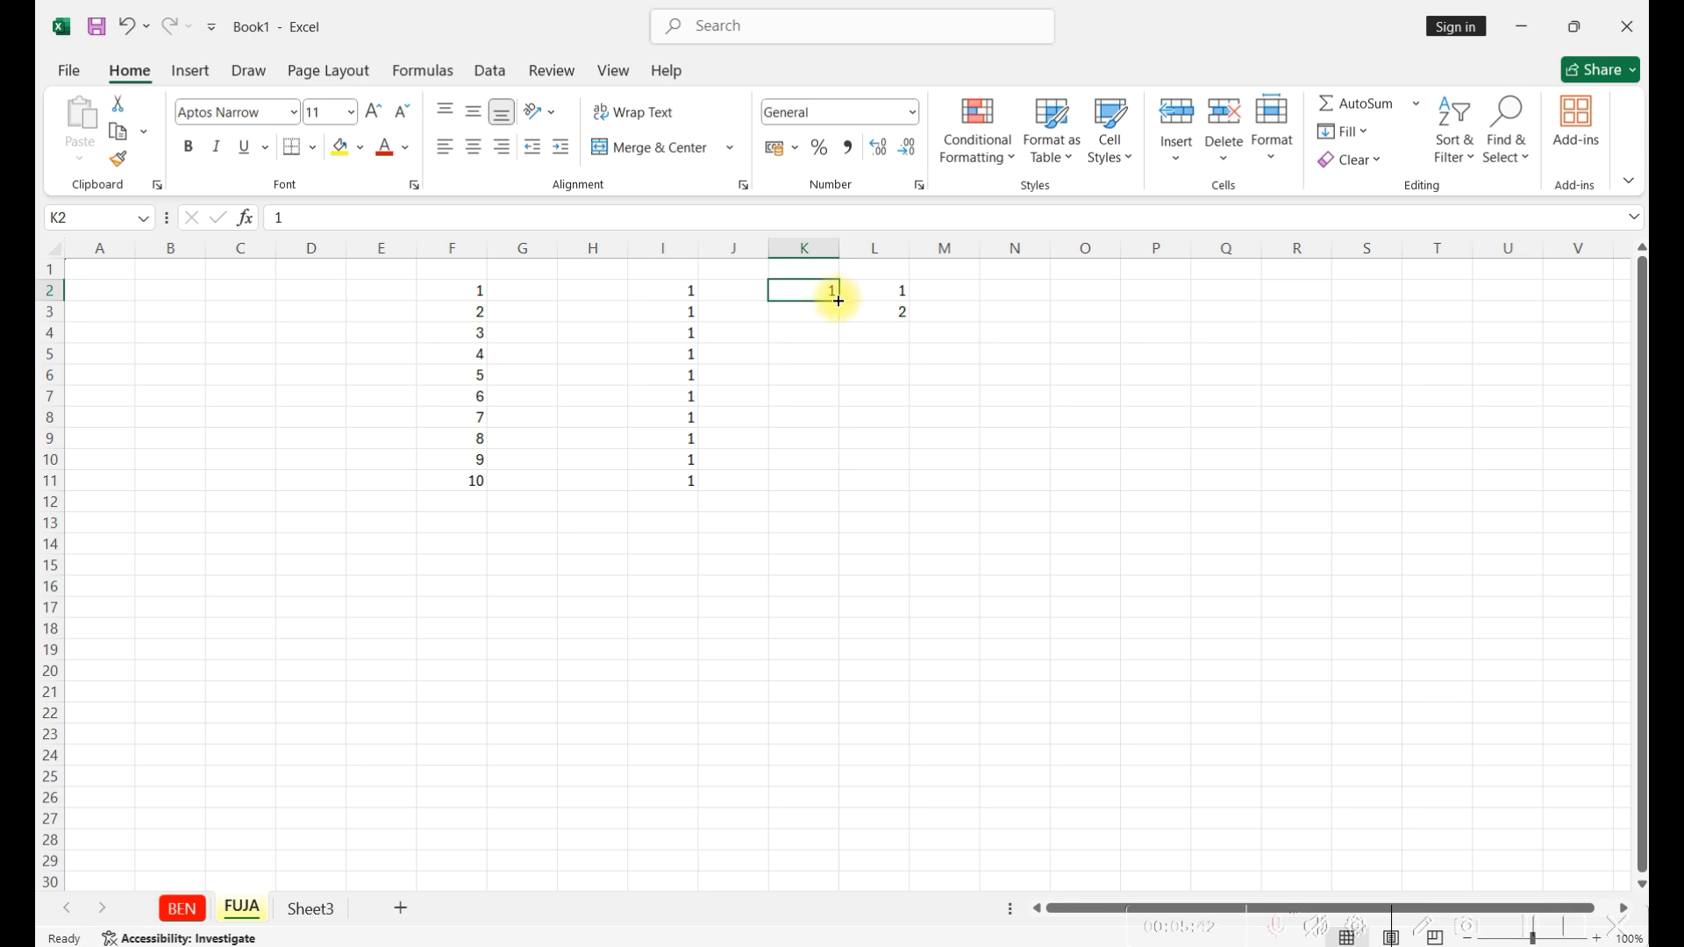
drag(839, 301, 834, 485)
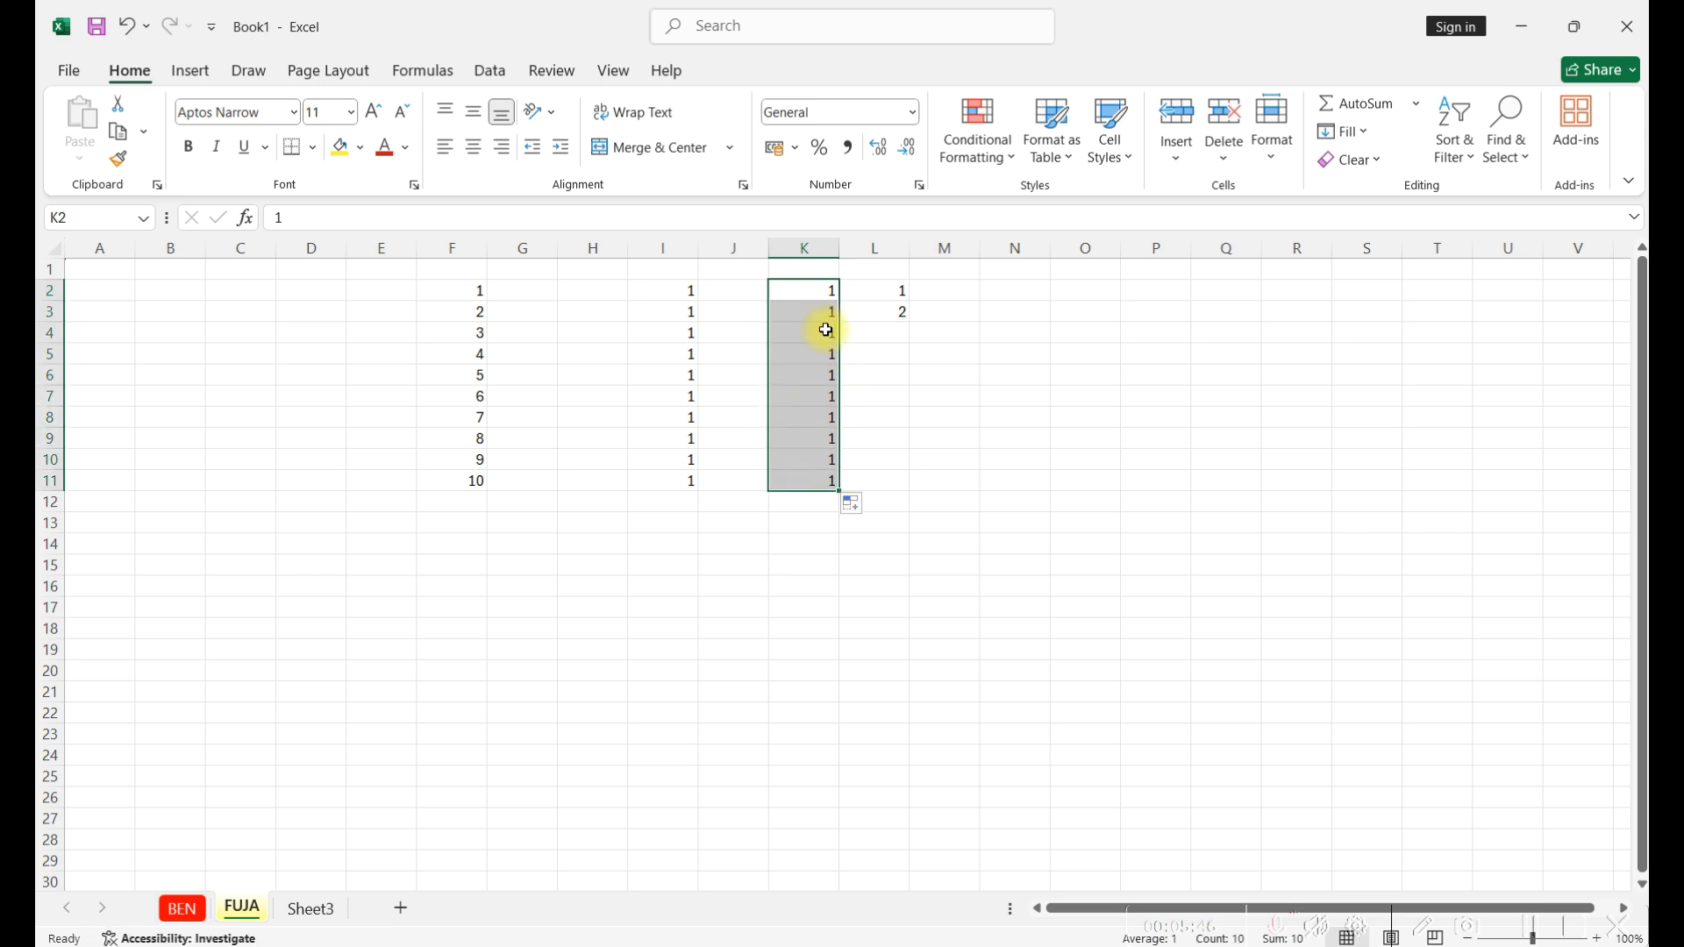
click(885, 294)
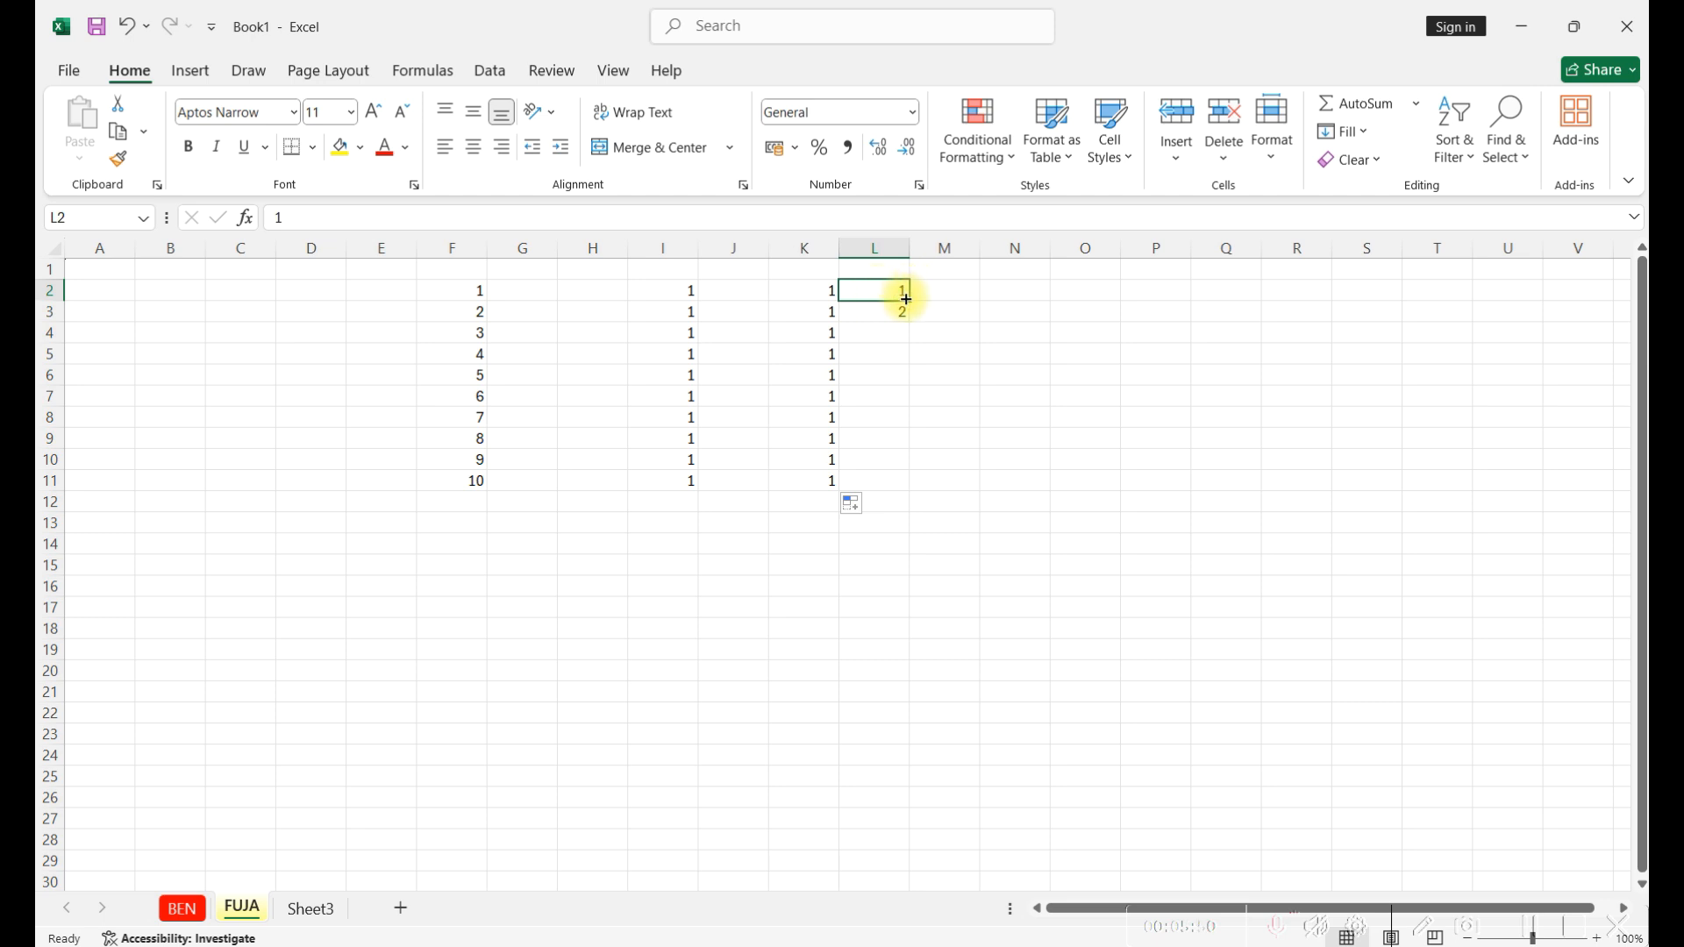
drag(908, 300, 887, 308)
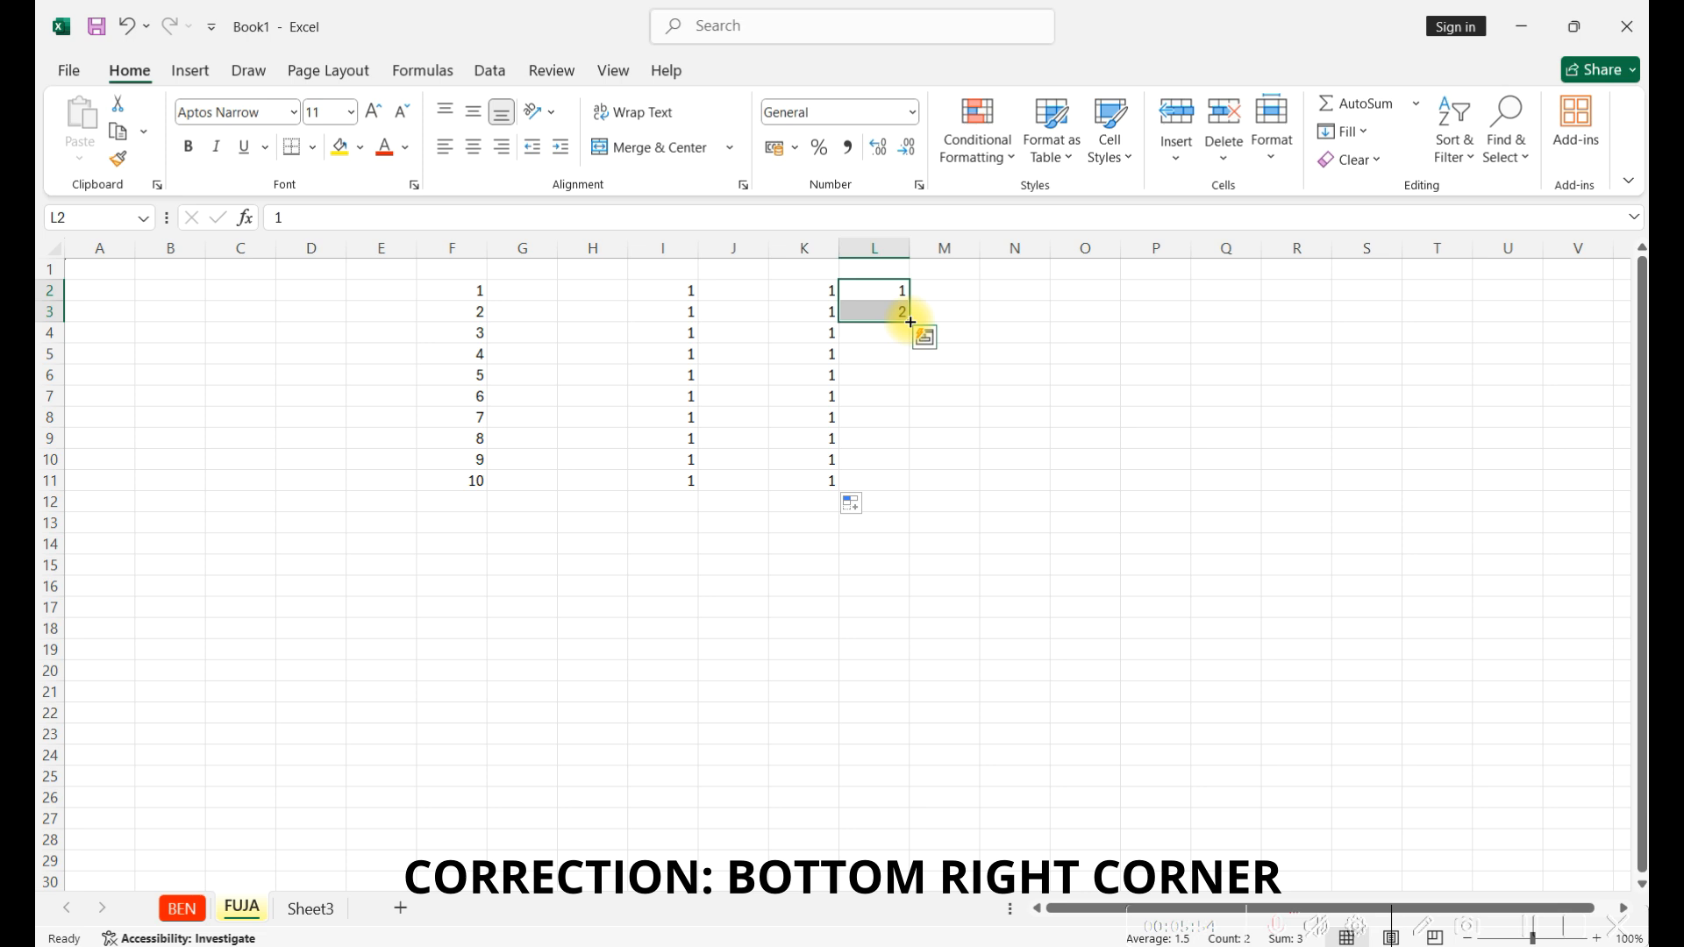
drag(911, 322, 906, 485)
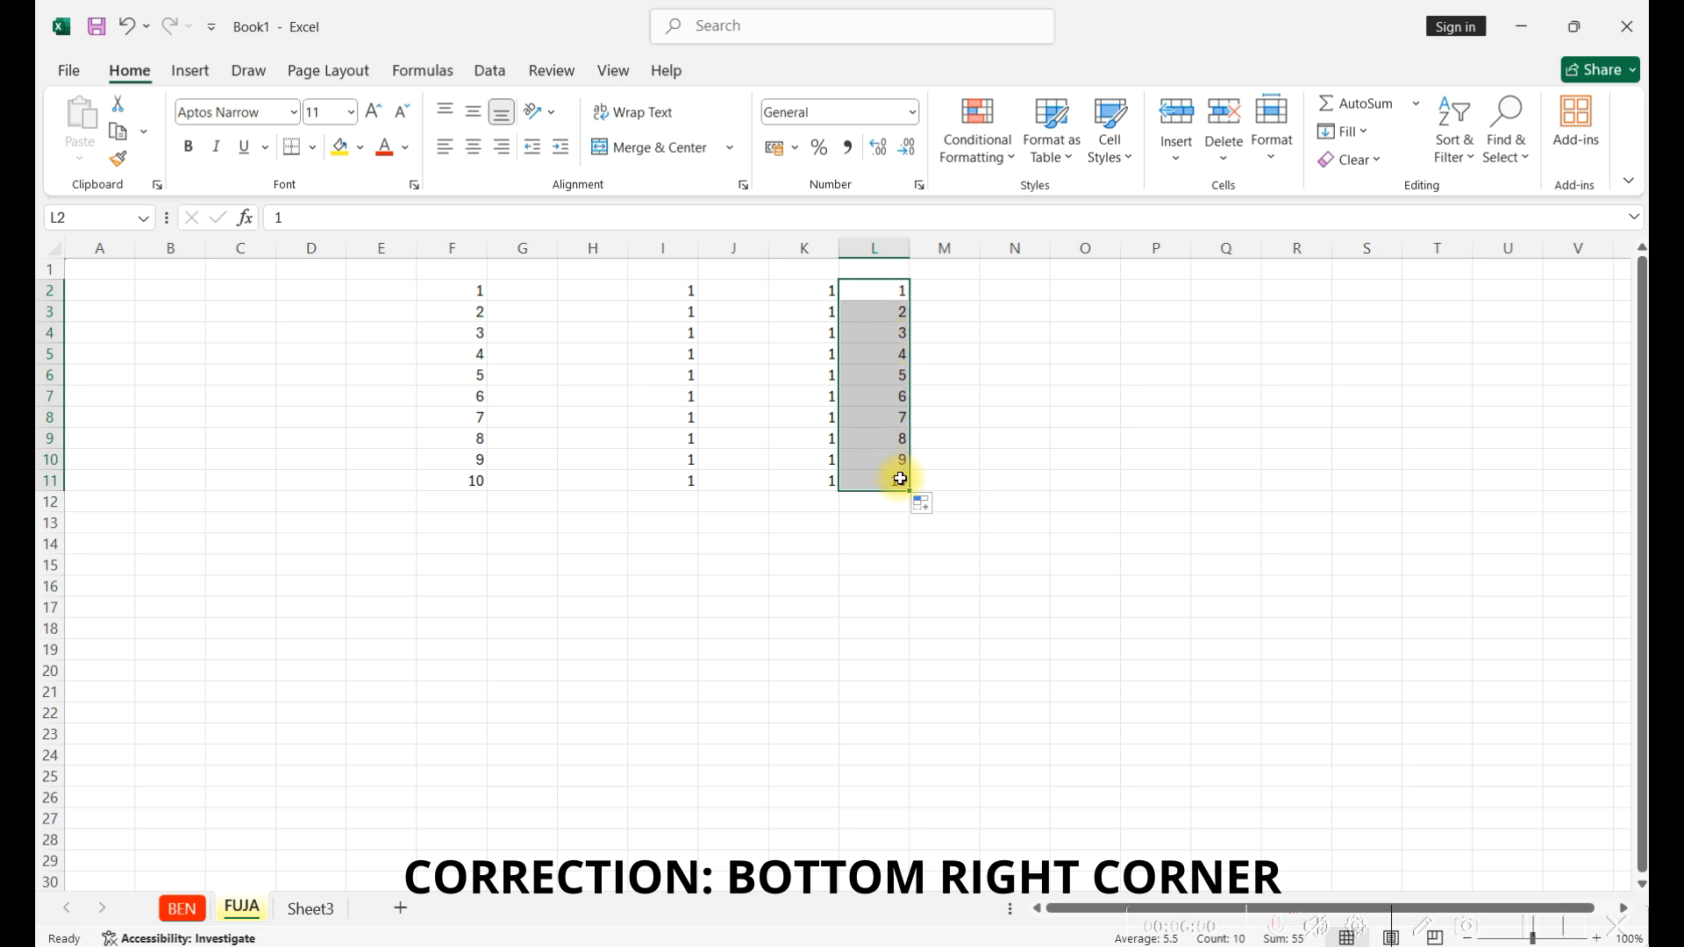
Enter 2 and 4 in cells M2 and M3, and extend the even-number sequence down to M11 with the fill handle.
click(945, 295)
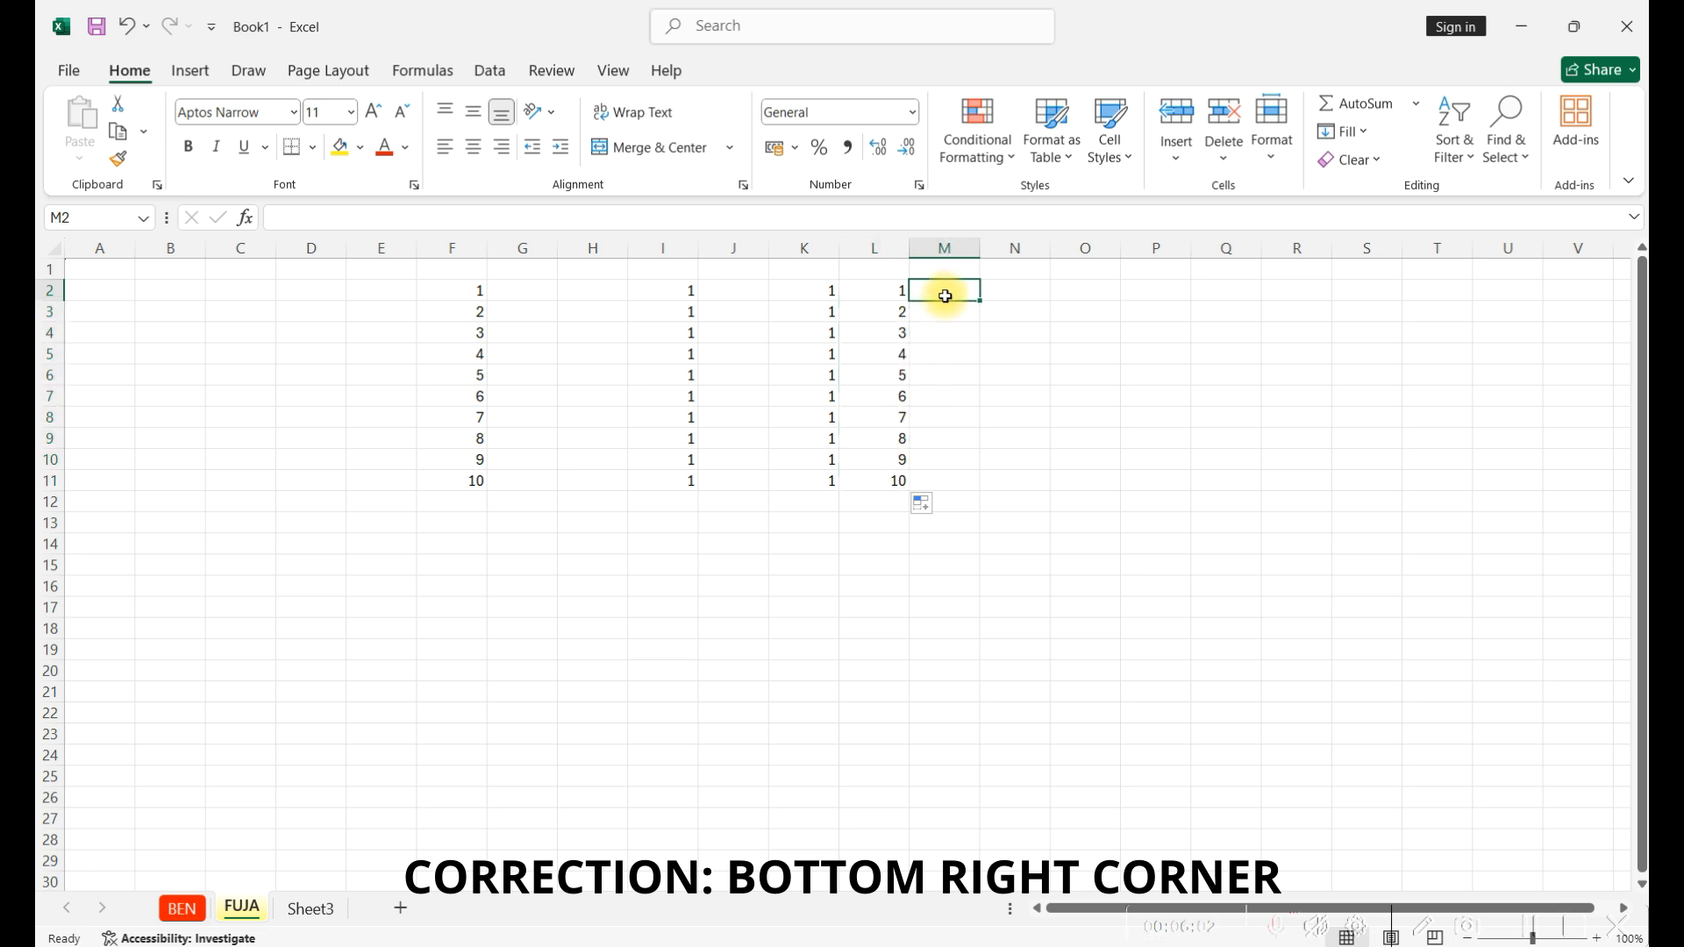
text(2)
key(Return)
text(4)
key(Return)
click(945, 296)
drag(945, 297, 975, 486)
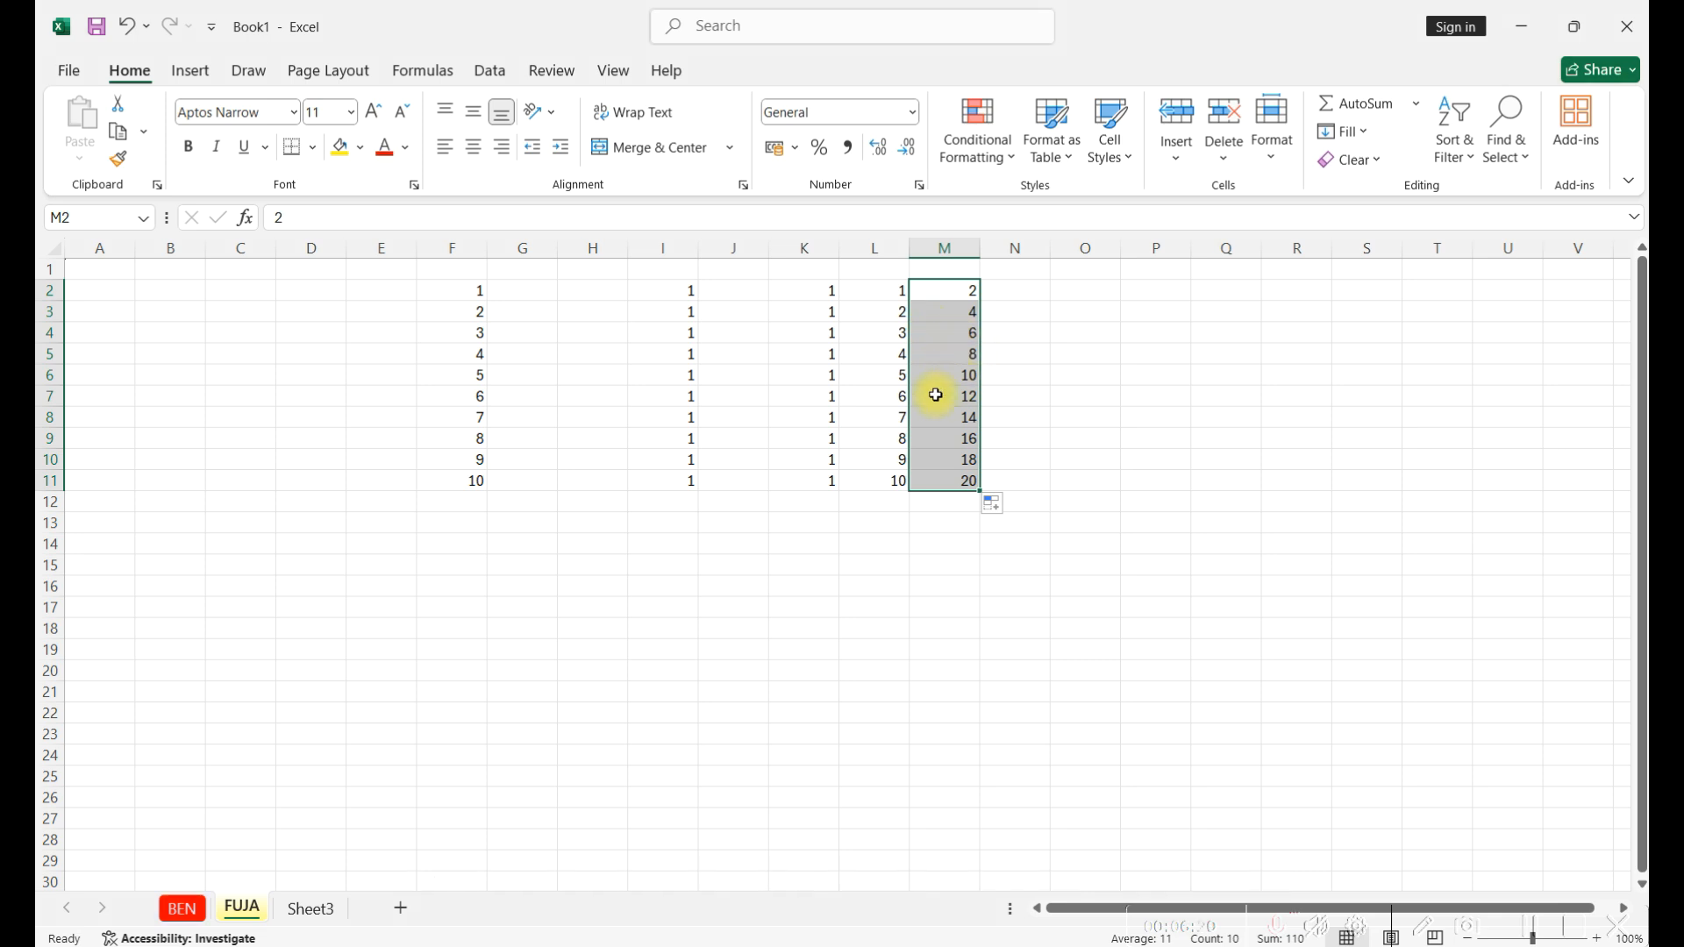
Enter 1 and 3 in cells N2 and N3, and extend the odd-number sequence down to N11 with the fill handle.
click(1018, 300)
double_click(1023, 304)
text(1)
key(Return)
text(3)
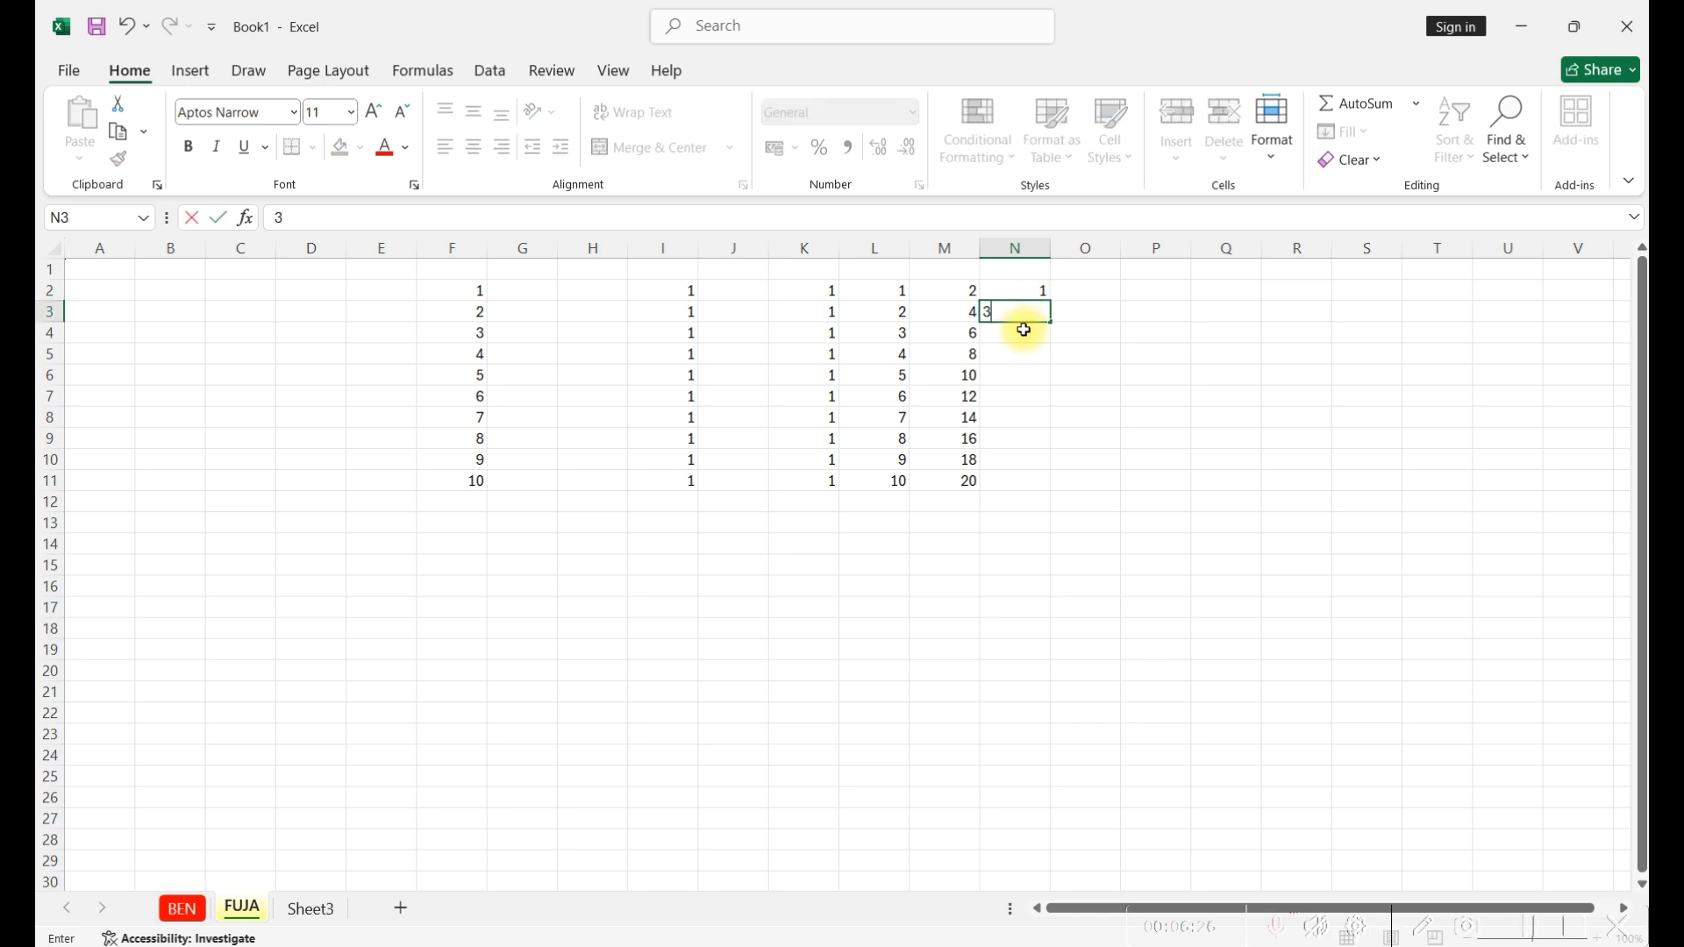
key(Return)
click(1026, 293)
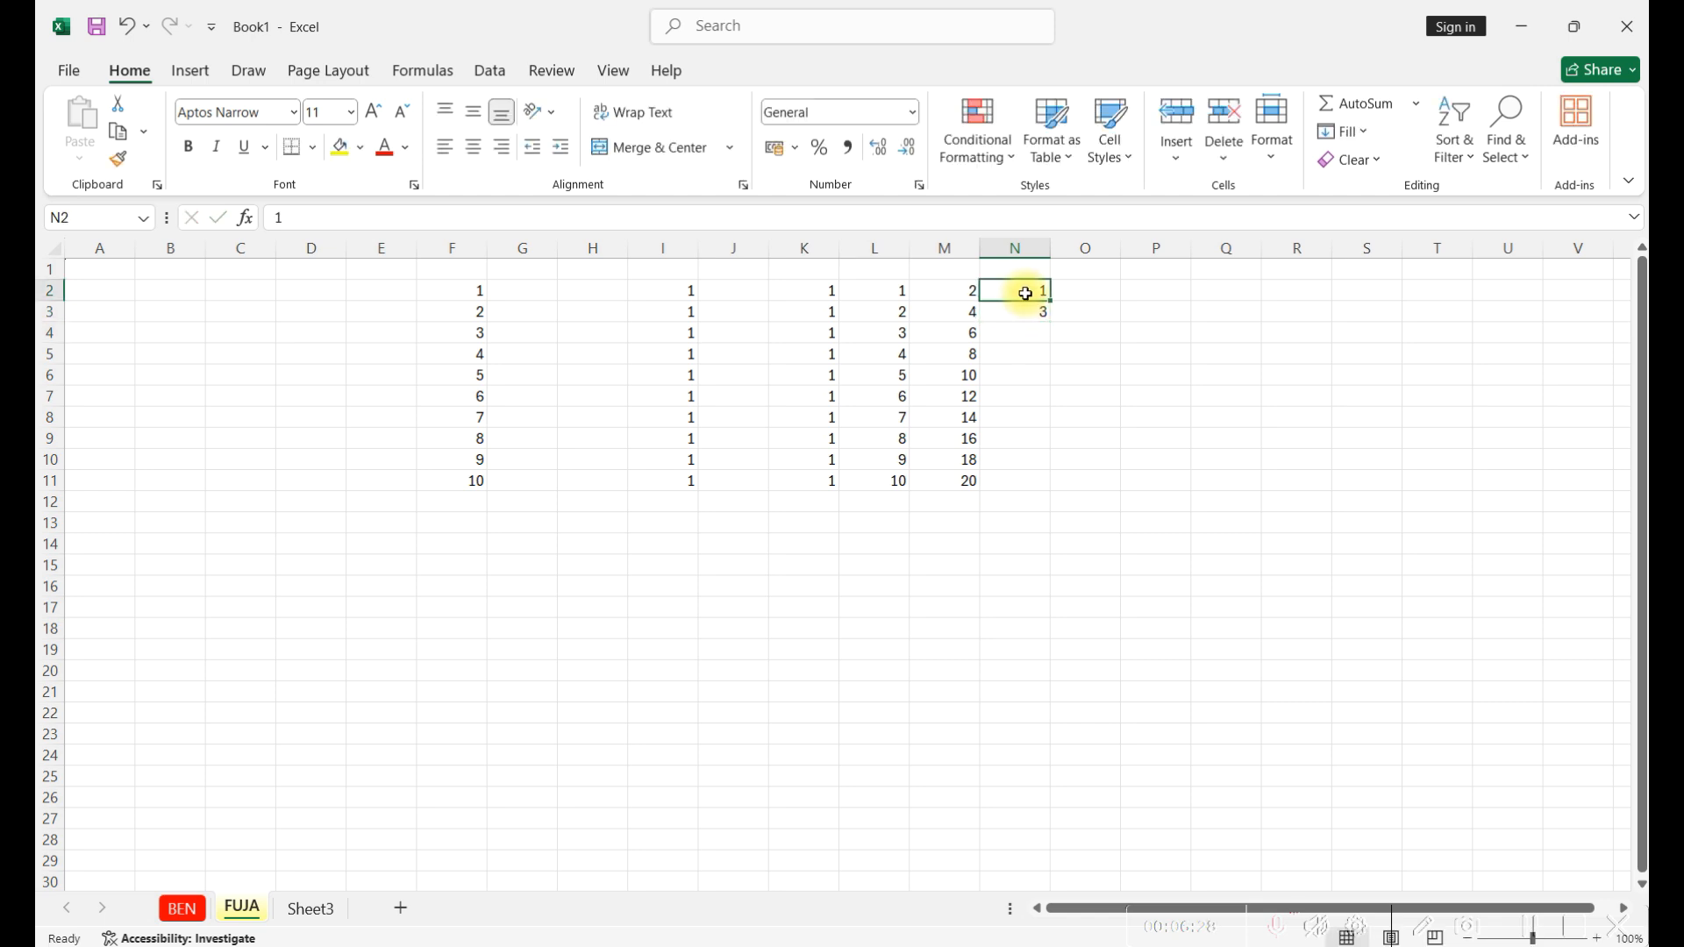
drag(1030, 290, 1049, 481)
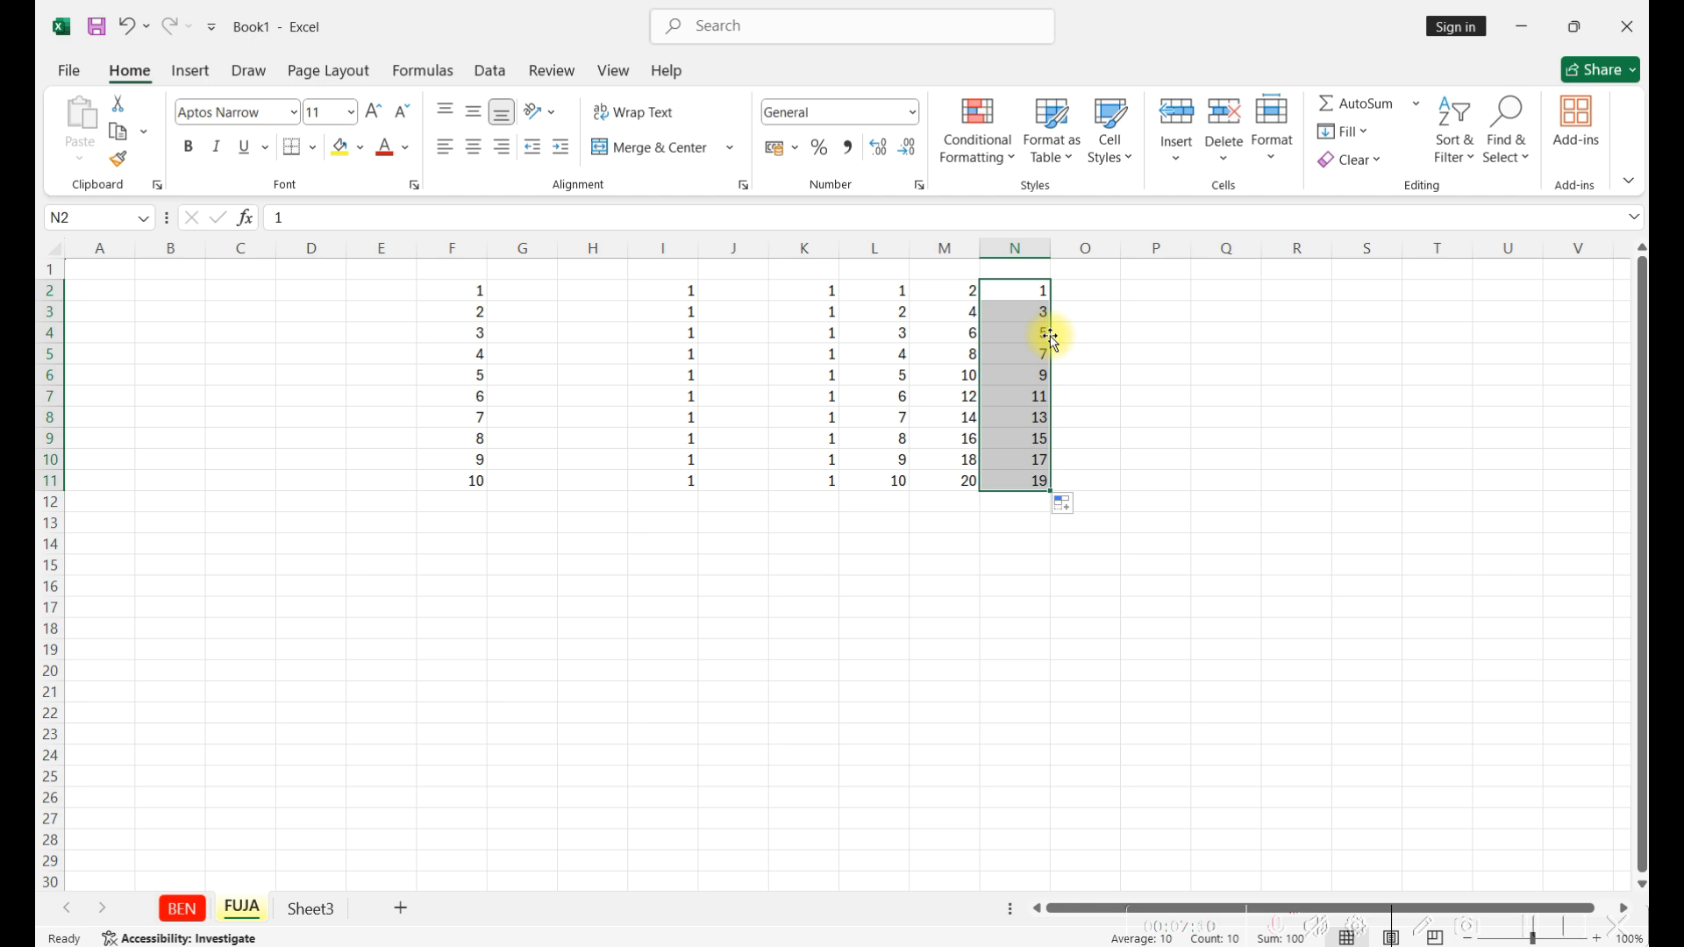
Move the range N2:N11 to Q2:Q11 and back to its original place in column N.
drag(1051, 335, 1067, 340)
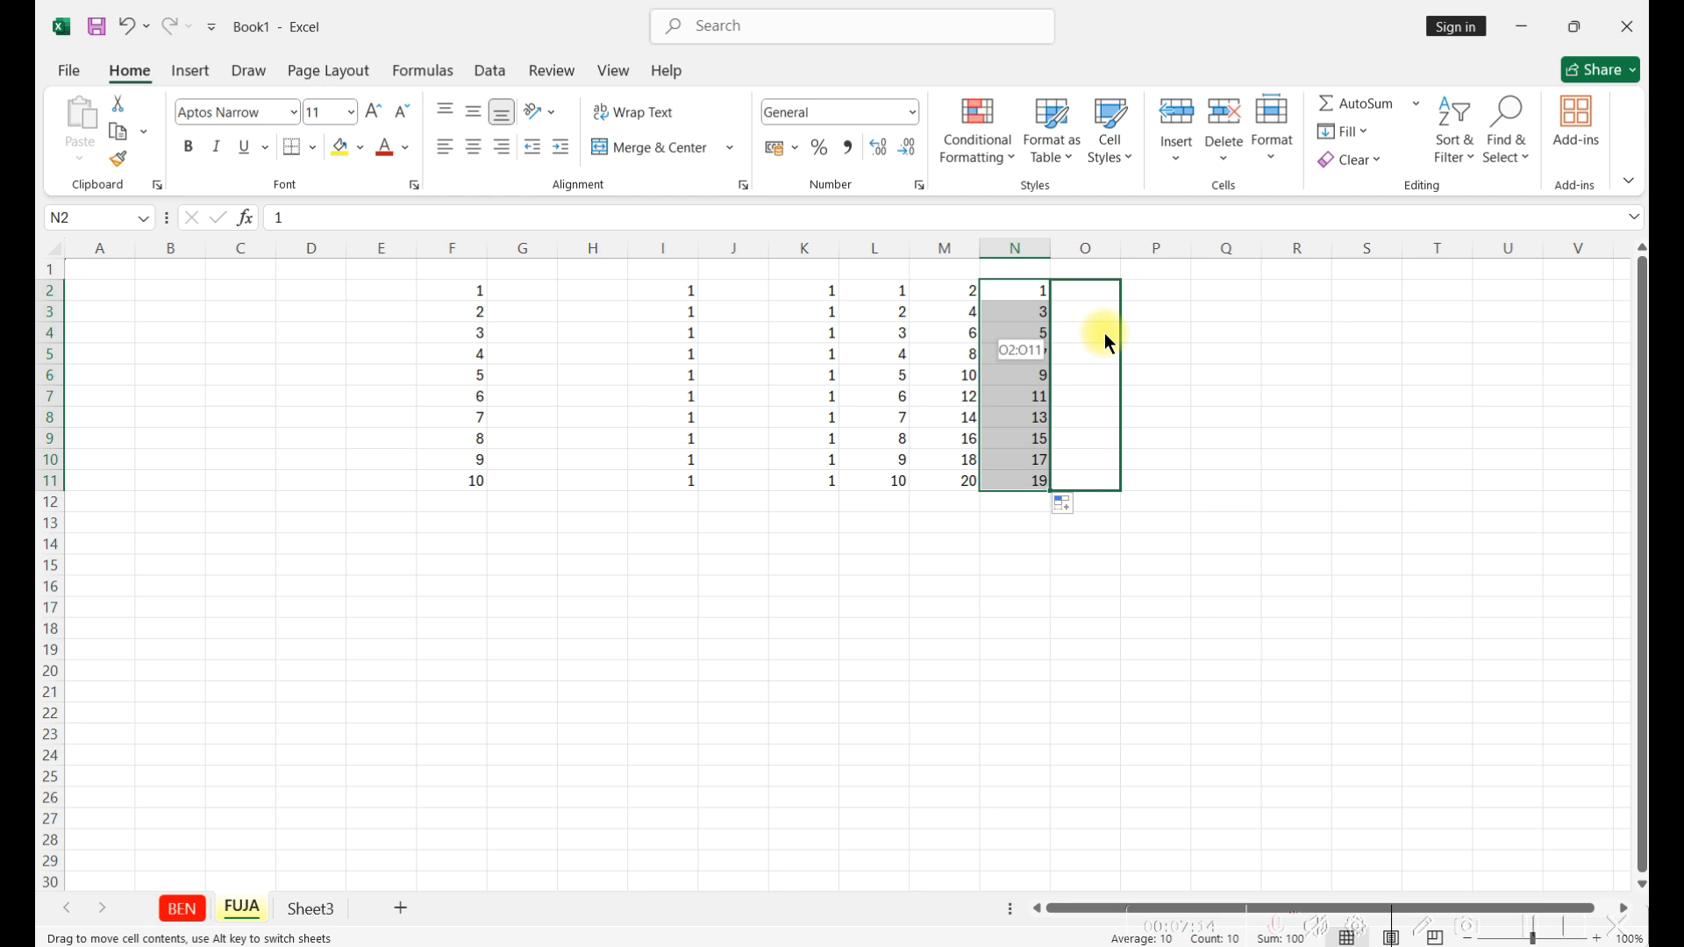
drag(1114, 334, 1207, 331)
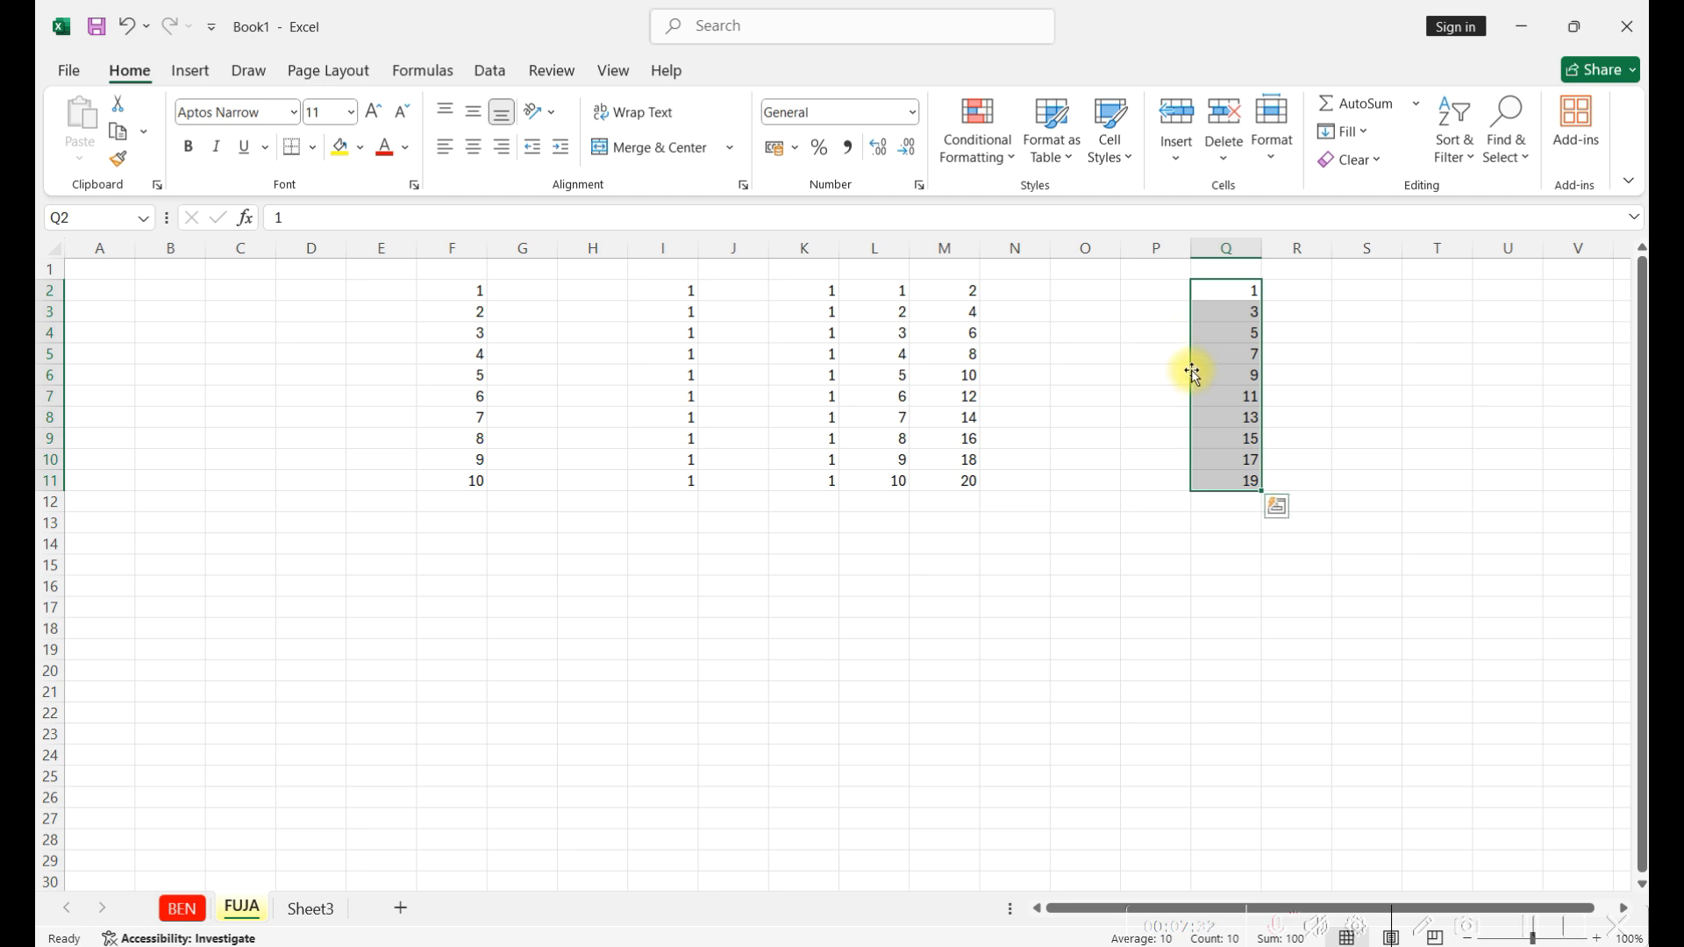
drag(1193, 373, 1029, 369)
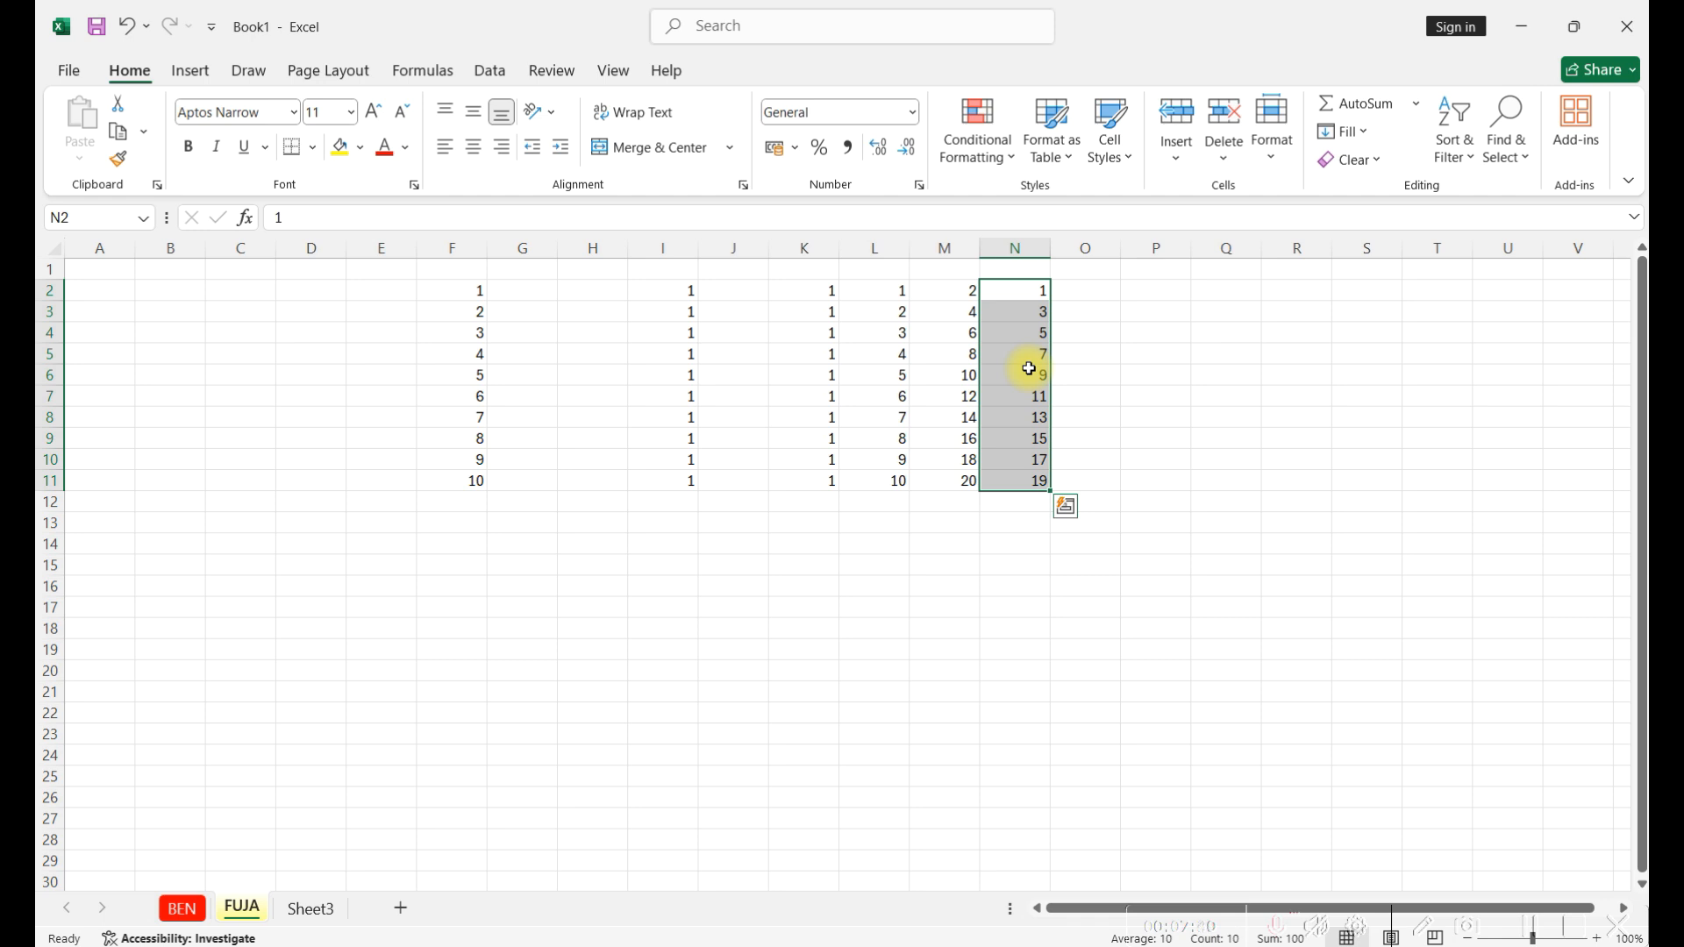
click(1536, 929)
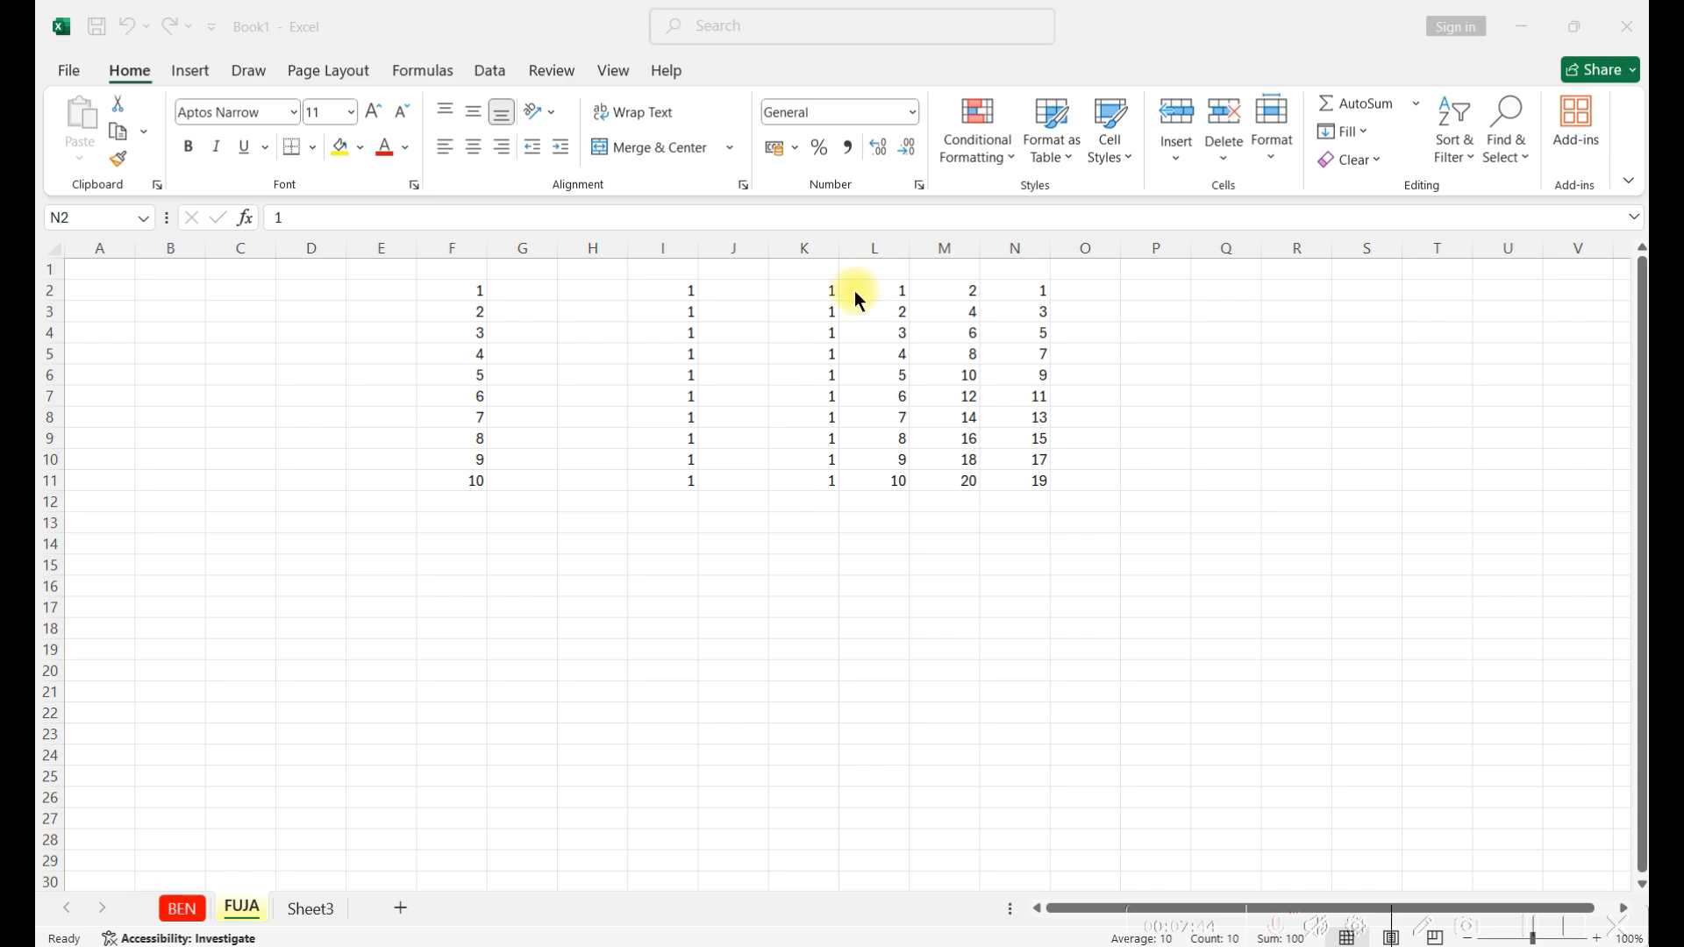
key(alt+Tab)
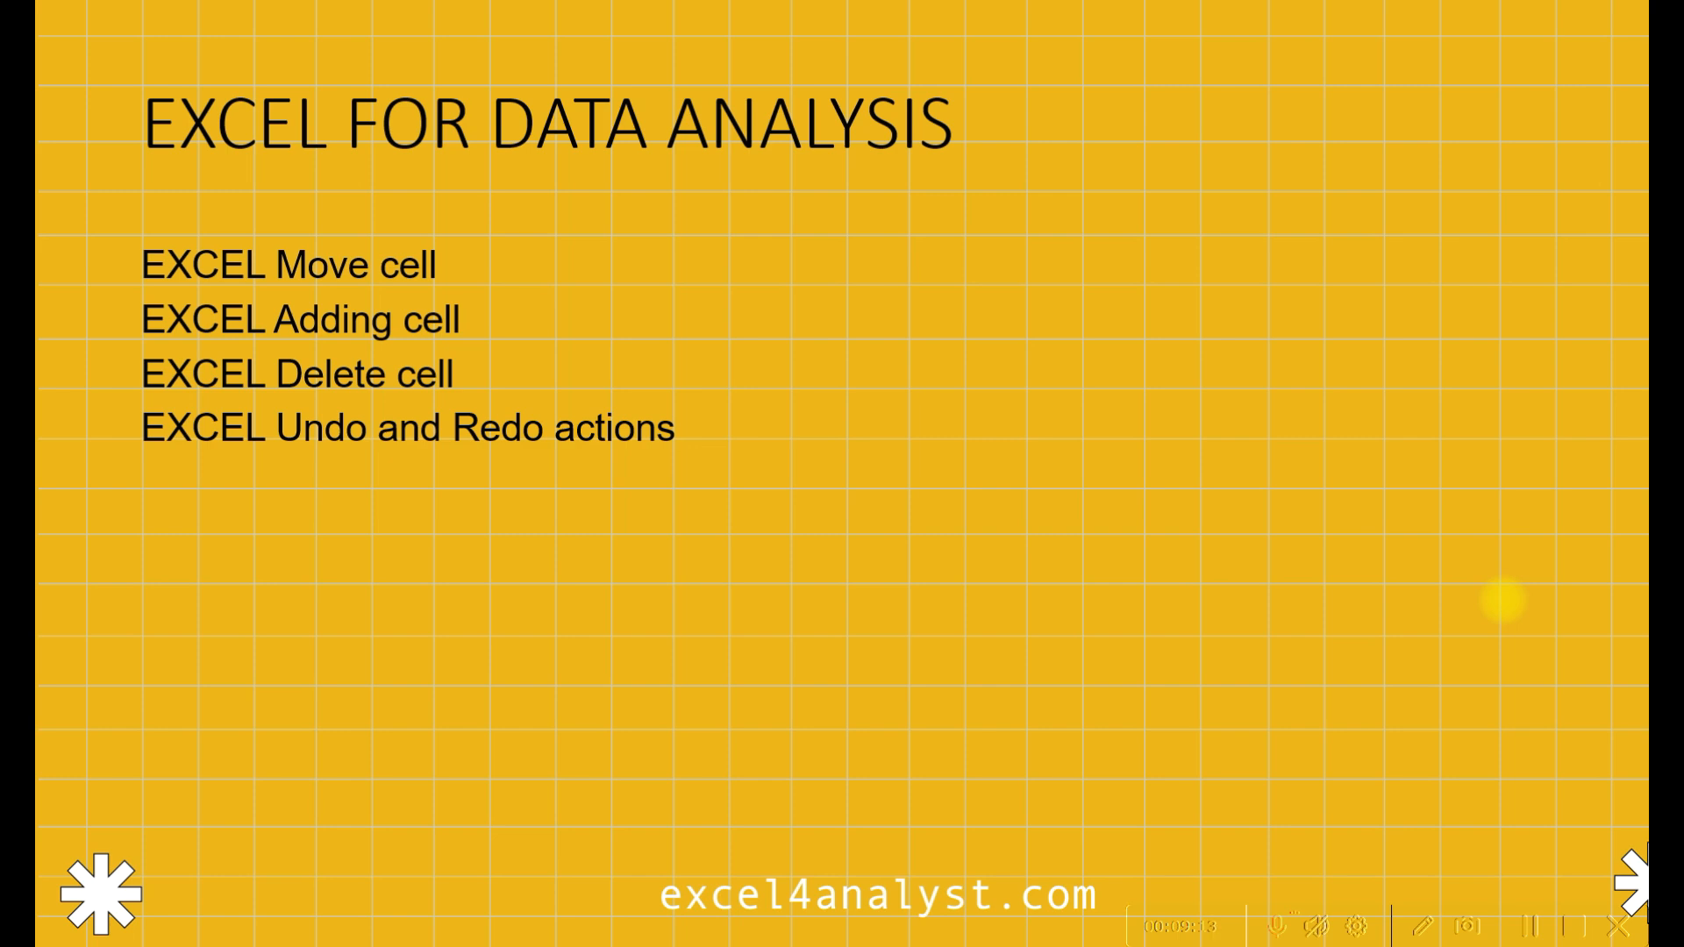
key(alt+Tab)
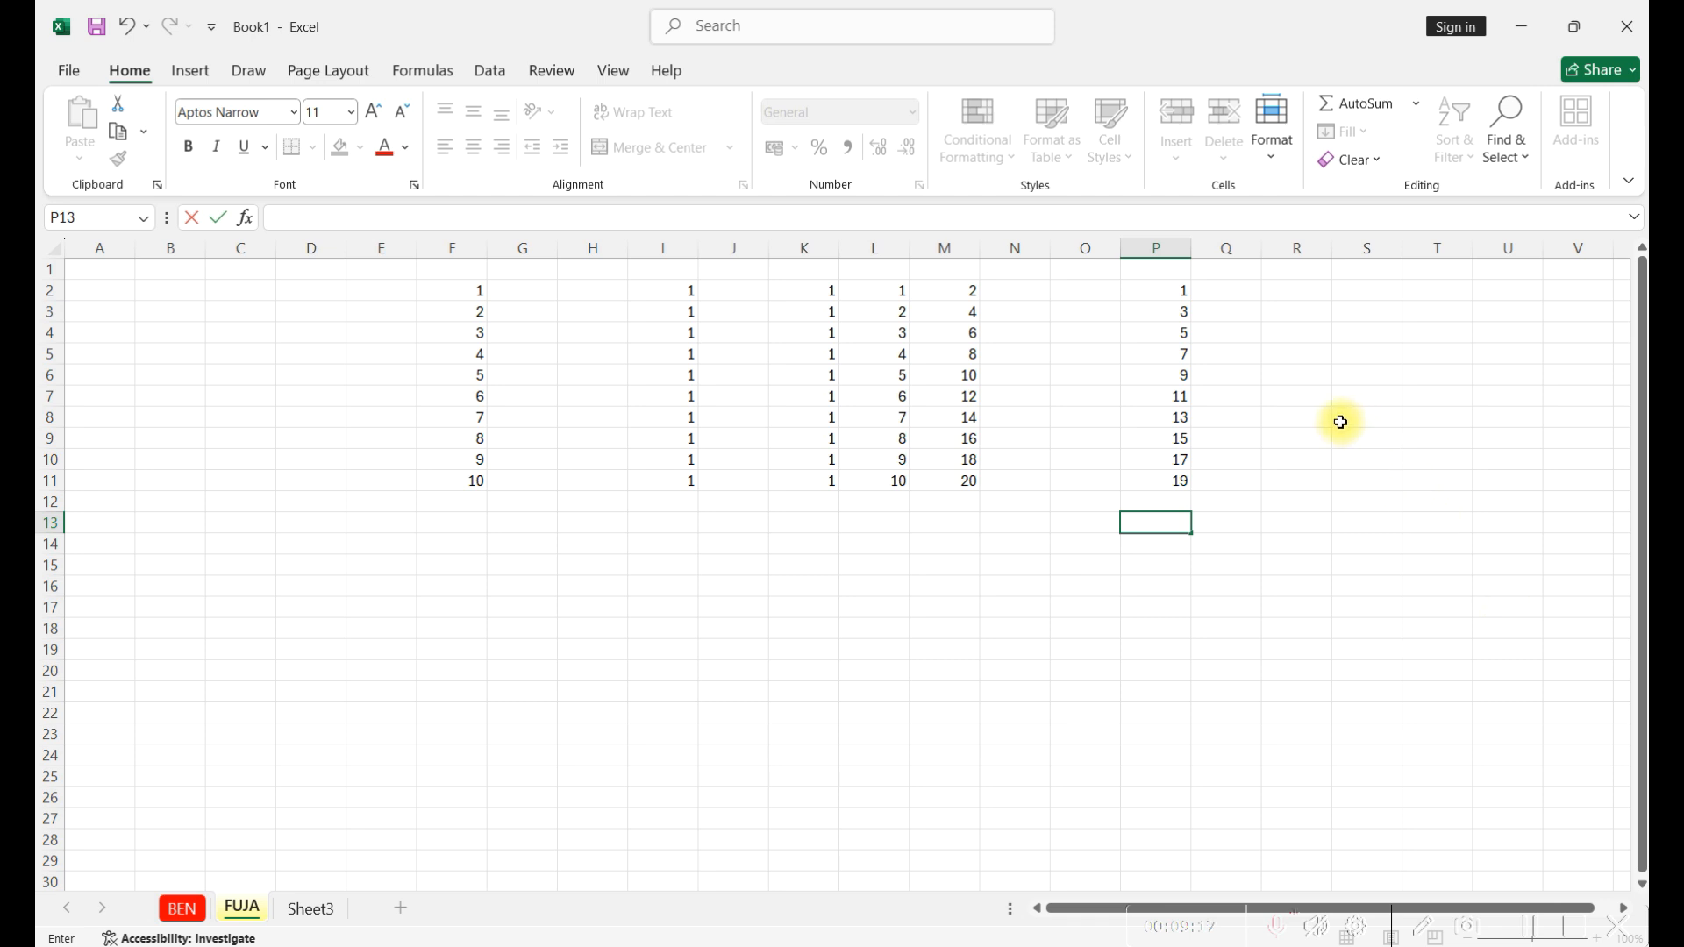
Enter the formula =SUM(P2:P11) in cell P12 below the odd-number column.
click(1172, 290)
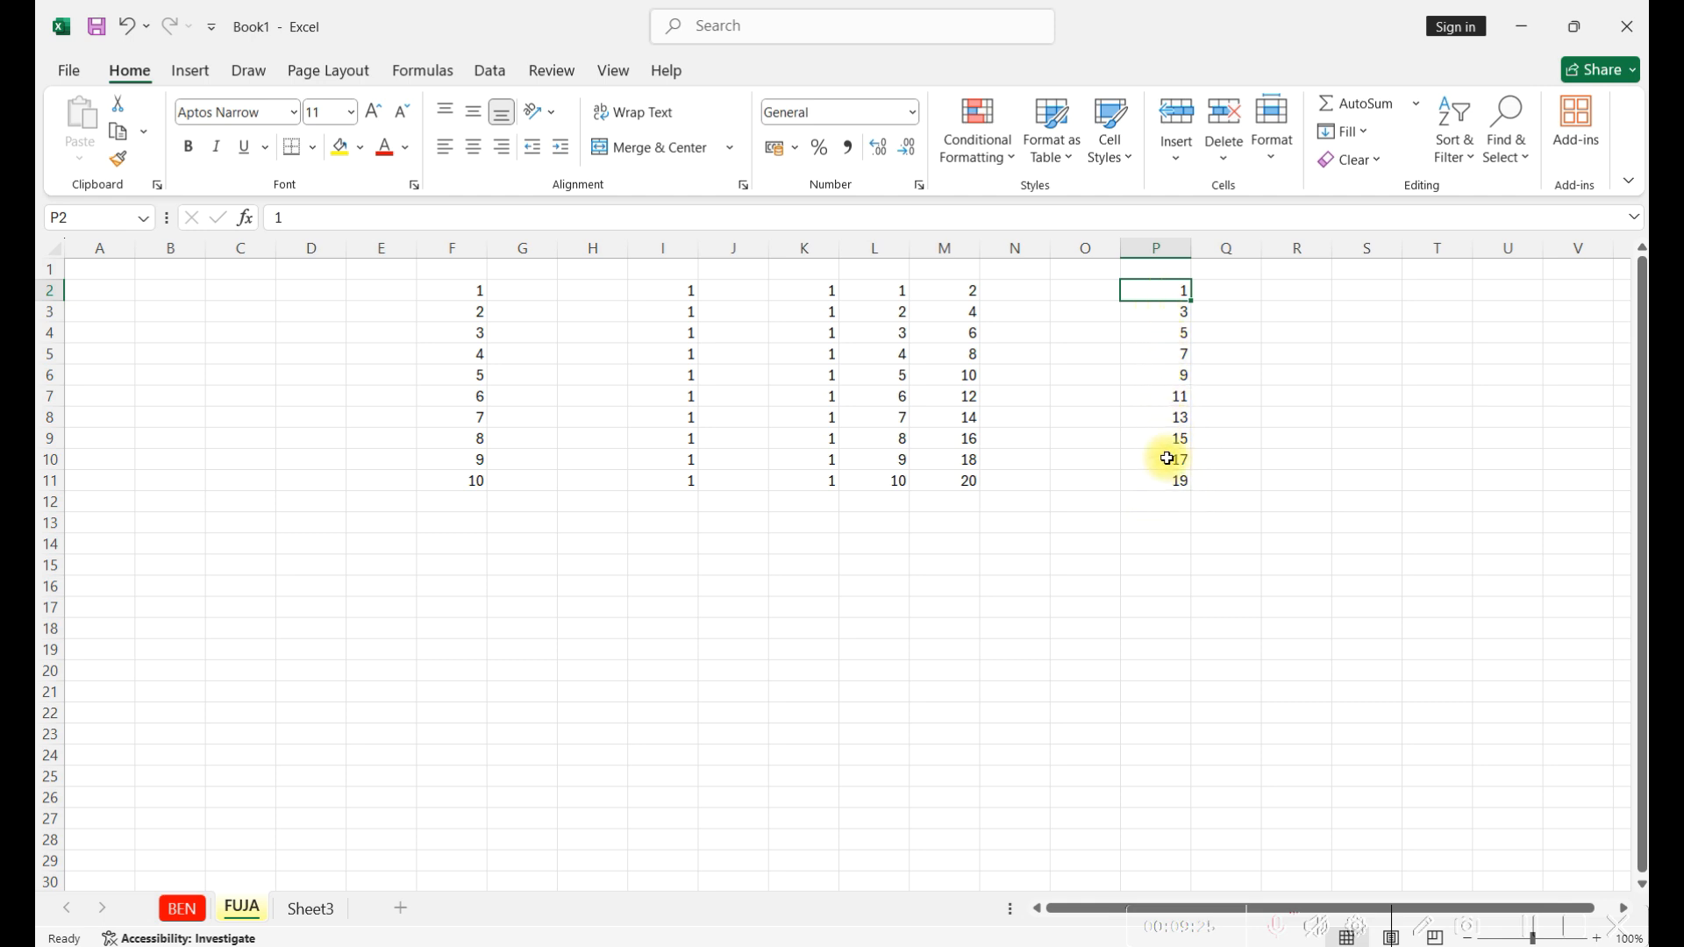
click(1162, 502)
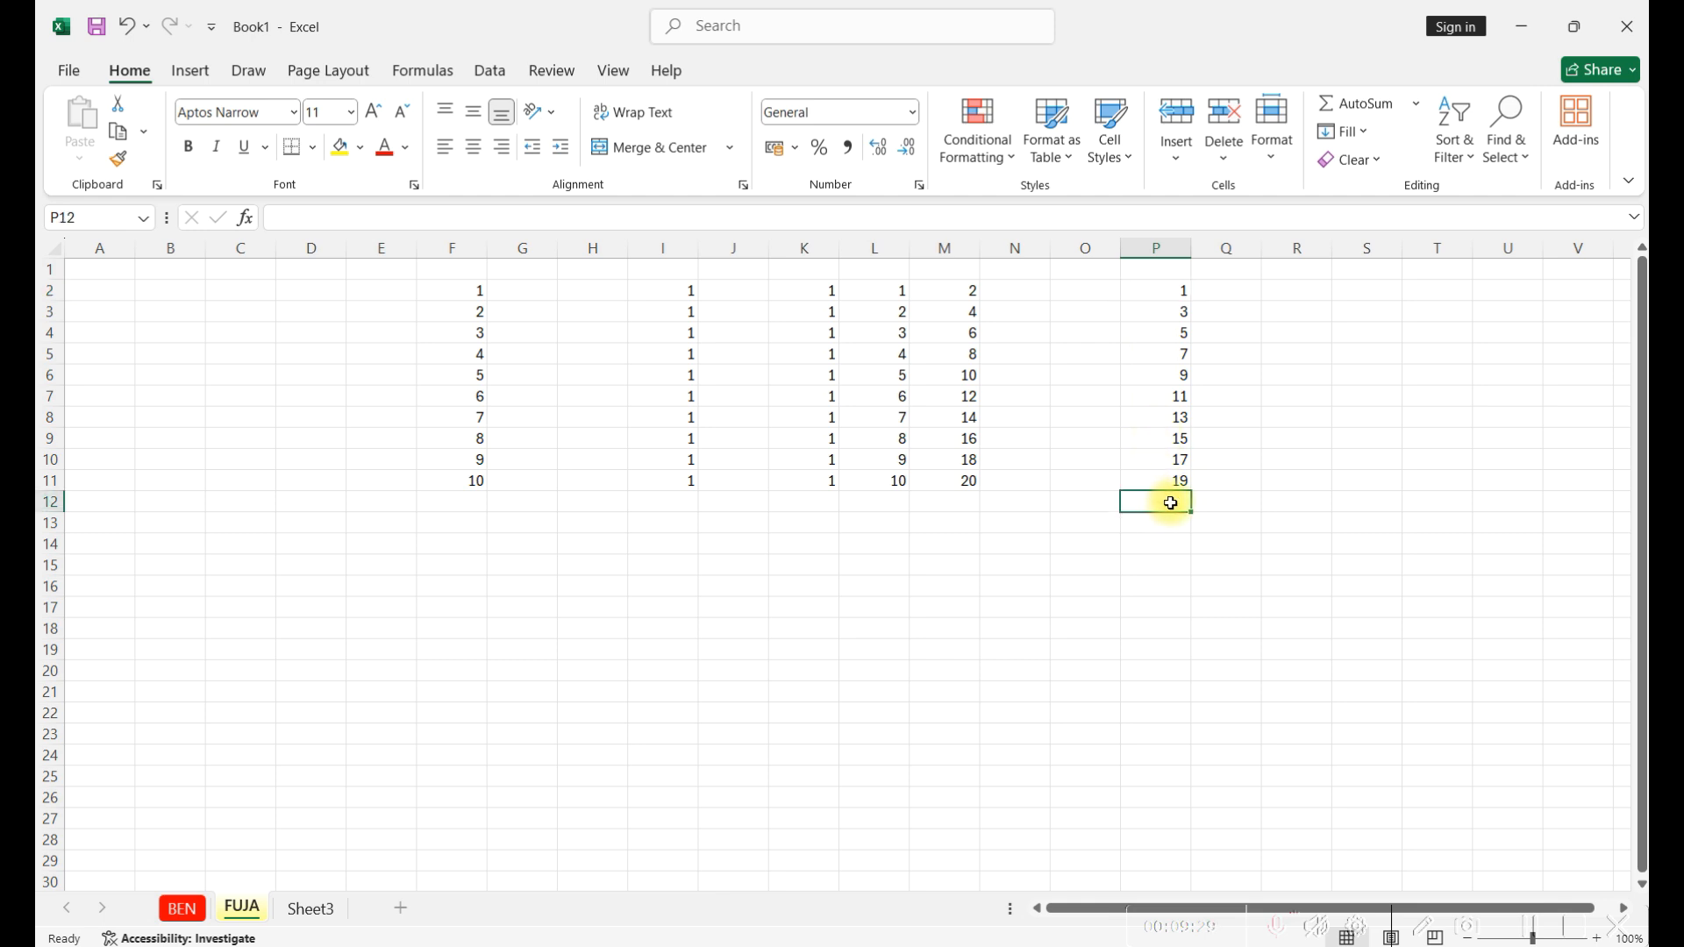
text(=)
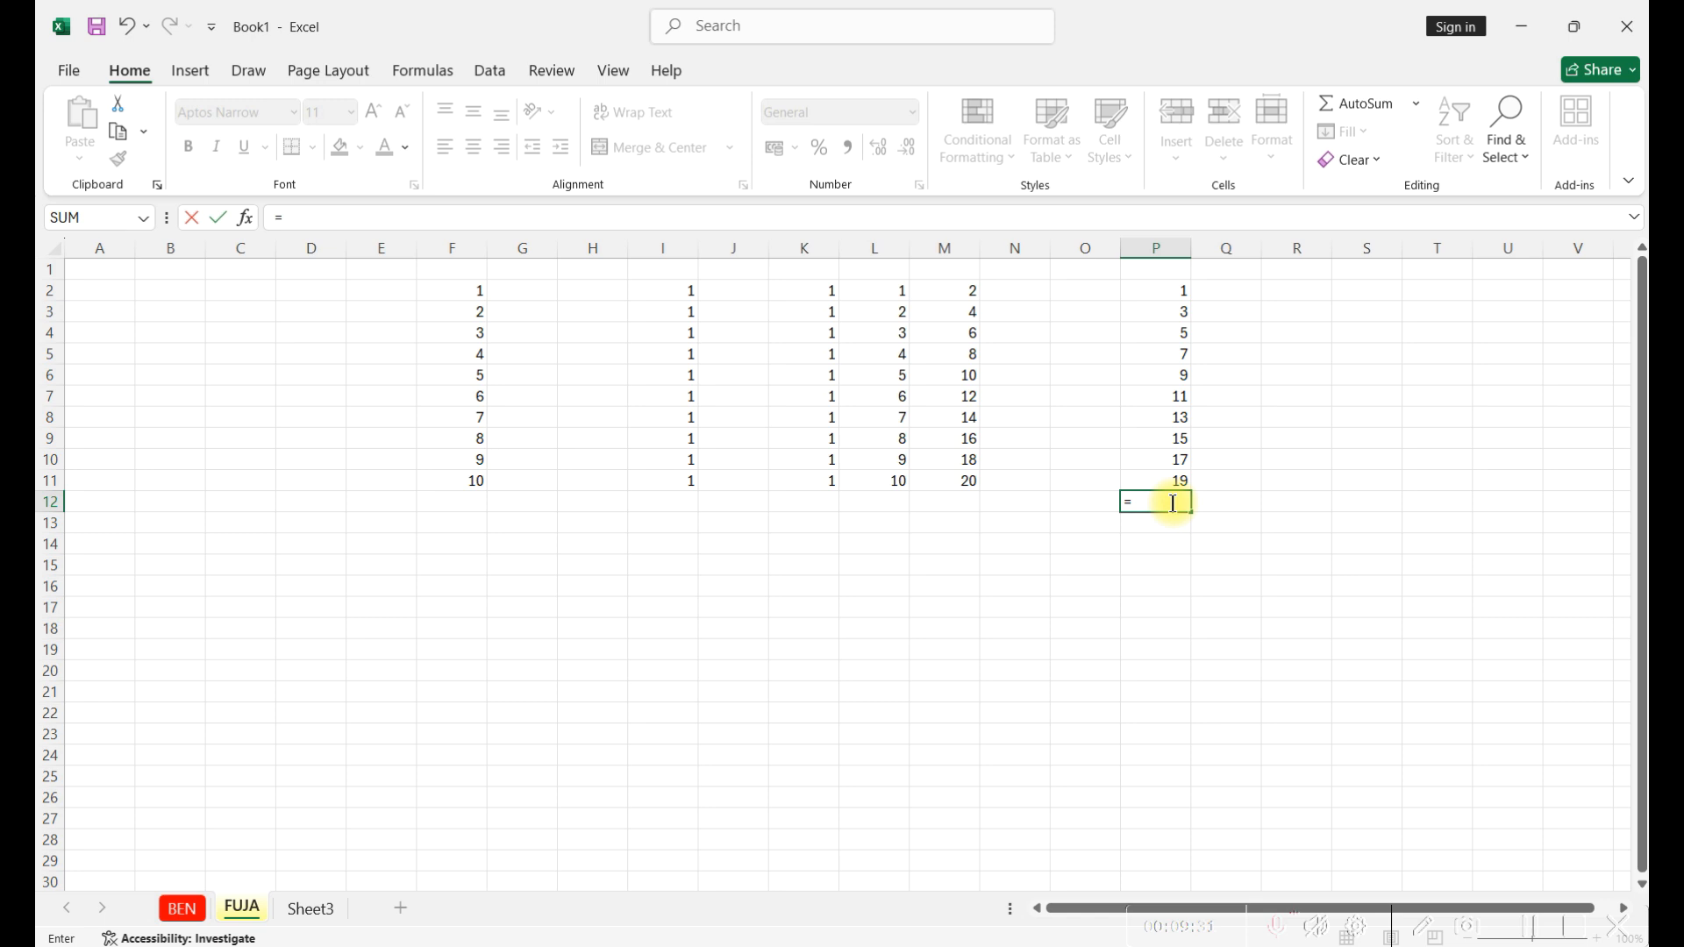
text(SUM)
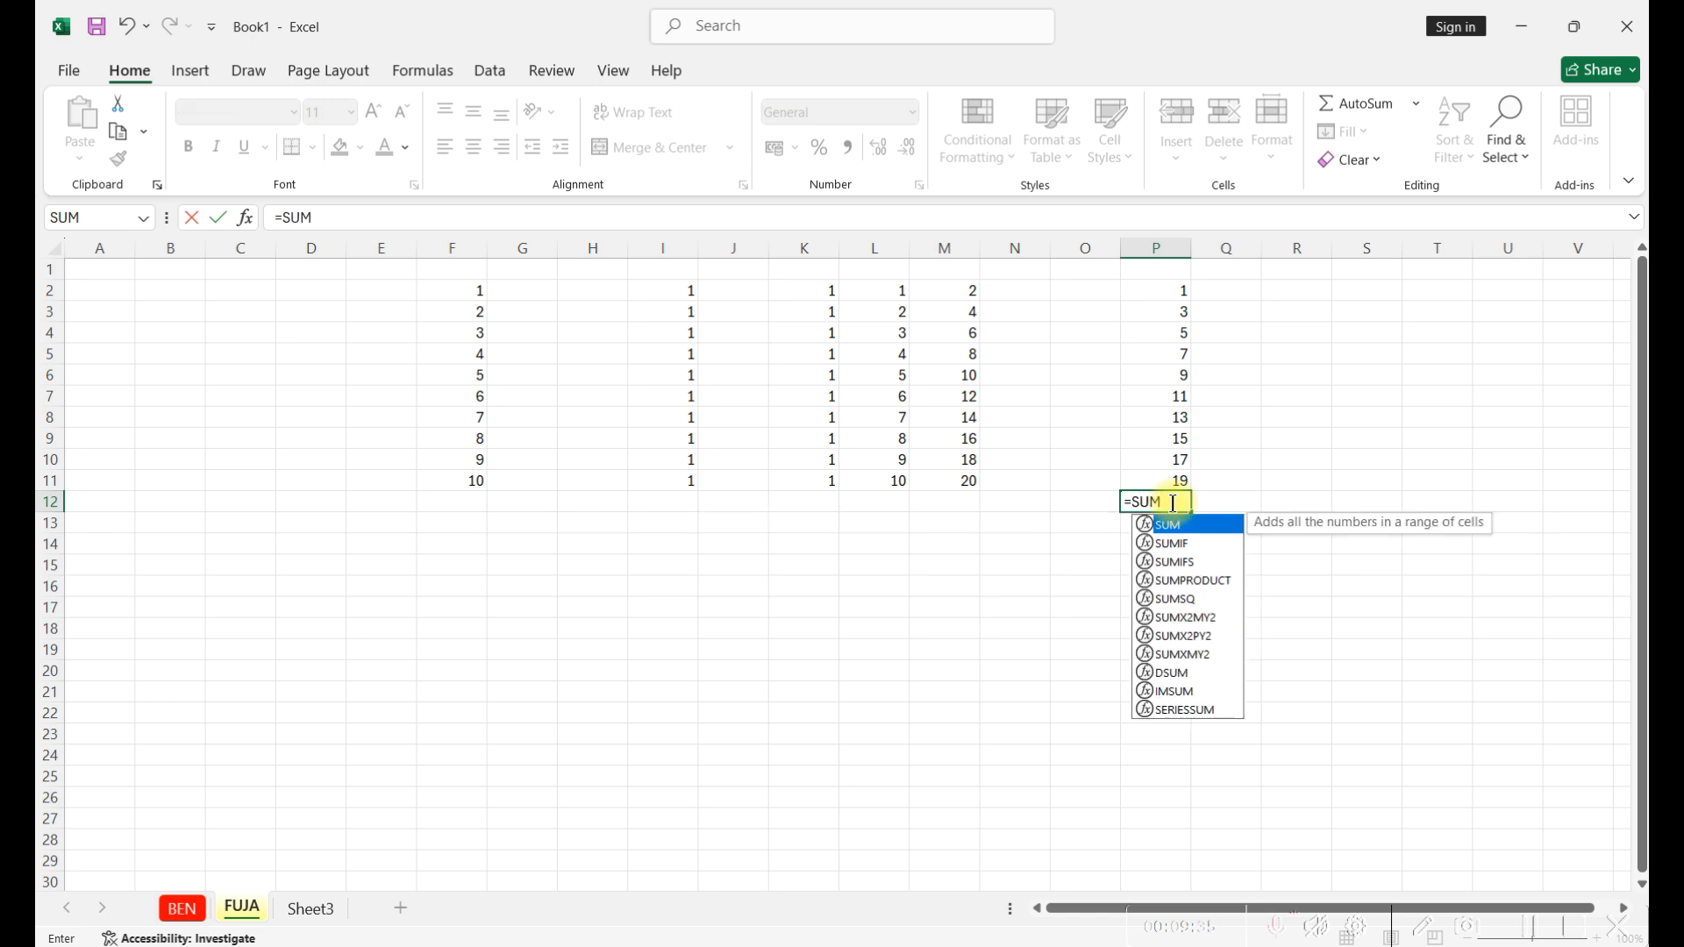
text(()
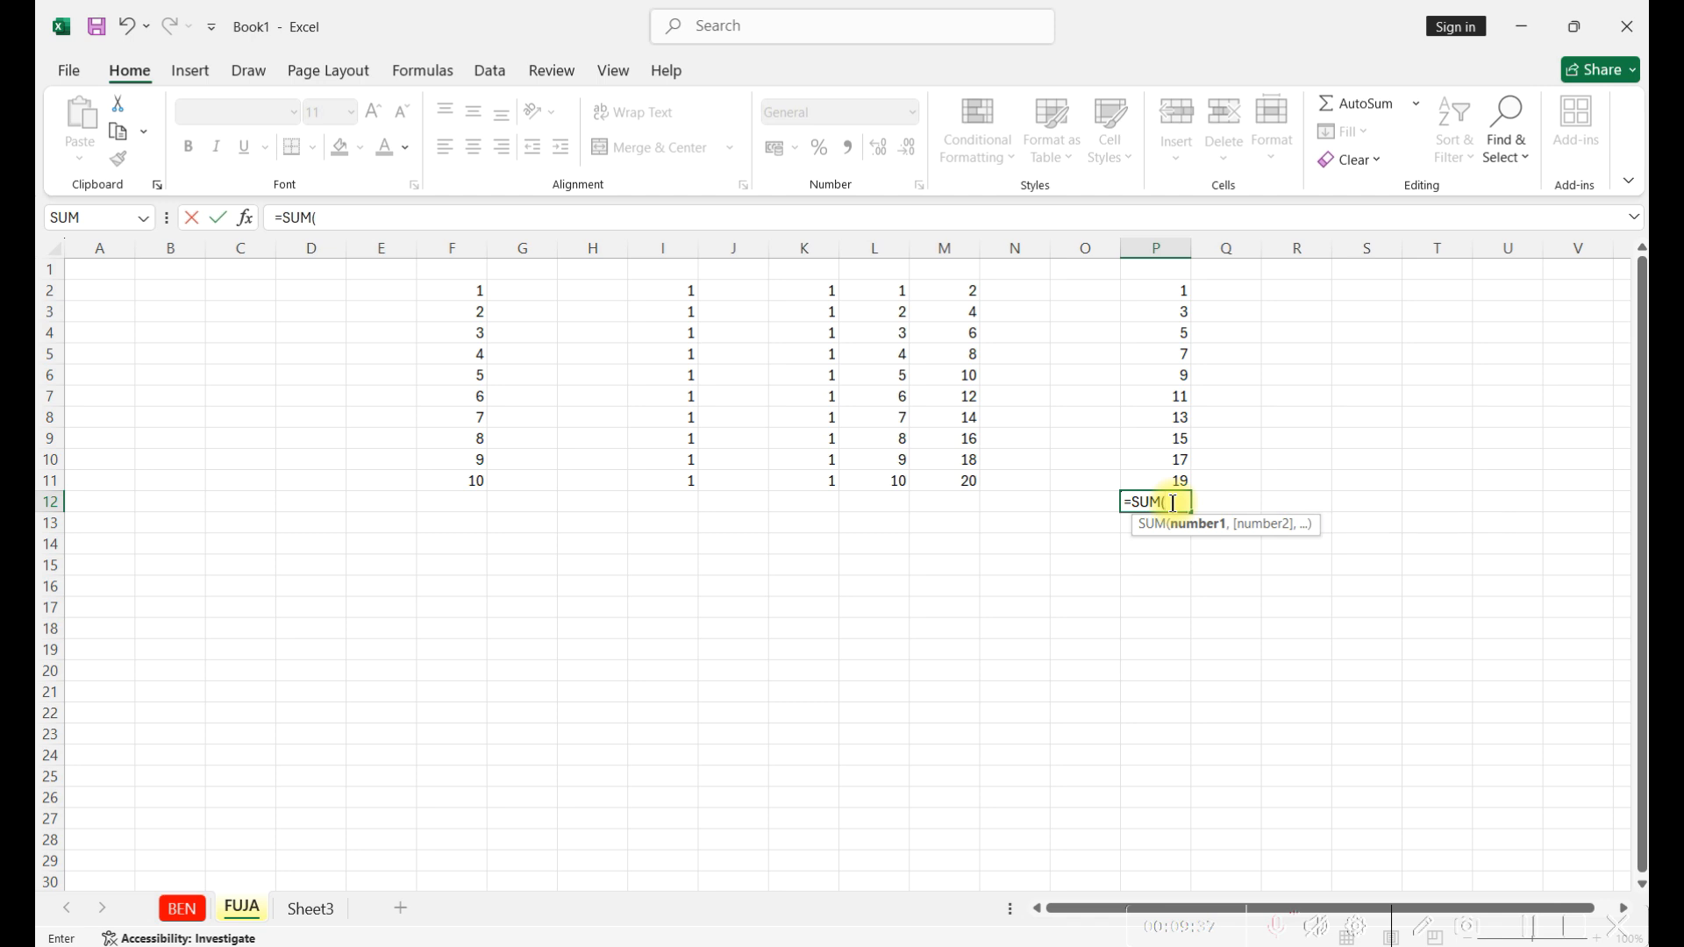
click(1162, 290)
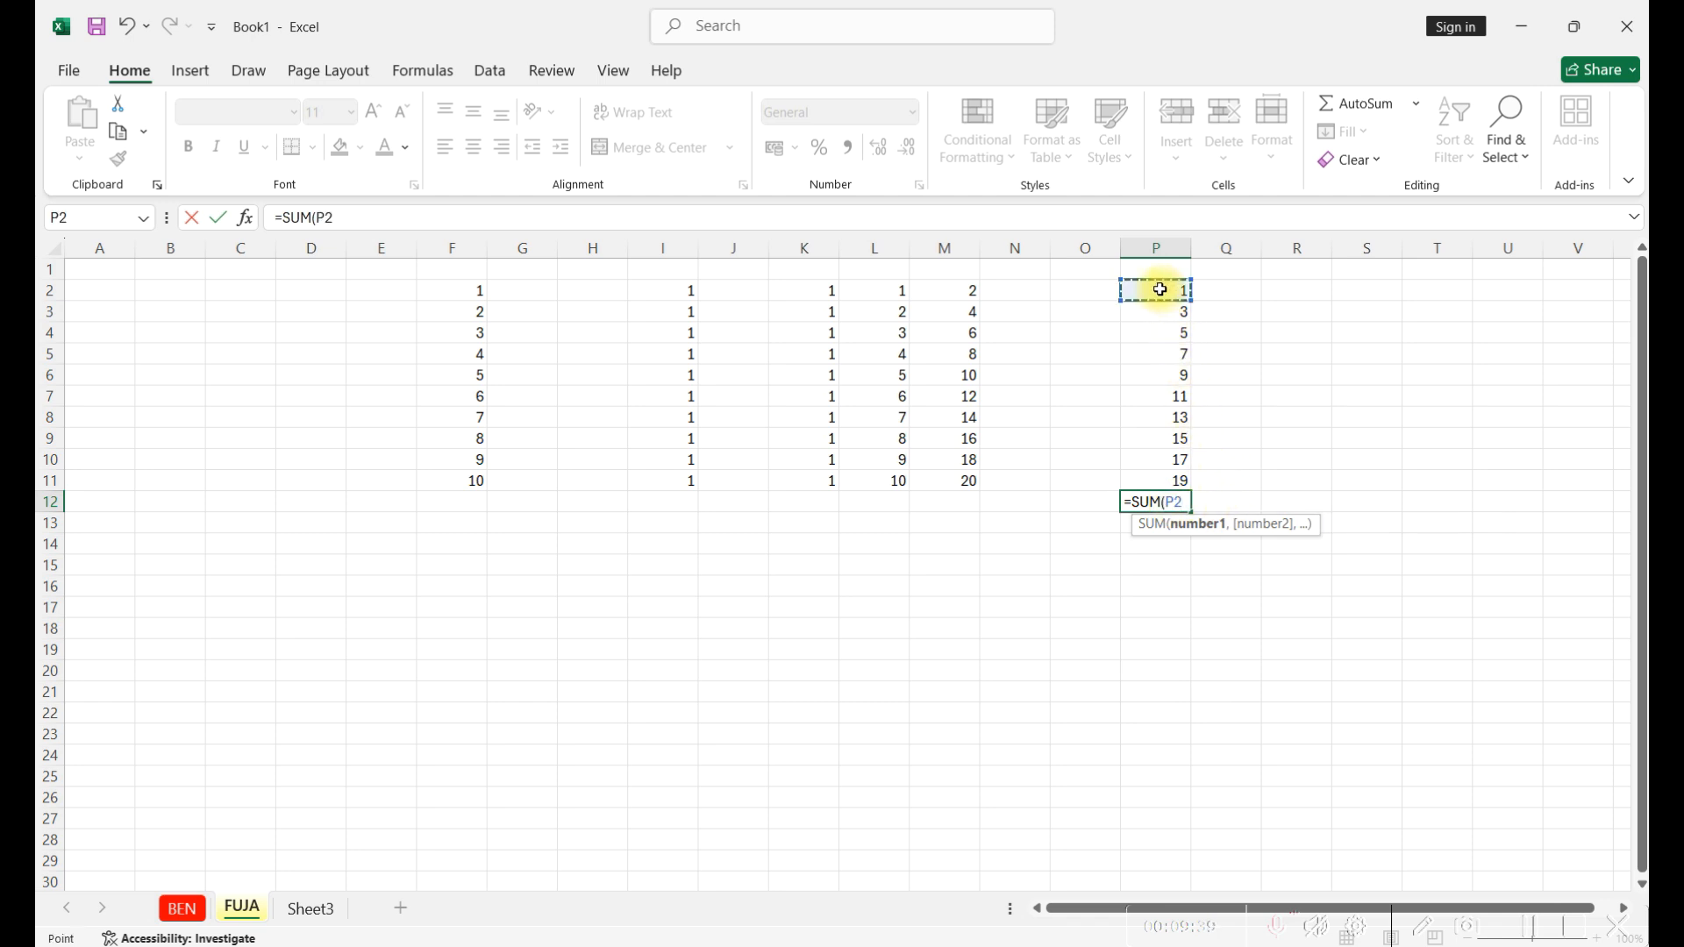
key(F8)
key(BackSpace)
key(BackSpace)
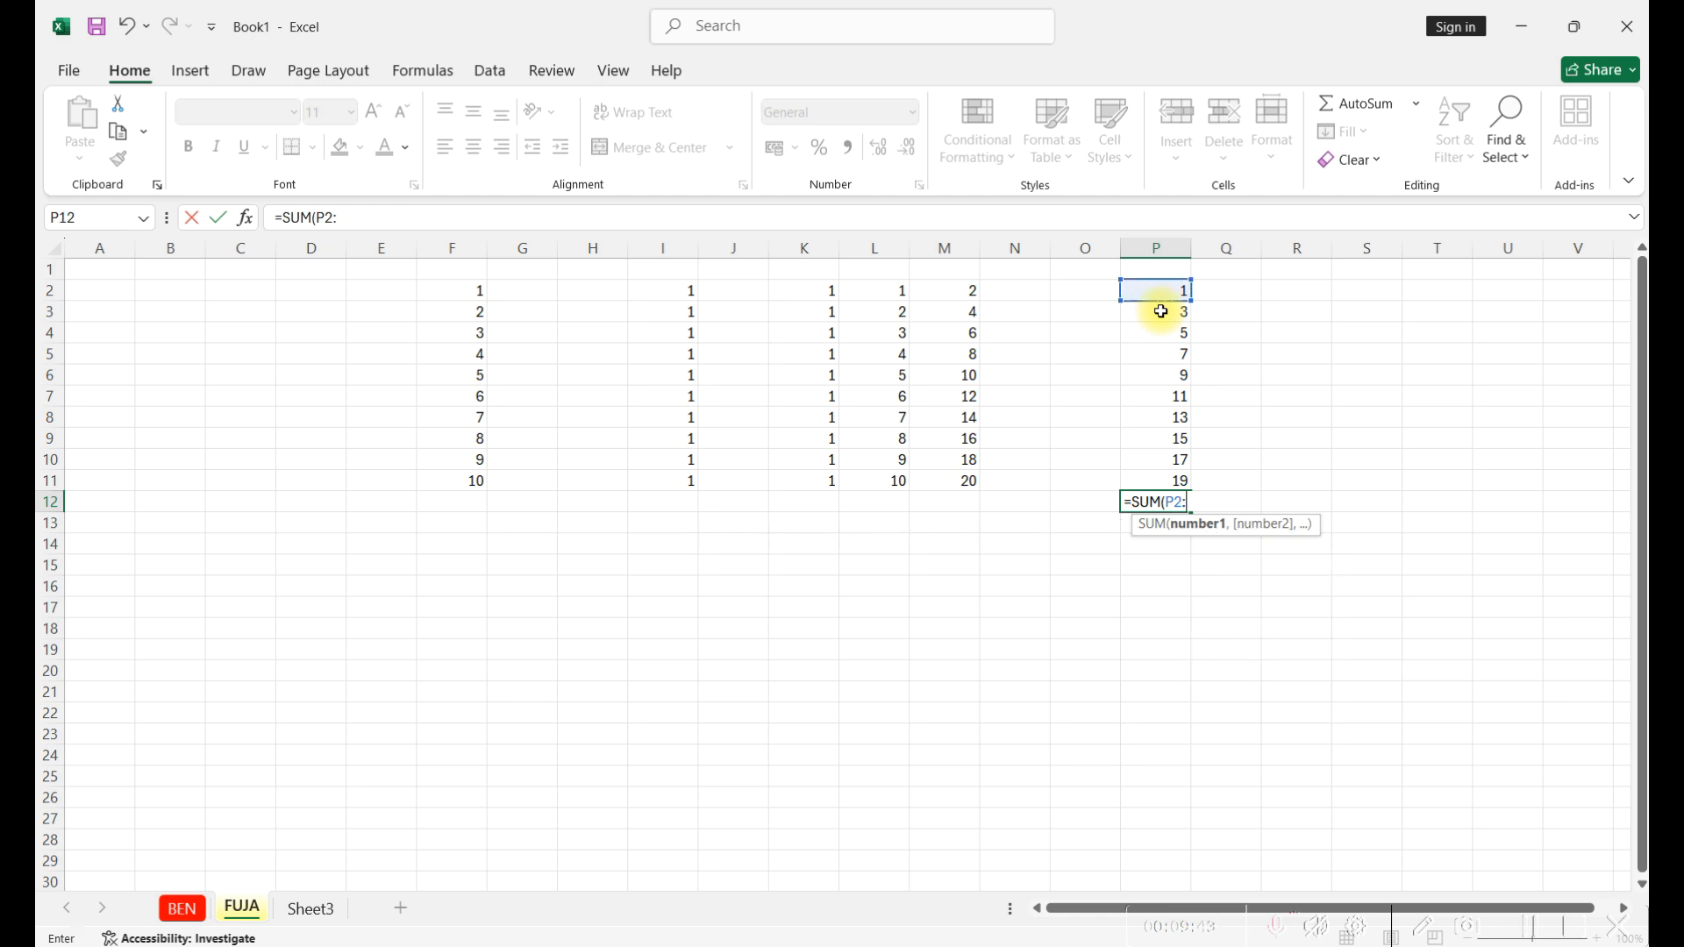
click(1167, 481)
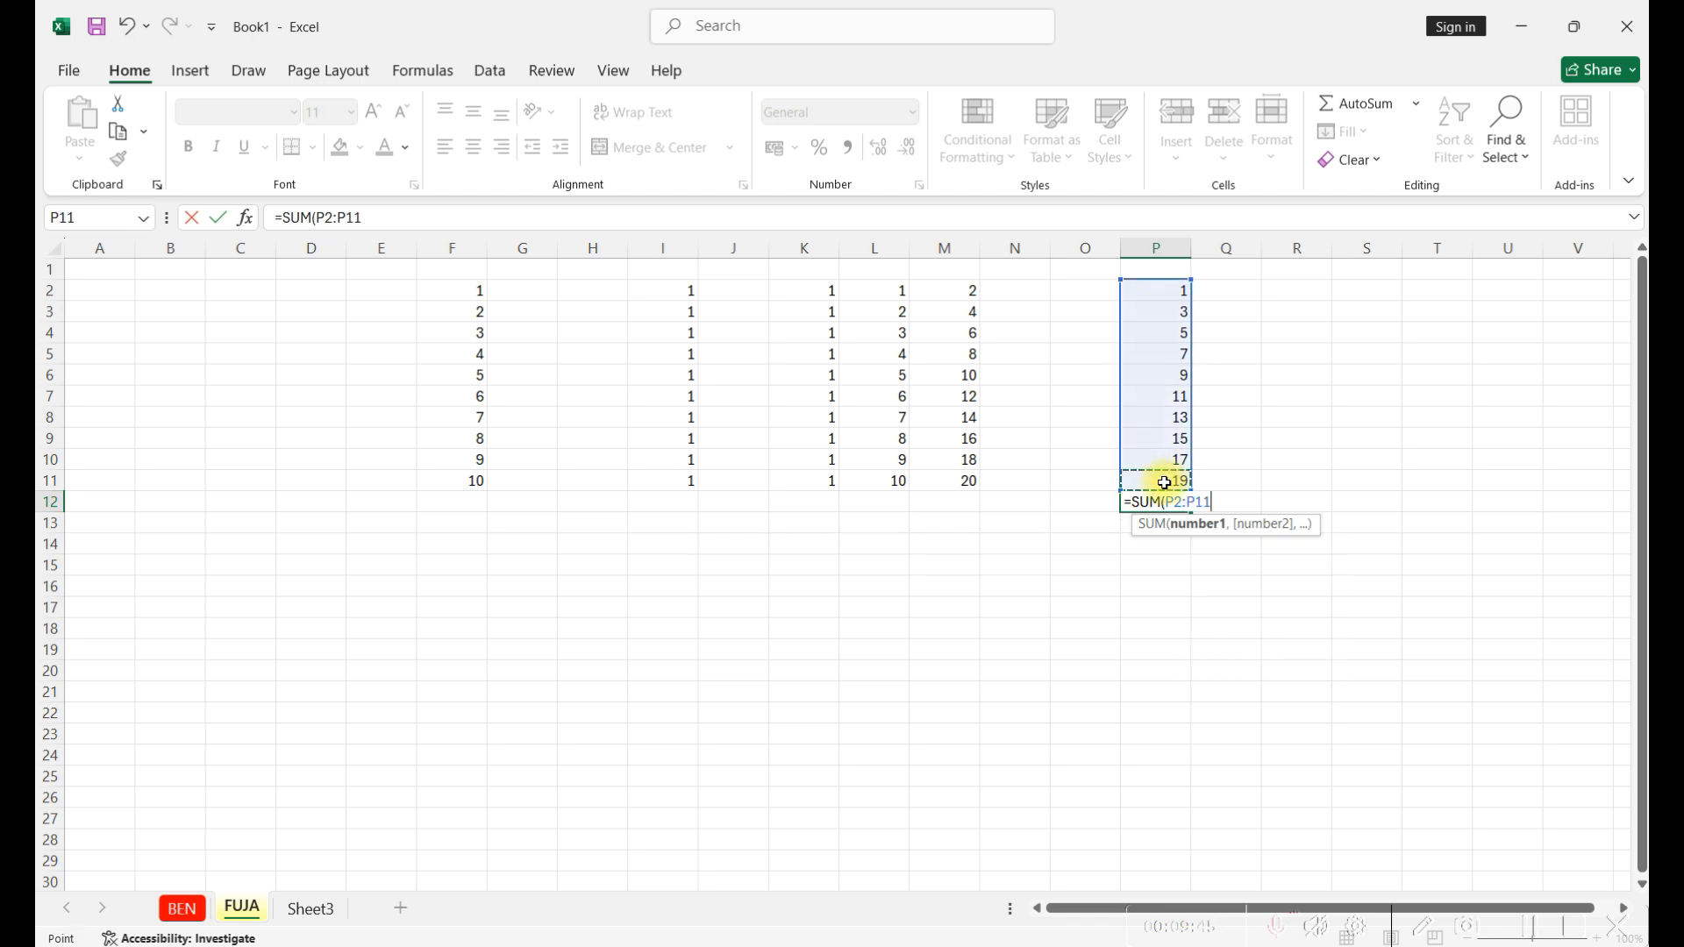
text())
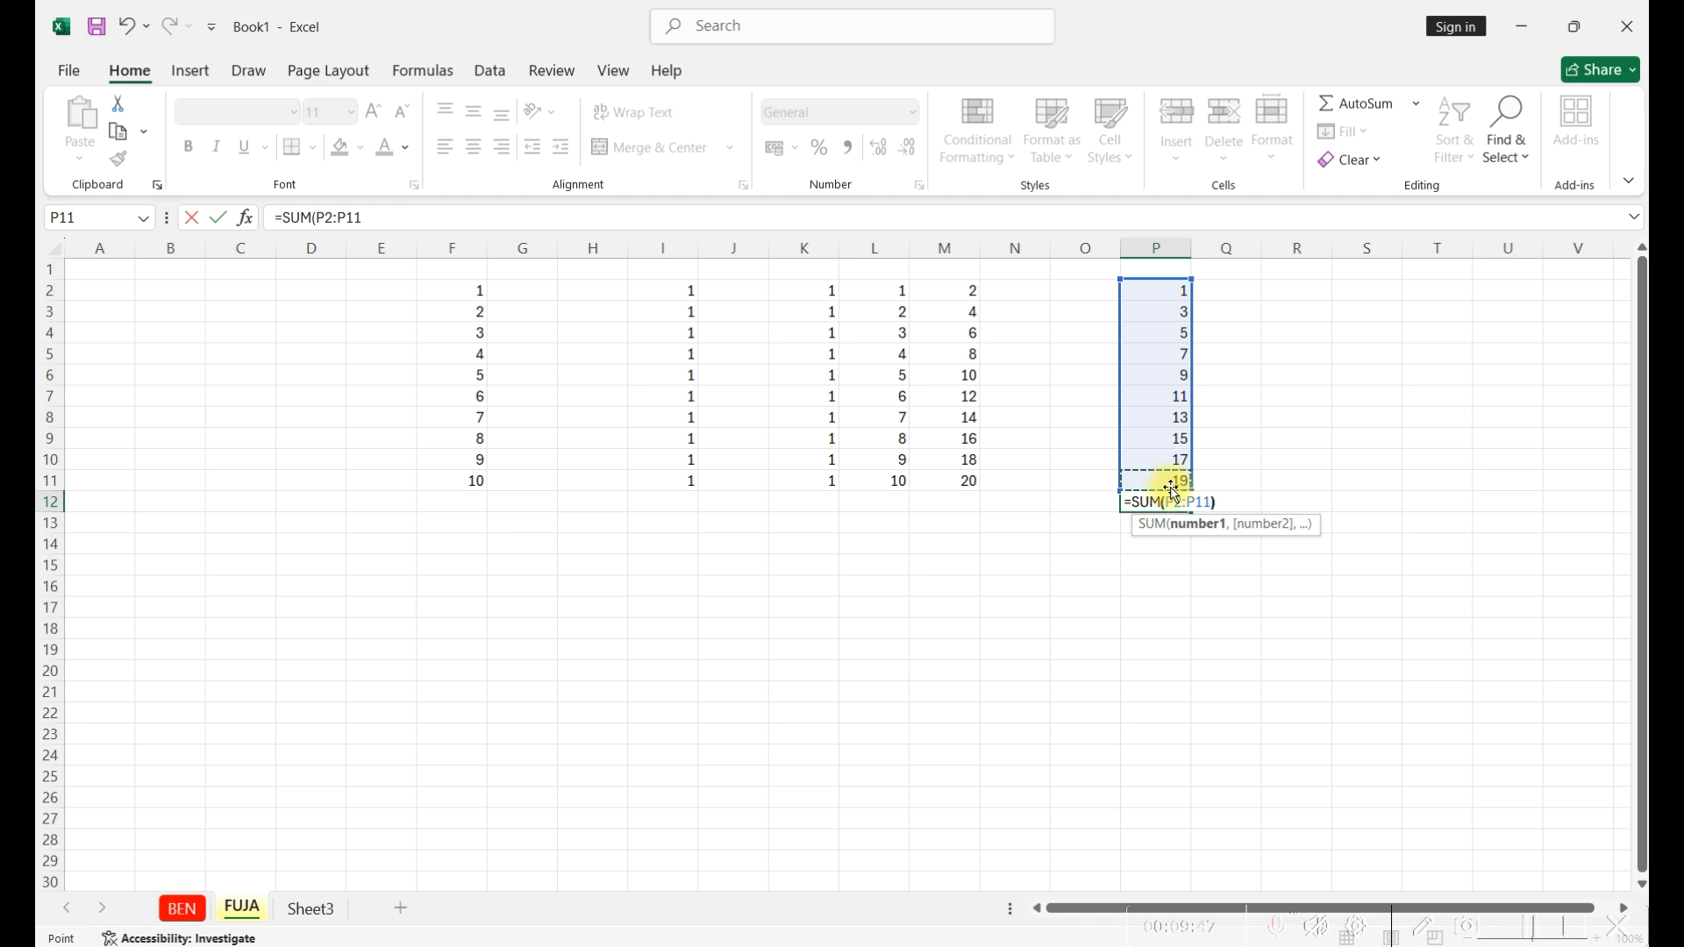
key(Return)
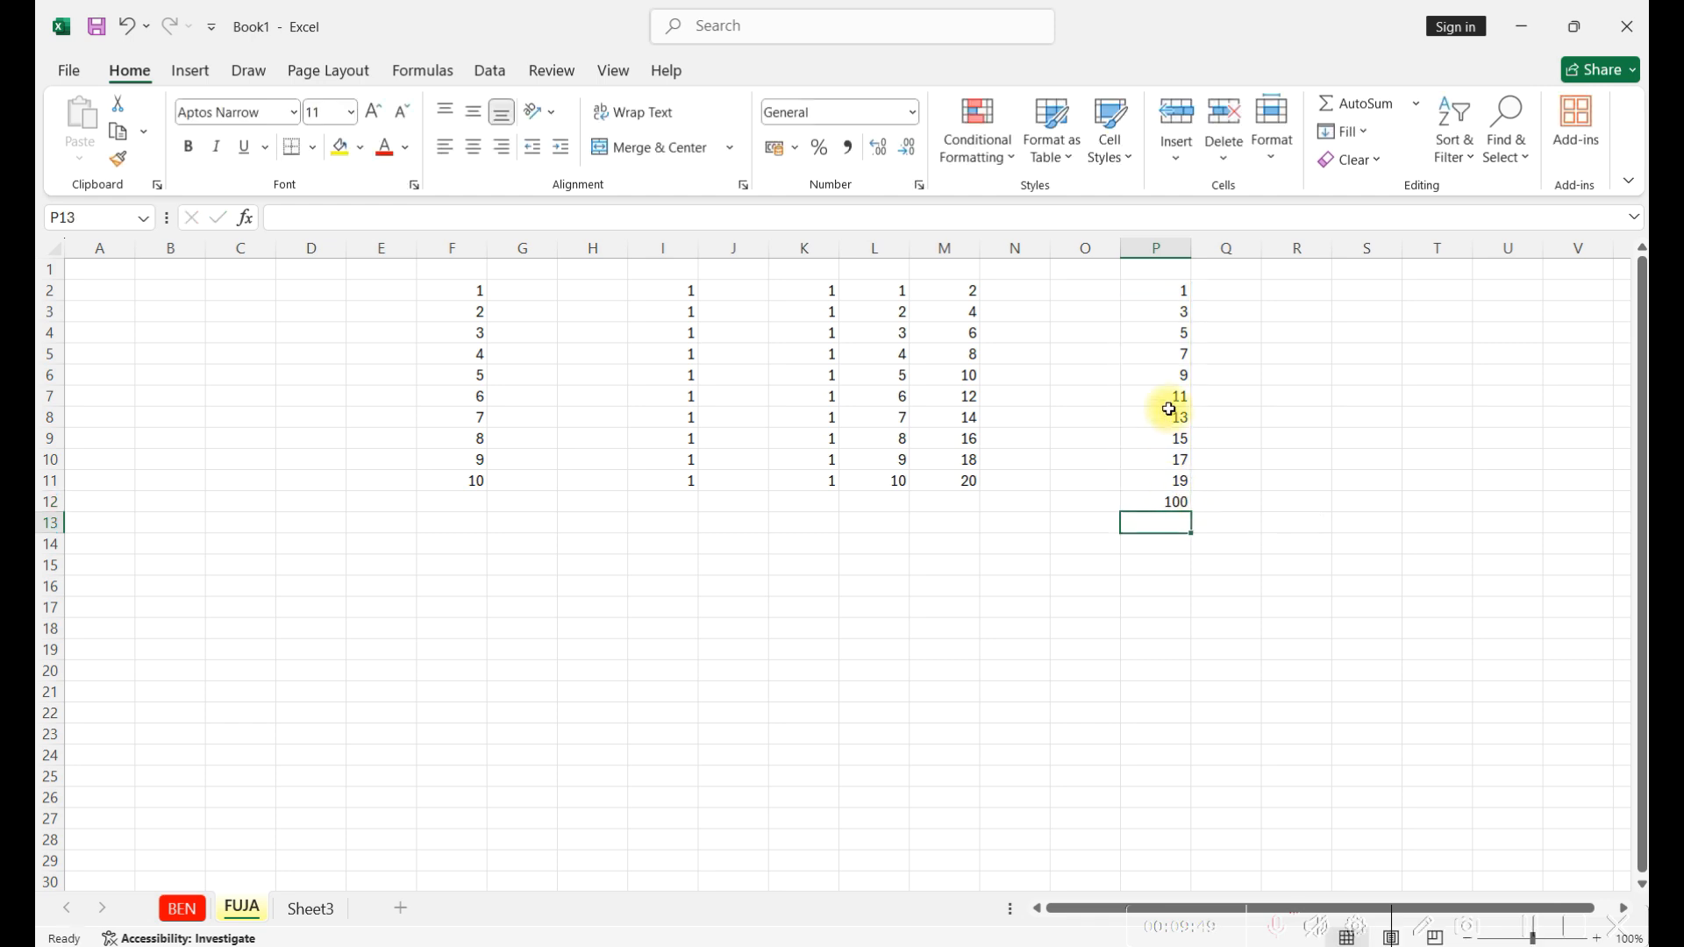
Move the SUM formula cell from P12 to S12.
click(1156, 501)
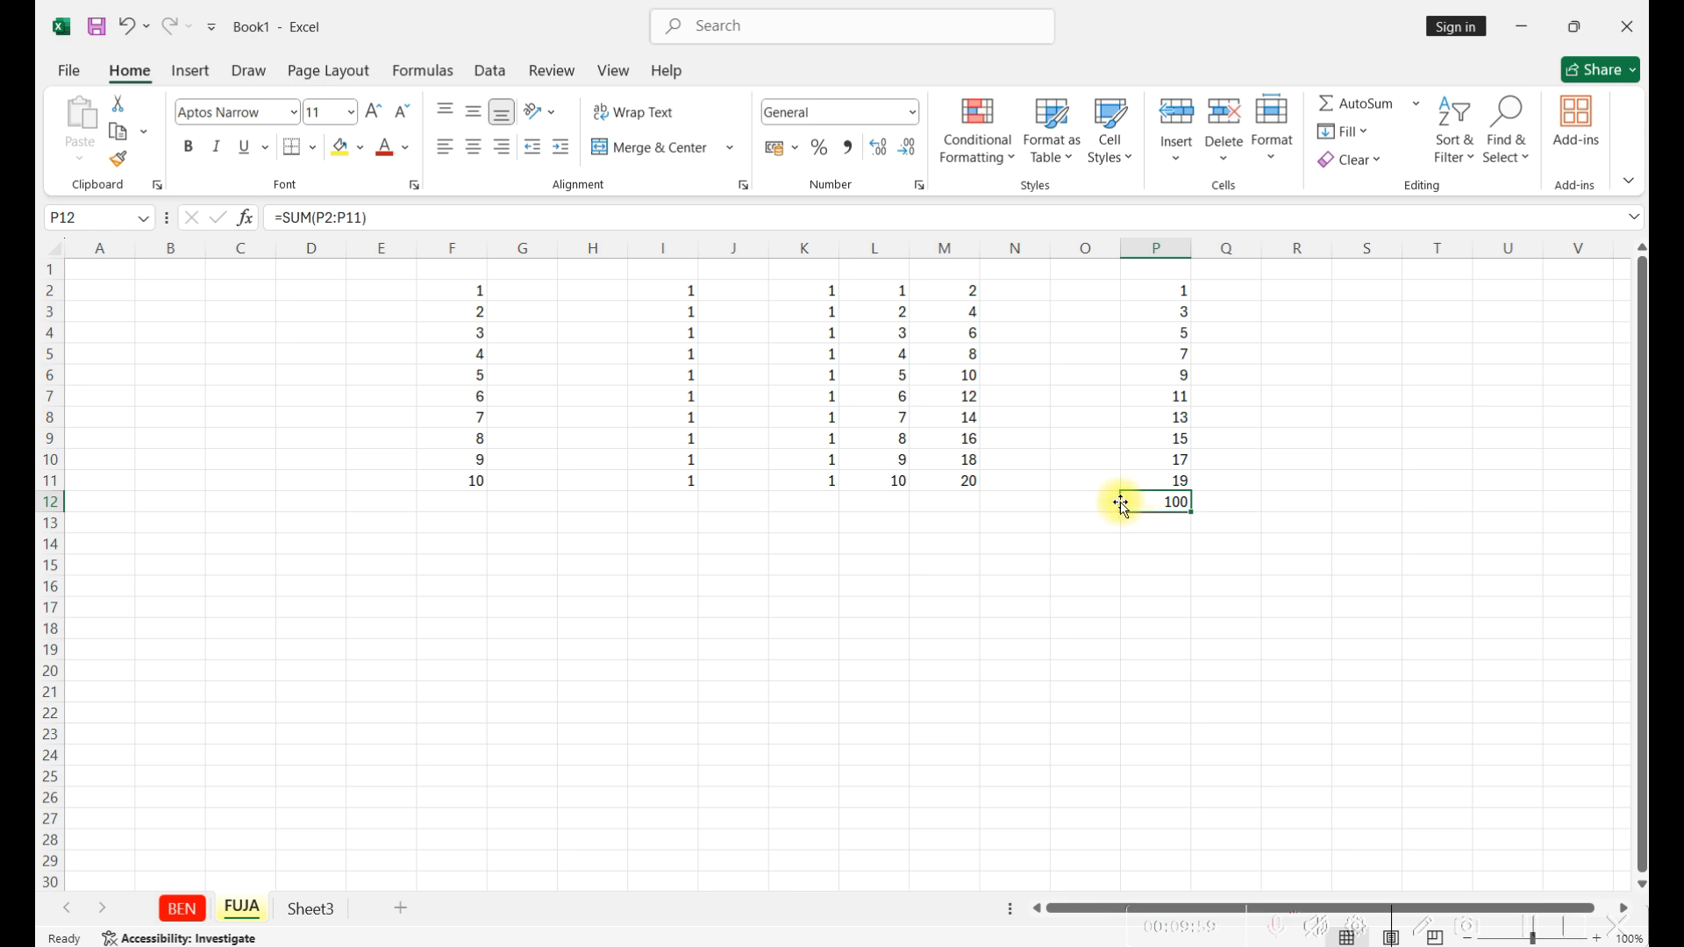
drag(1121, 504, 1343, 501)
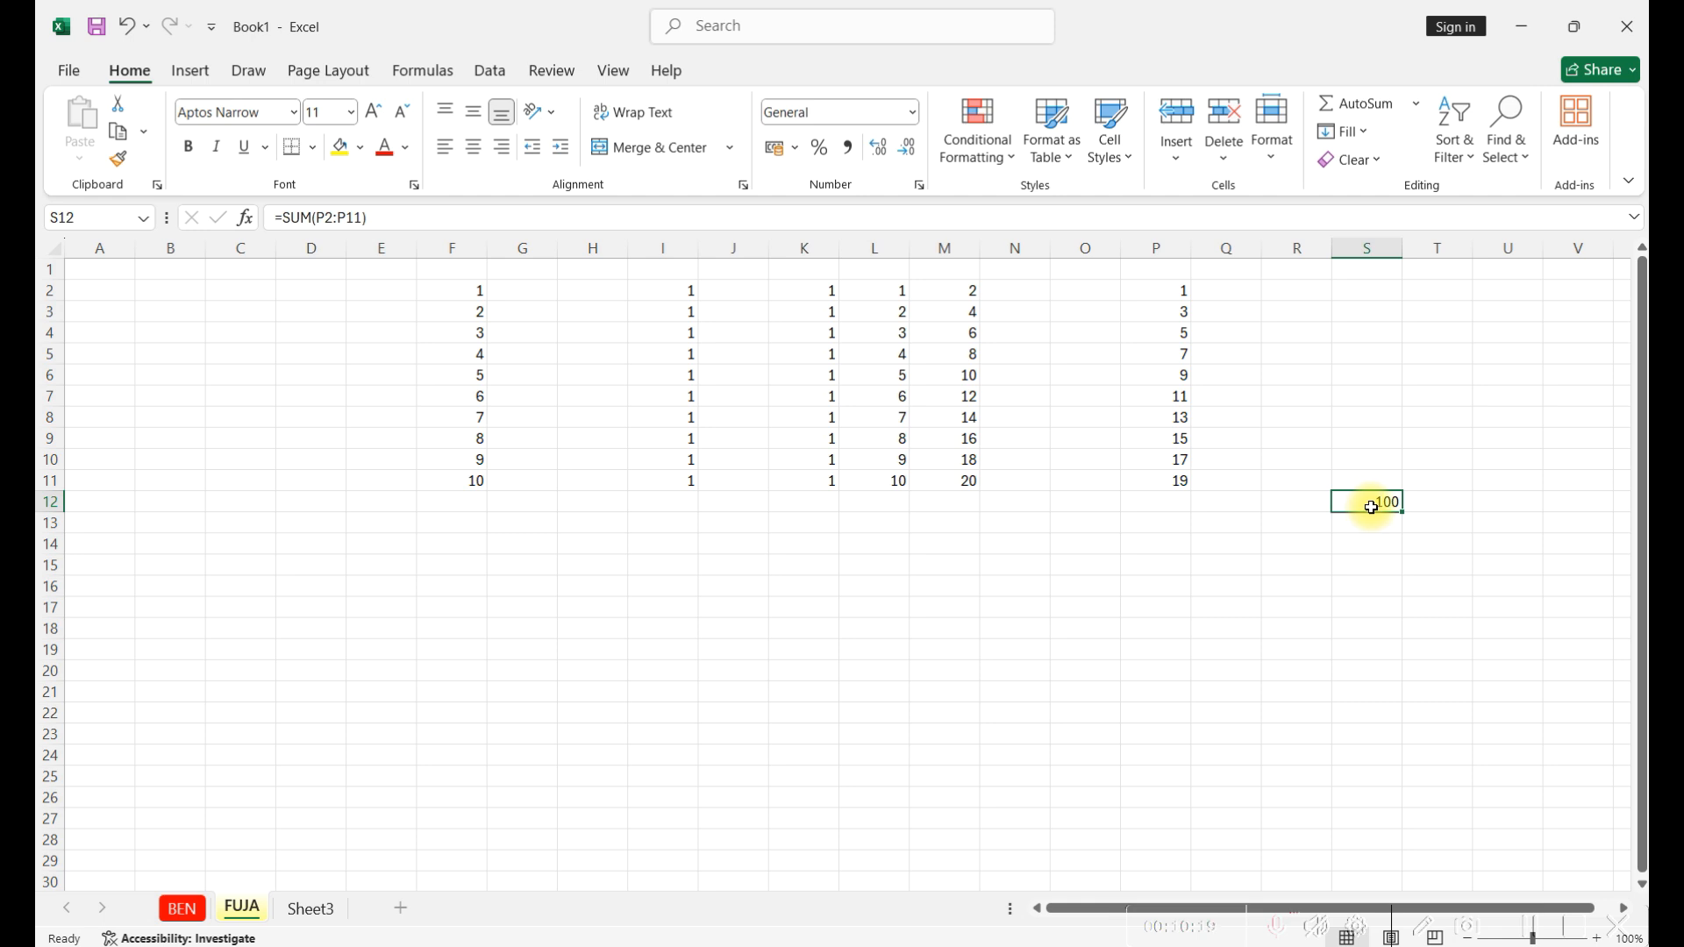
Undo and redo the move of the SUM cell to S12, twice in a row.
key(ctrl+z)
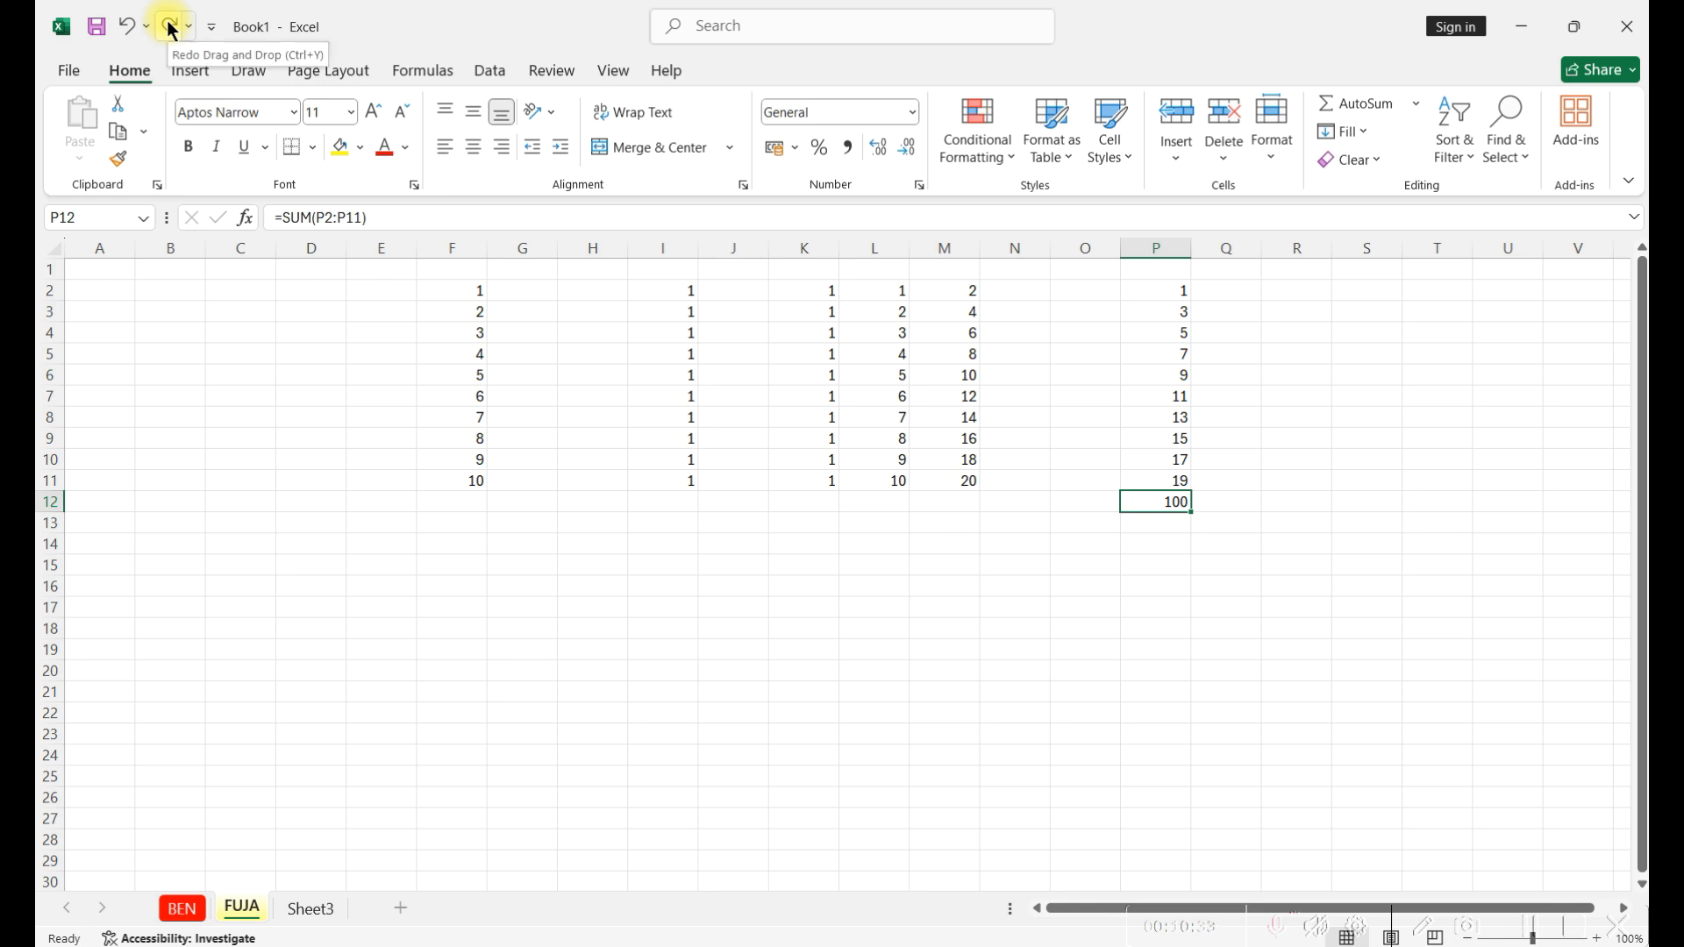
click(171, 29)
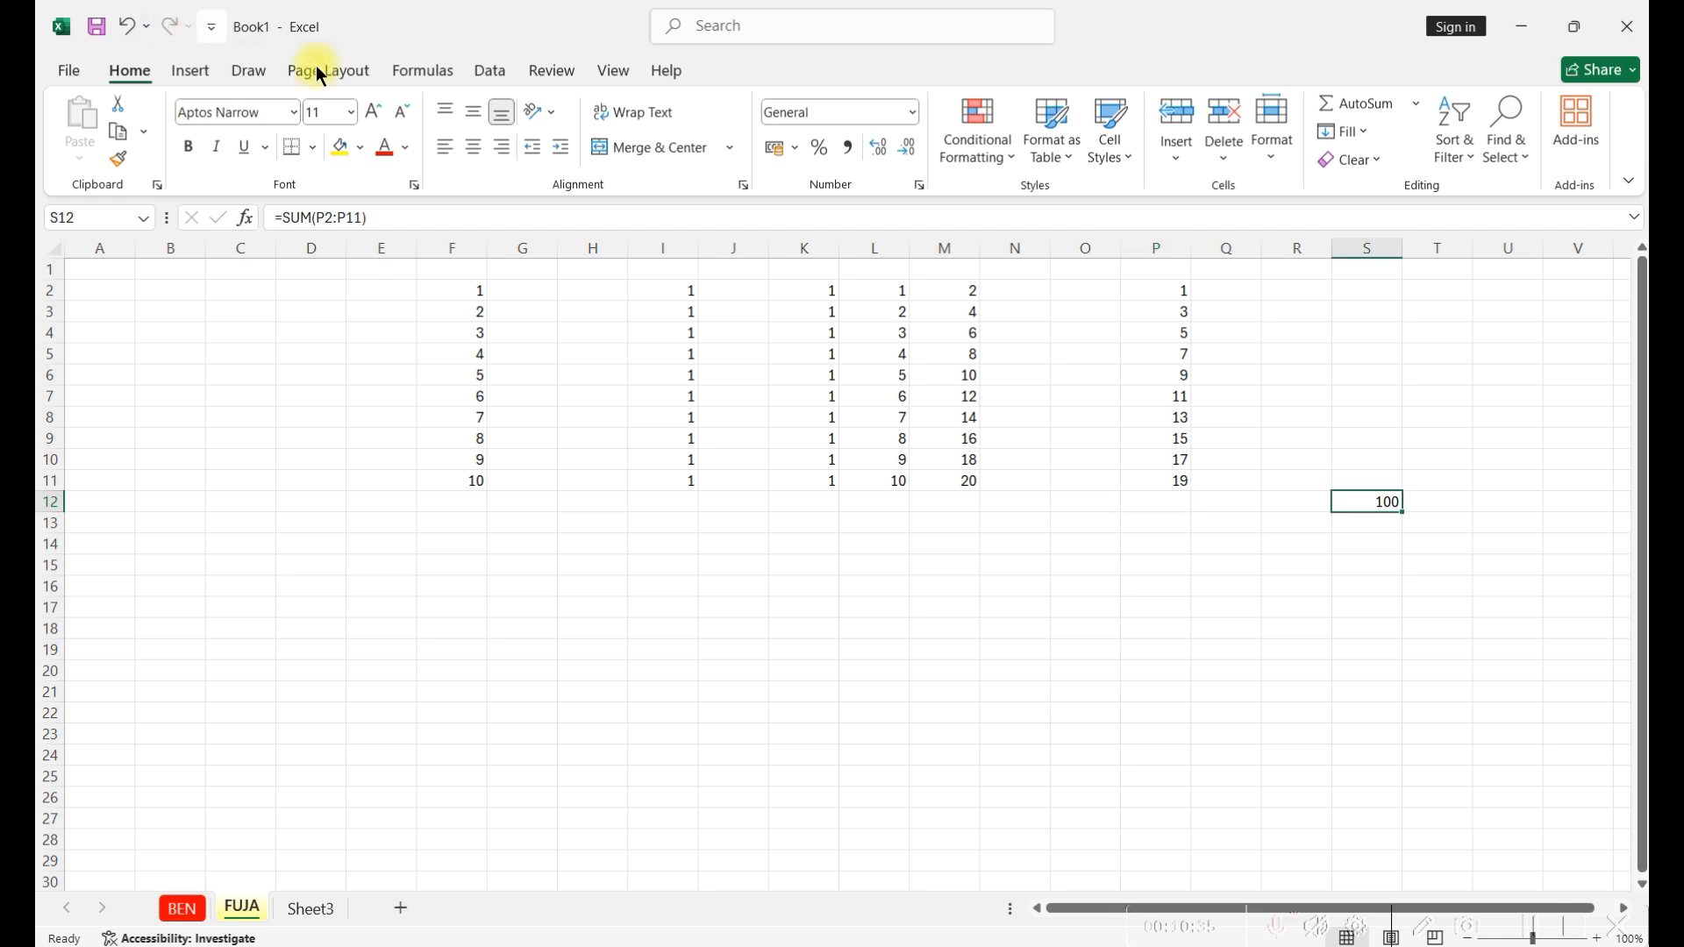
click(130, 29)
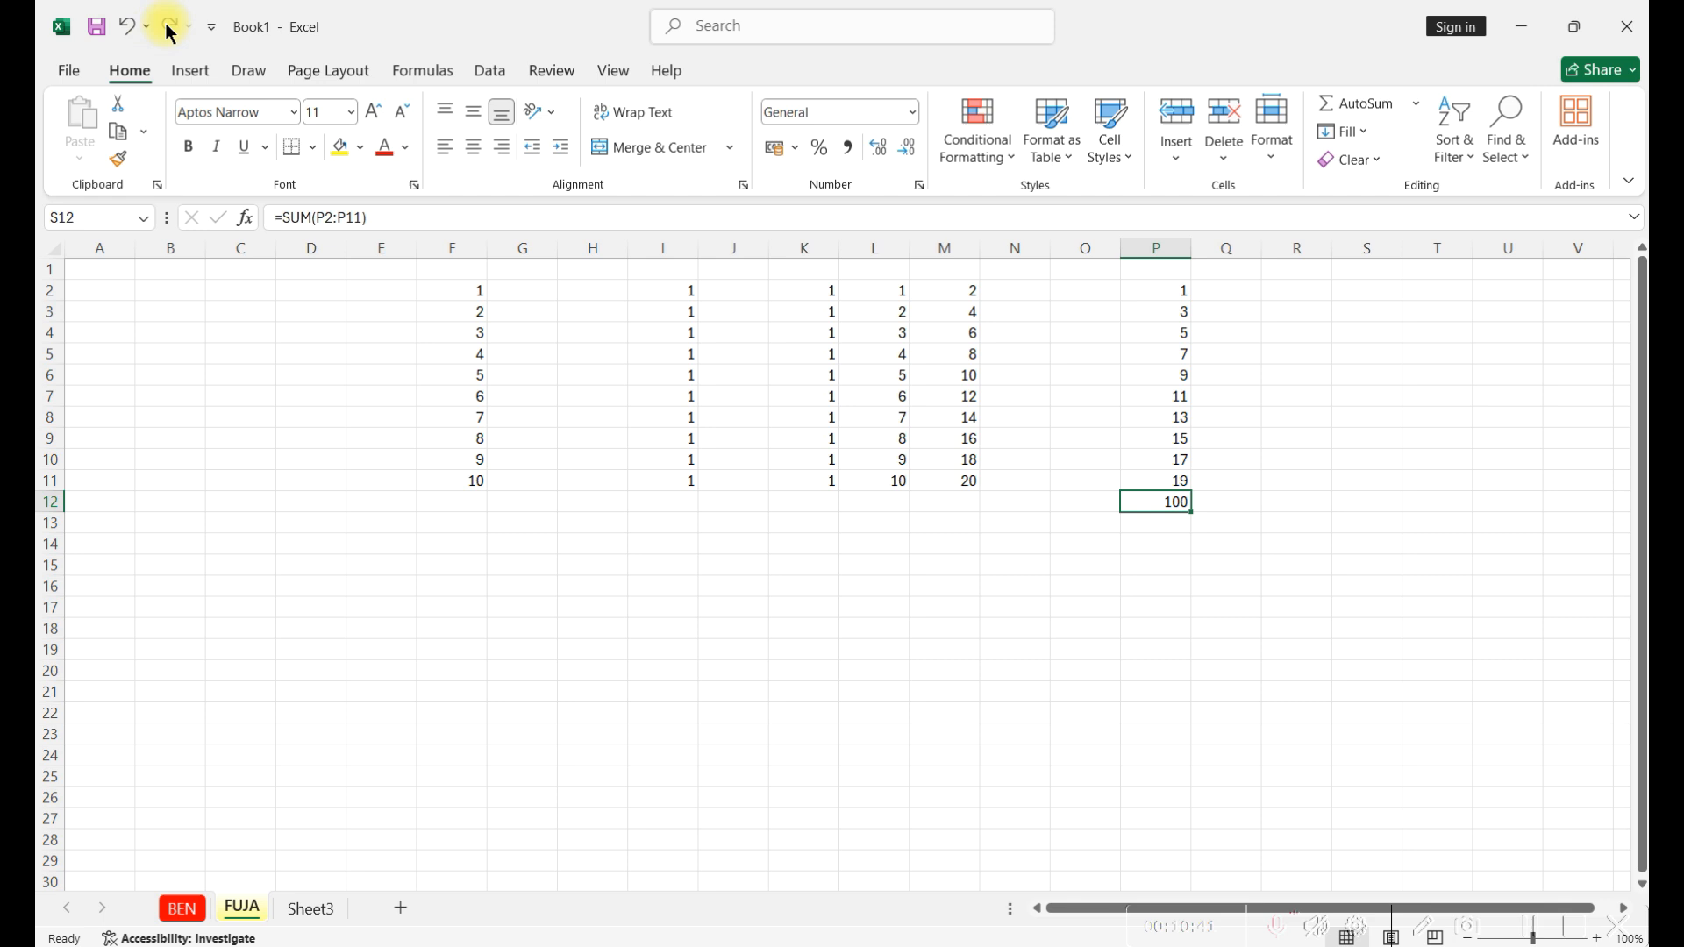
click(170, 27)
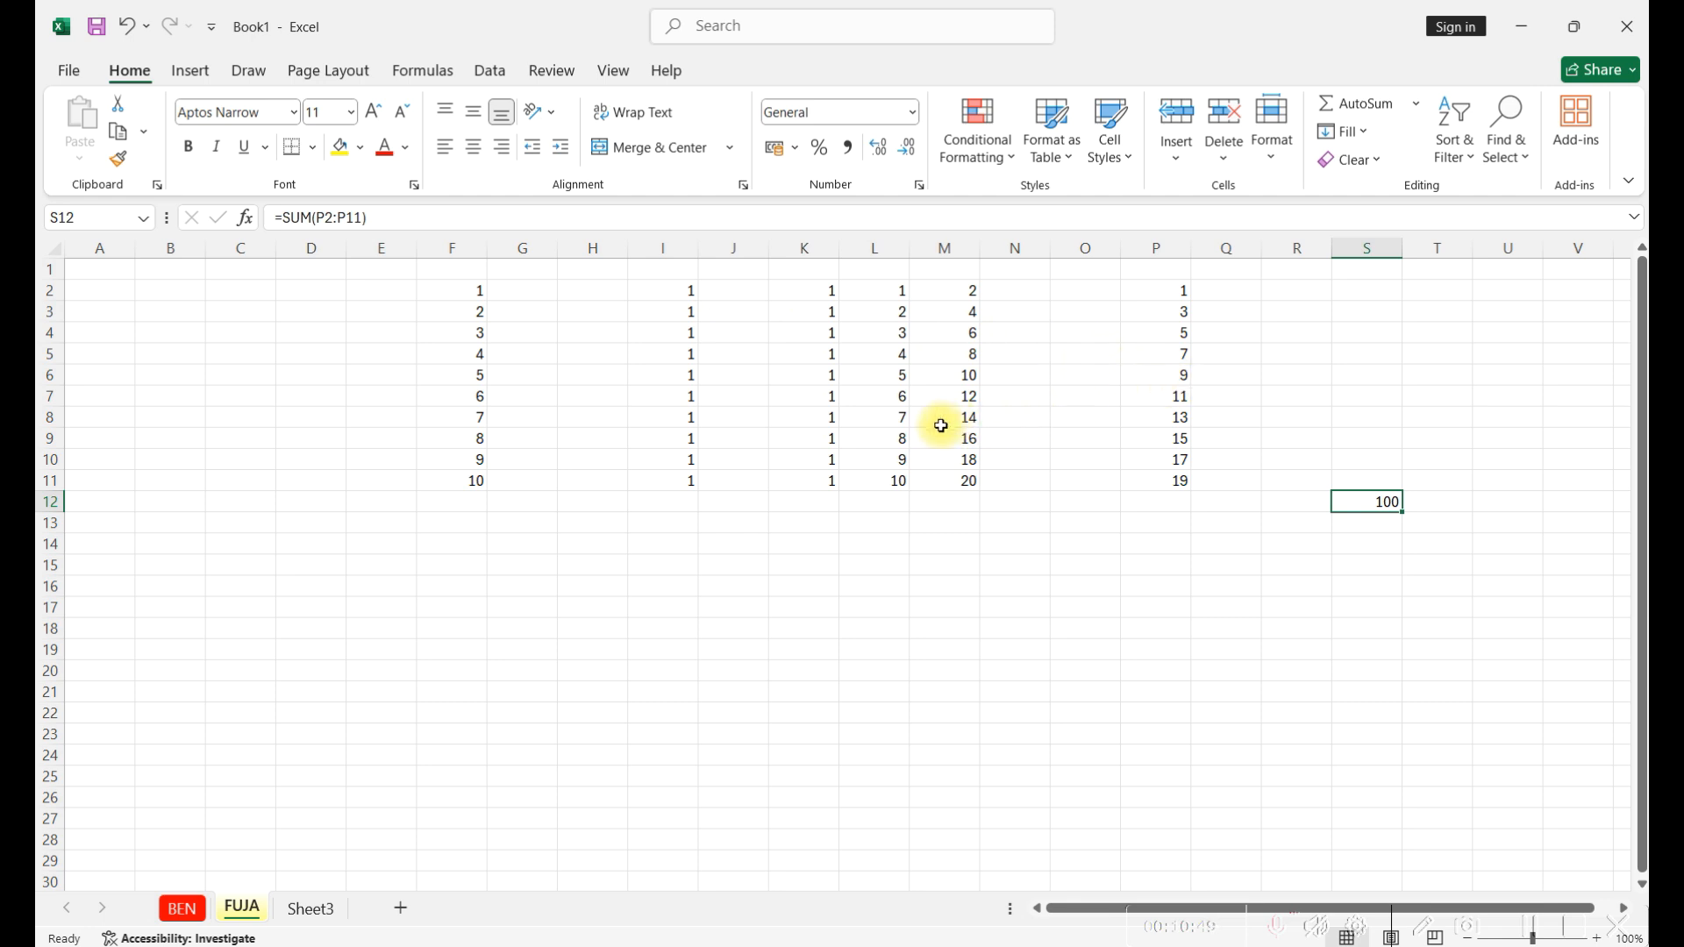
Clear the contents of cells M8, M9 and M10 in the even-number column, one cell at a time.
click(969, 419)
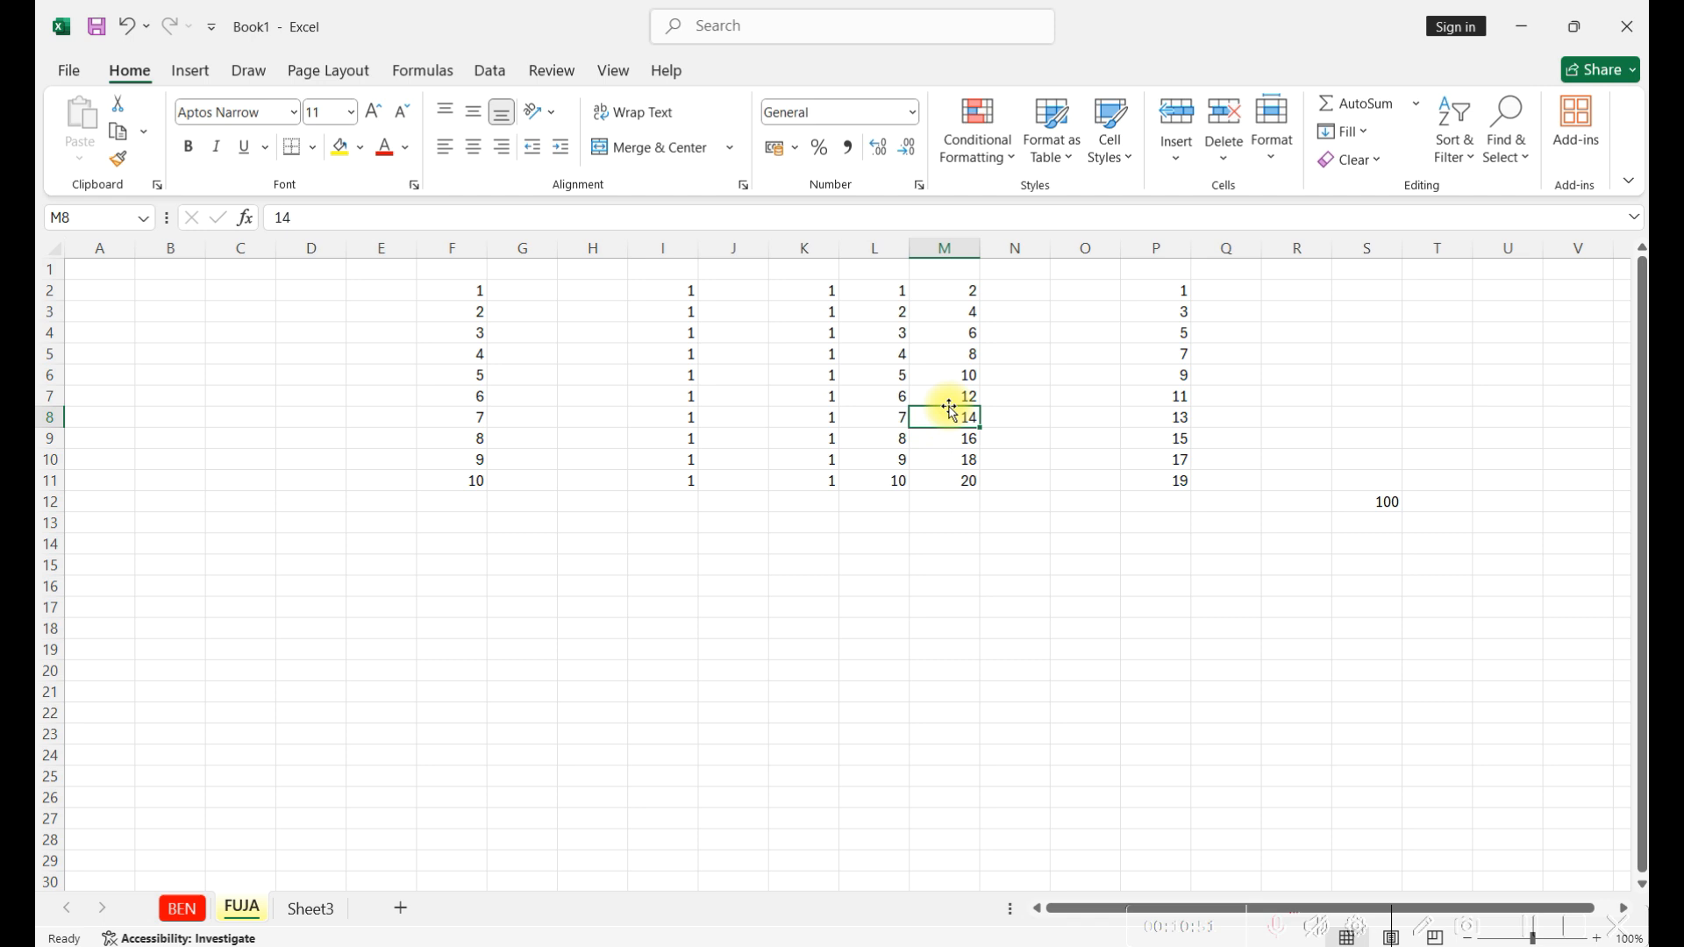
key(Delete)
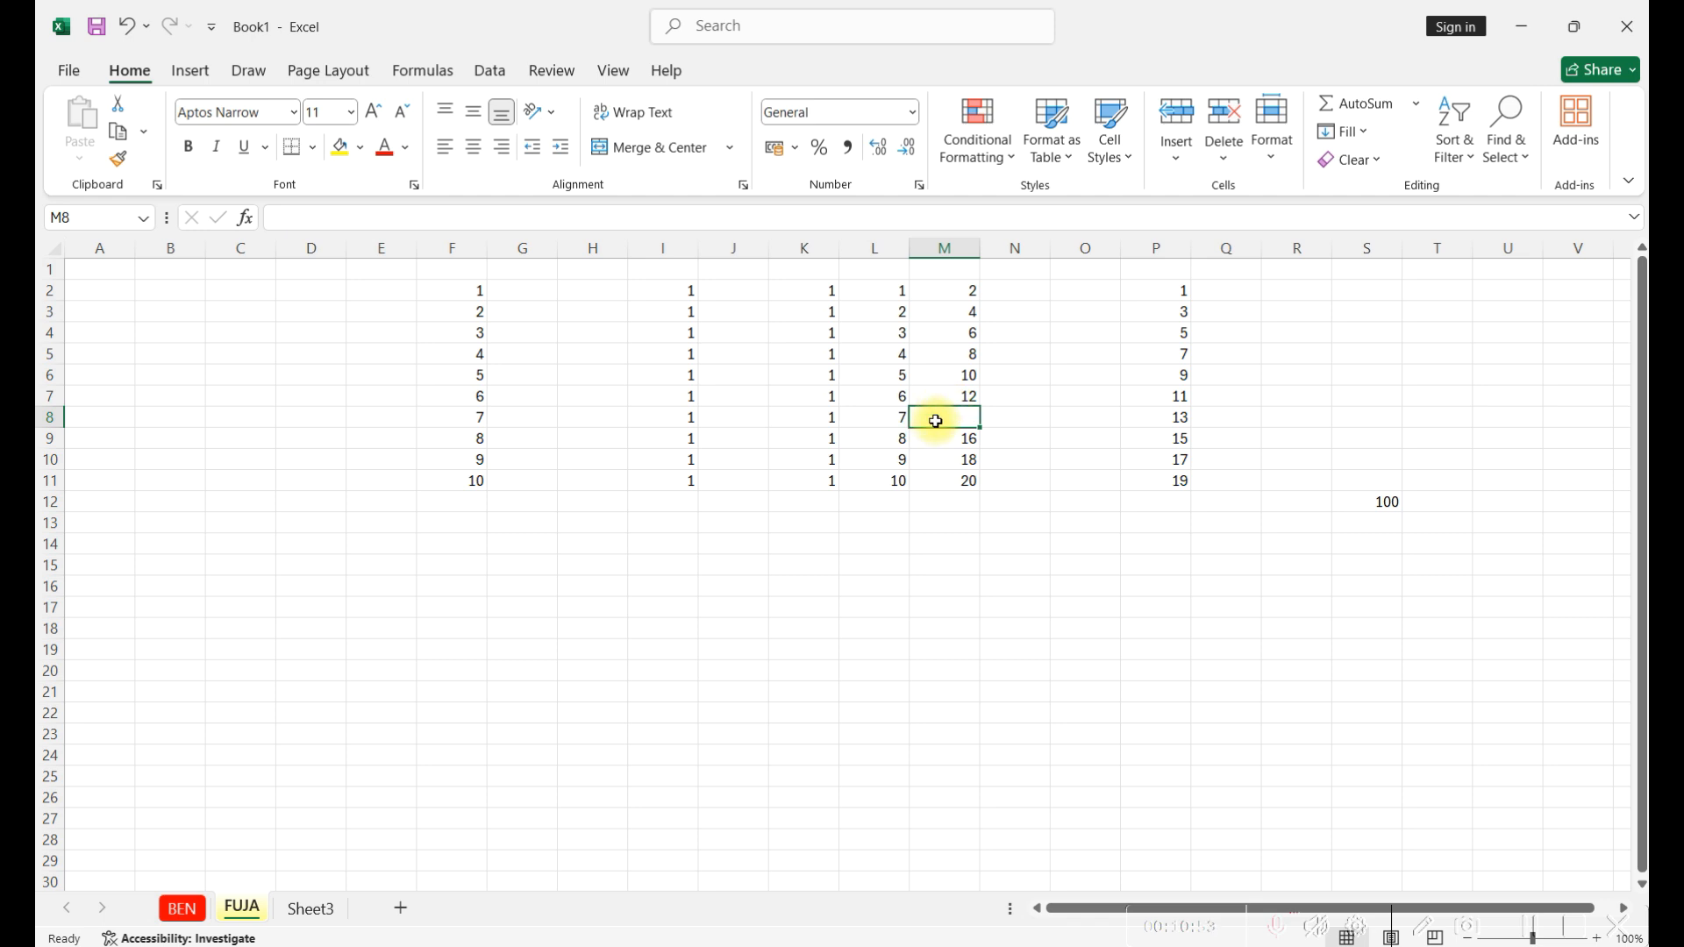
click(947, 444)
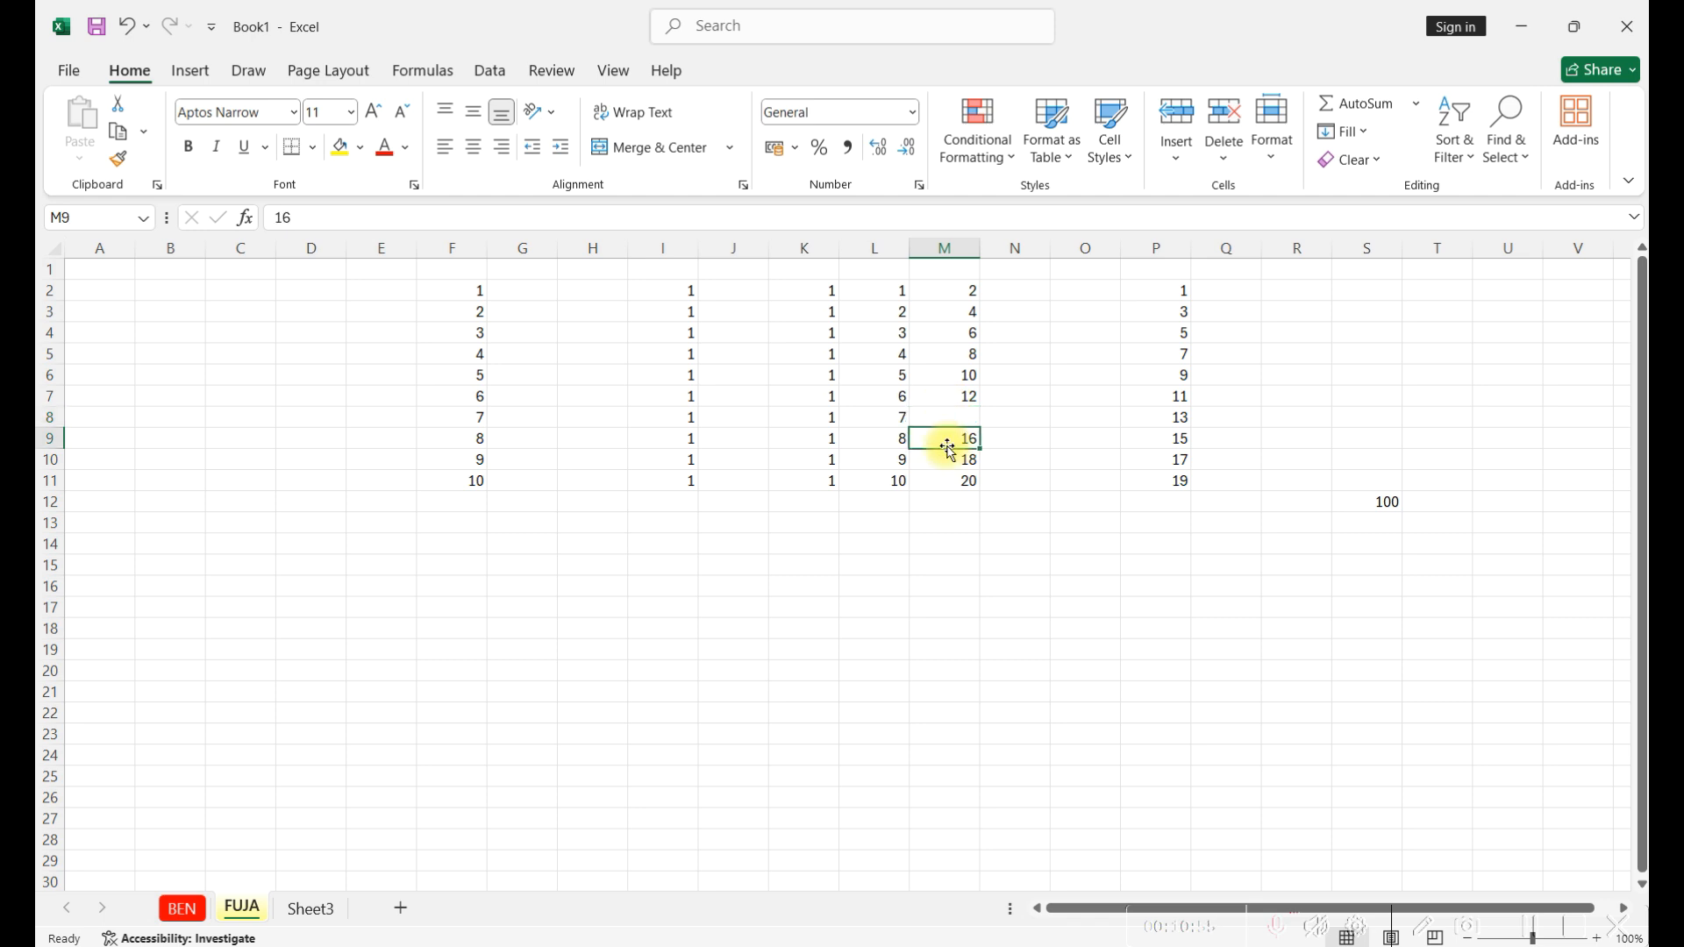
key(BackSpace)
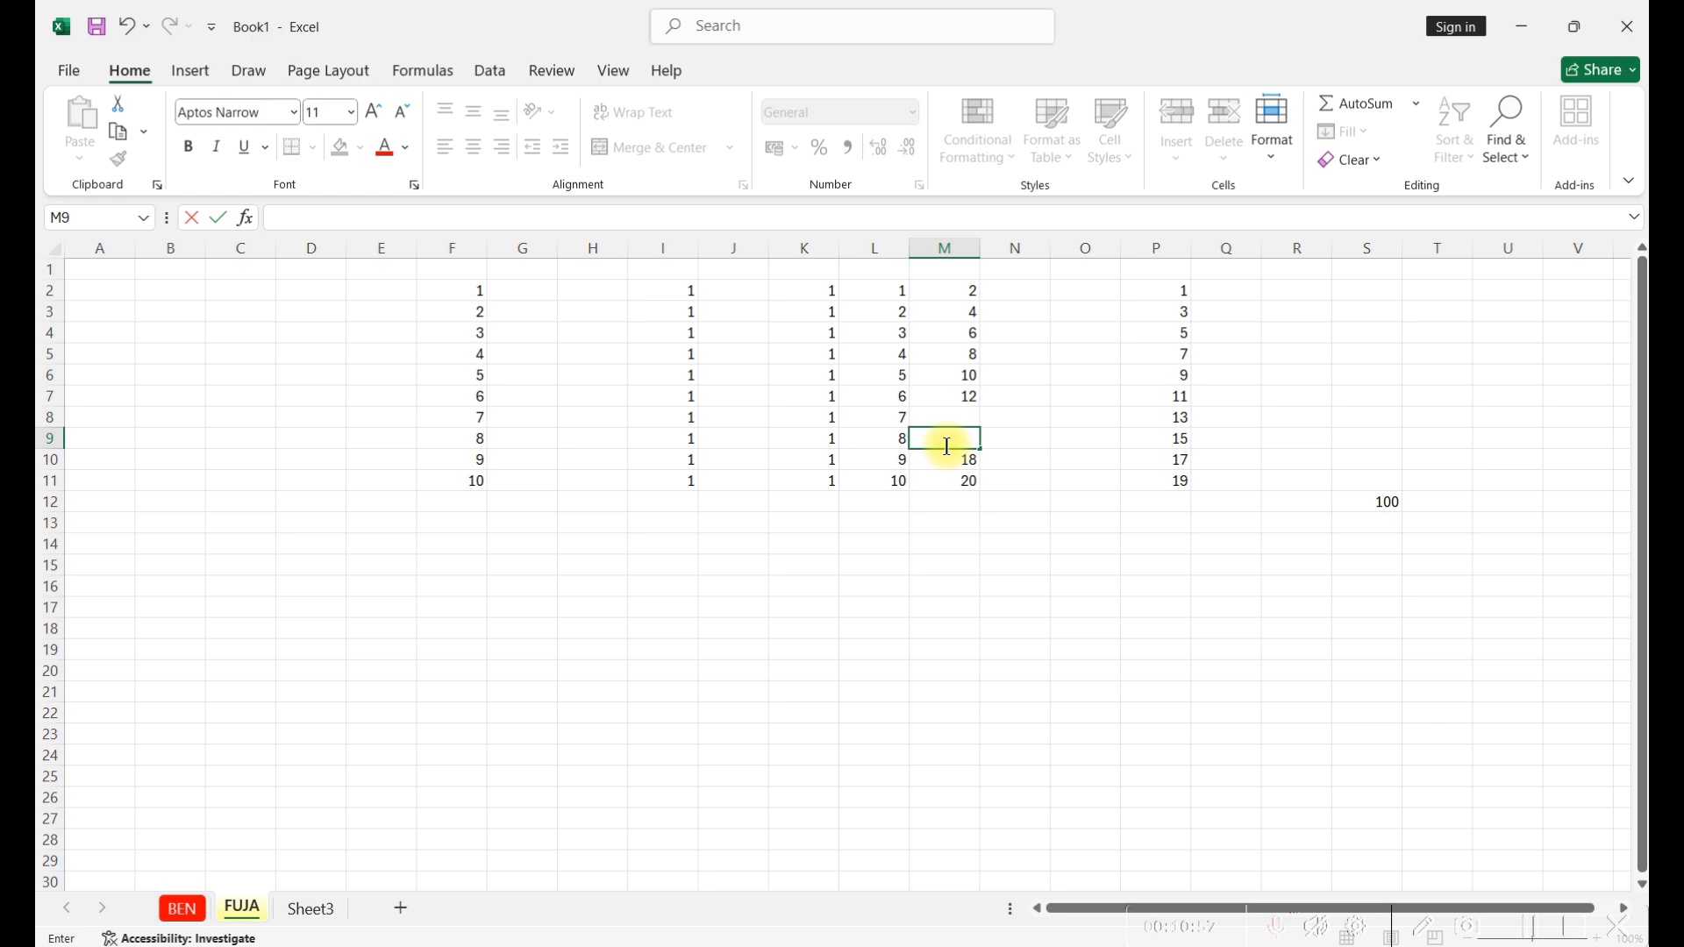
key(Return)
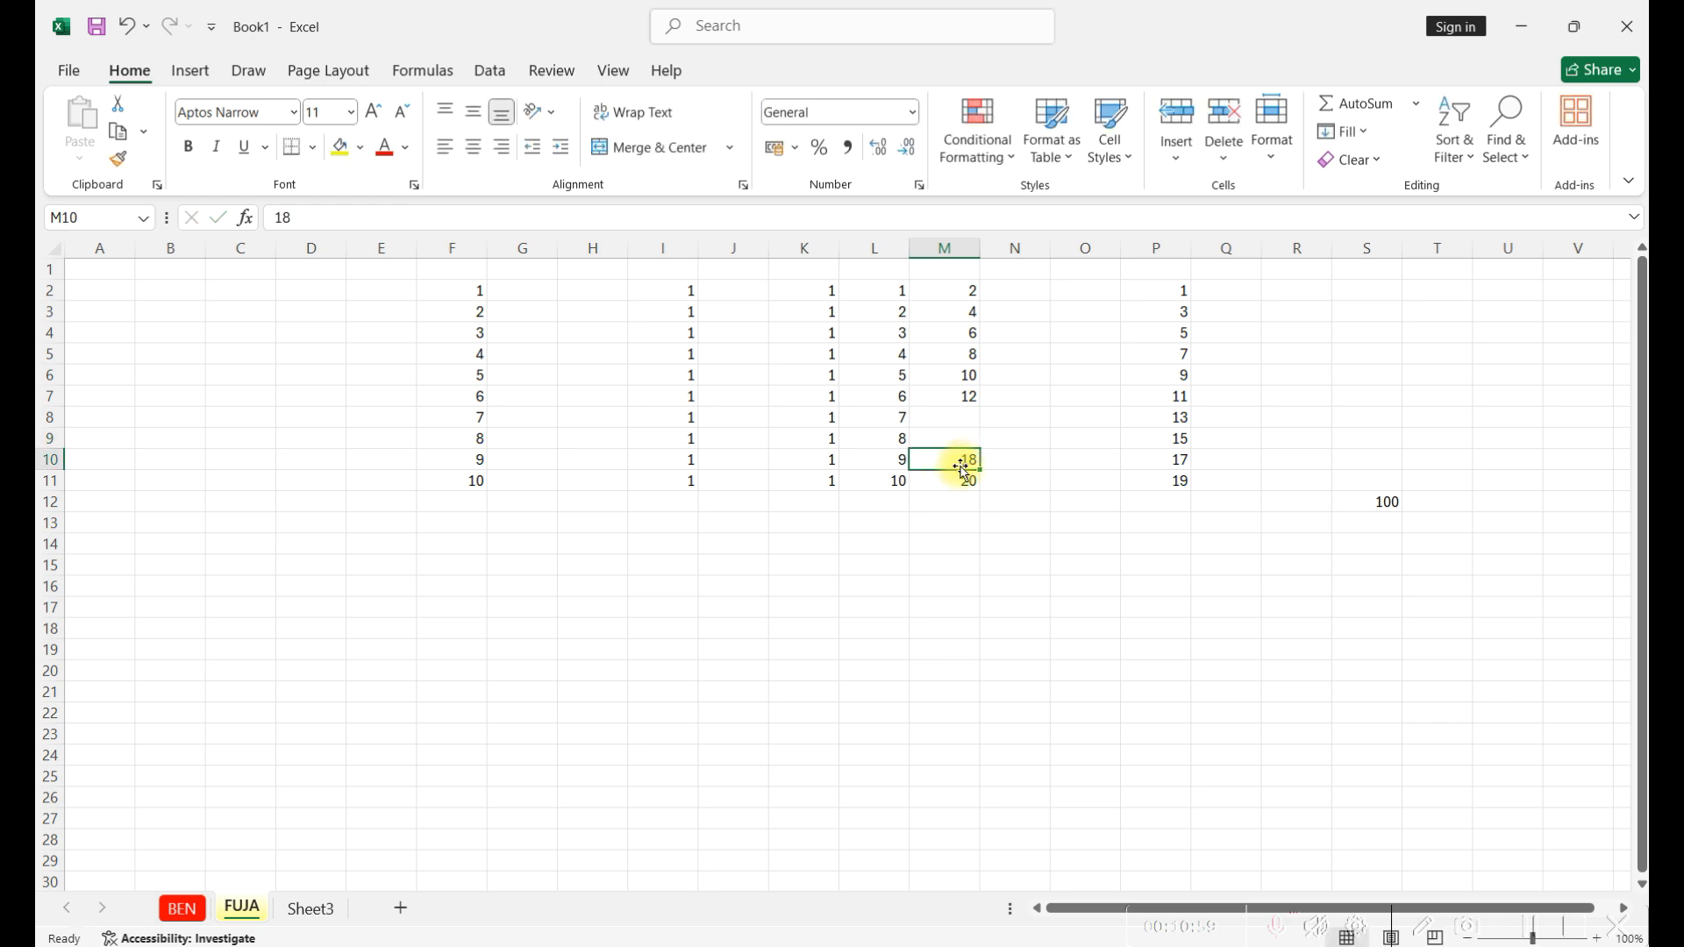
key(Delete)
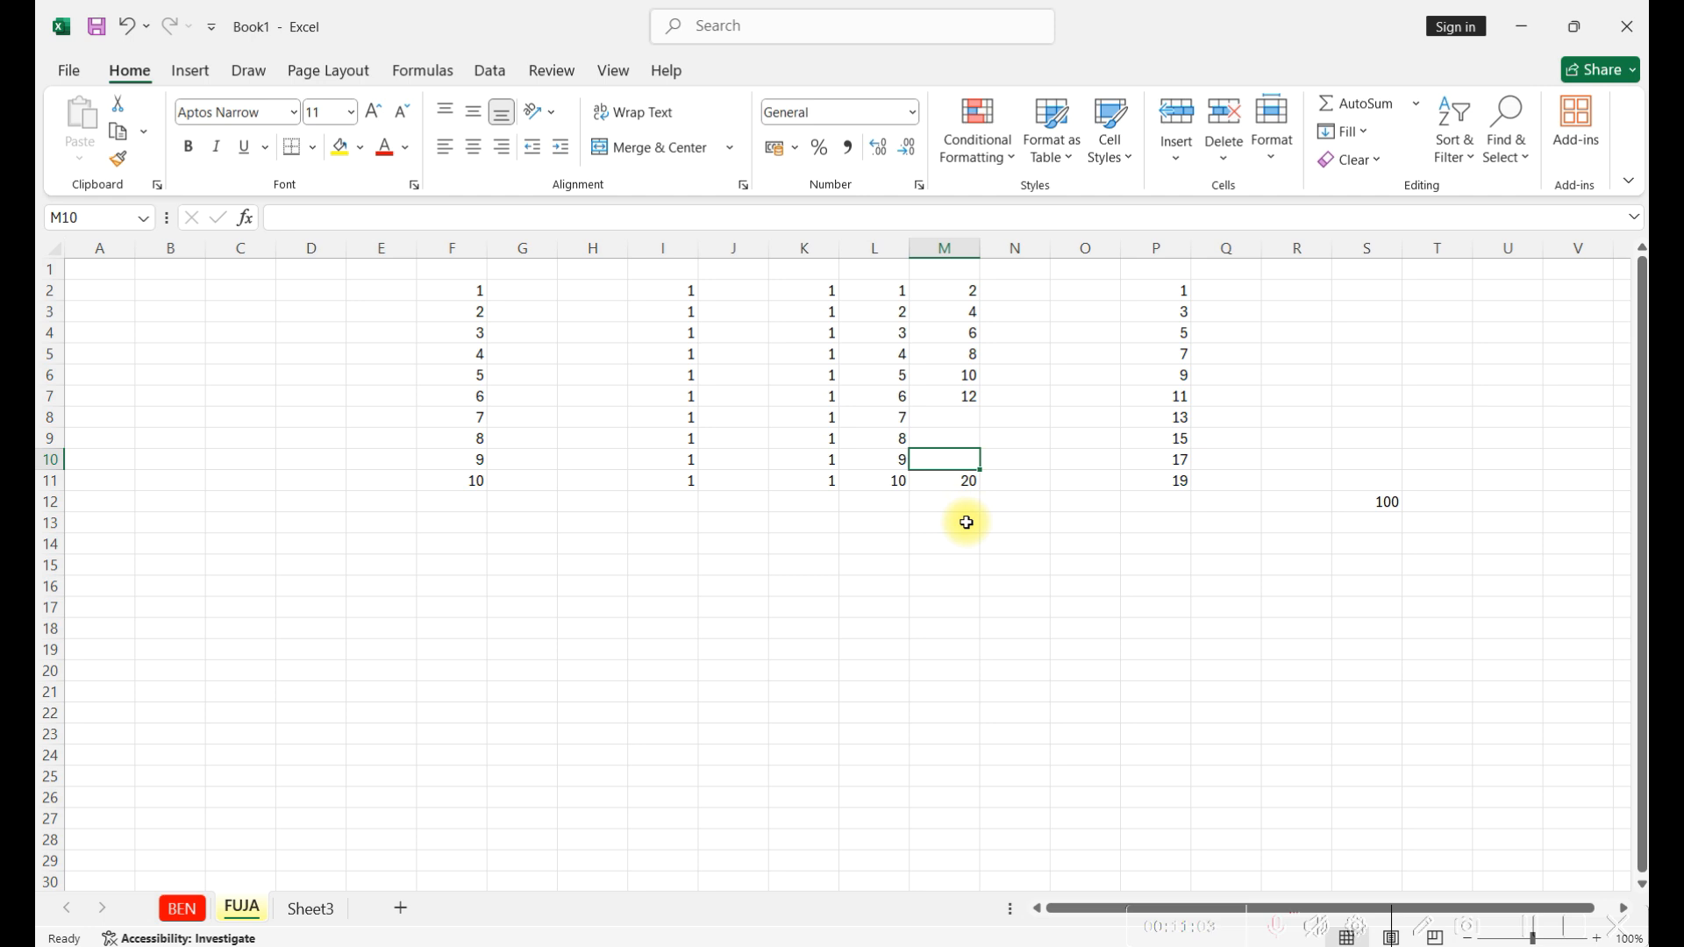
Switch to the PowerPoint slide show, advance to the EXCEL Formula slide, and return to the Excel workbook.
key(alt+Tab)
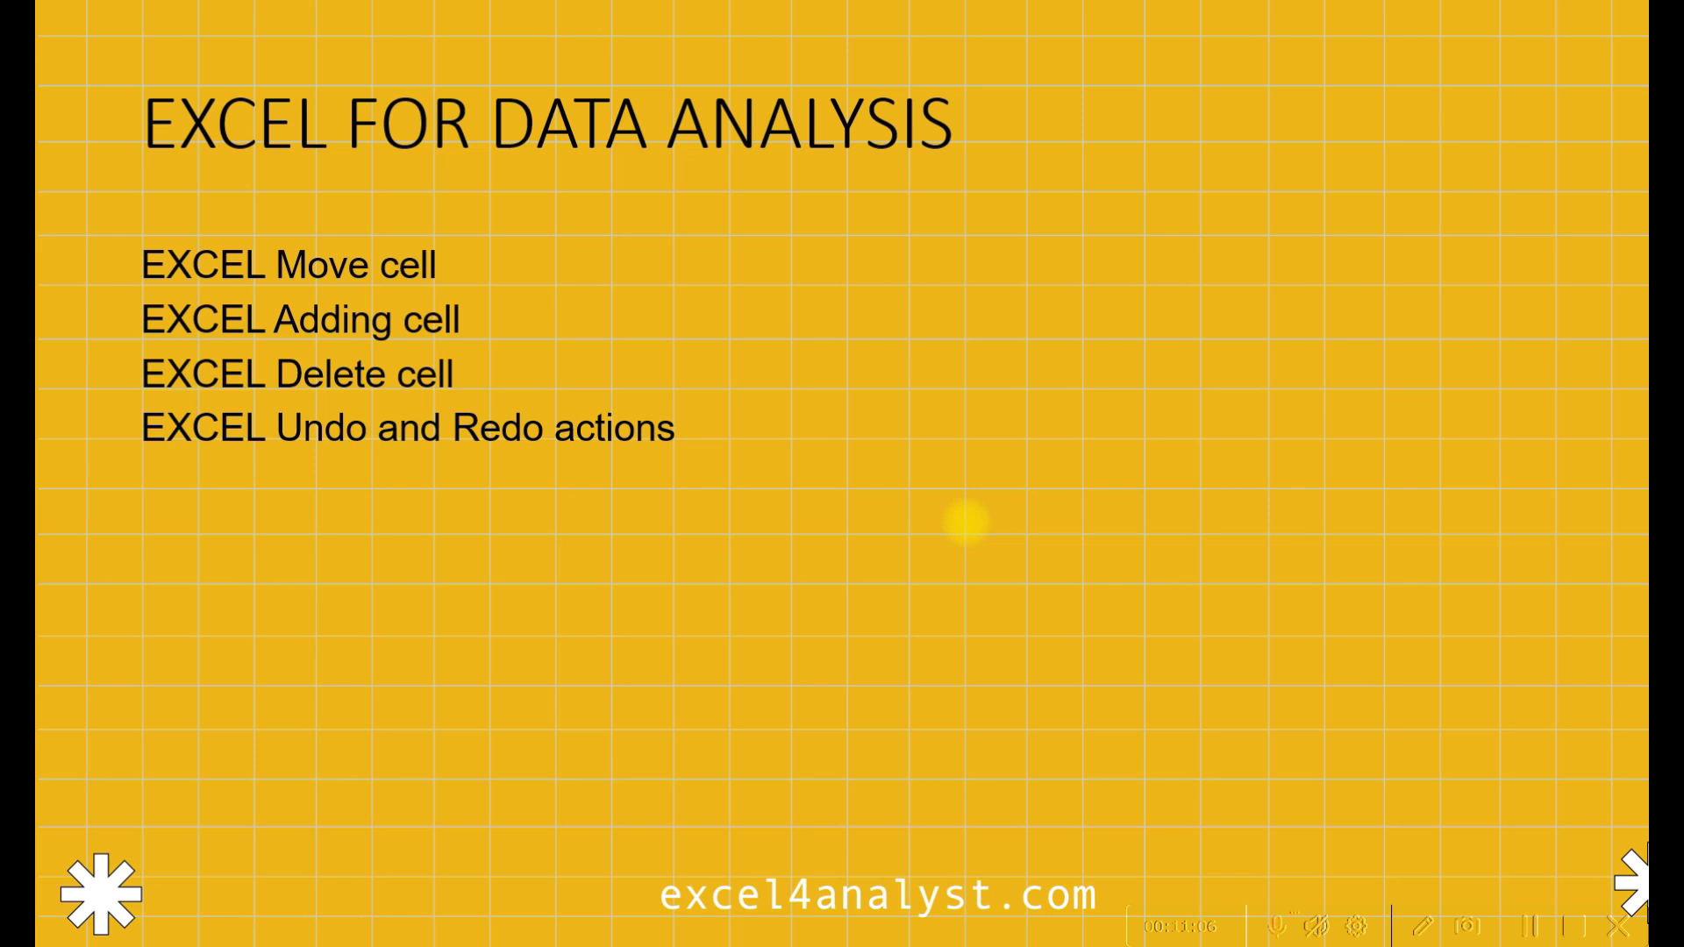
click(1032, 458)
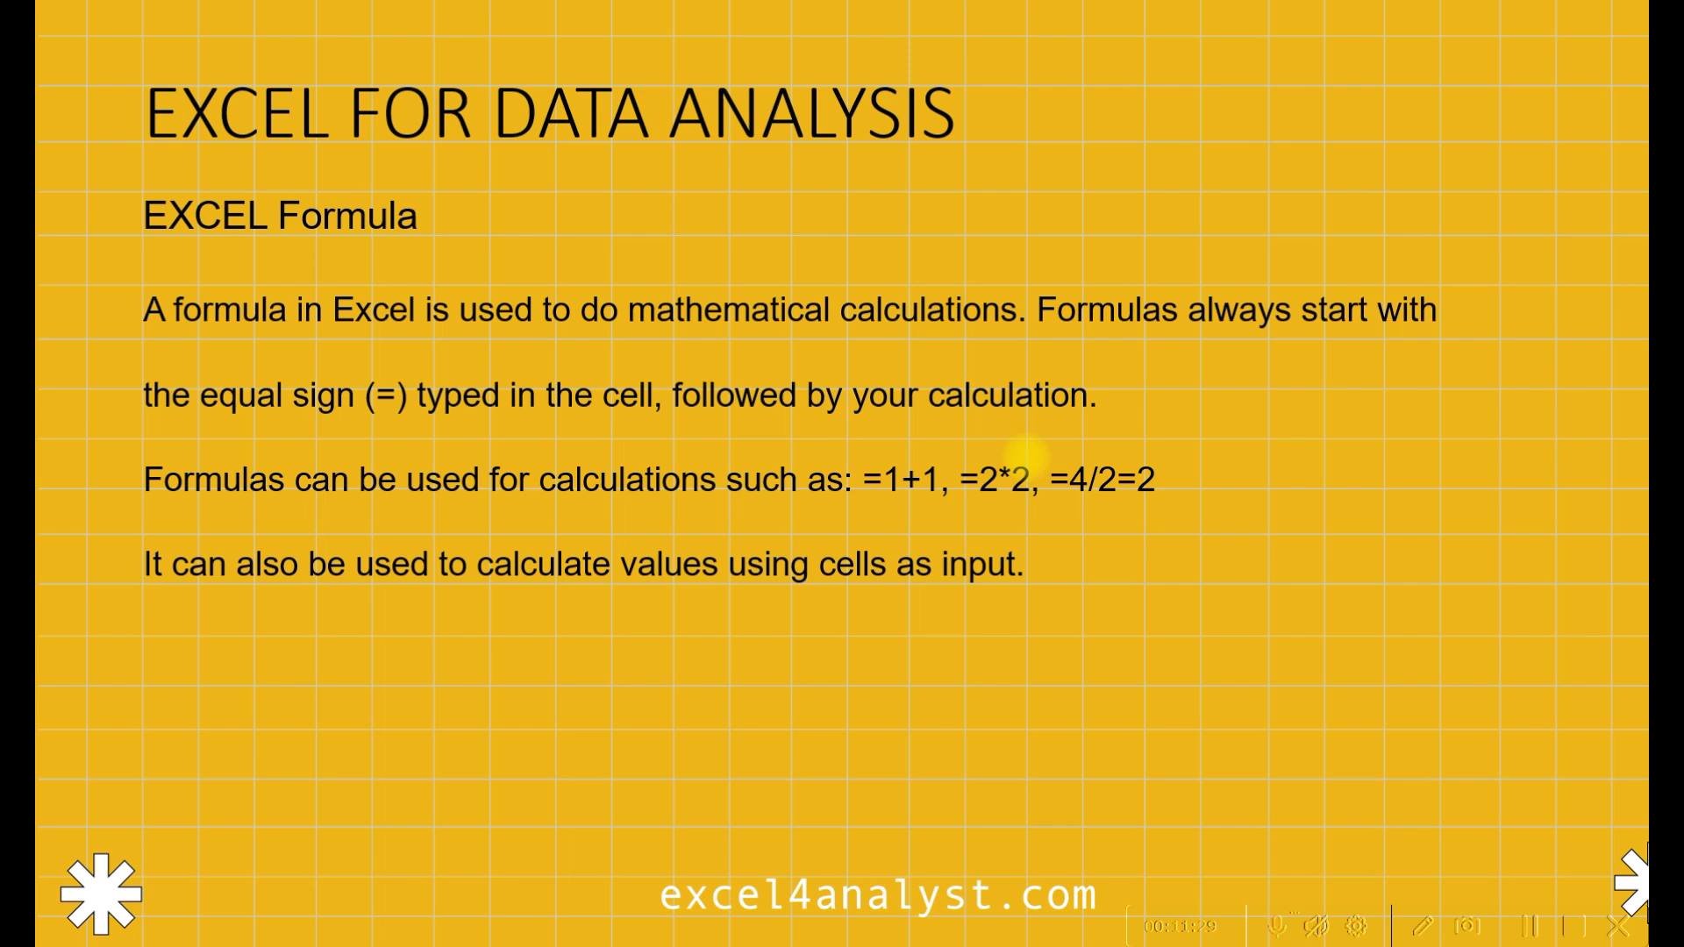
key(alt+Tab)
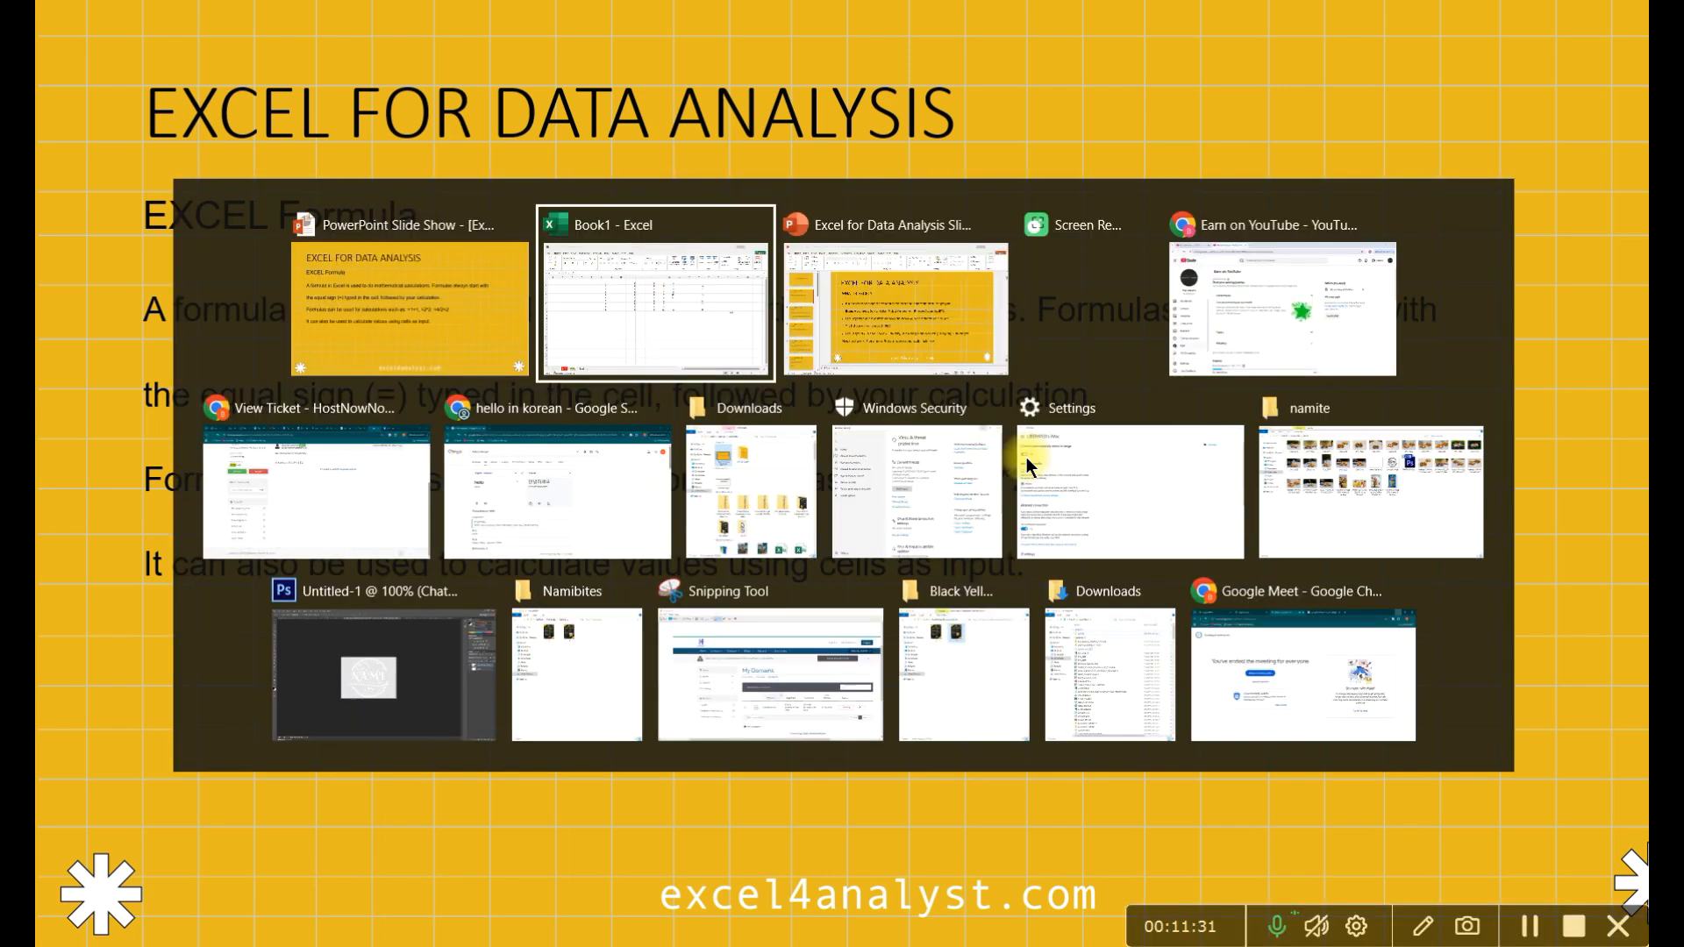
Enter the heading ITEMS in cell I14, with CAR in I15 and HOUSE in I16.
click(654, 564)
text(CAR)
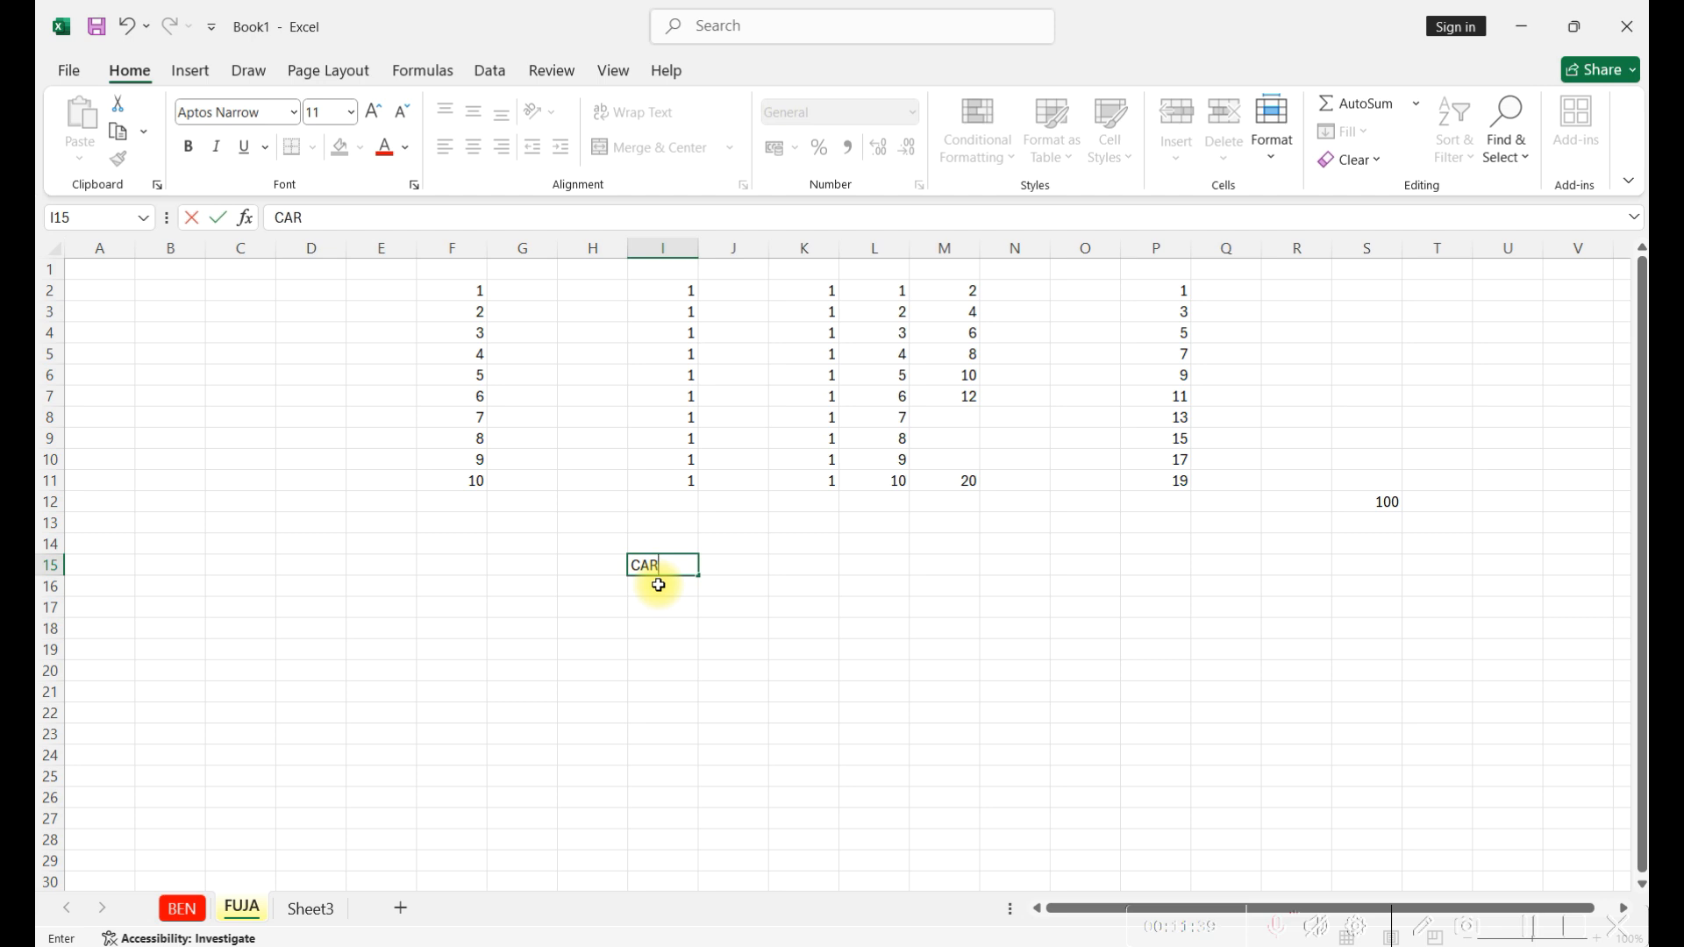
click(659, 543)
text(ITEMS)
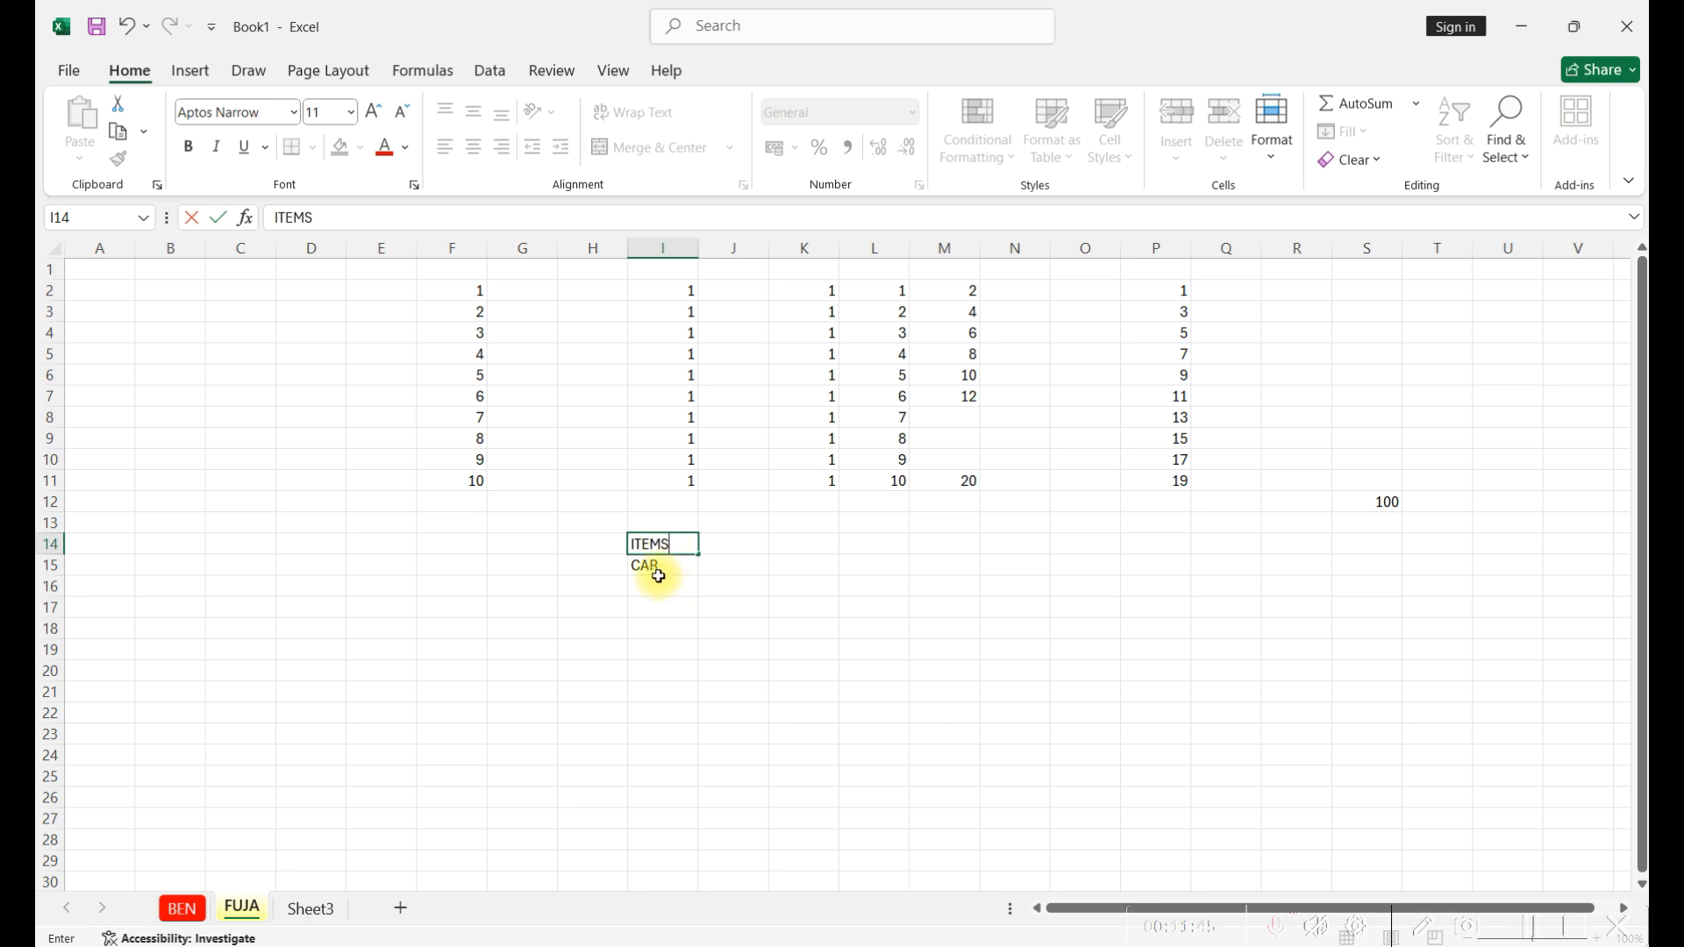
click(663, 586)
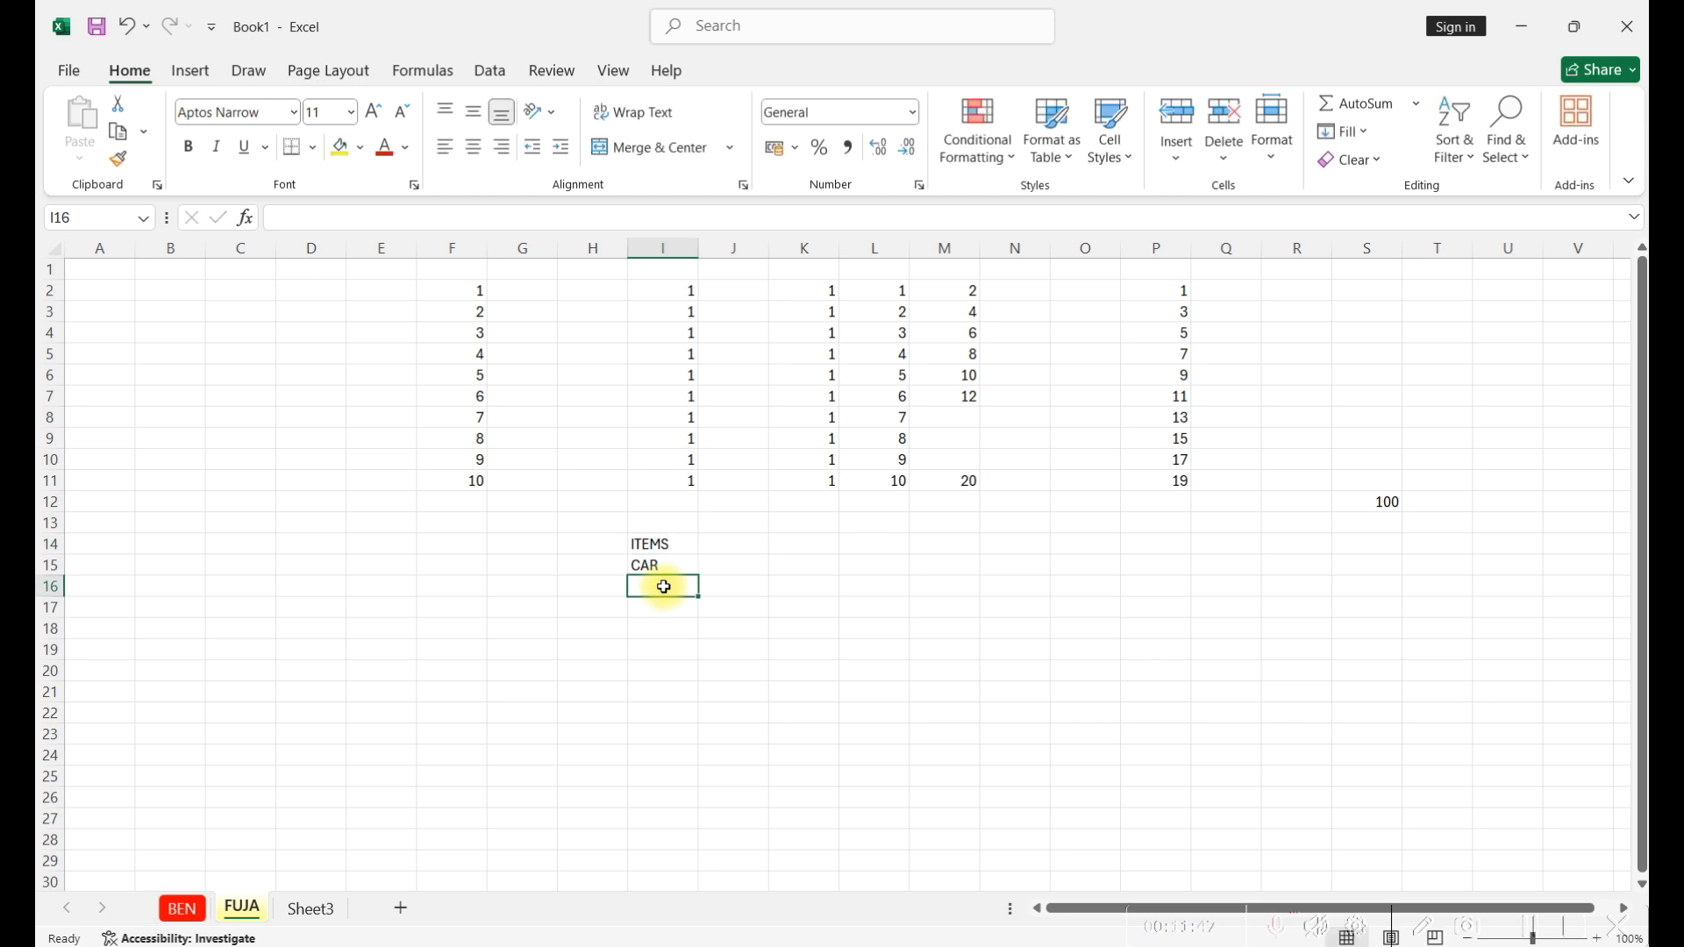
text(HOUSE)
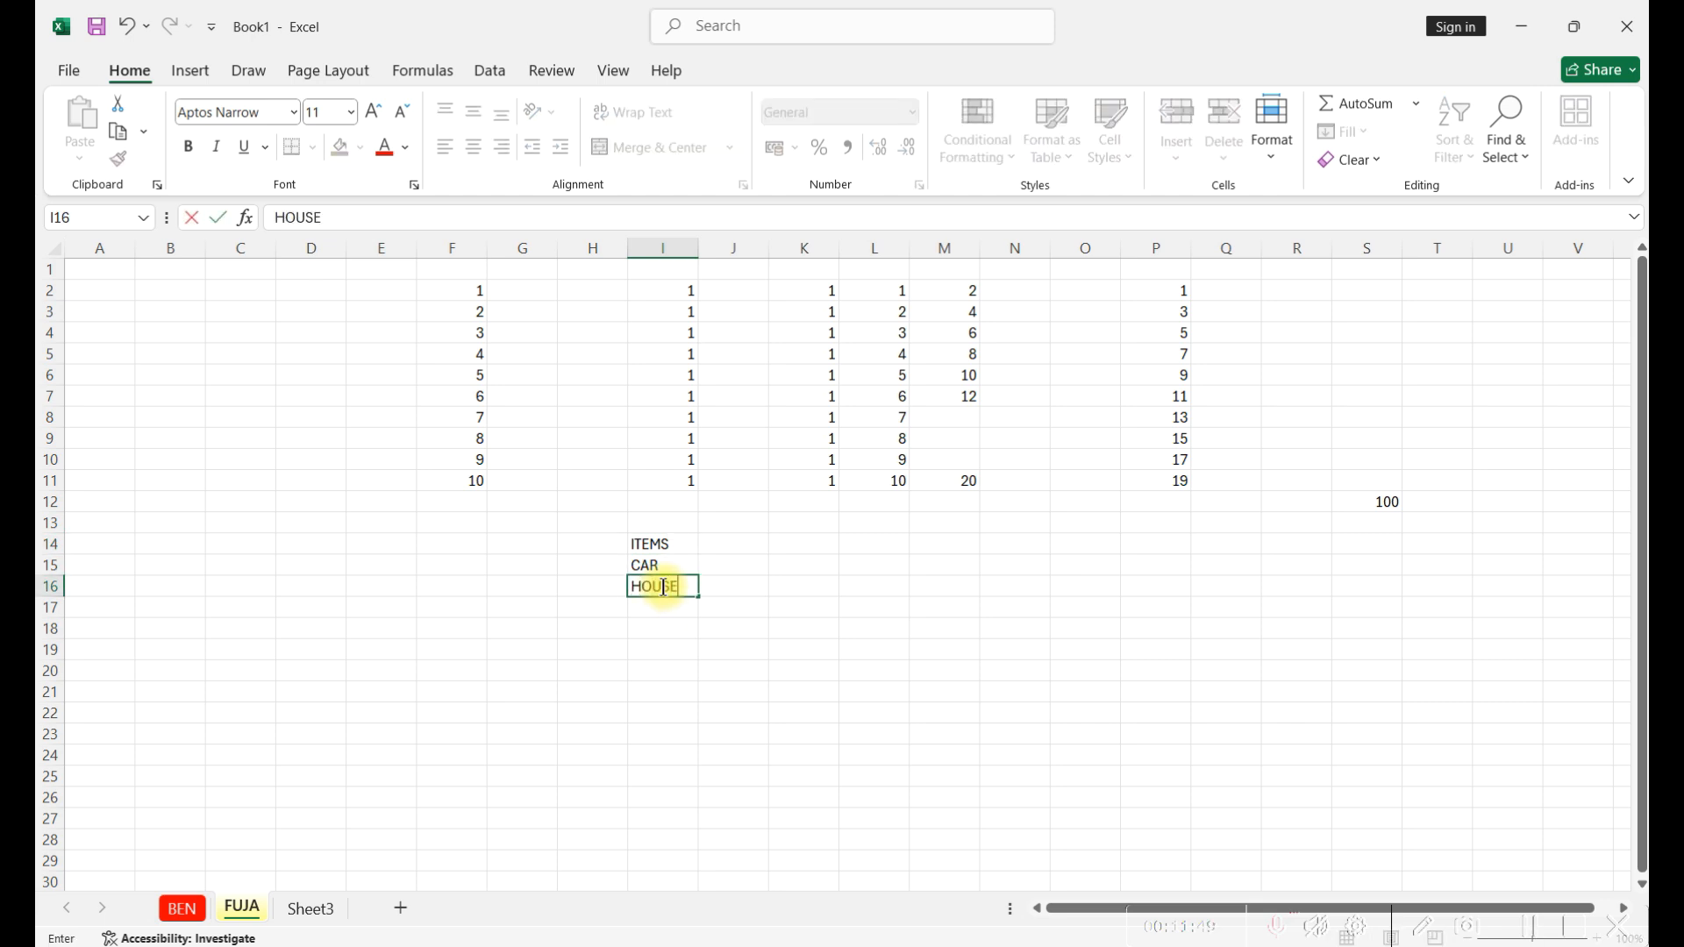
Extend the items list with CHICKEN in cell I17 and JET in cell I18.
click(666, 612)
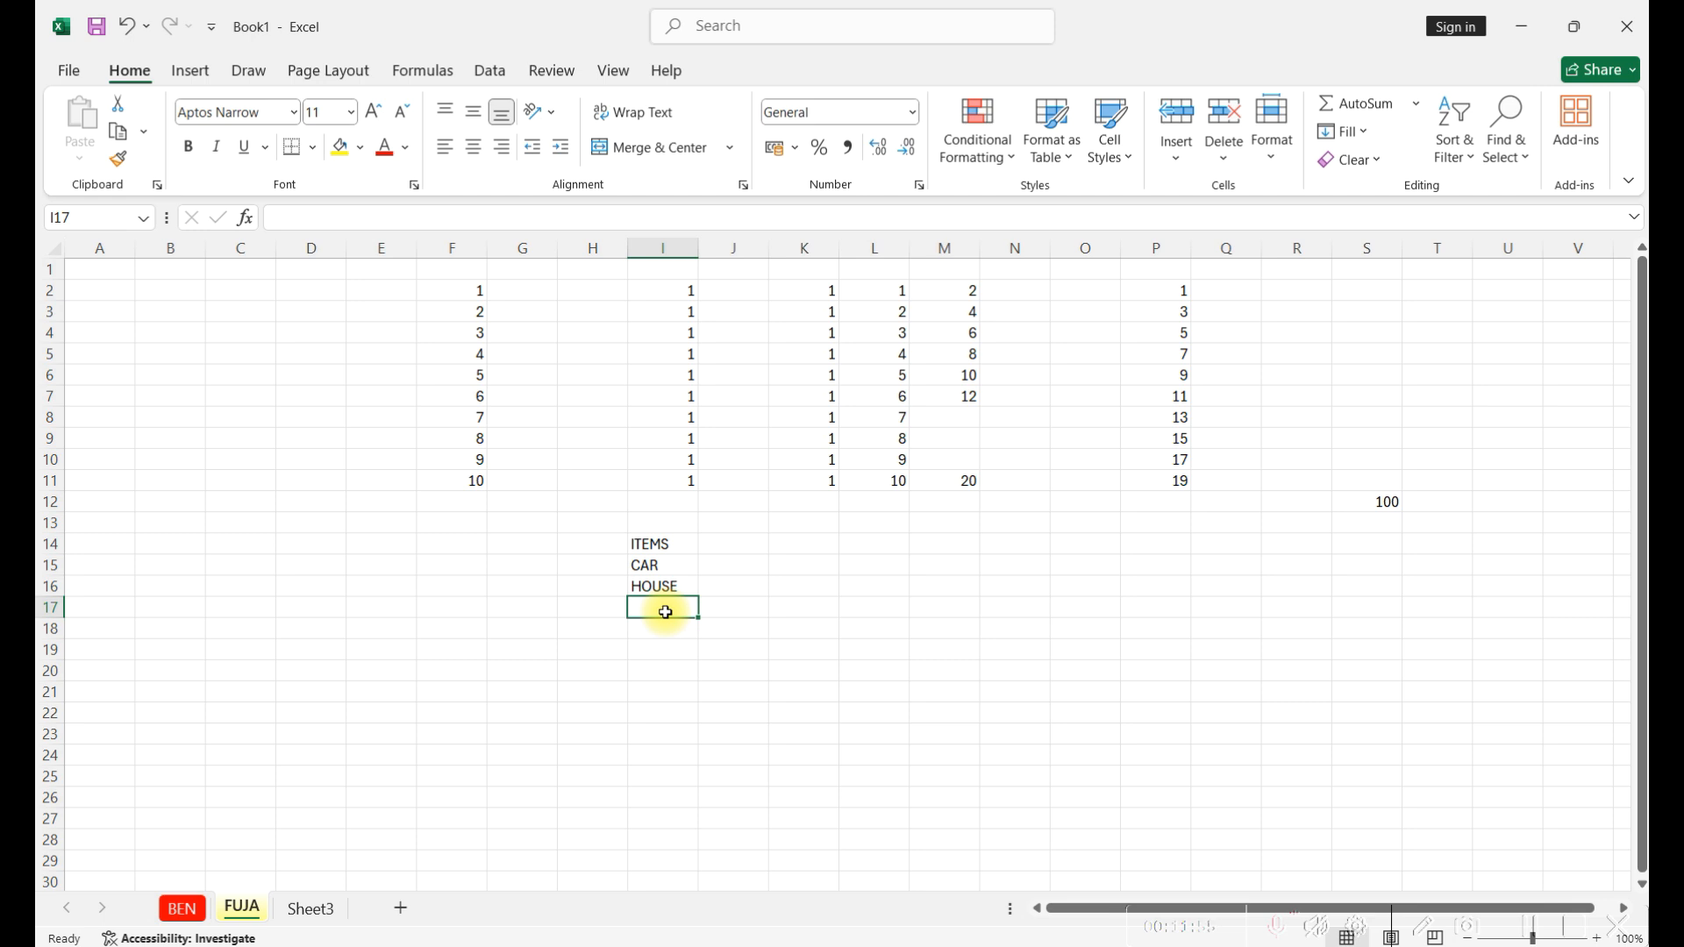
text(CHIKE)
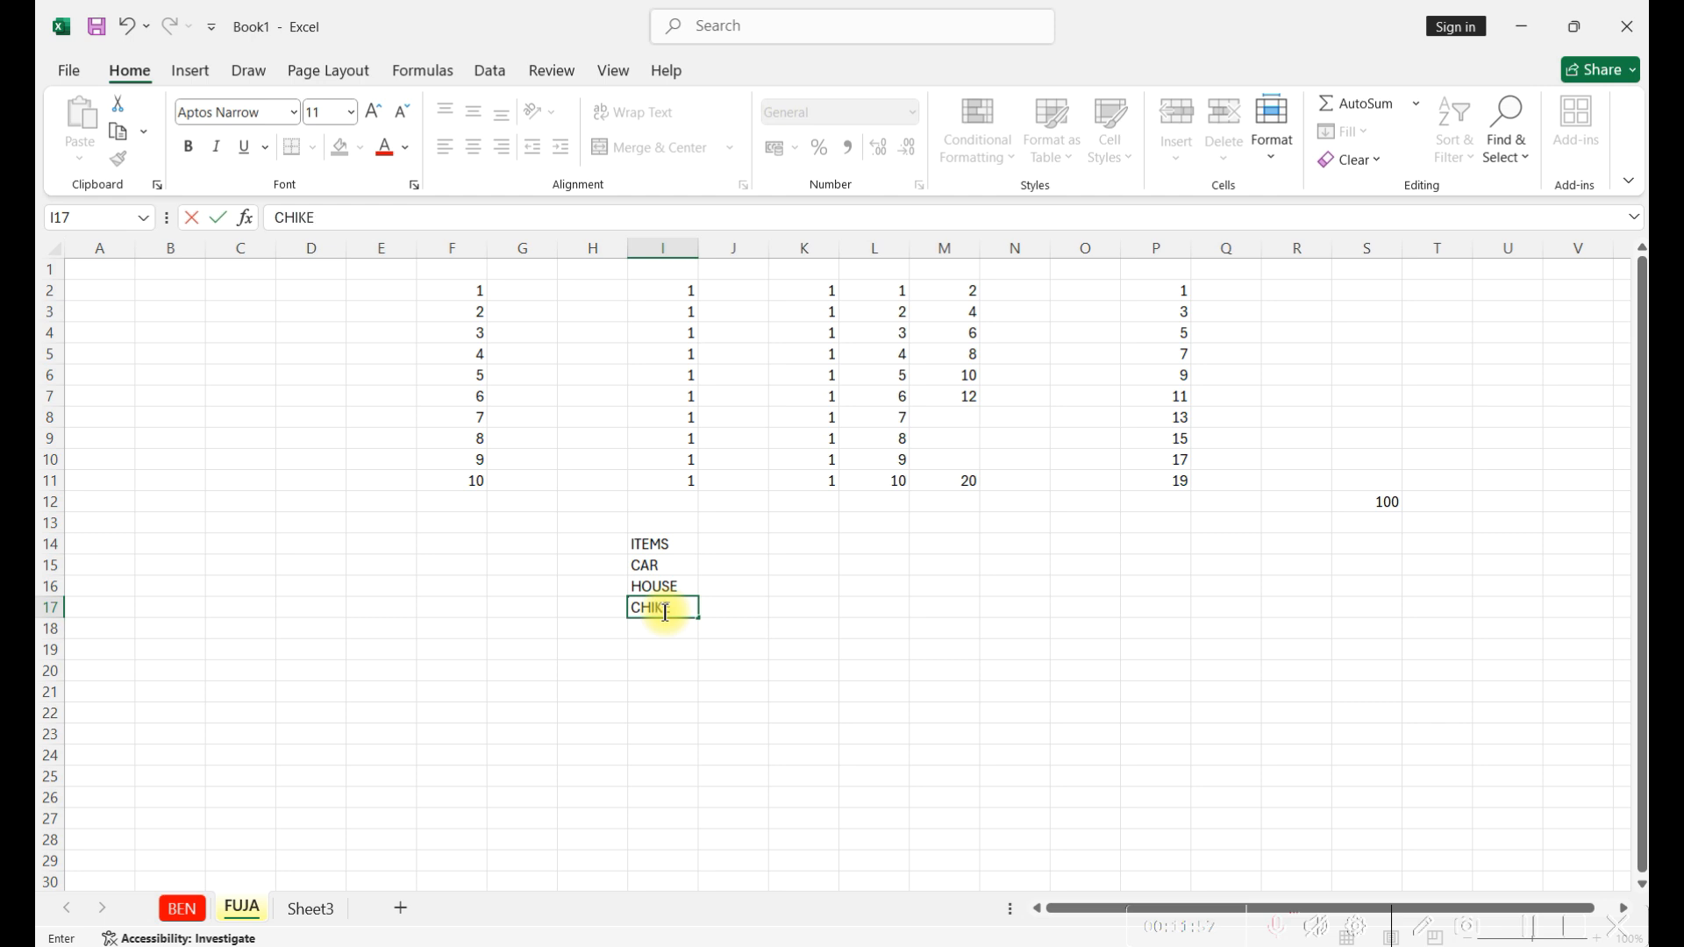
text(N)
key(BackSpace)
key(BackSpace)
key(BackSpace)
text(CKEN)
click(663, 630)
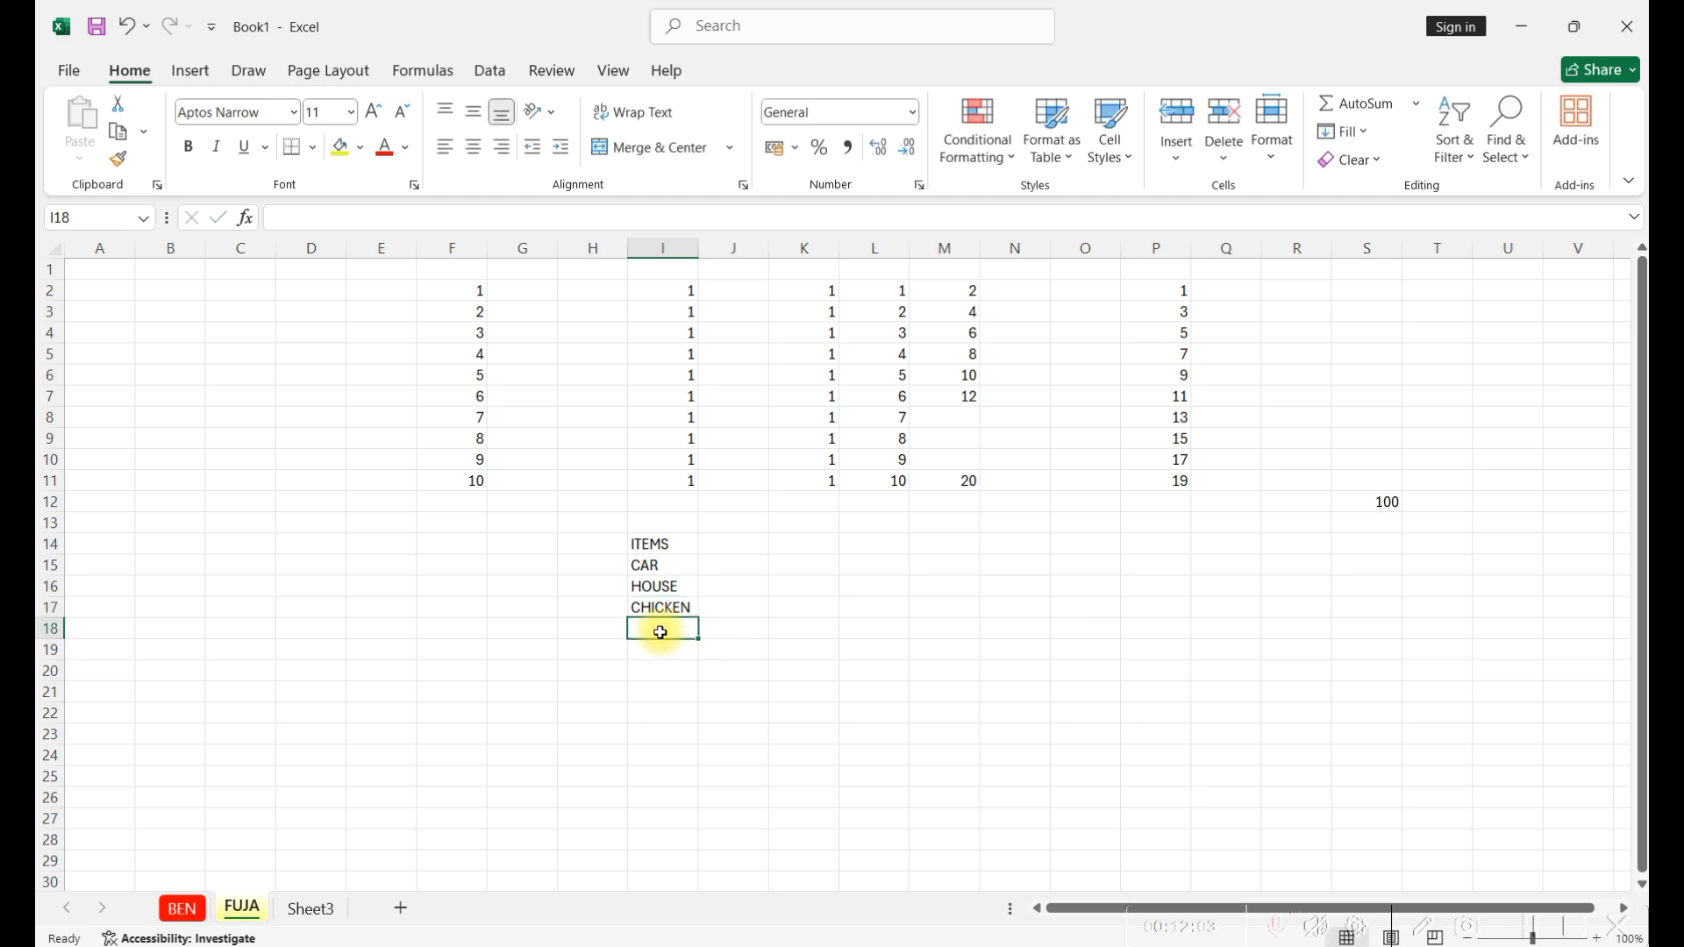
text(JET)
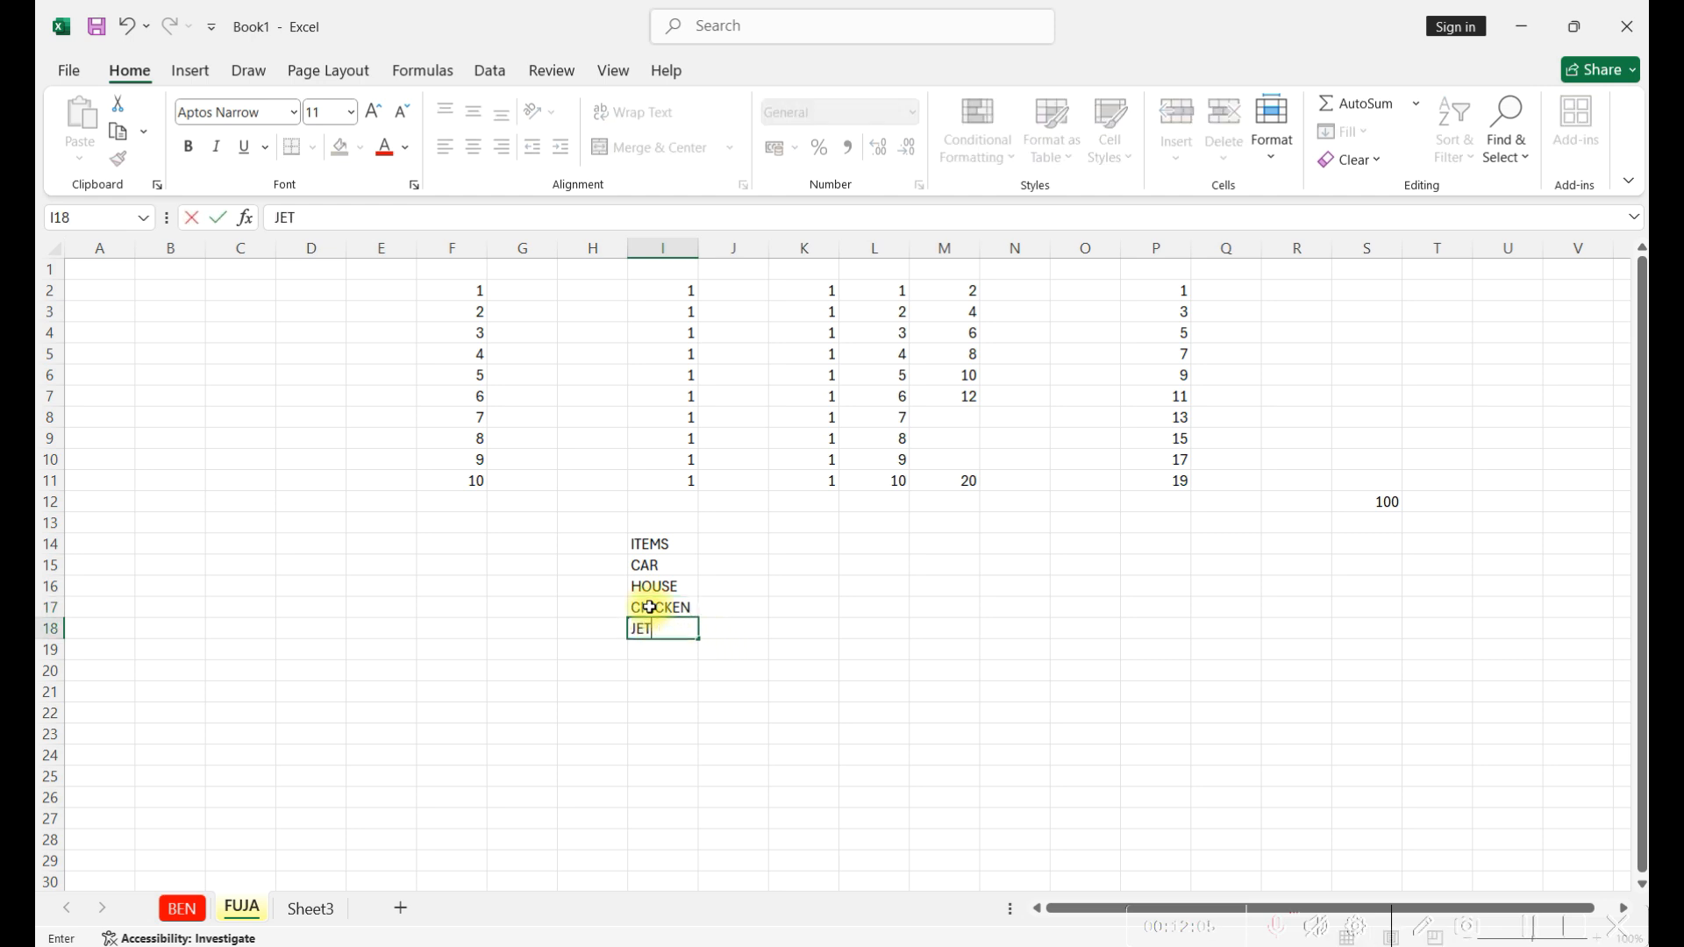
Enter the heading PRICES in J14 and the prices 5000, 50000, 2 and 100000 in J15 to J18.
click(711, 551)
text(PRICES)
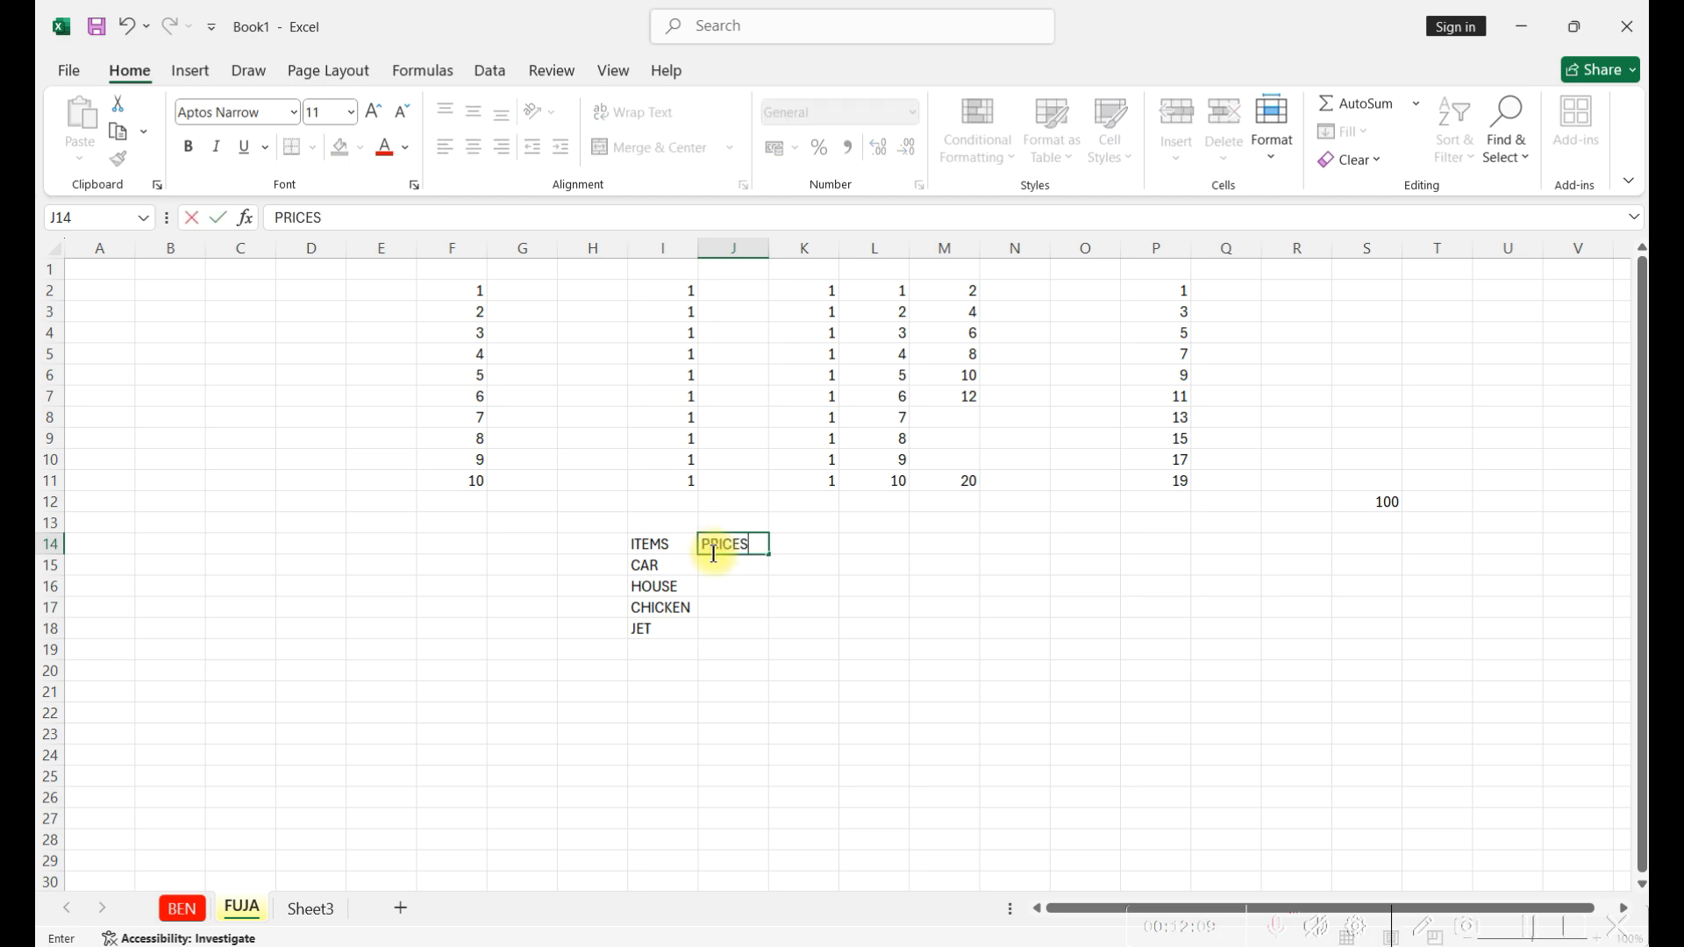
click(727, 576)
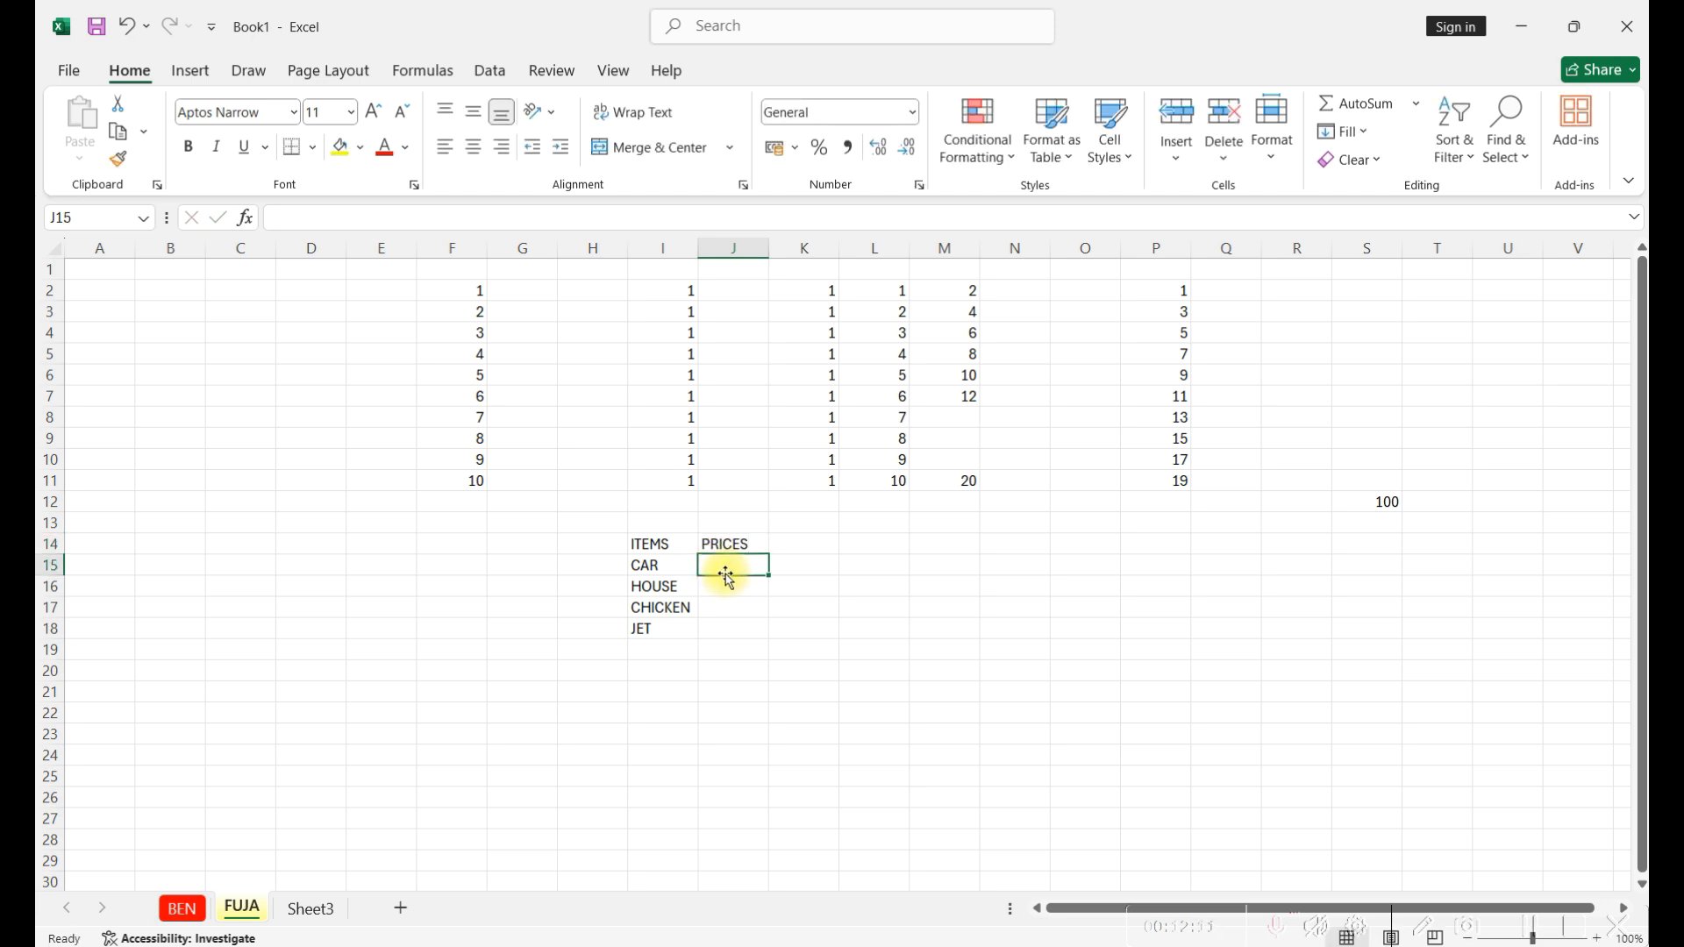
text(5000)
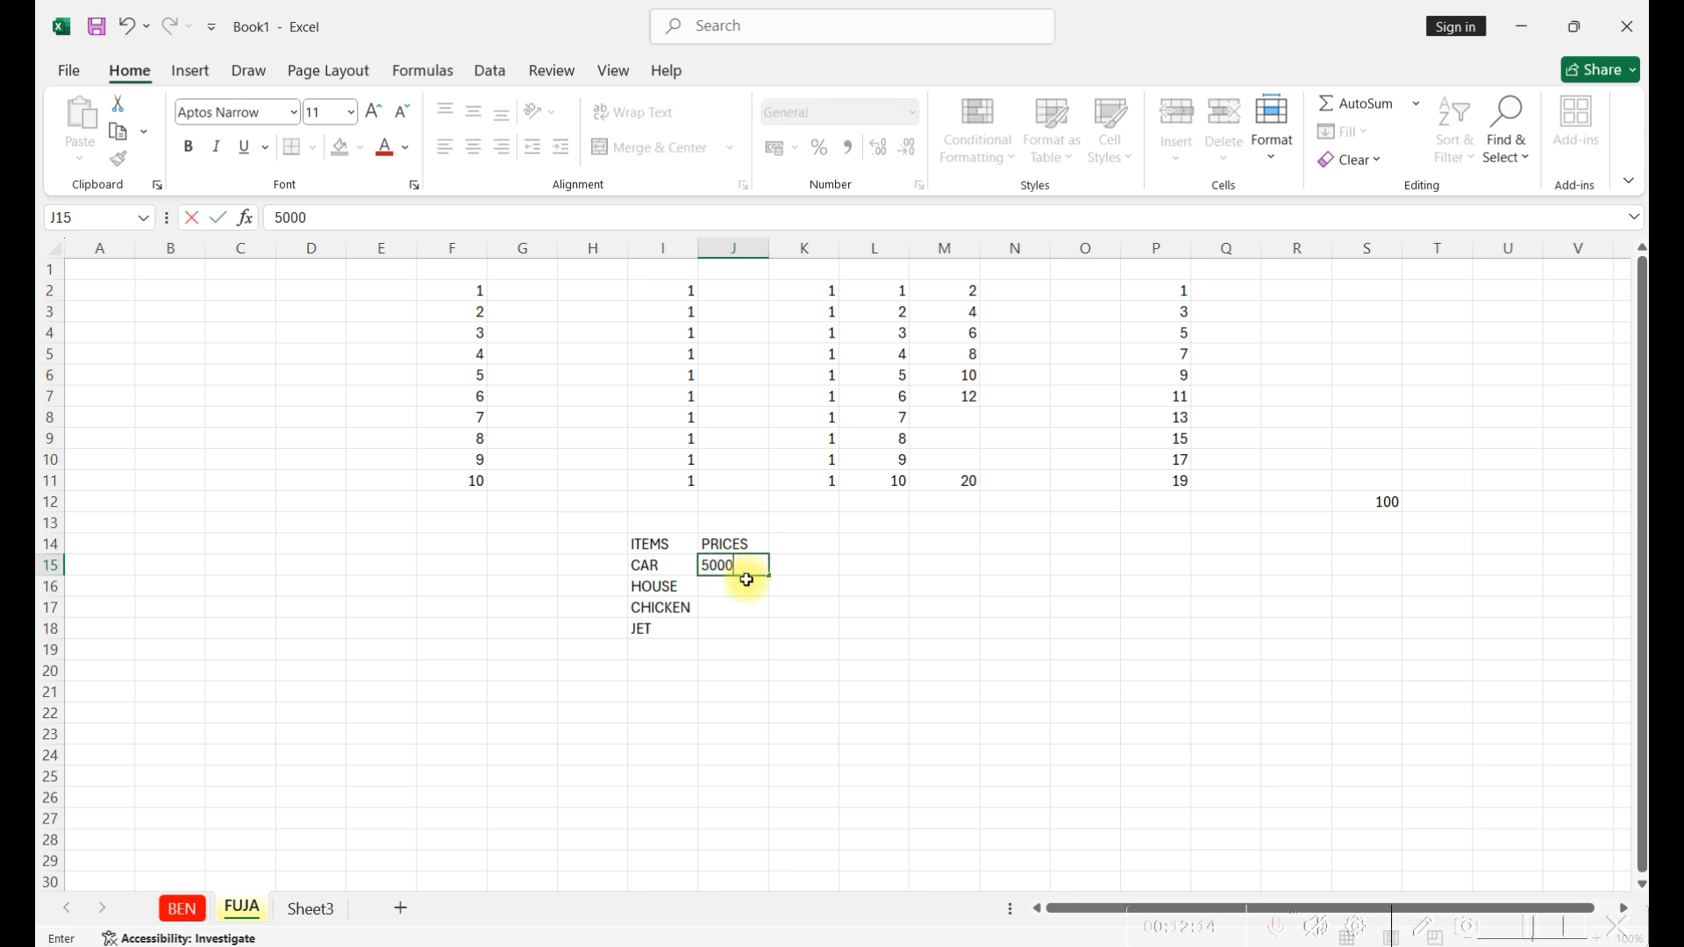
click(752, 585)
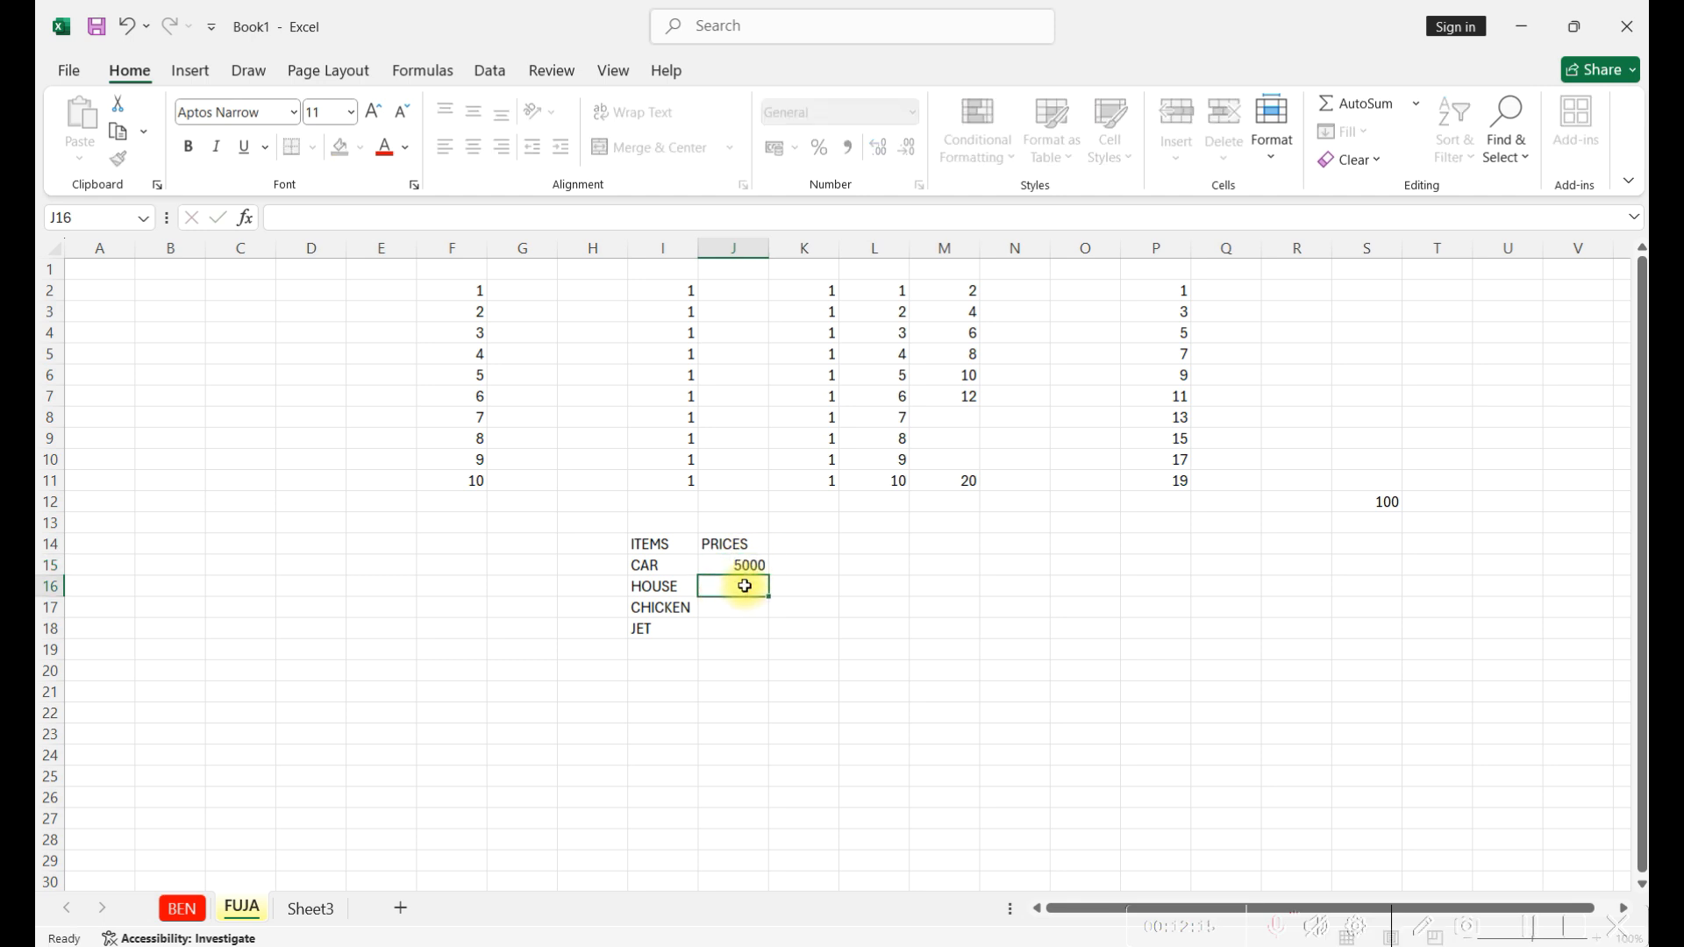
text(50000)
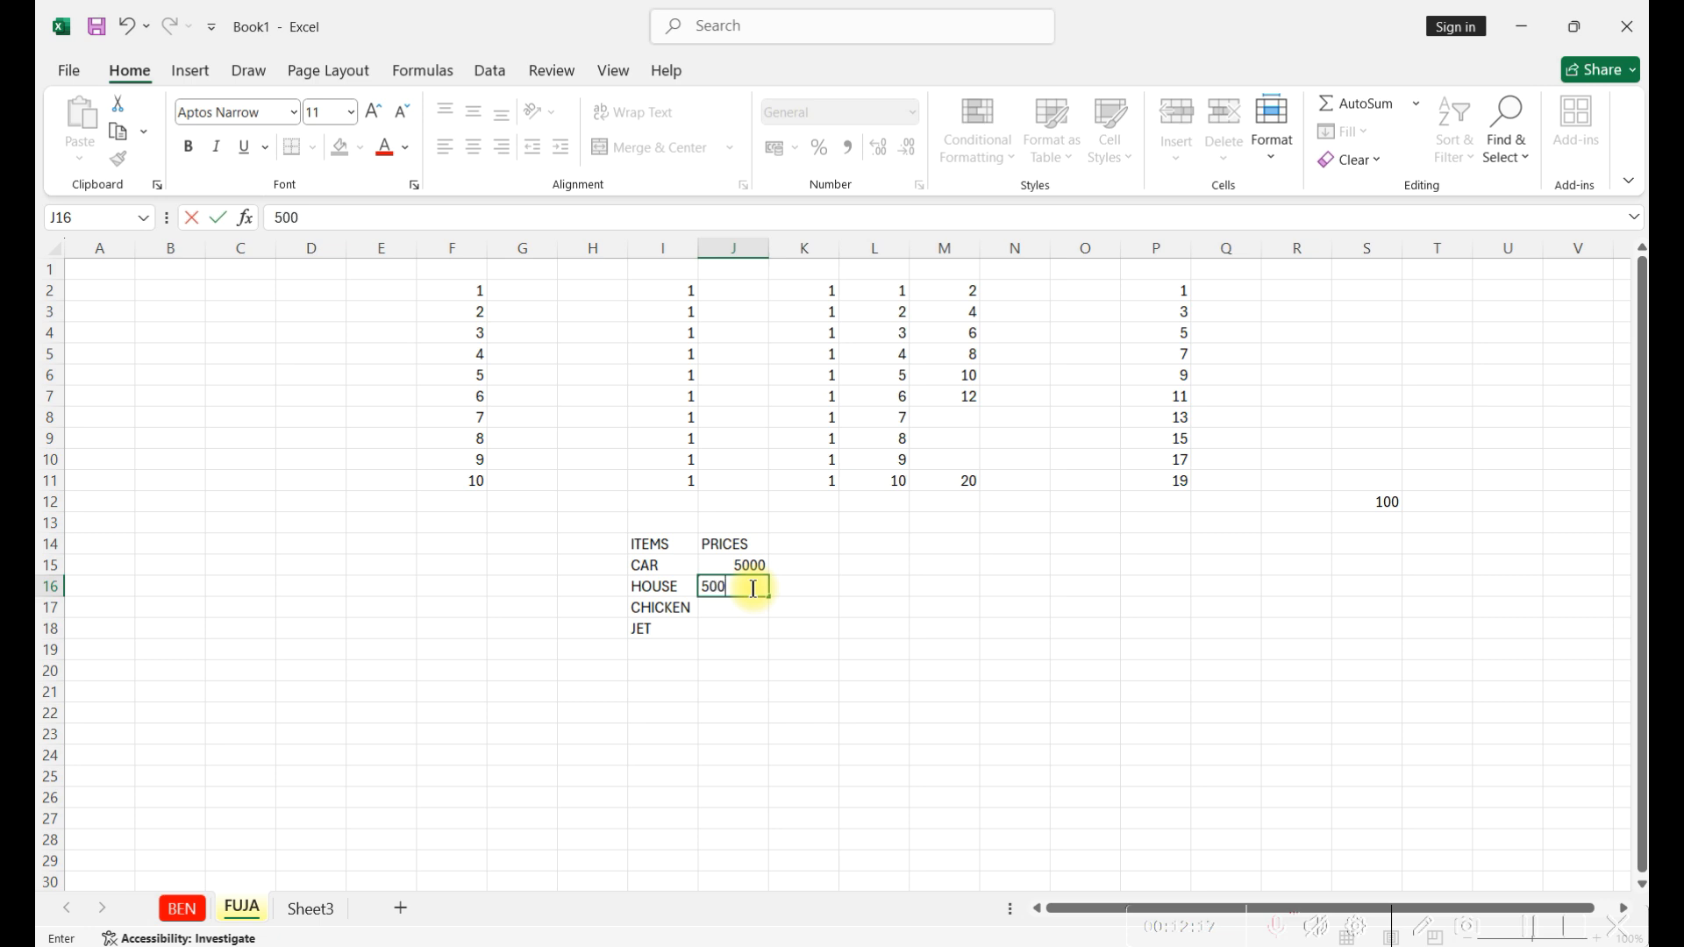
click(736, 605)
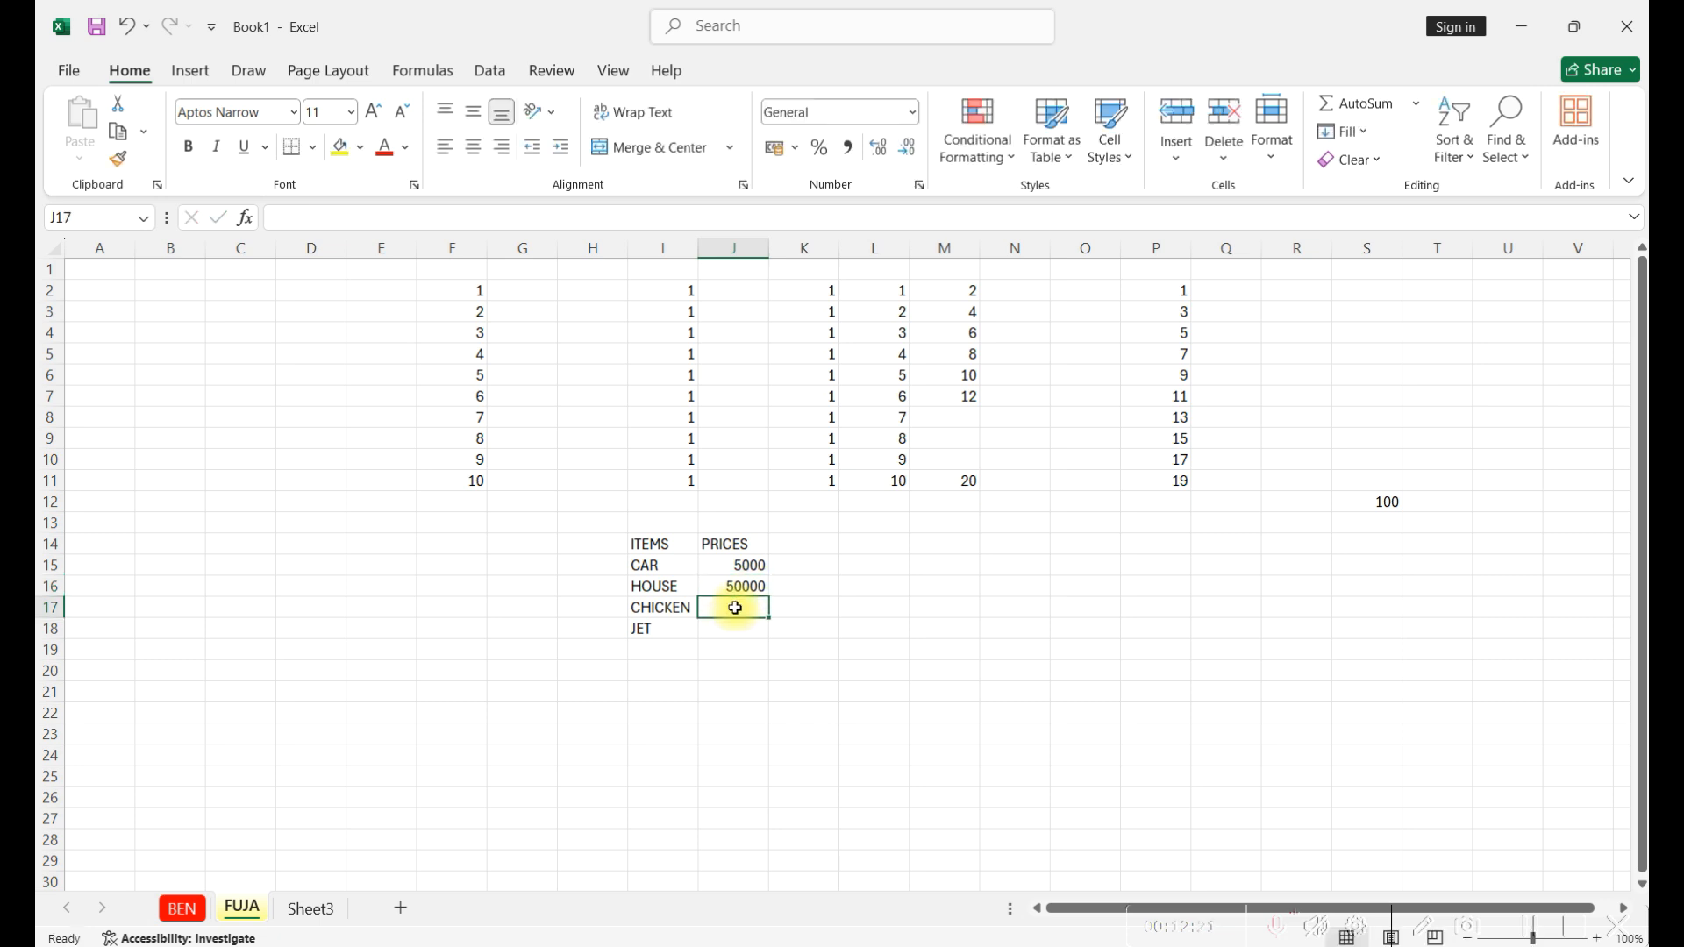
text(2)
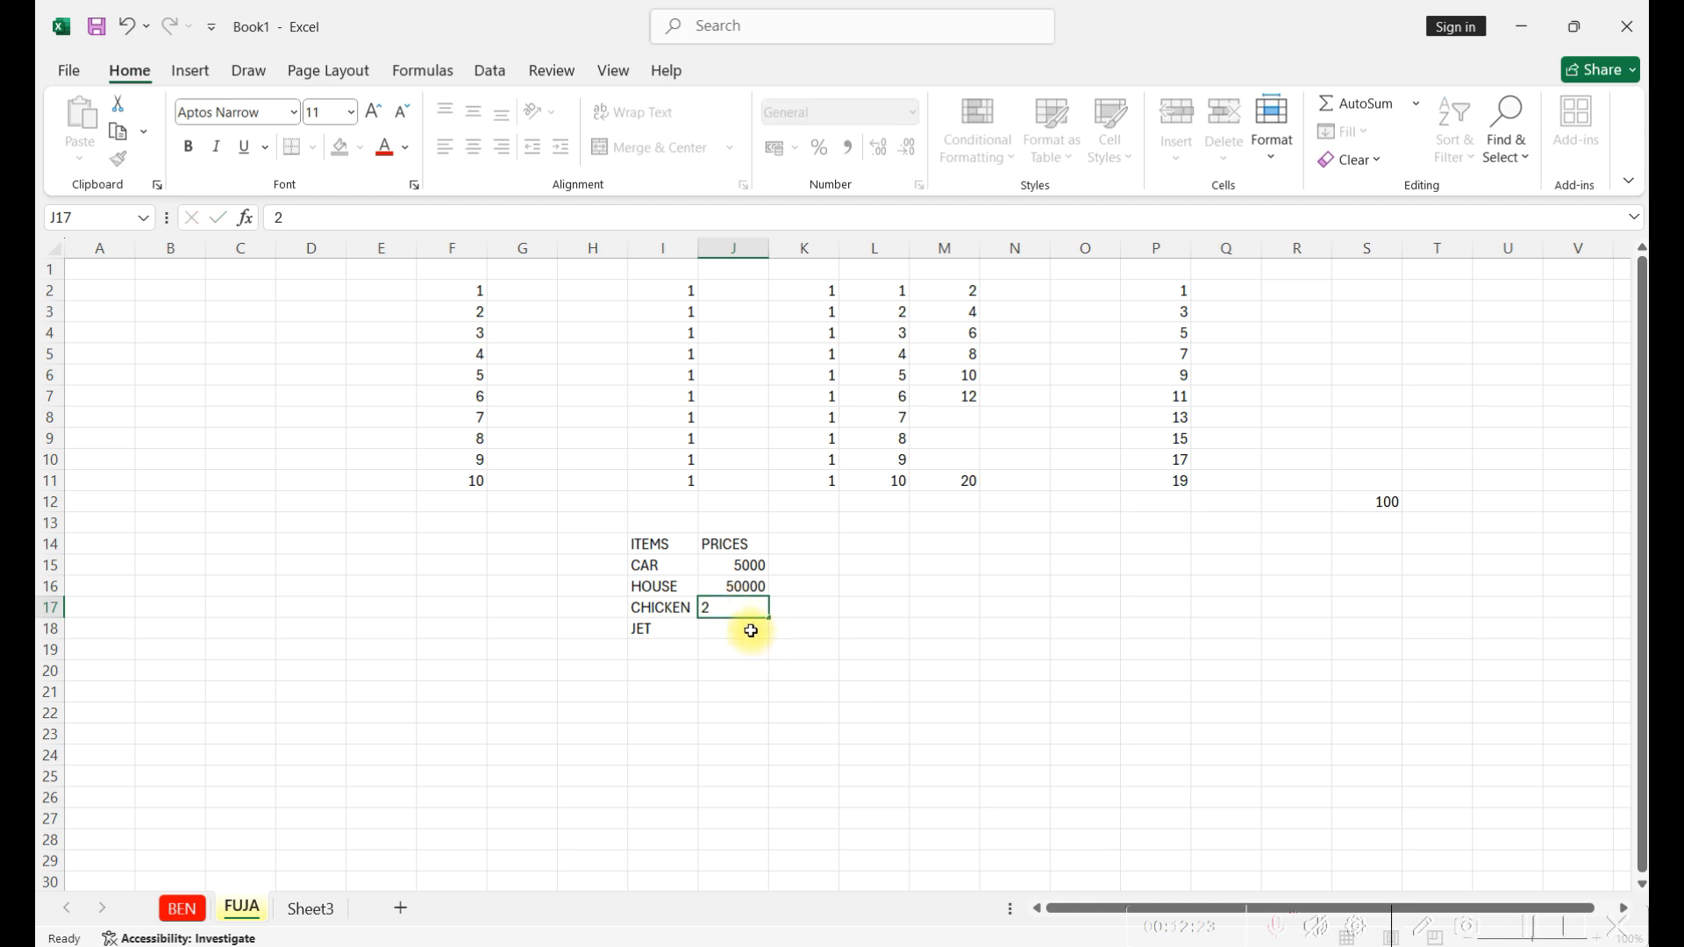
click(752, 630)
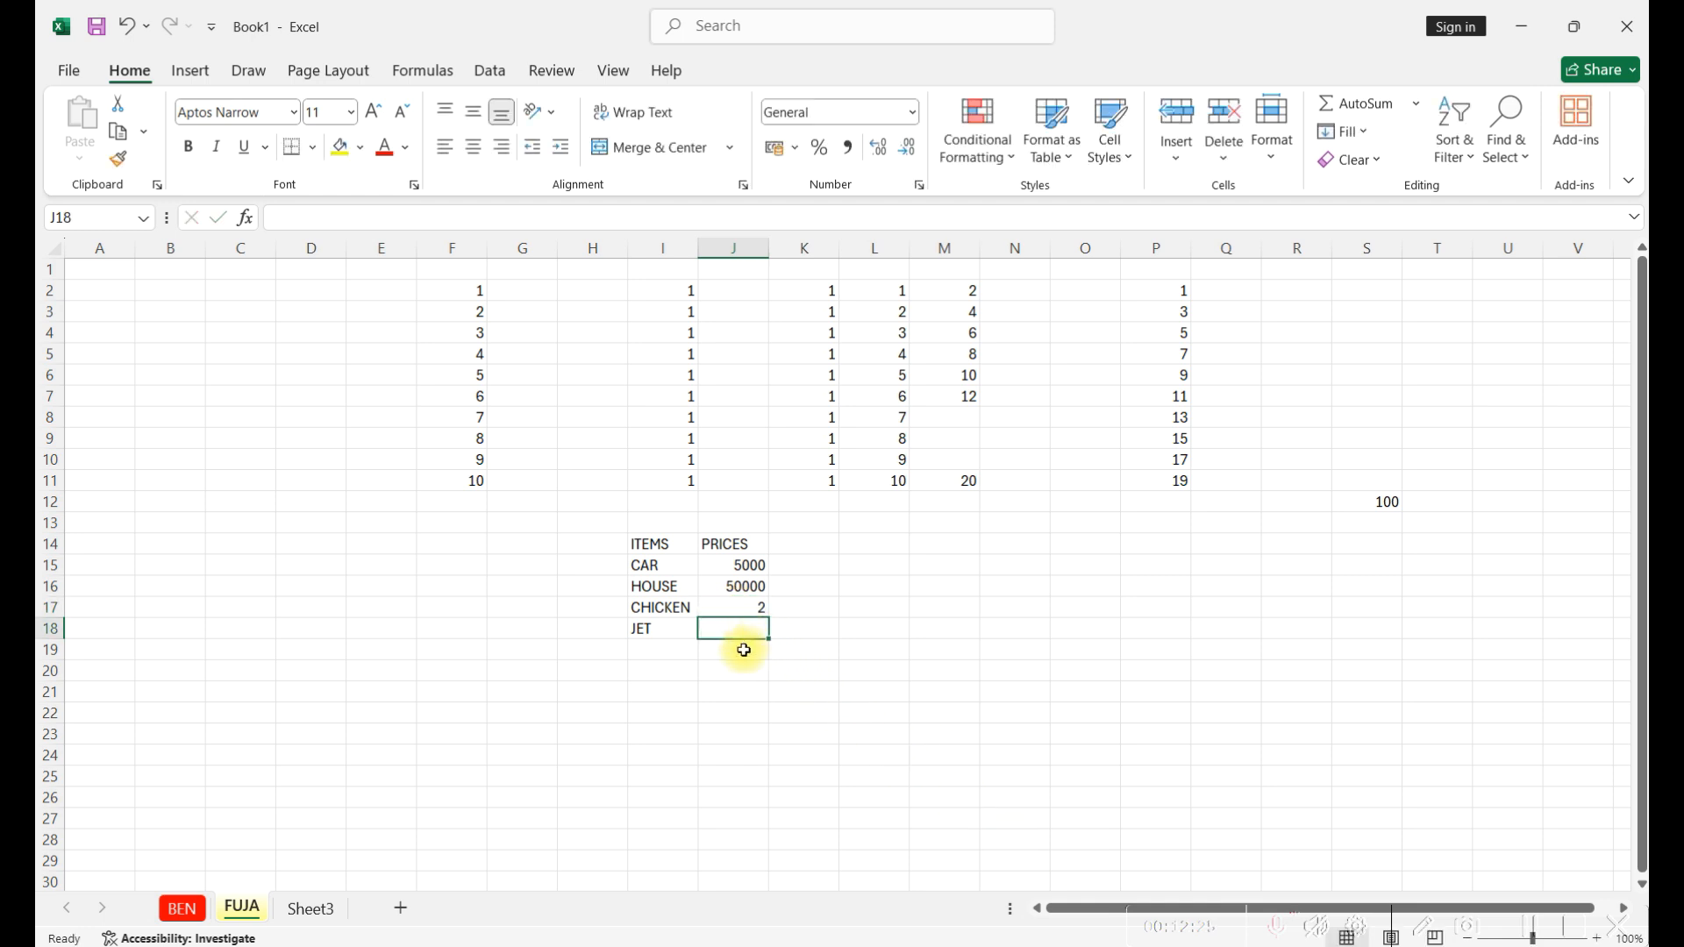
text(100000)
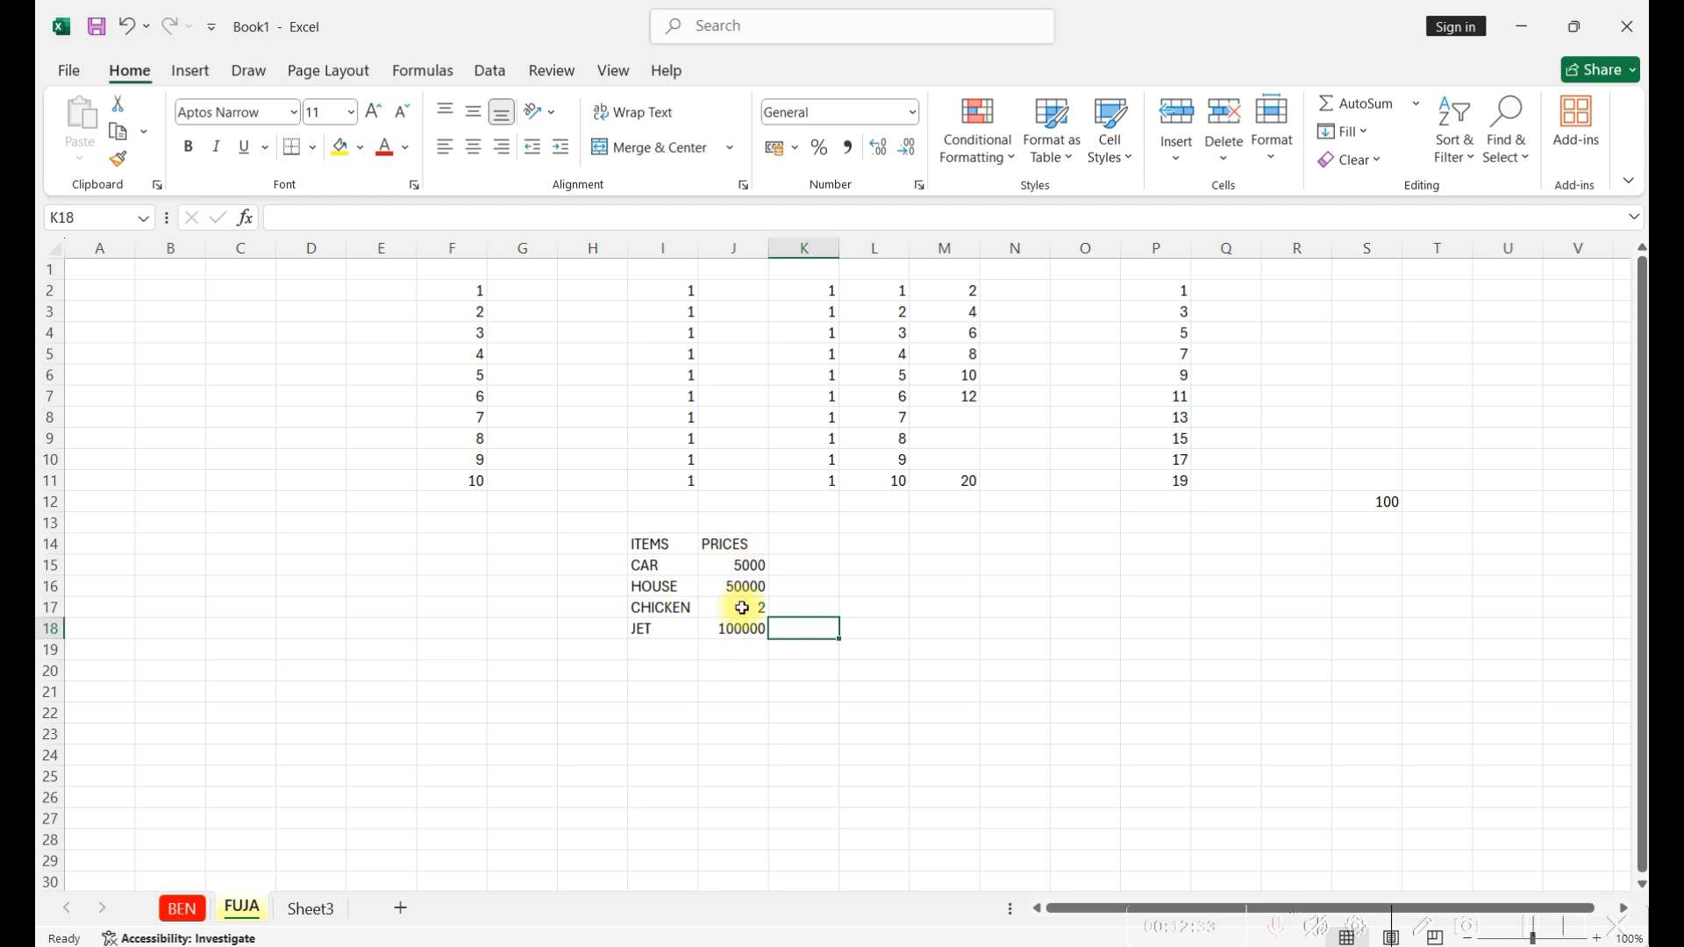
Enter the formula =J15+J16+J17+J18 in cell J19 to add up the four prices.
click(729, 655)
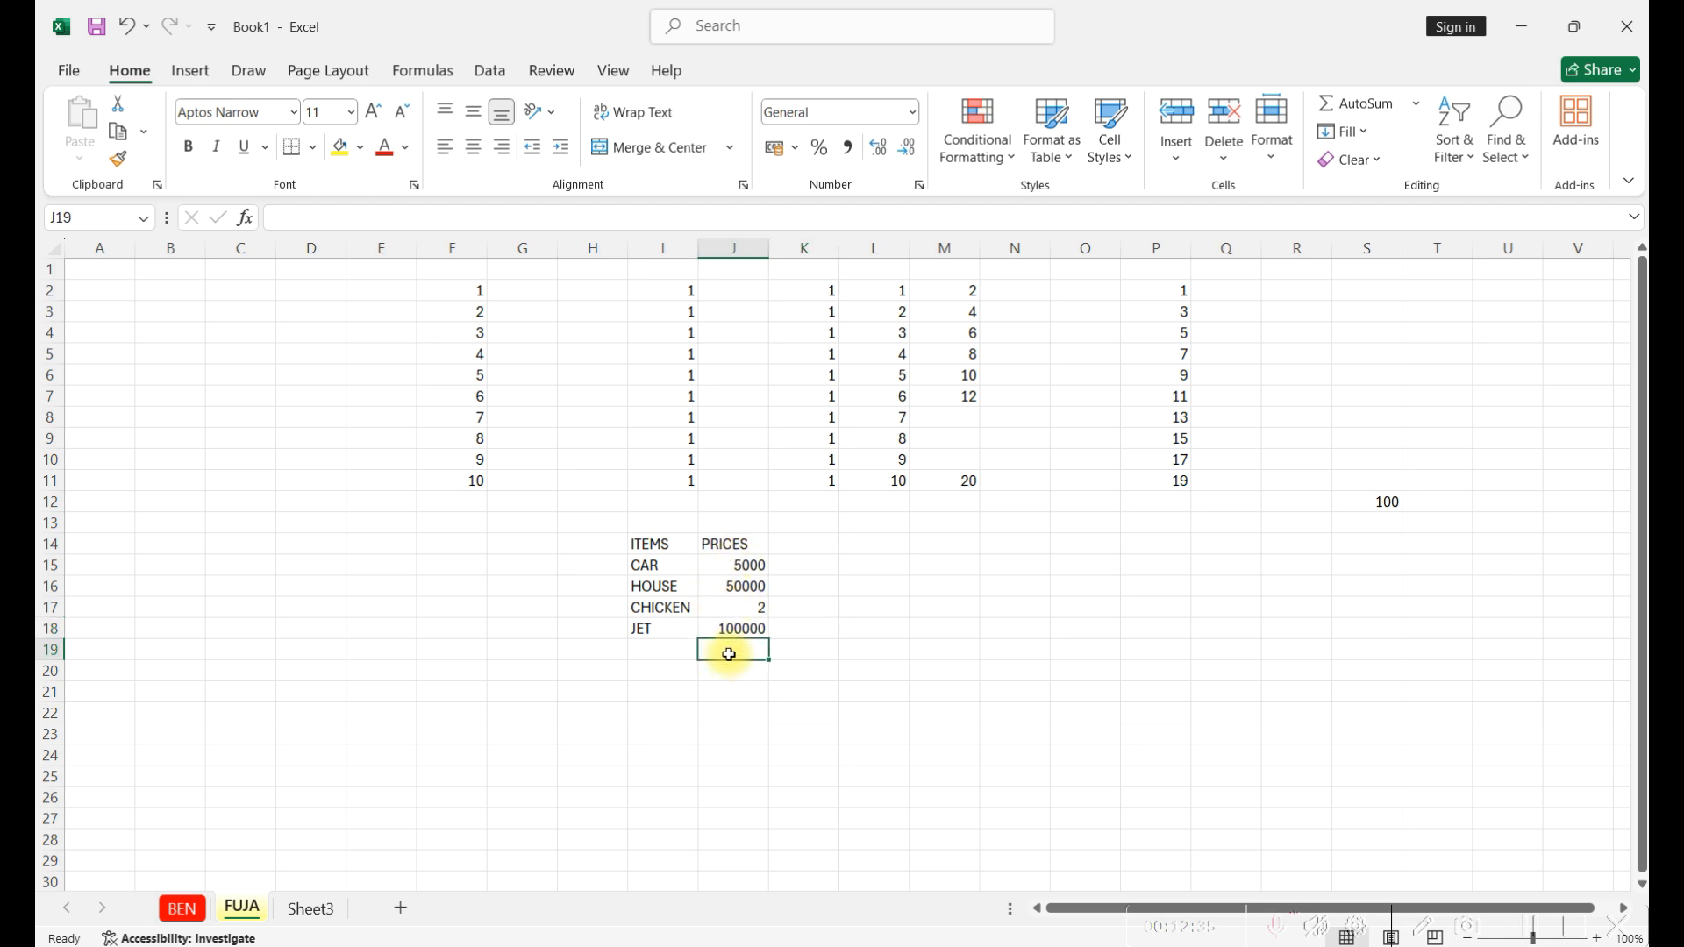
double_click(729, 655)
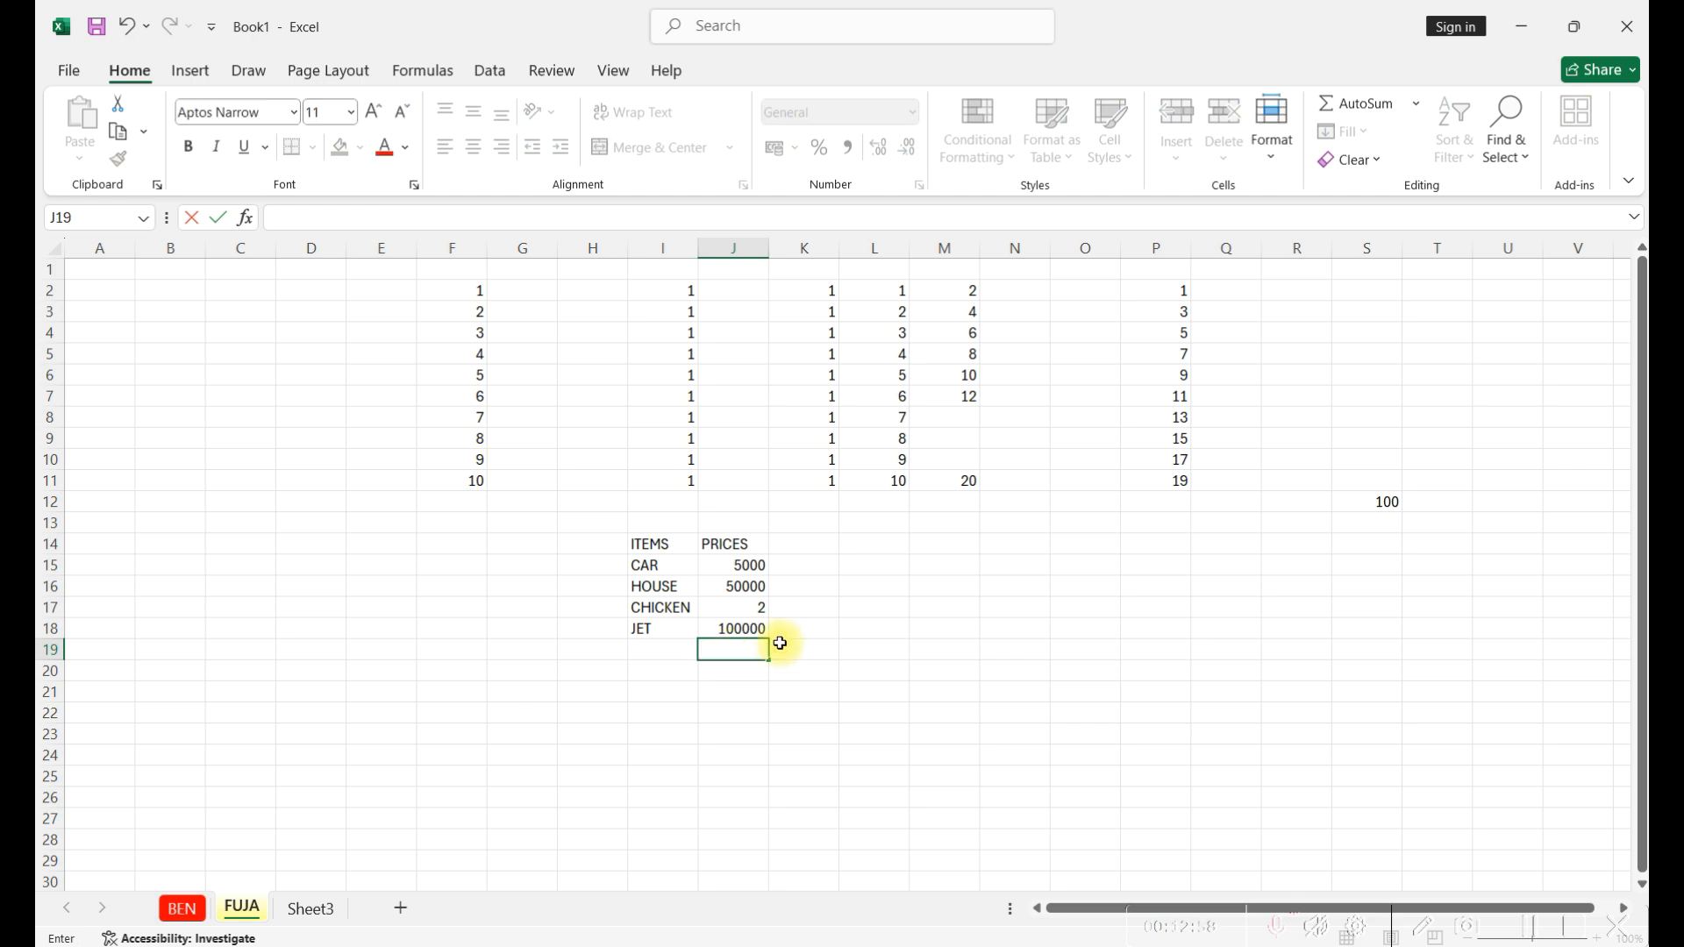
text(=)
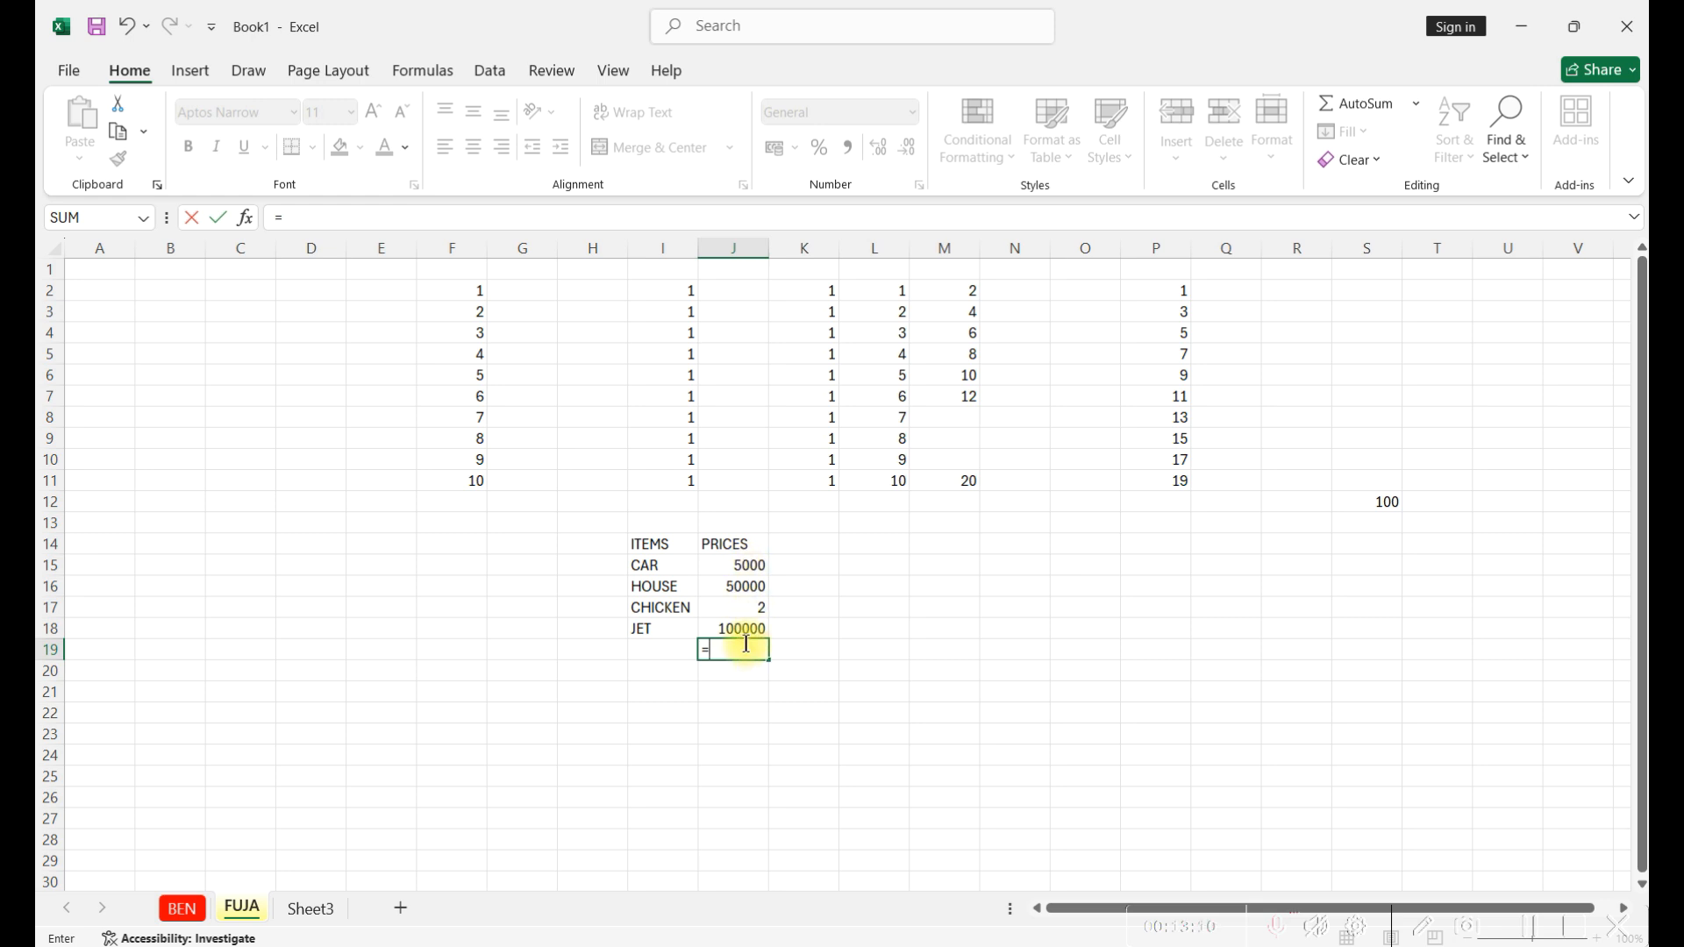
click(752, 566)
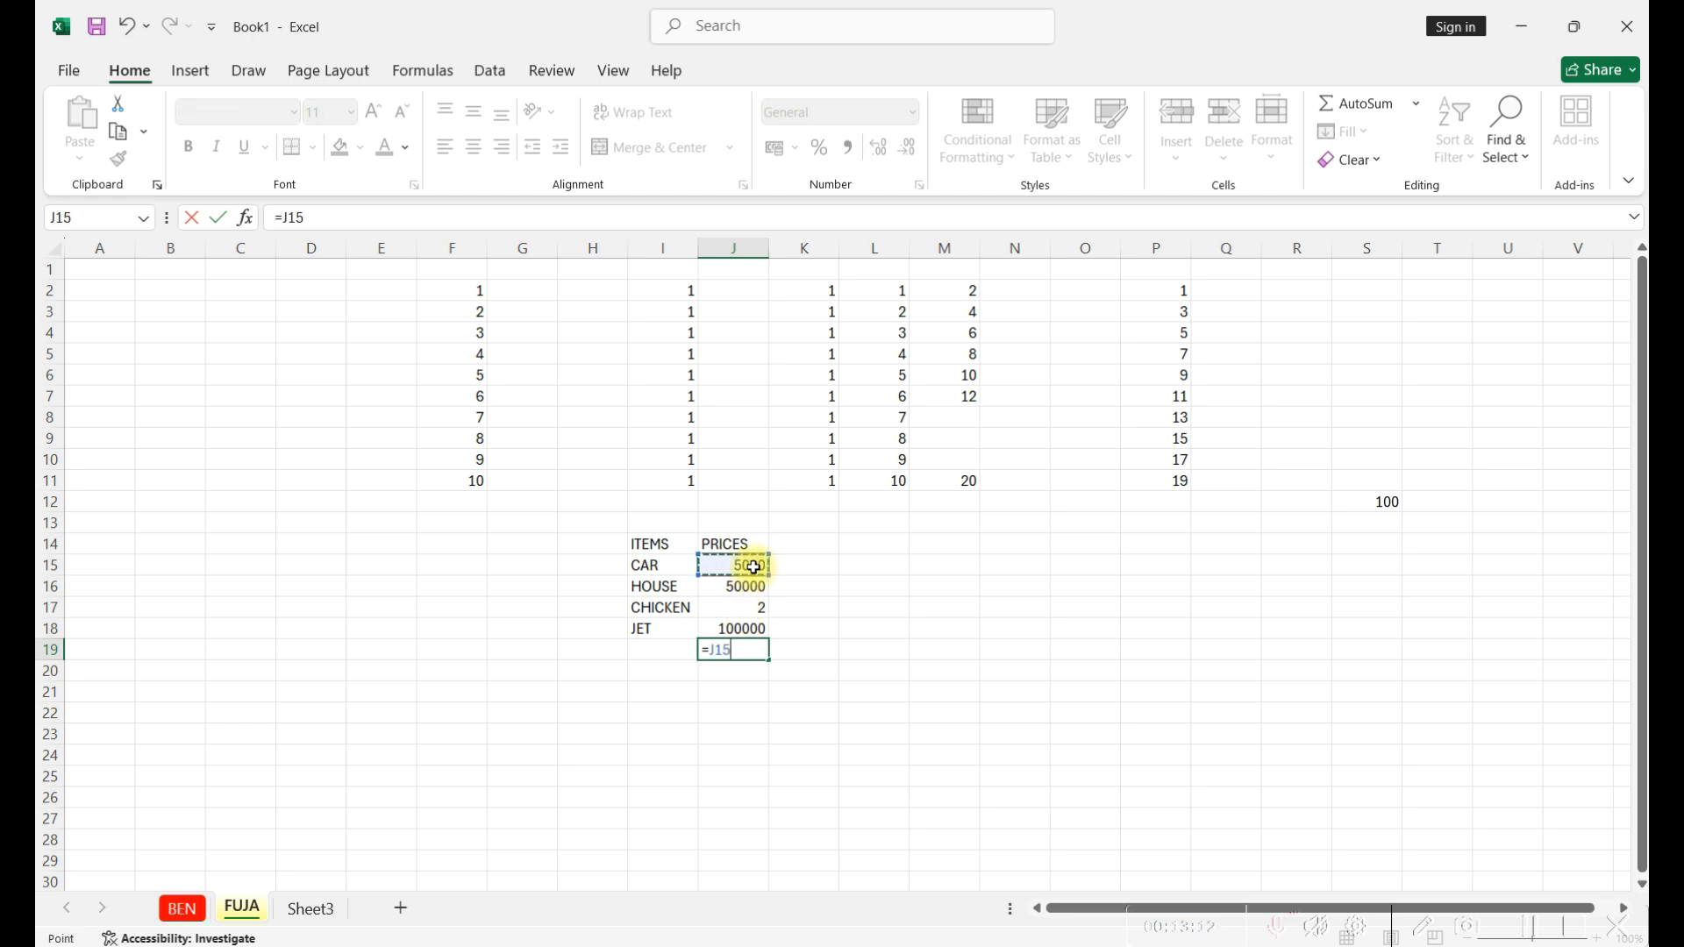
text(+)
click(744, 589)
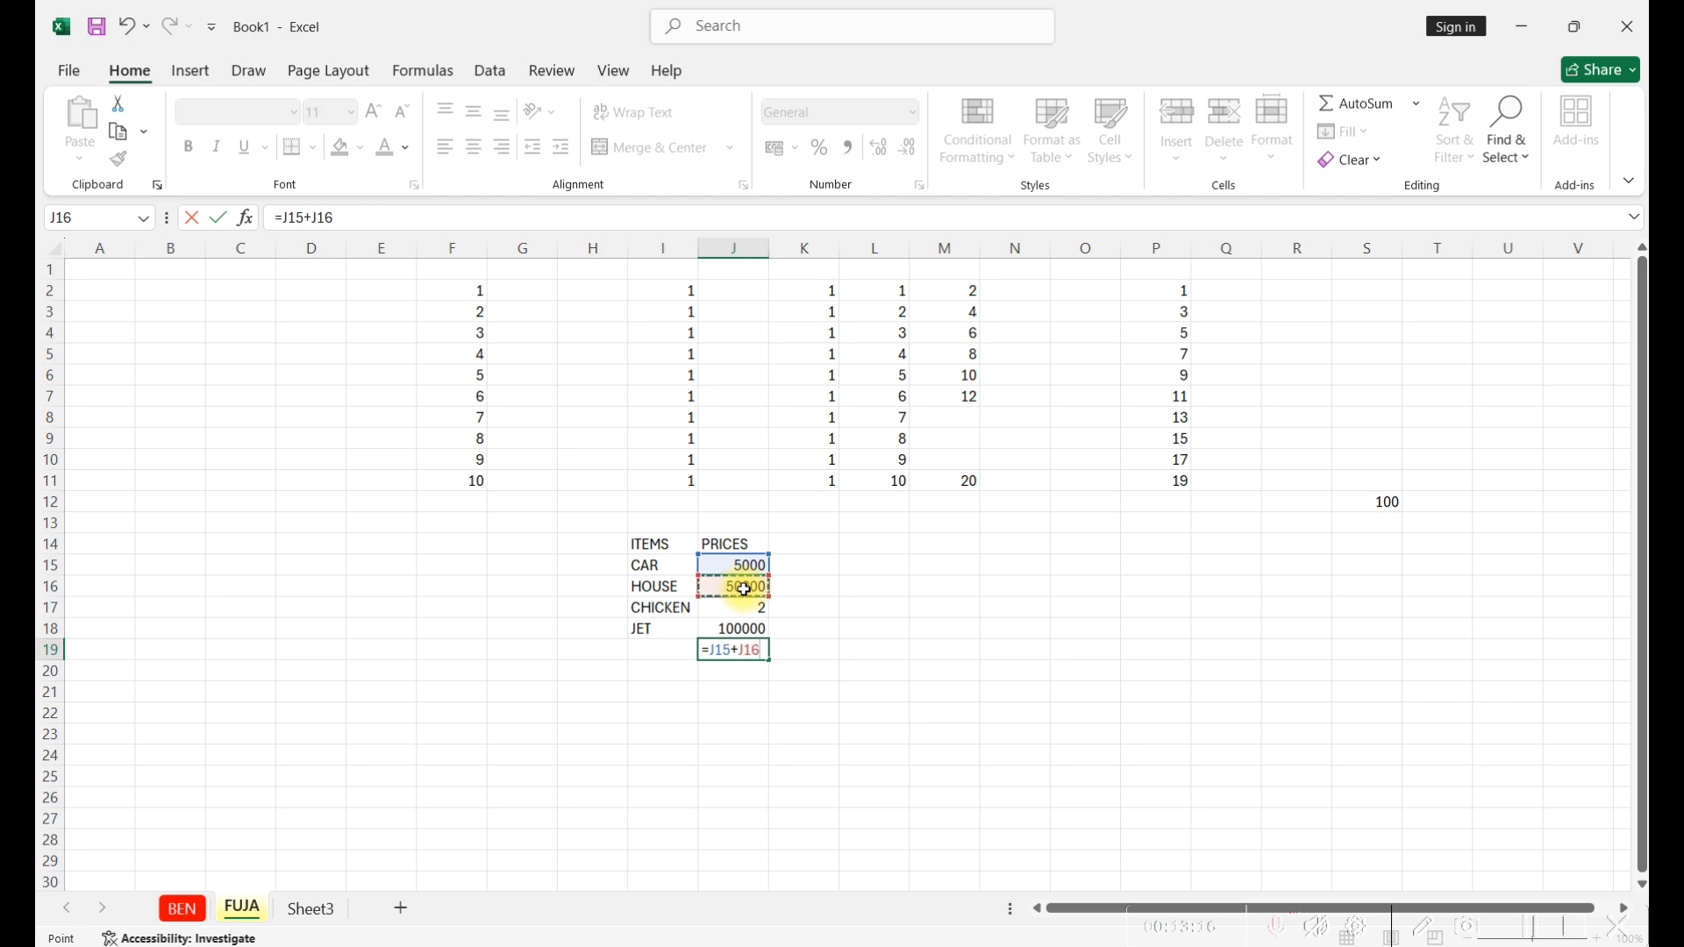
text(+)
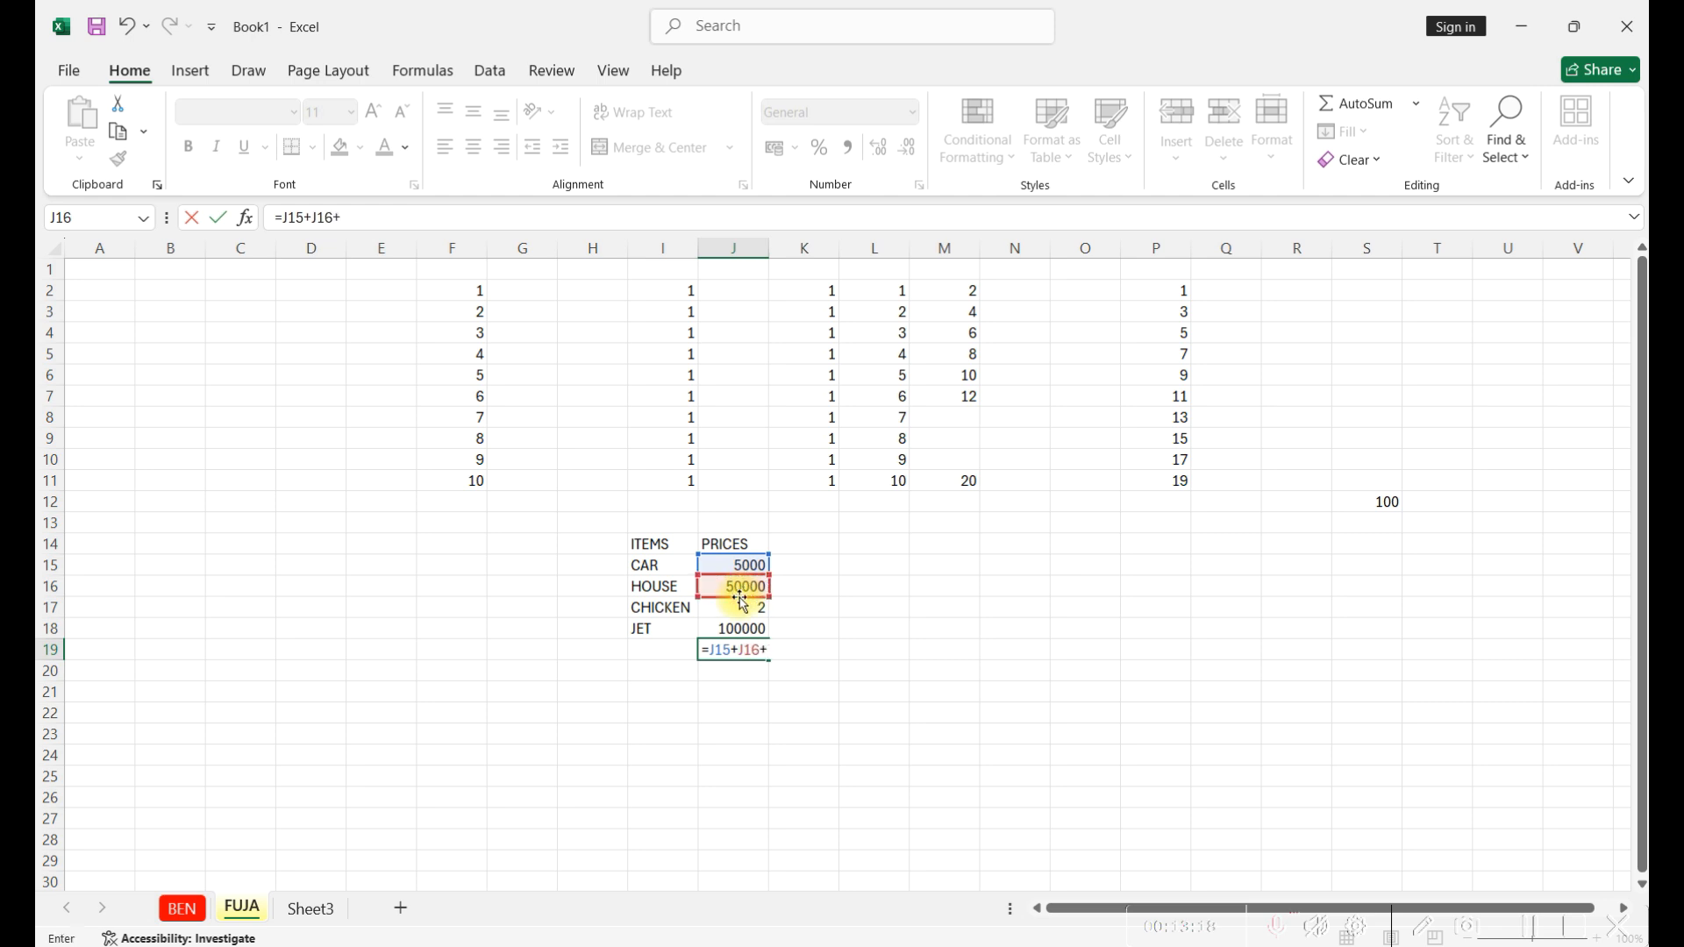
click(735, 606)
text(+)
click(744, 628)
key(Return)
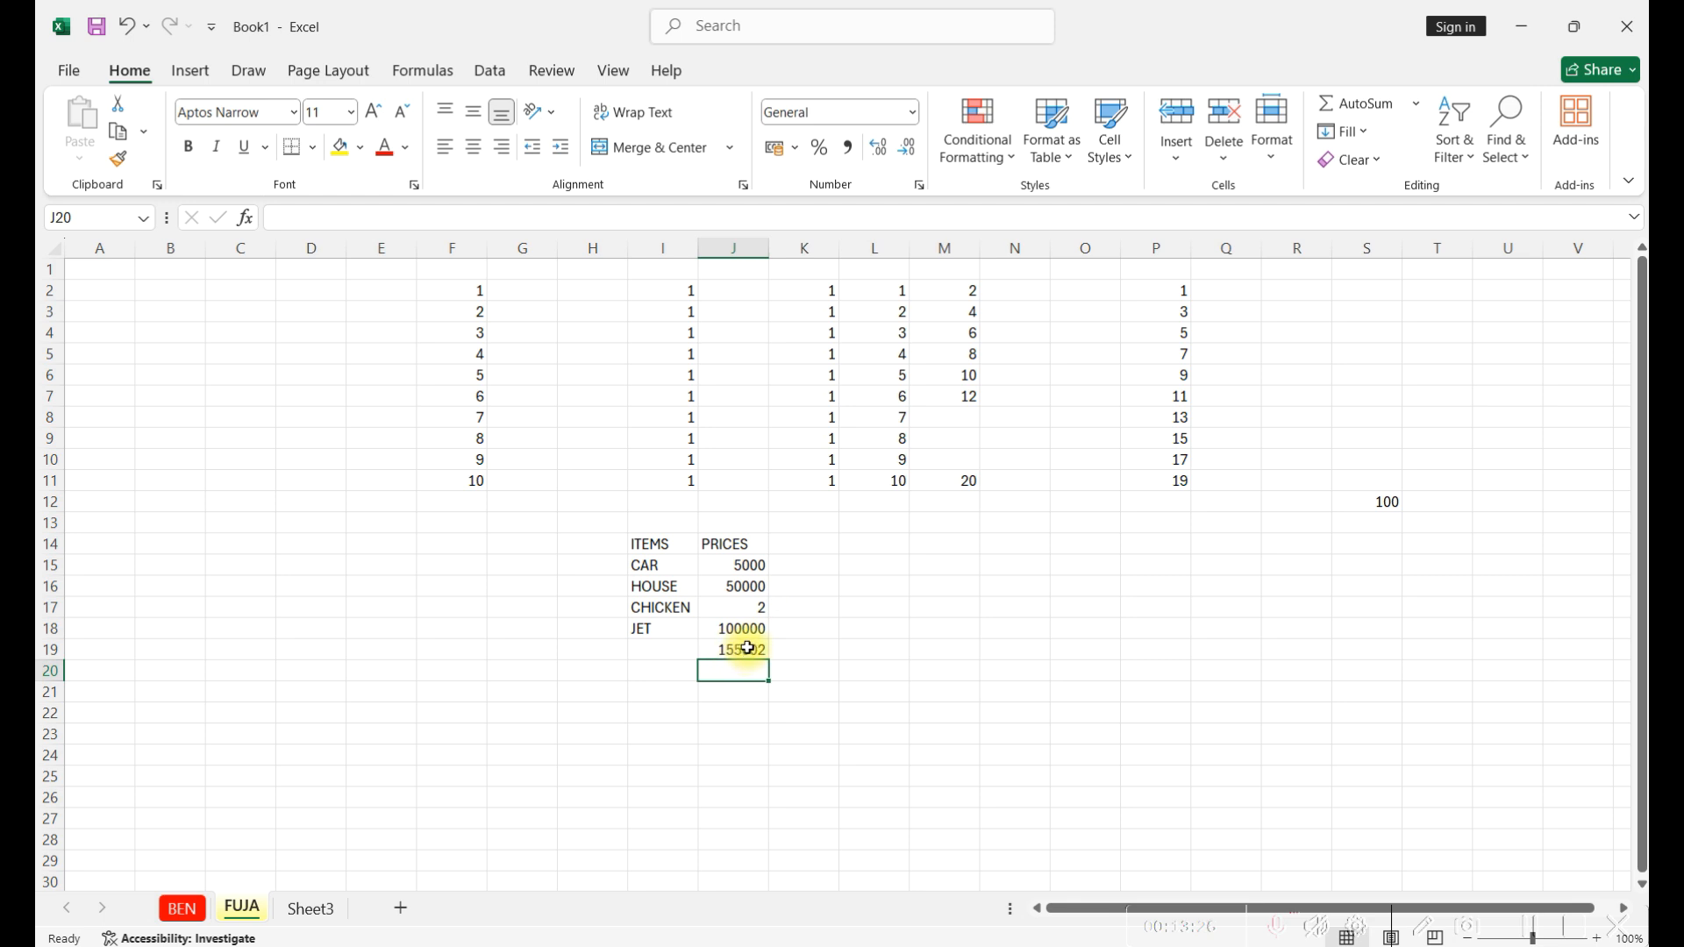
Select the prices J15:J18, and open the formula in cell J19 to examine its cell references.
drag(740, 564, 752, 628)
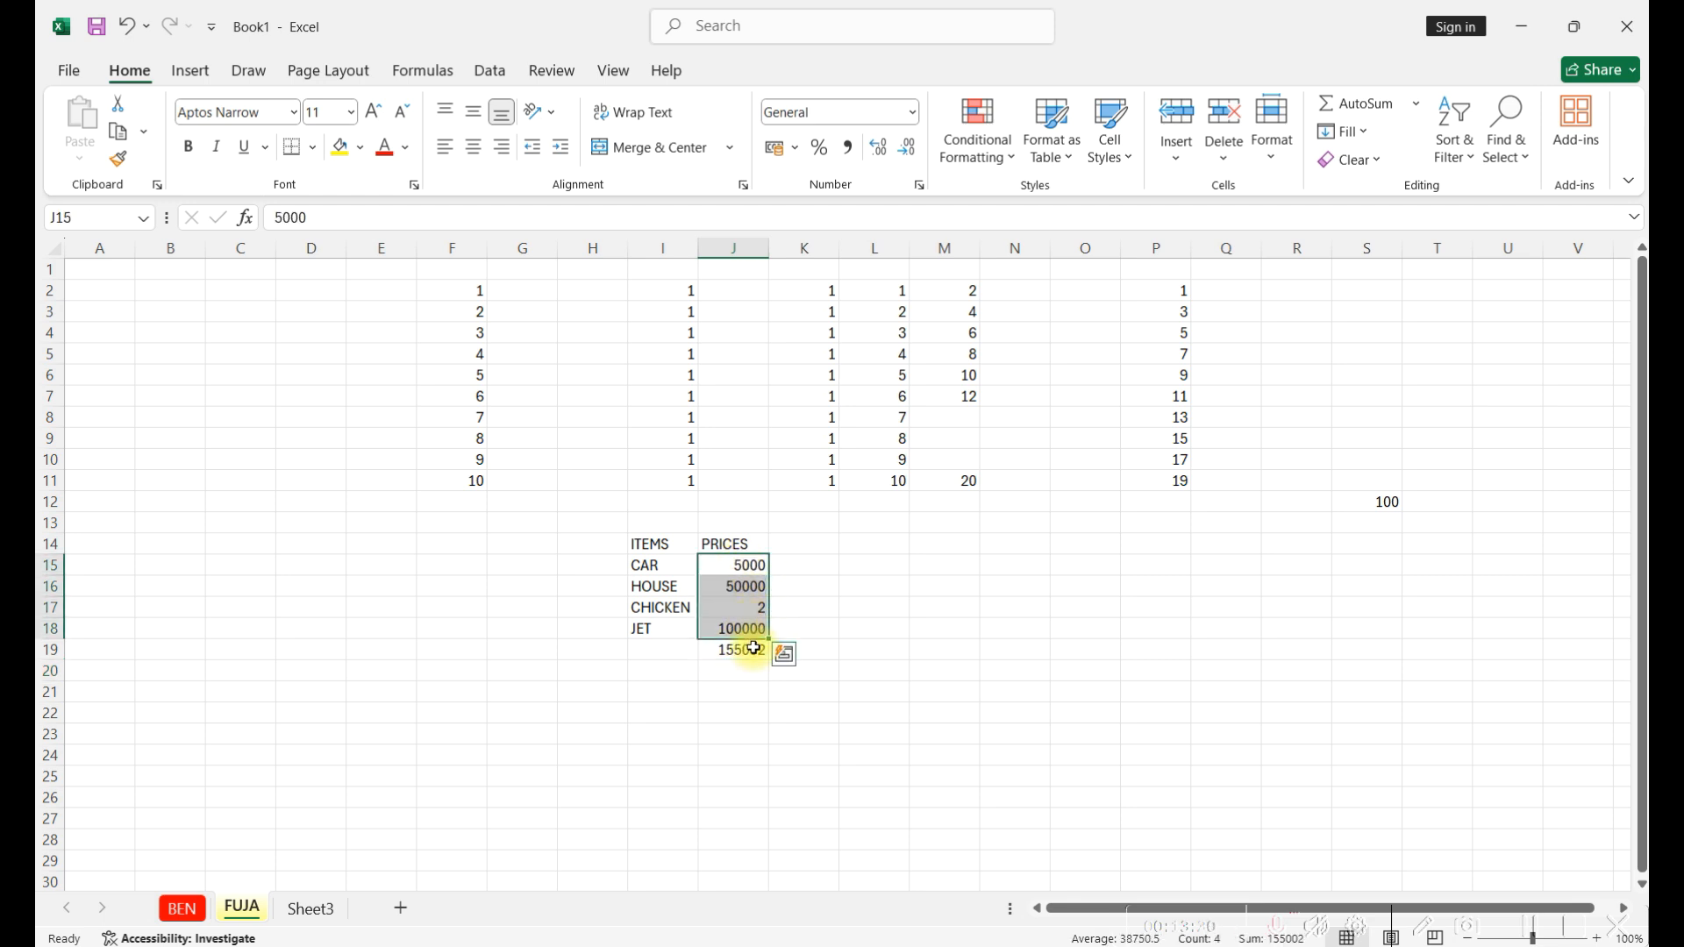
click(752, 648)
double_click(748, 656)
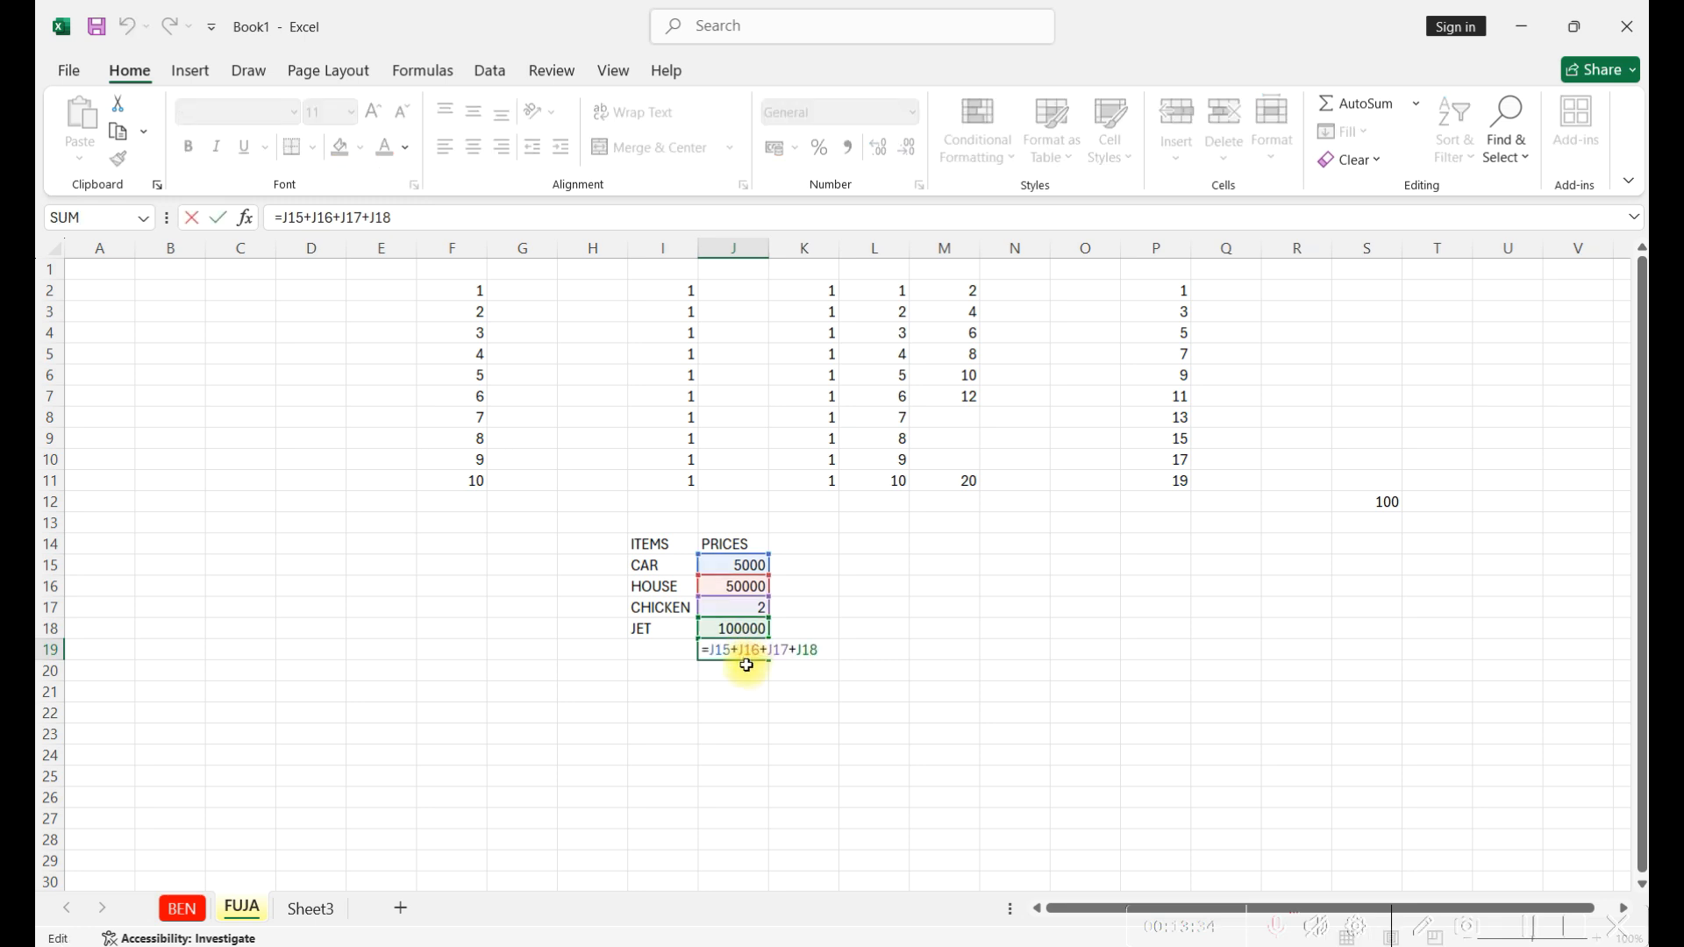
Replace the addition formula in cell J19 with =SUM(J15:J18).
key(BackSpace)
key(BackSpace)
key(BackSpace)
key(BackSpace)
key(BackSpace)
key(BackSpace)
key(BackSpace)
key(BackSpace)
key(BackSpace)
key(BackSpace)
key(BackSpace)
key(BackSpace)
key(BackSpace)
key(BackSpace)
key(BackSpace)
key(BackSpace)
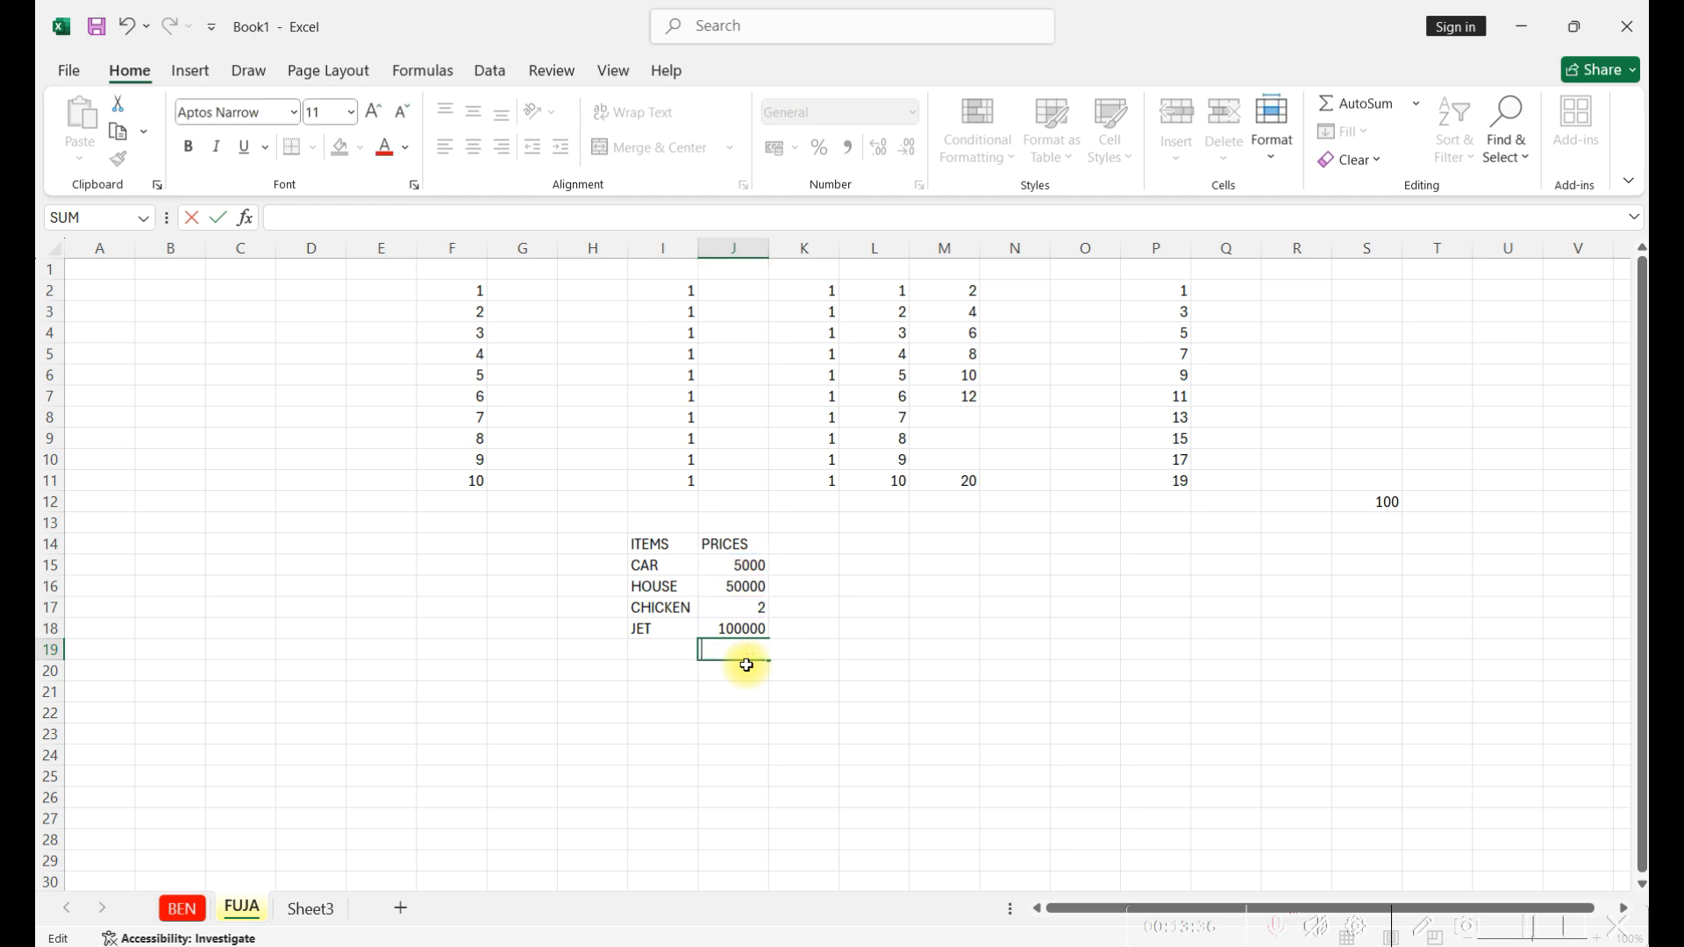
text(=S)
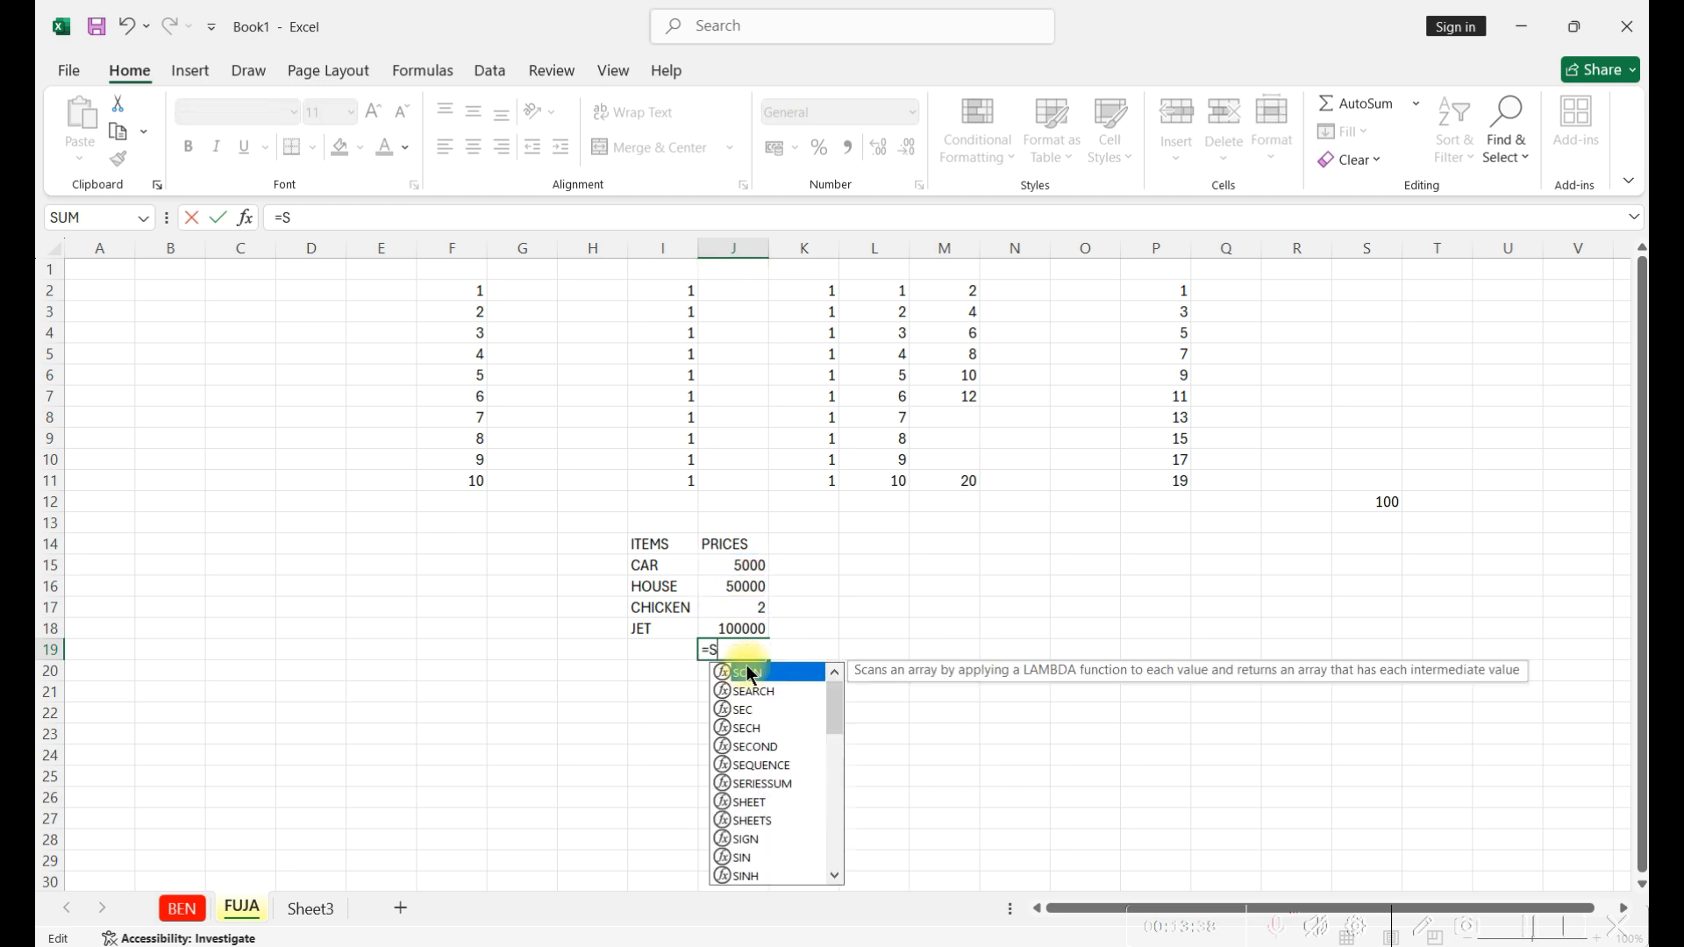
text(UM)
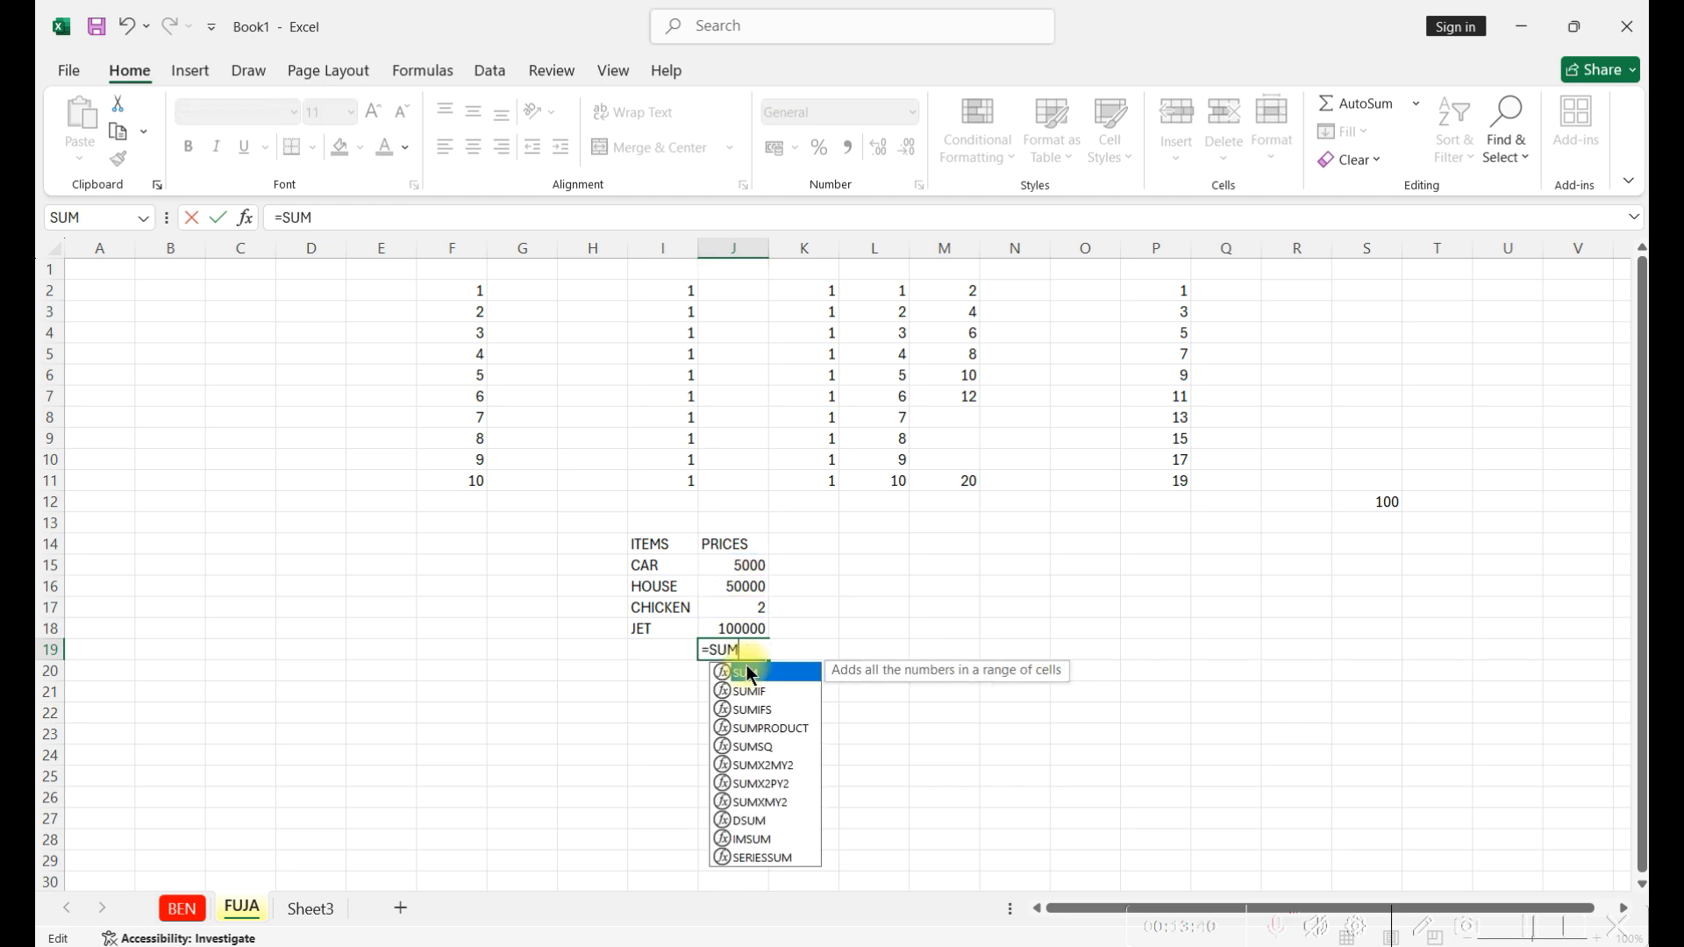
double_click(750, 672)
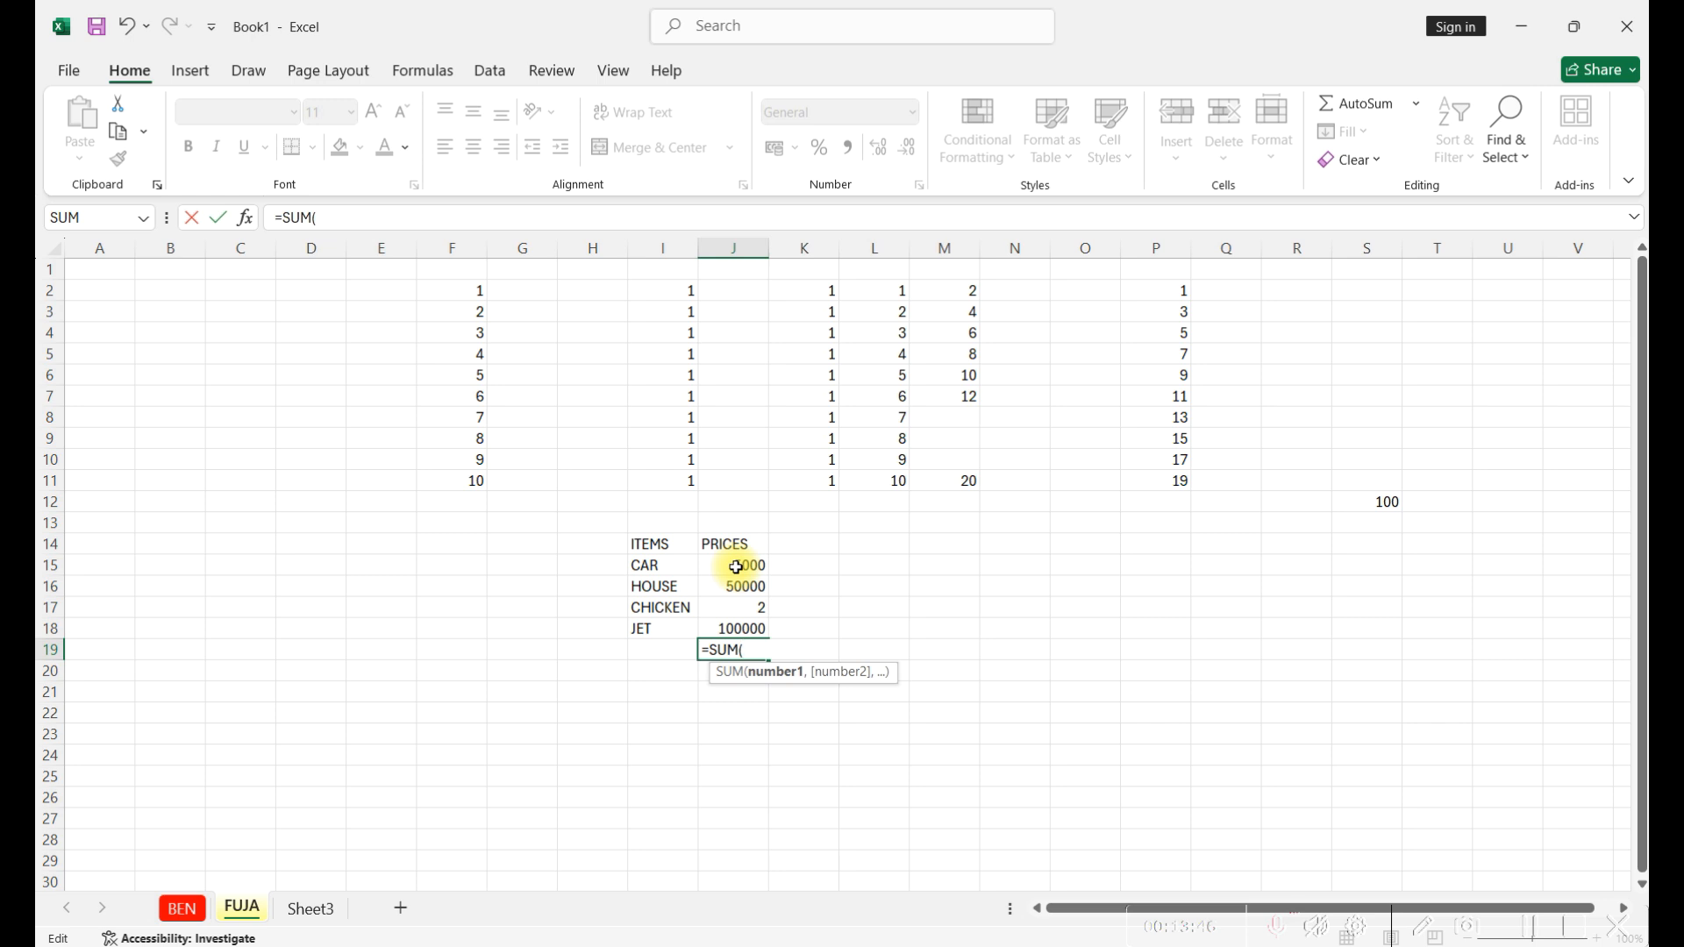
text(J15)
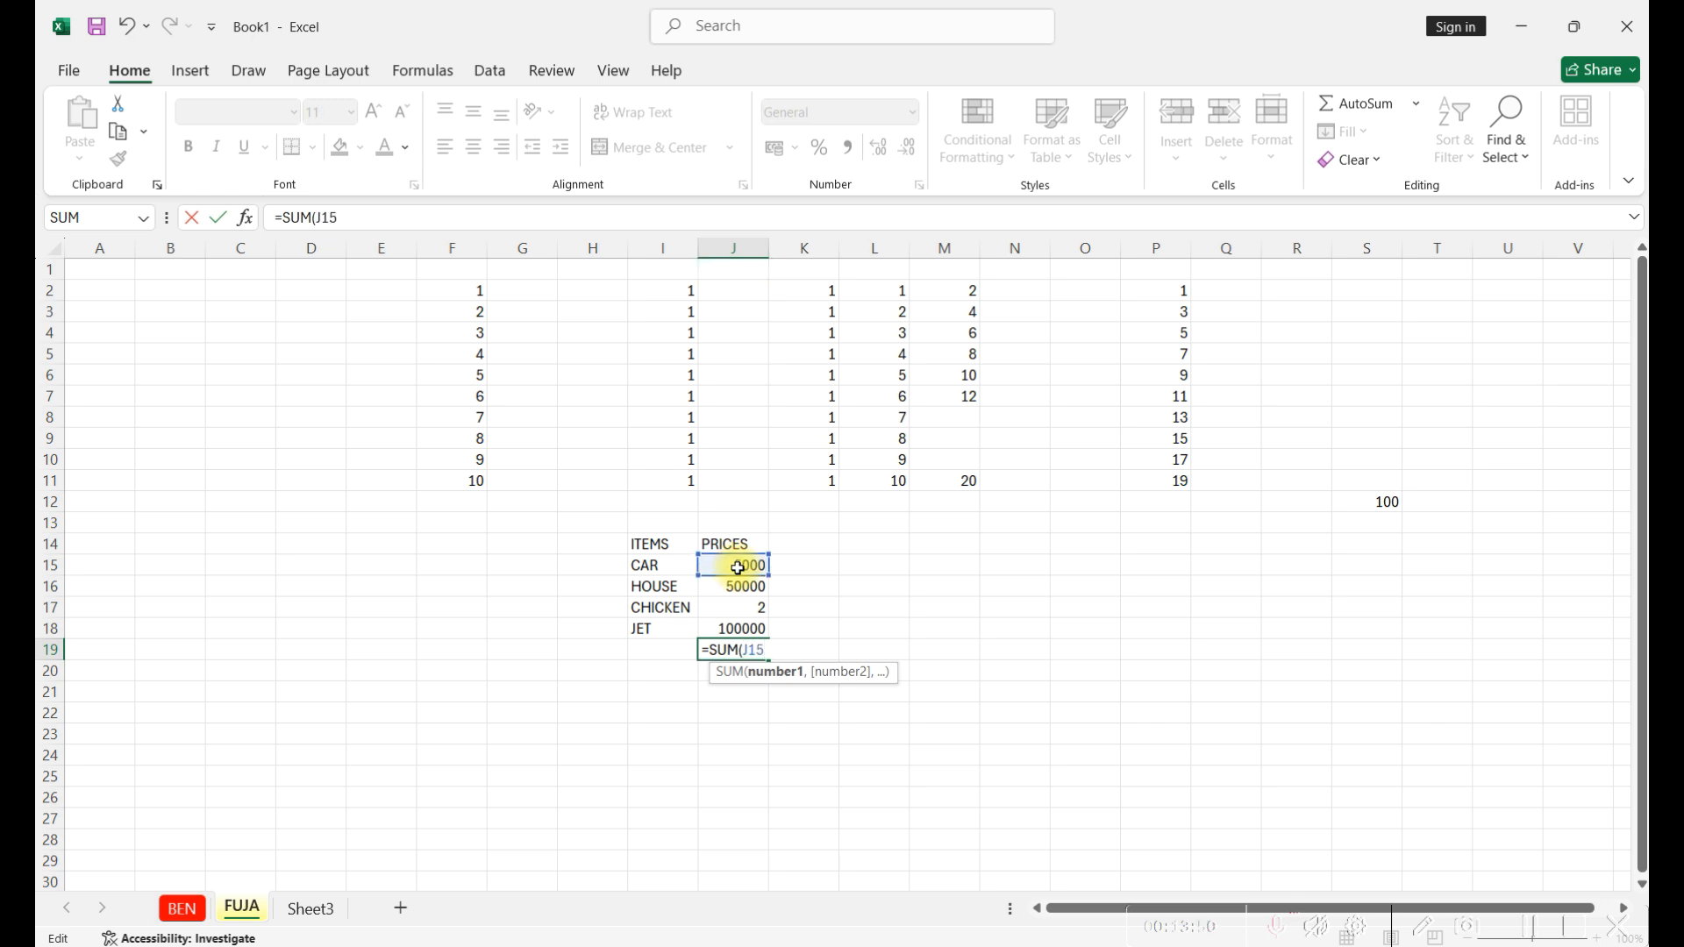
text(:J)
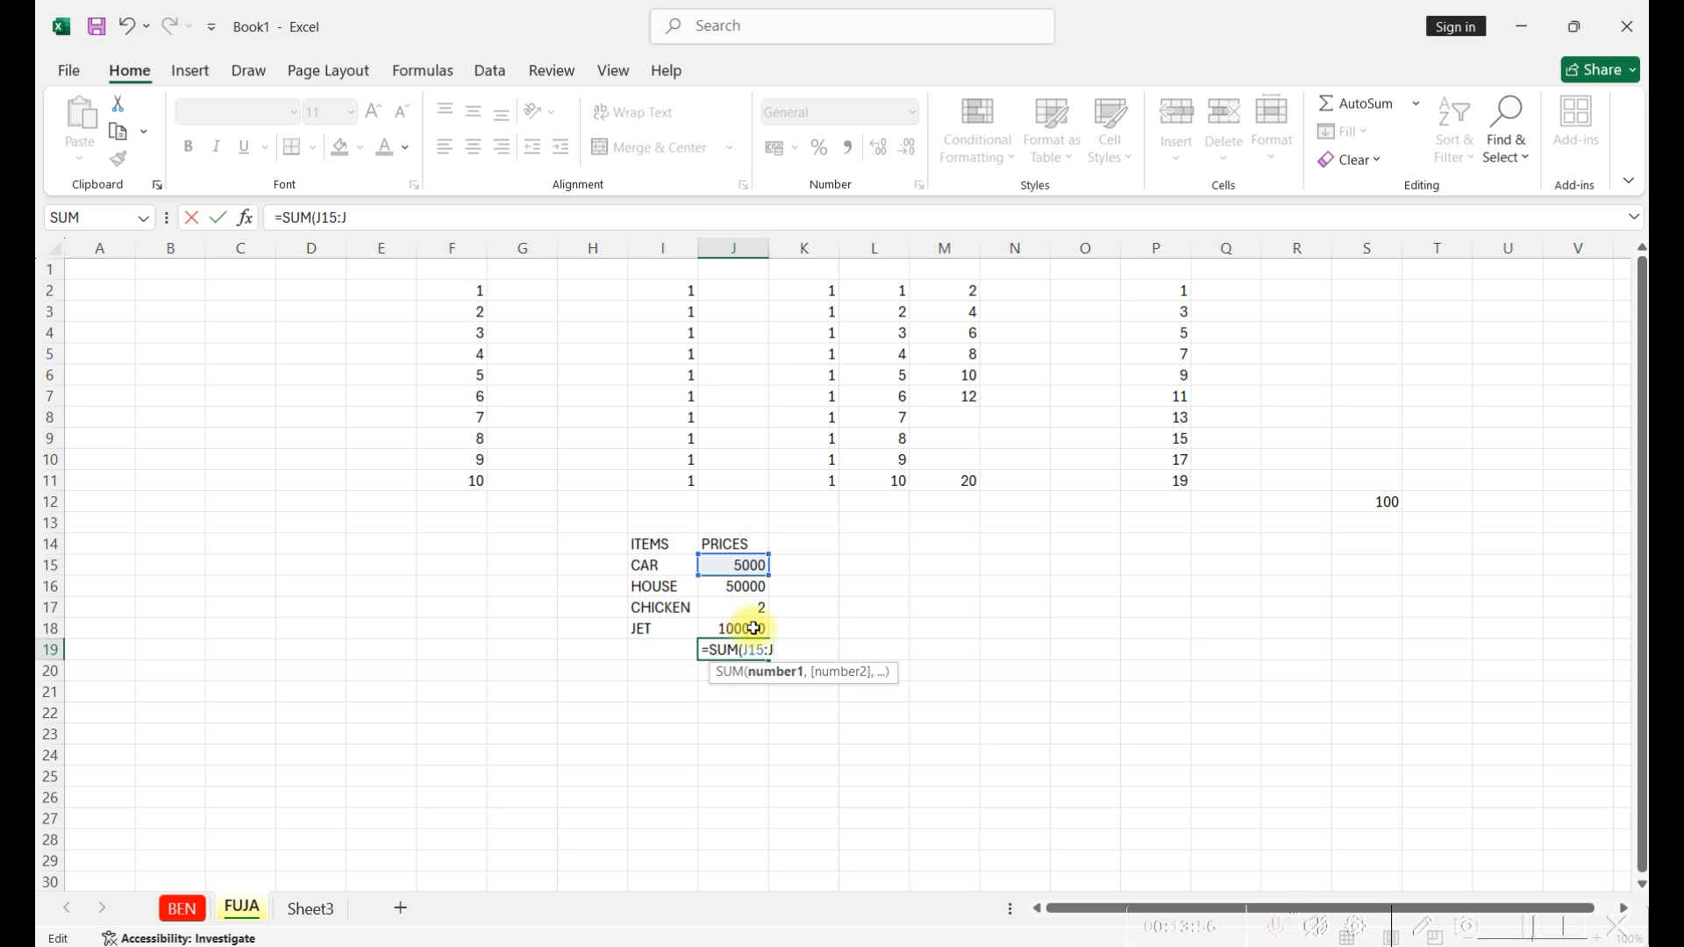
text(18)
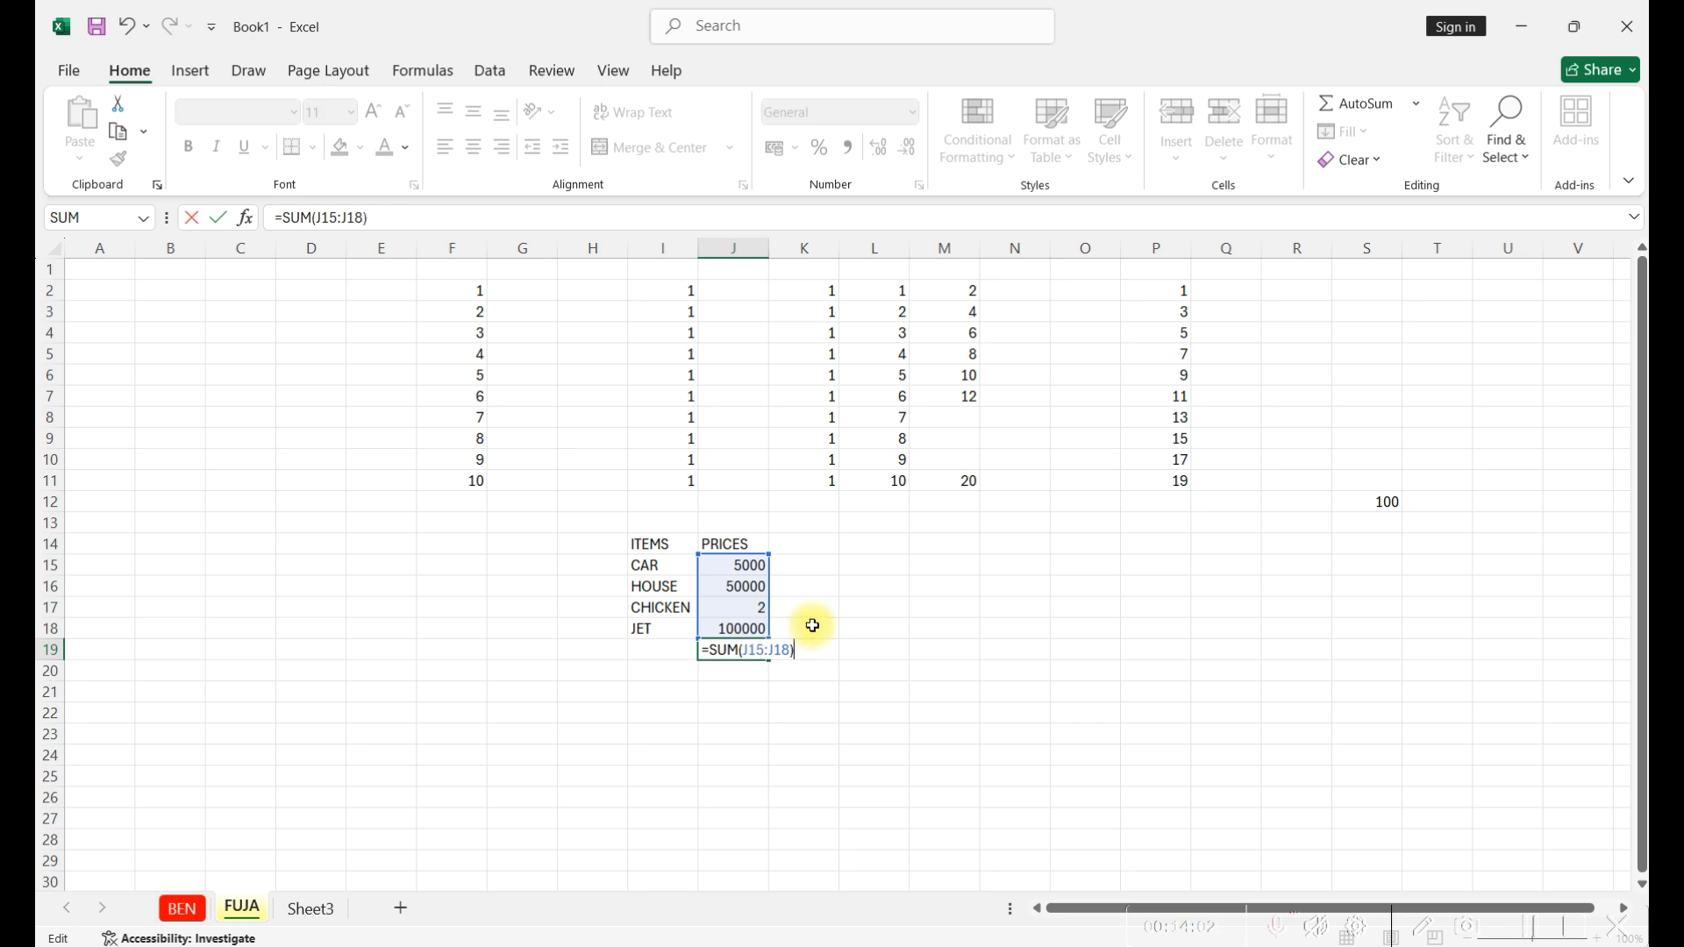
key(Return)
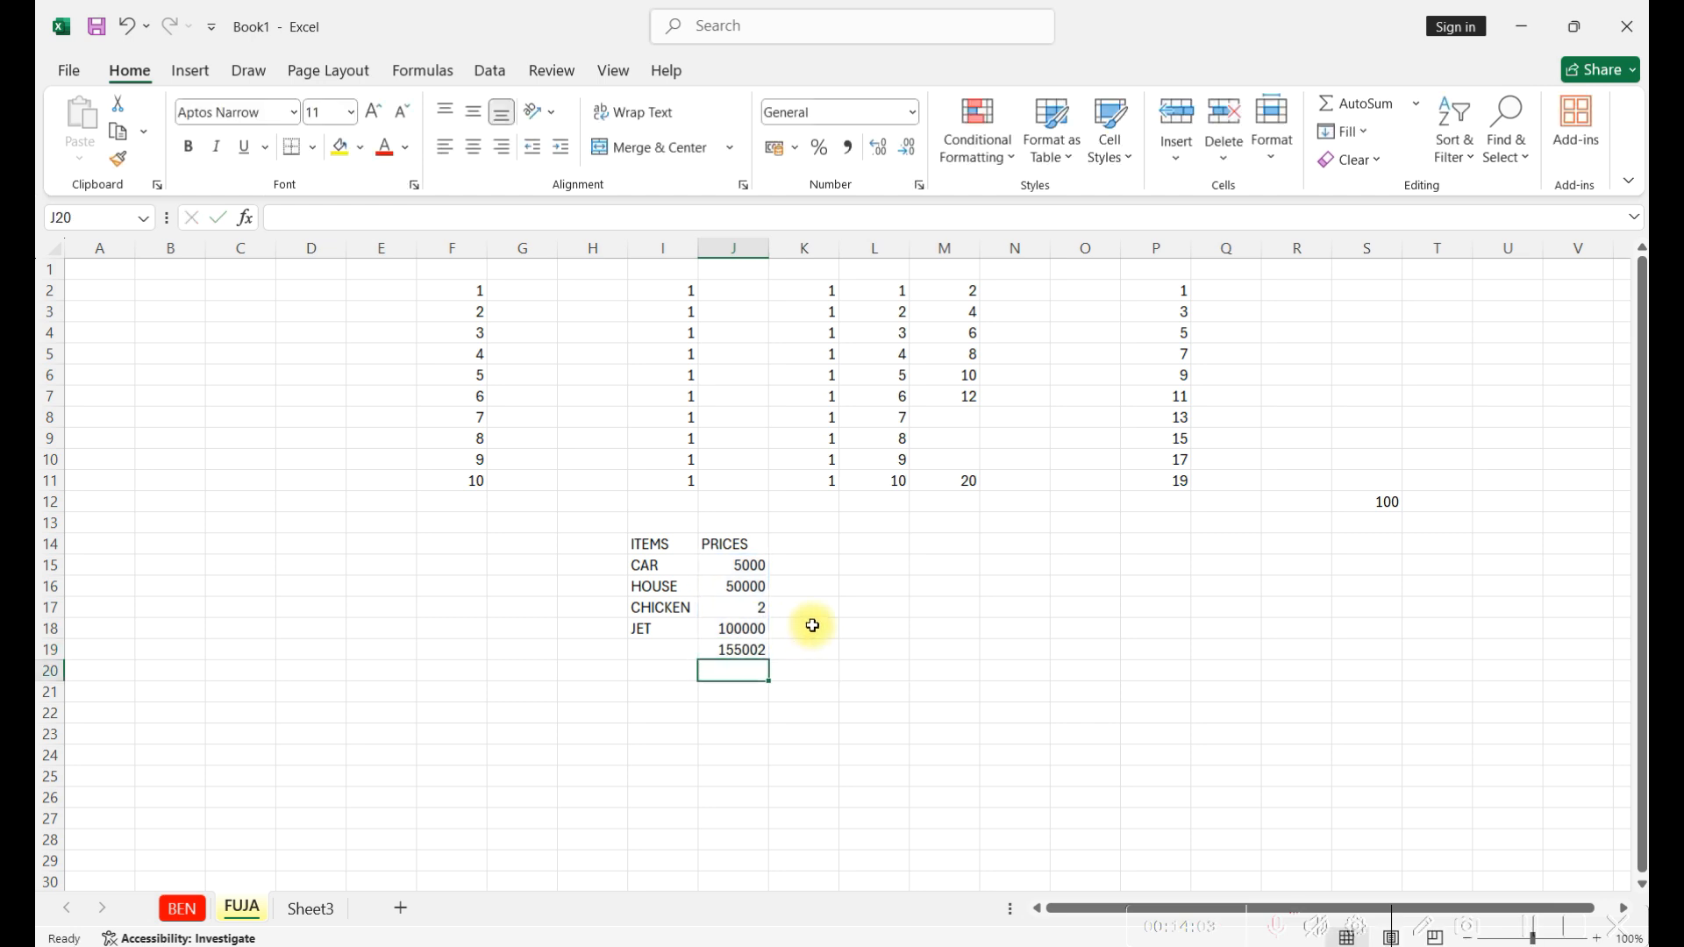
click(730, 650)
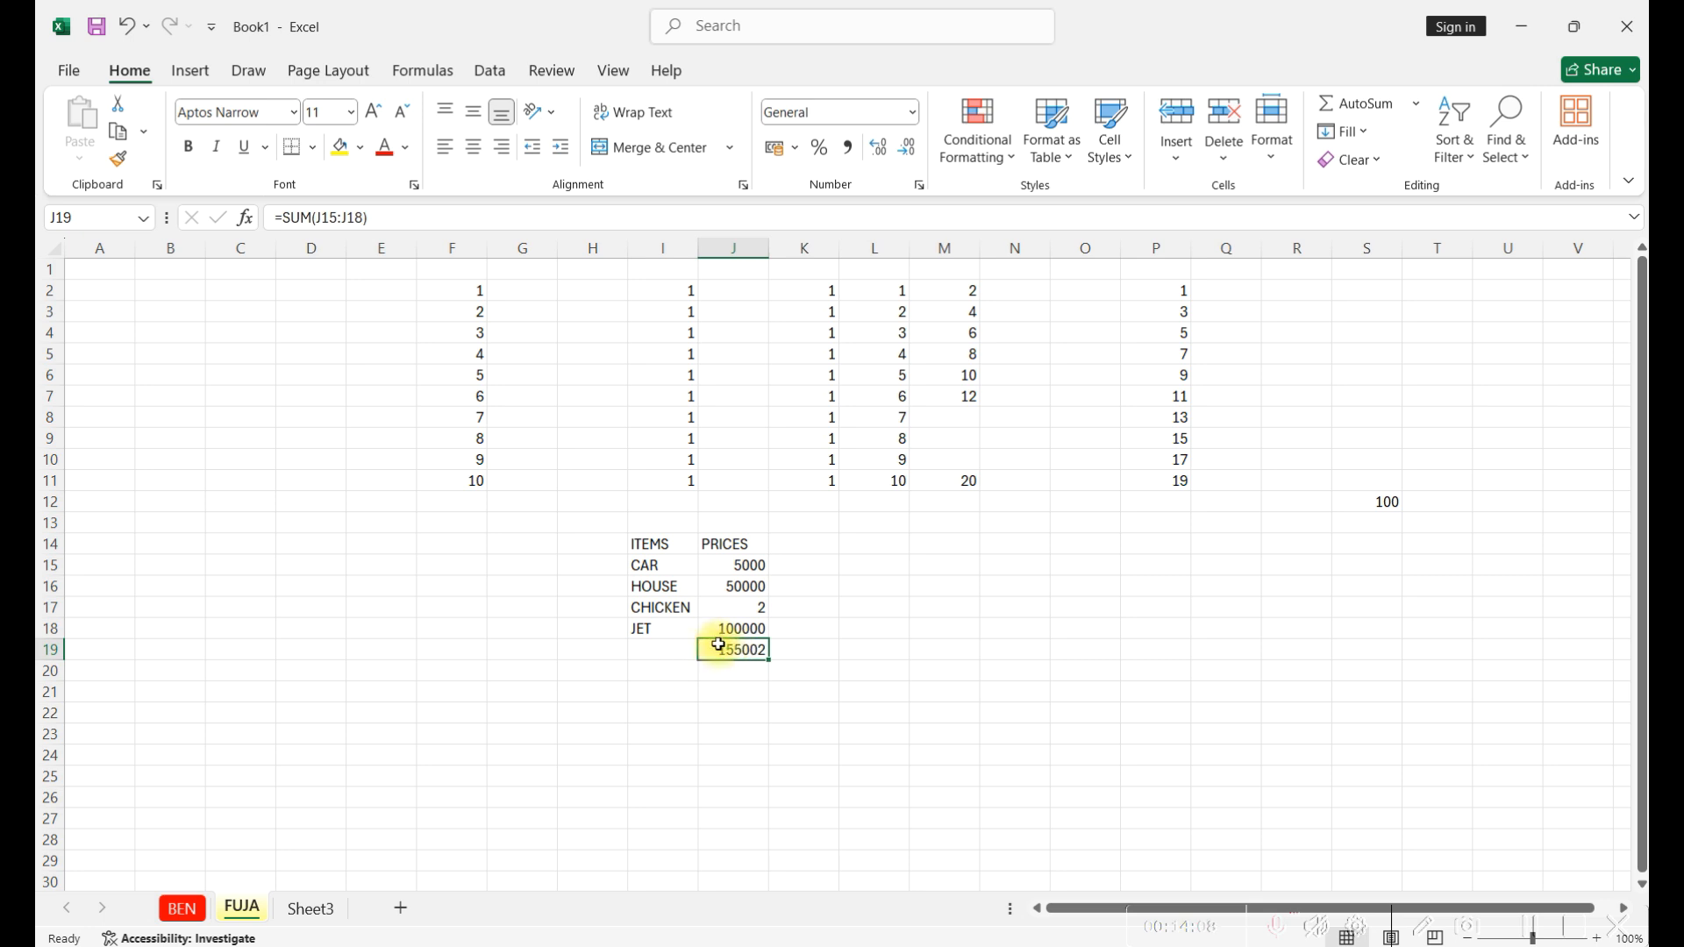
Enter the label TOTAL in cell I19 beside the sum of the prices.
click(673, 652)
text(T)
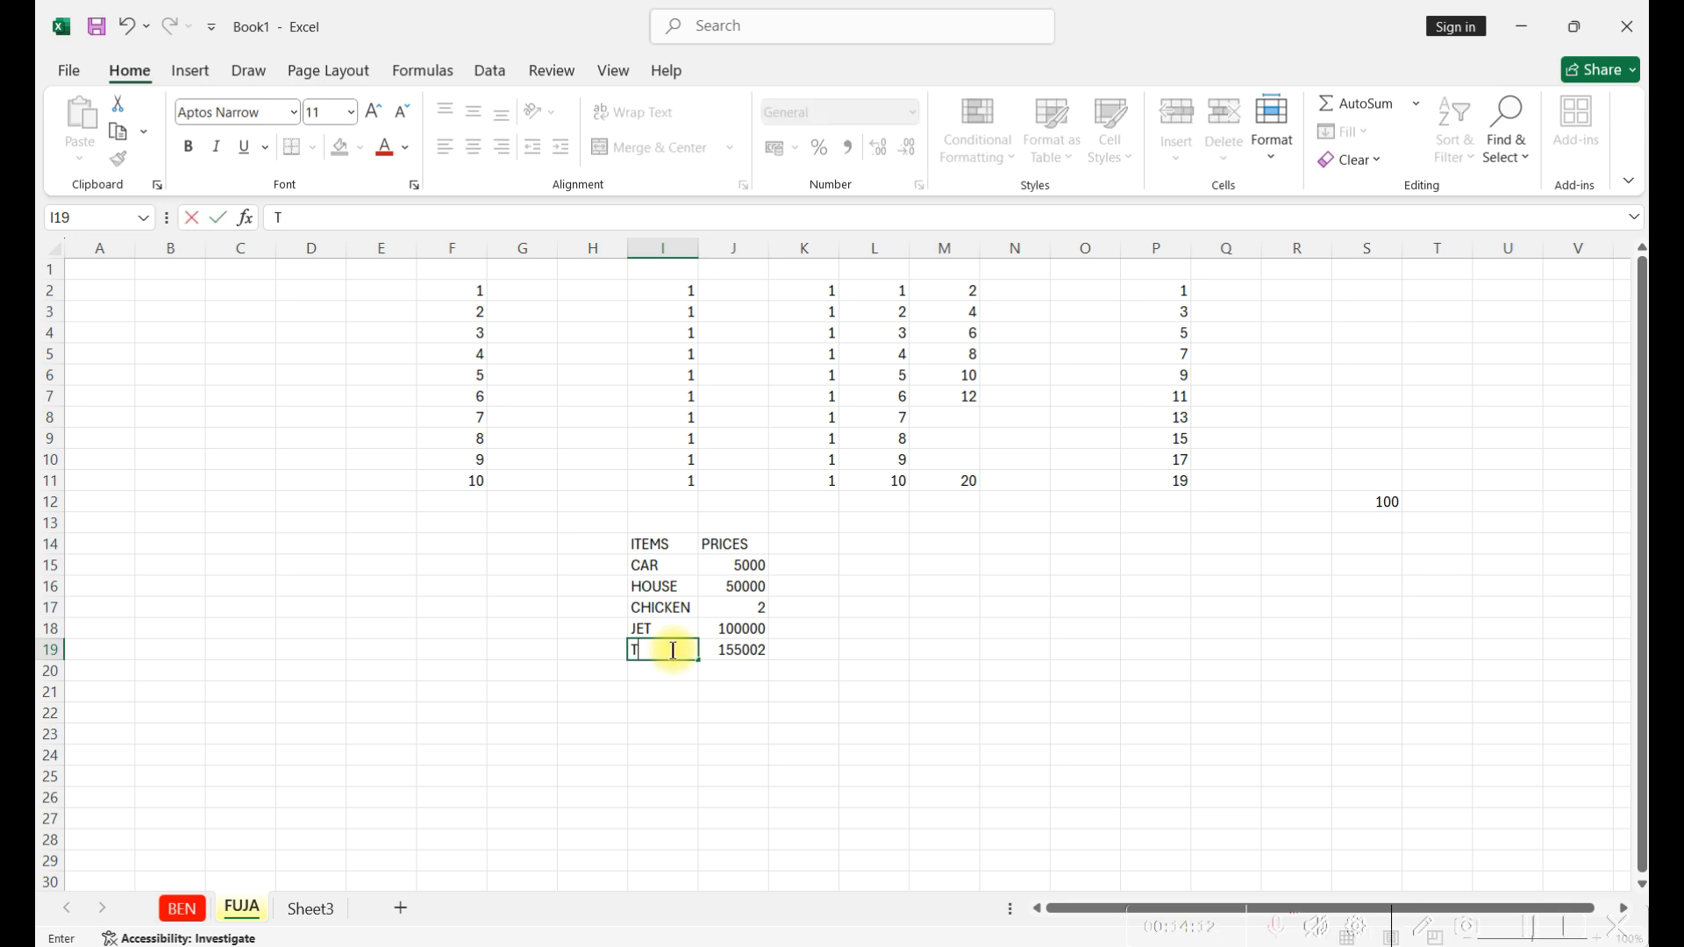
text(OTAL)
click(805, 673)
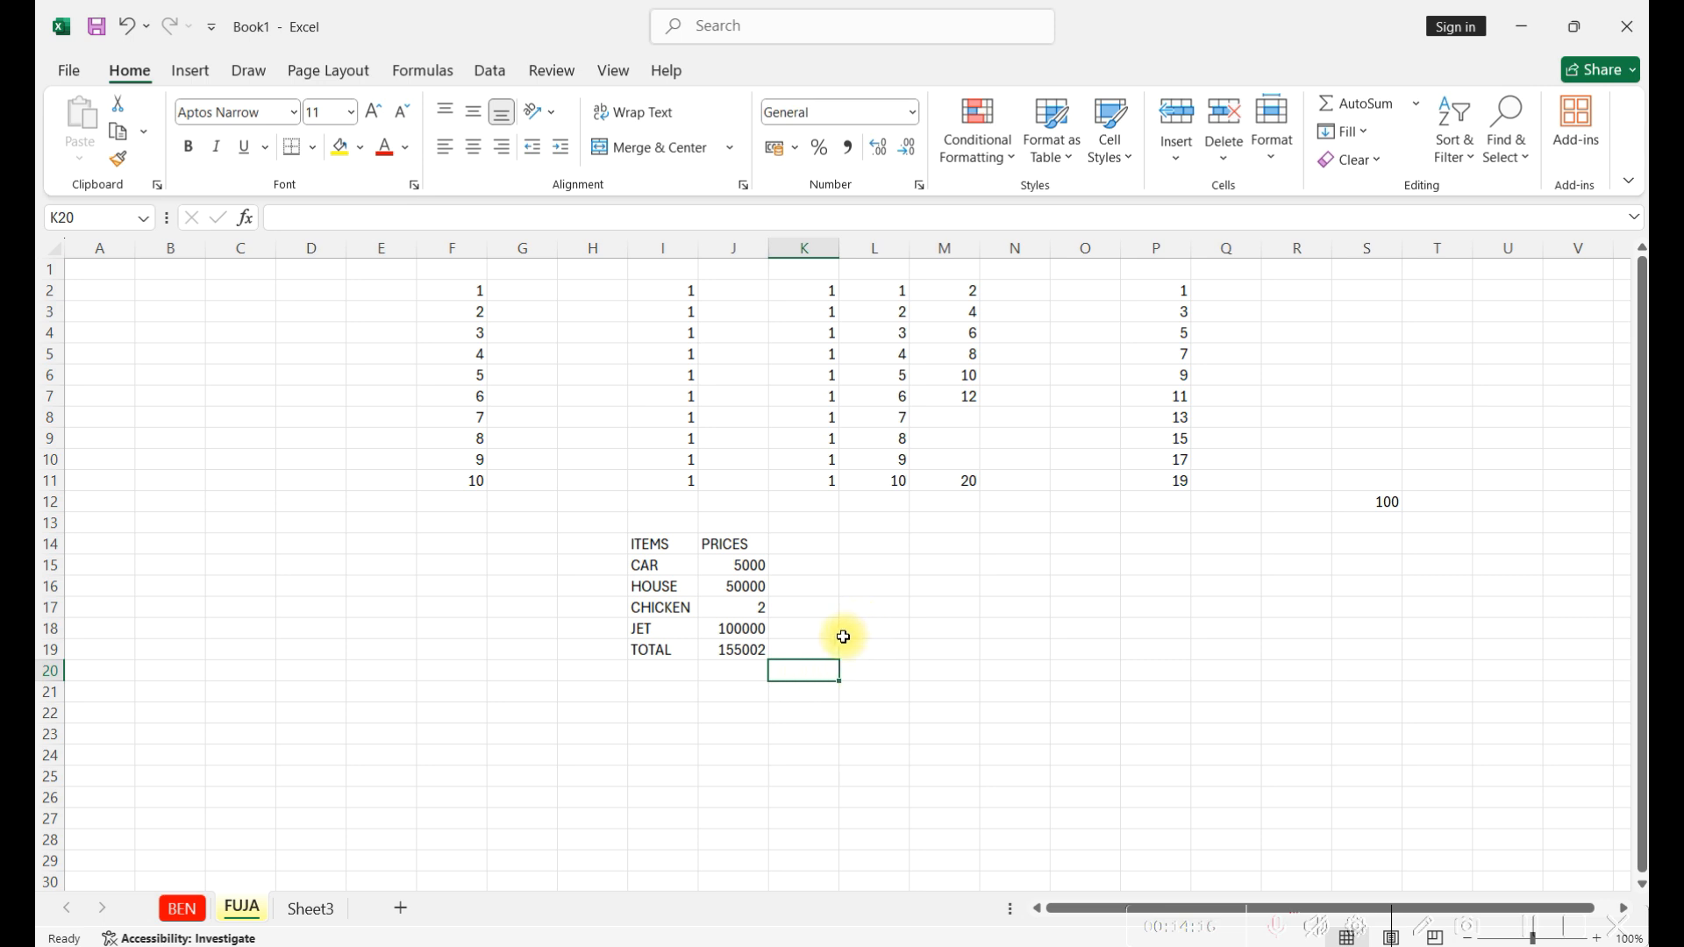
Set the CAR price in cell J15 to 8000.
click(735, 568)
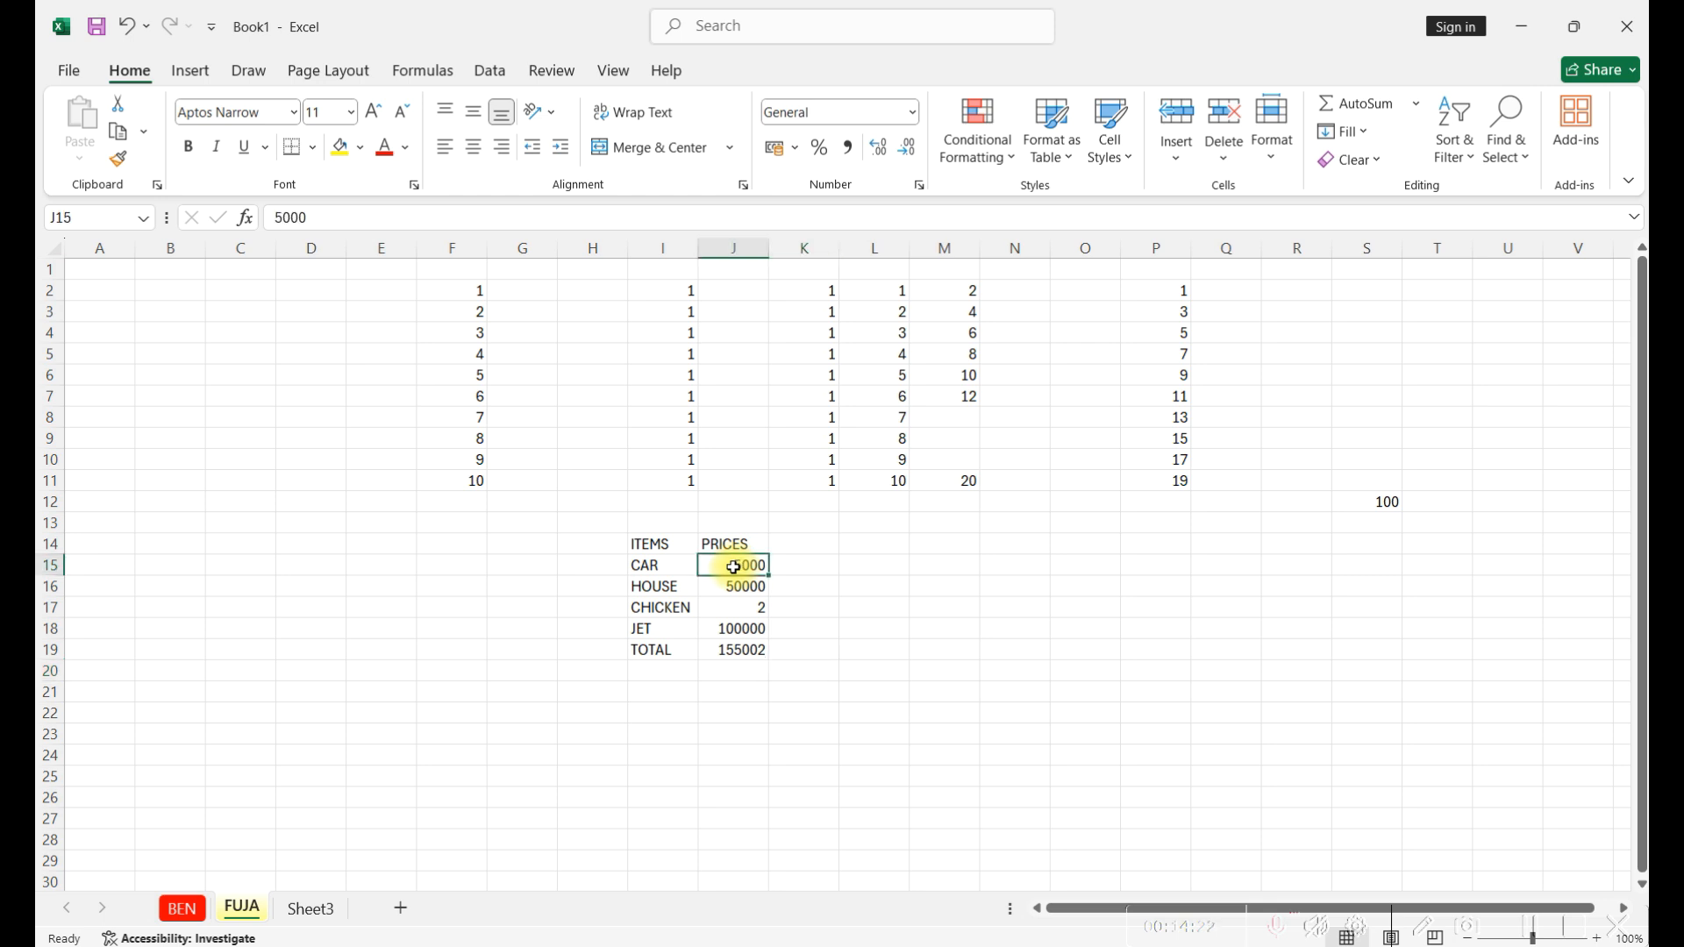
double_click(735, 567)
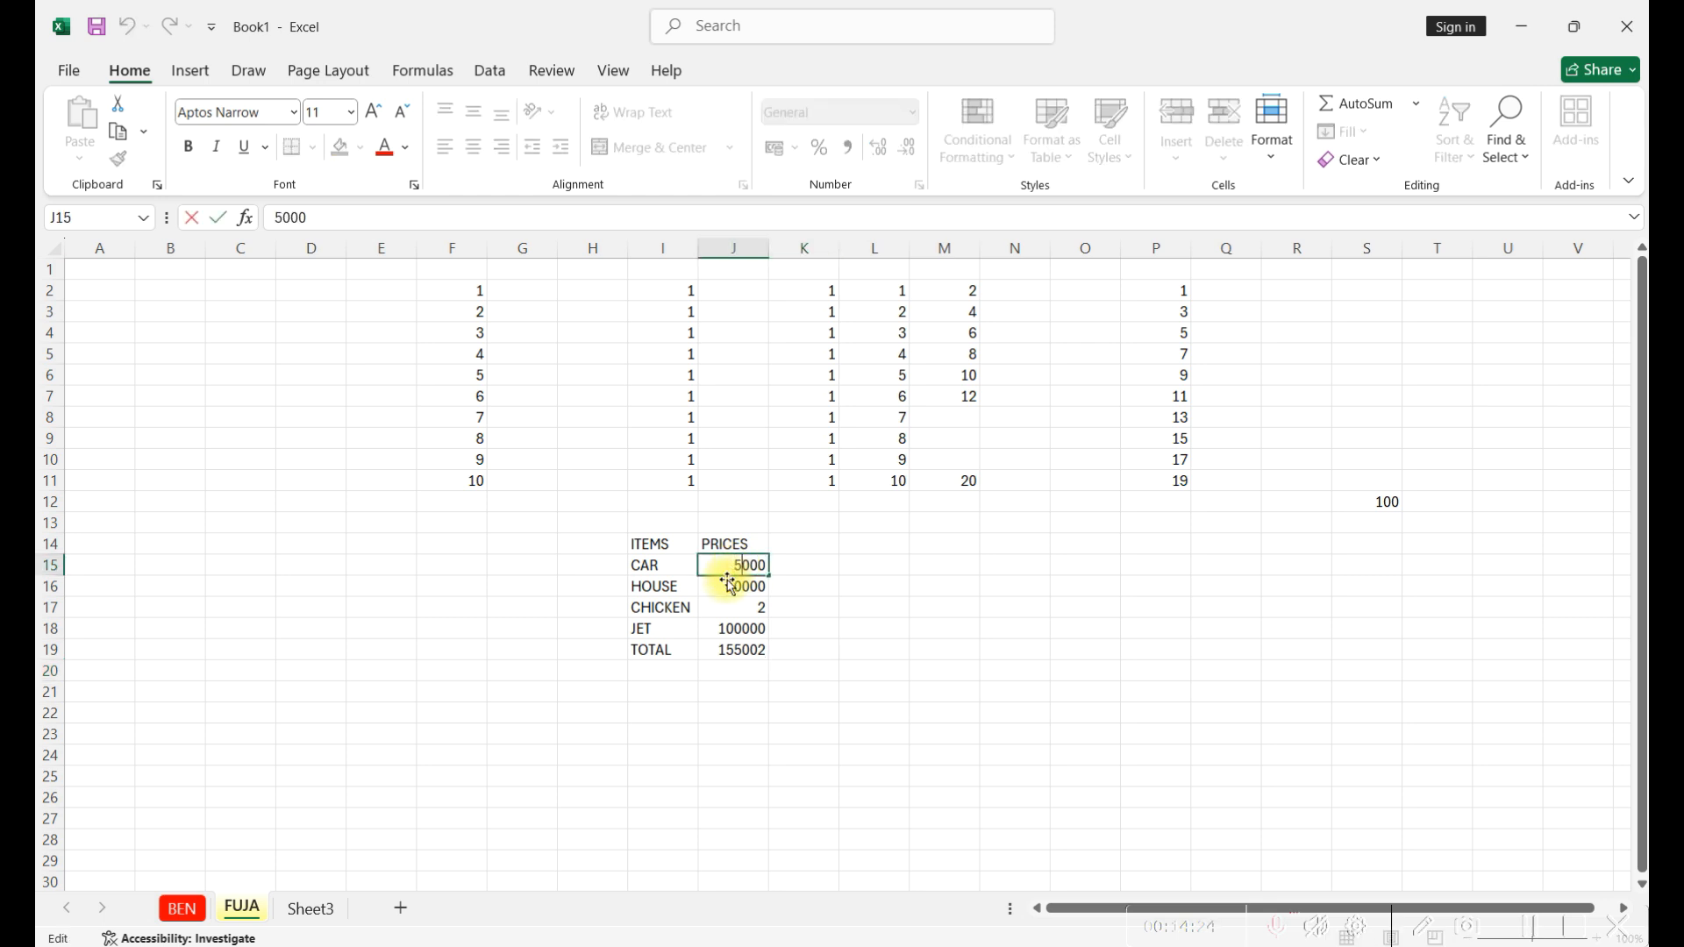
key(BackSpace)
key(BackSpace)
key(BackSpace)
key(BackSpace)
text(8000)
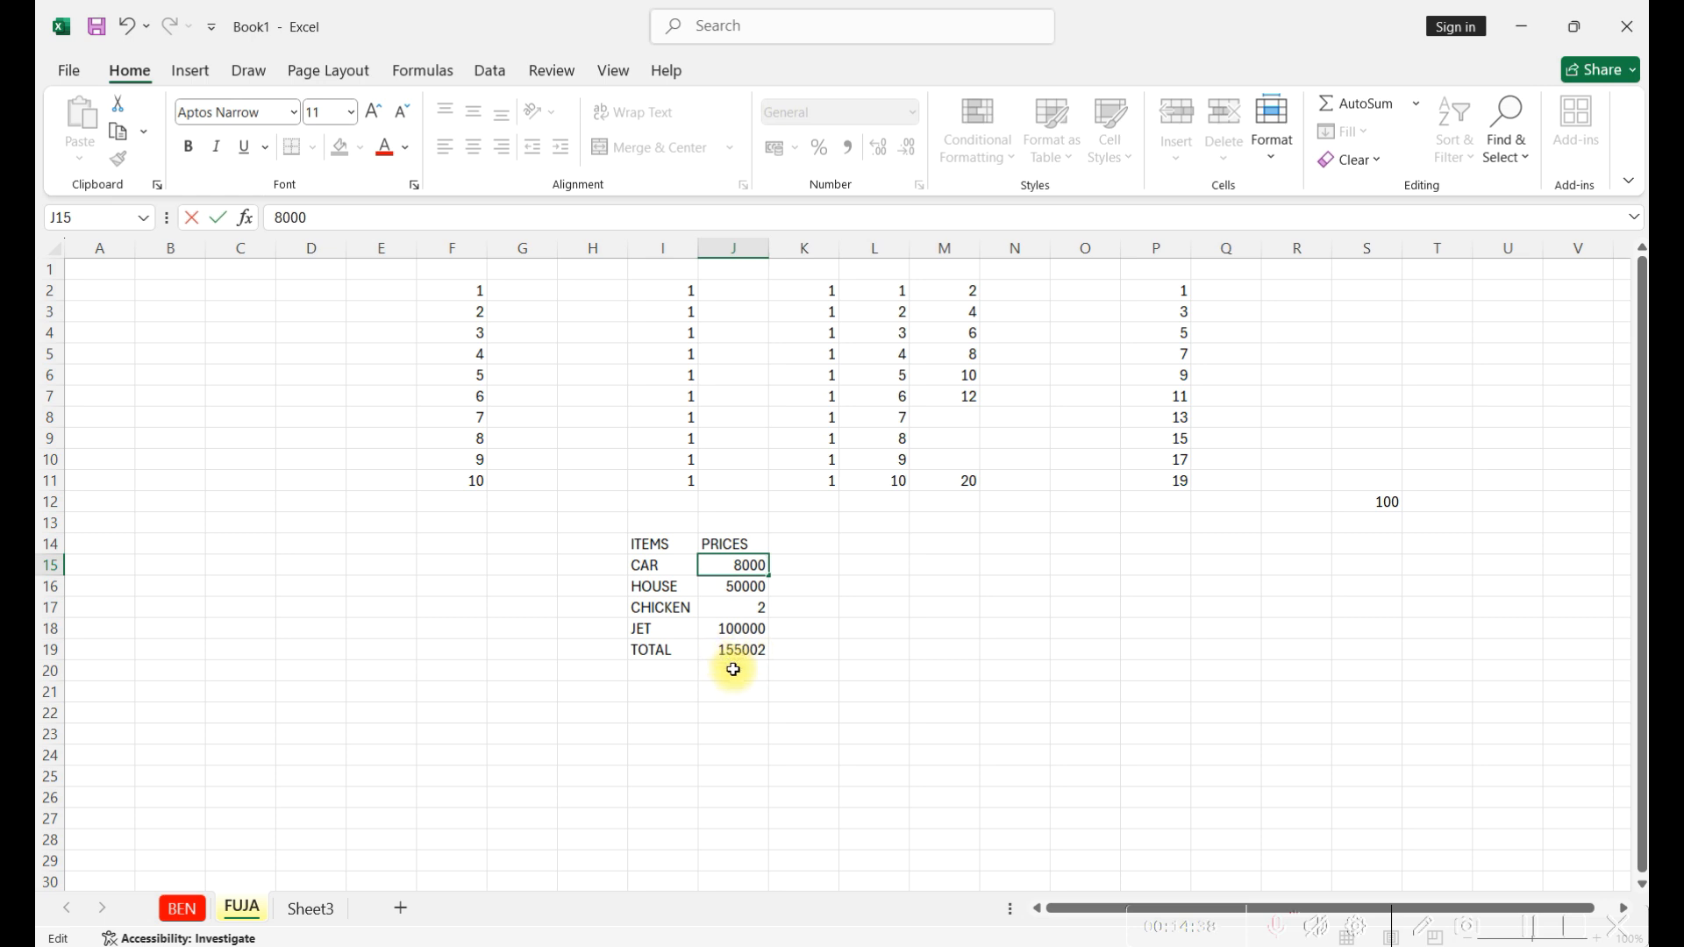
key(Return)
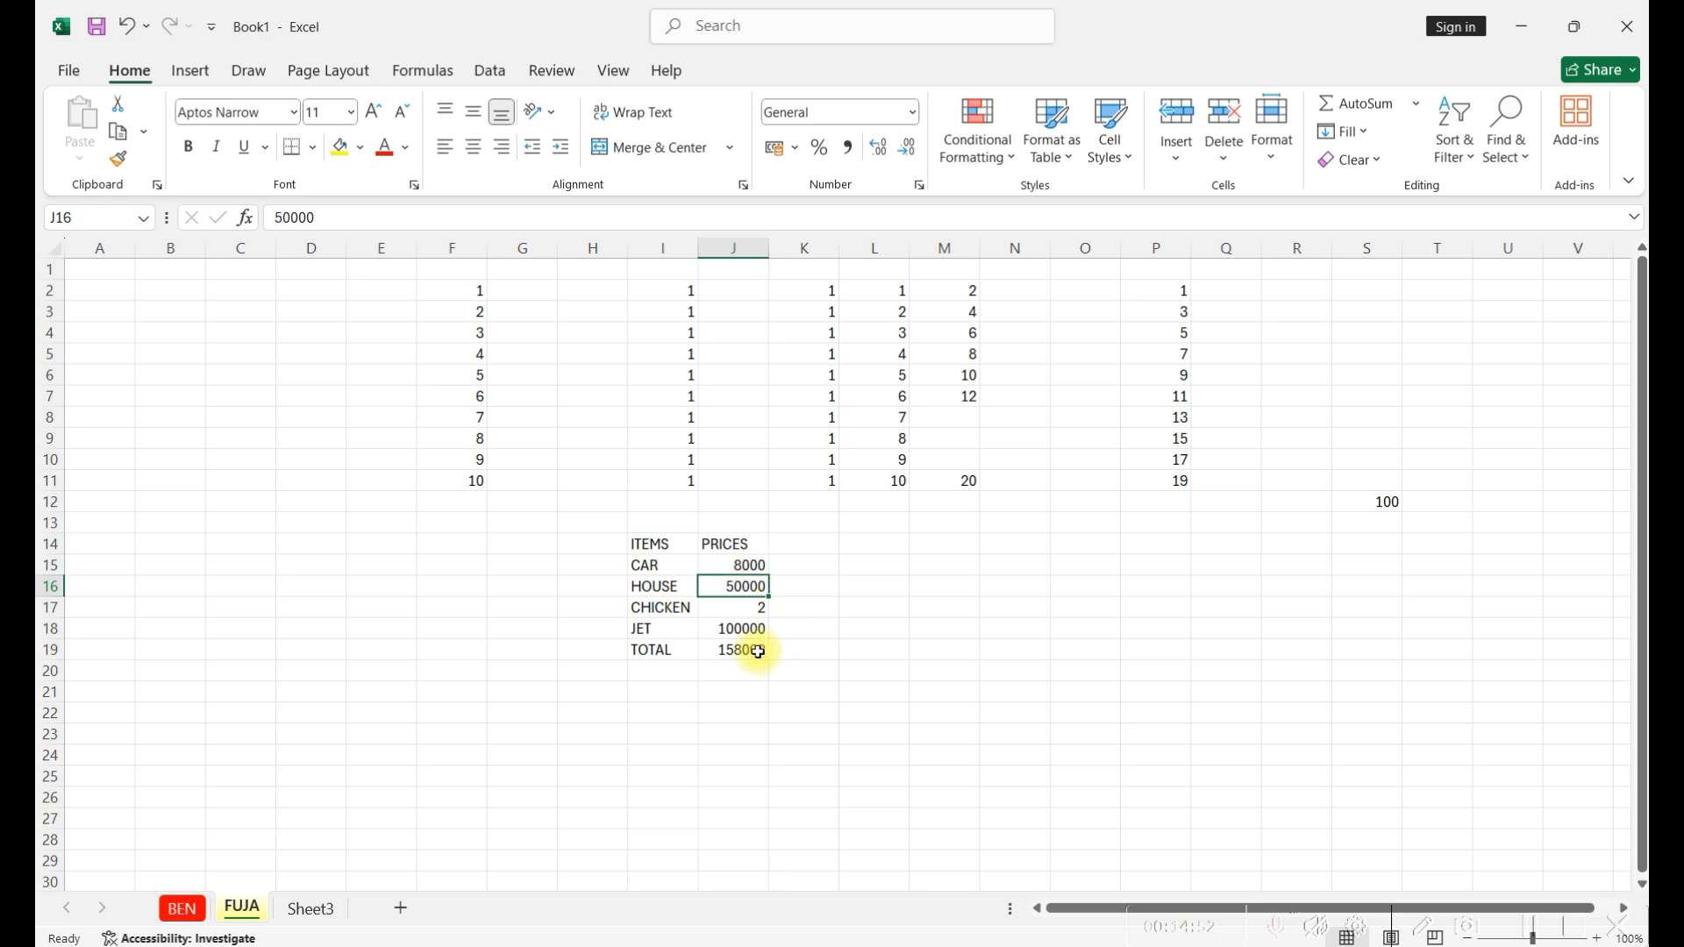
Enter 800 in cell K16, next to the HOUSE price.
click(807, 590)
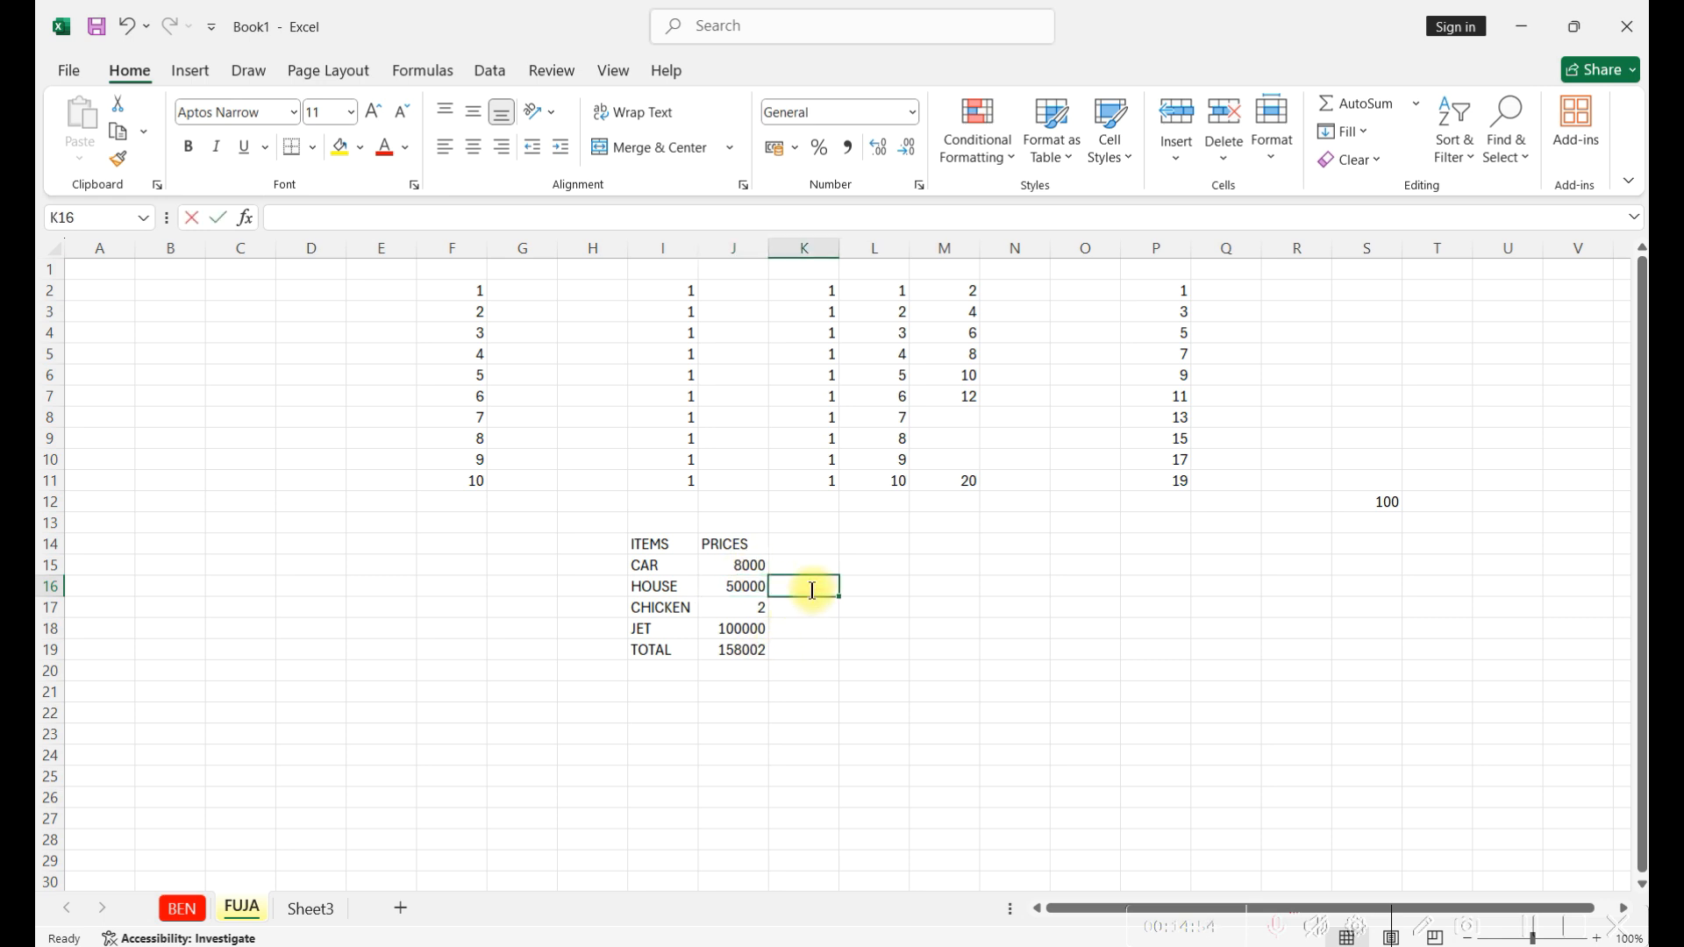
text(800)
key(Return)
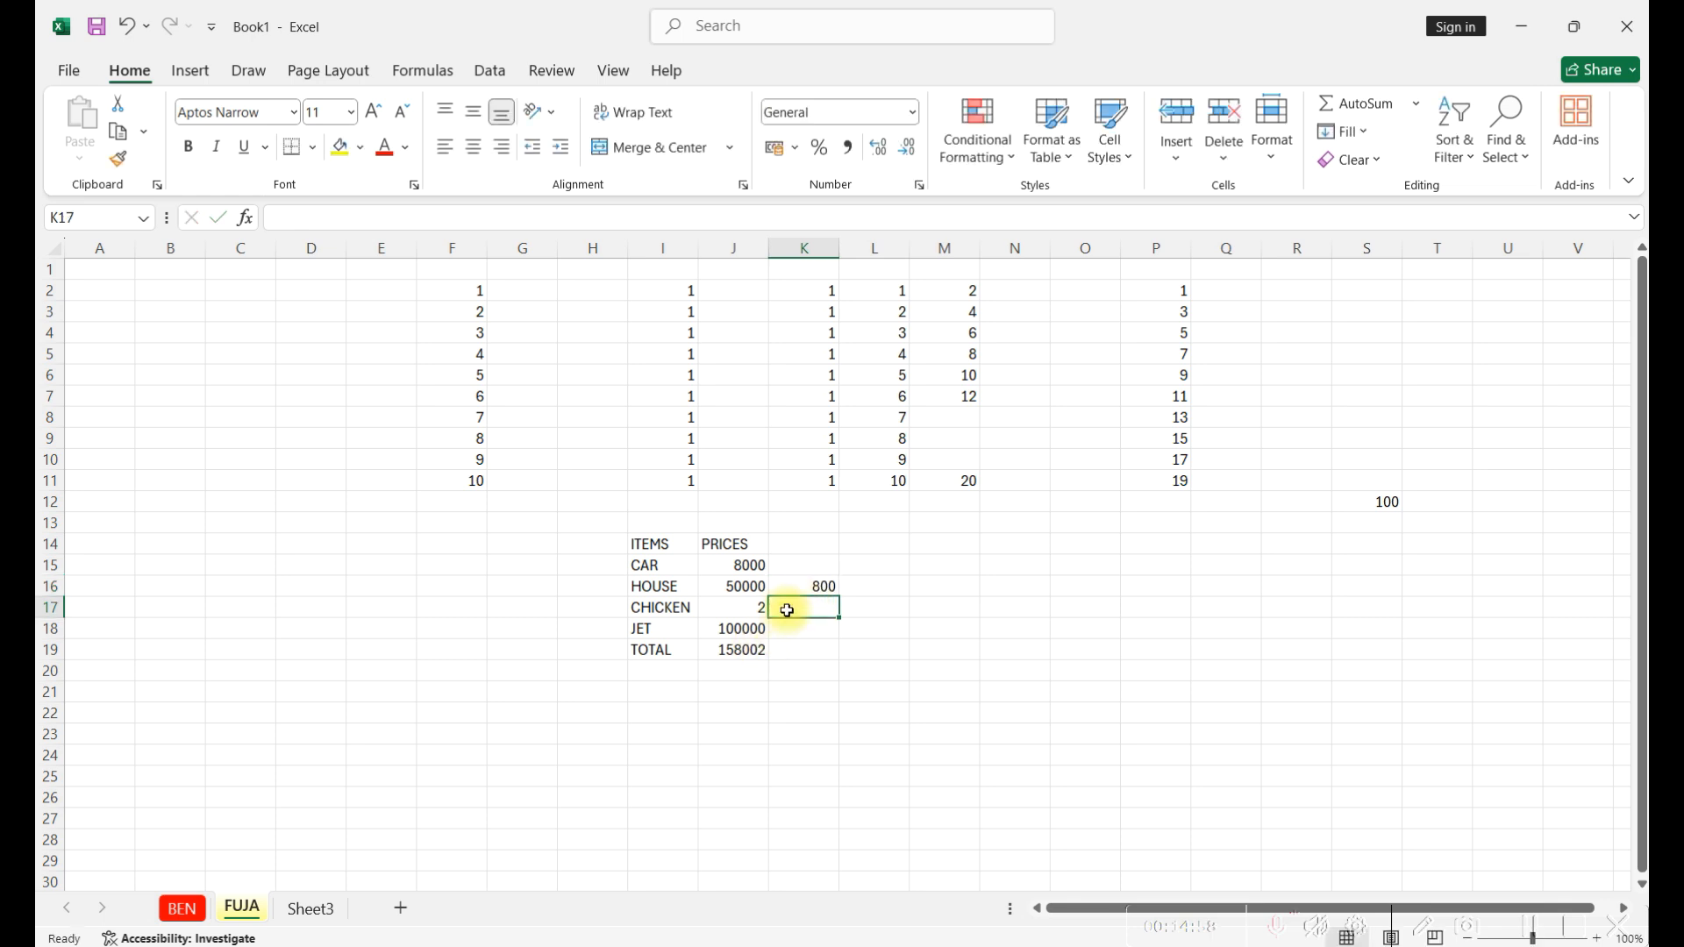
Set the HOUSE price in cell J16 to 800.
click(741, 592)
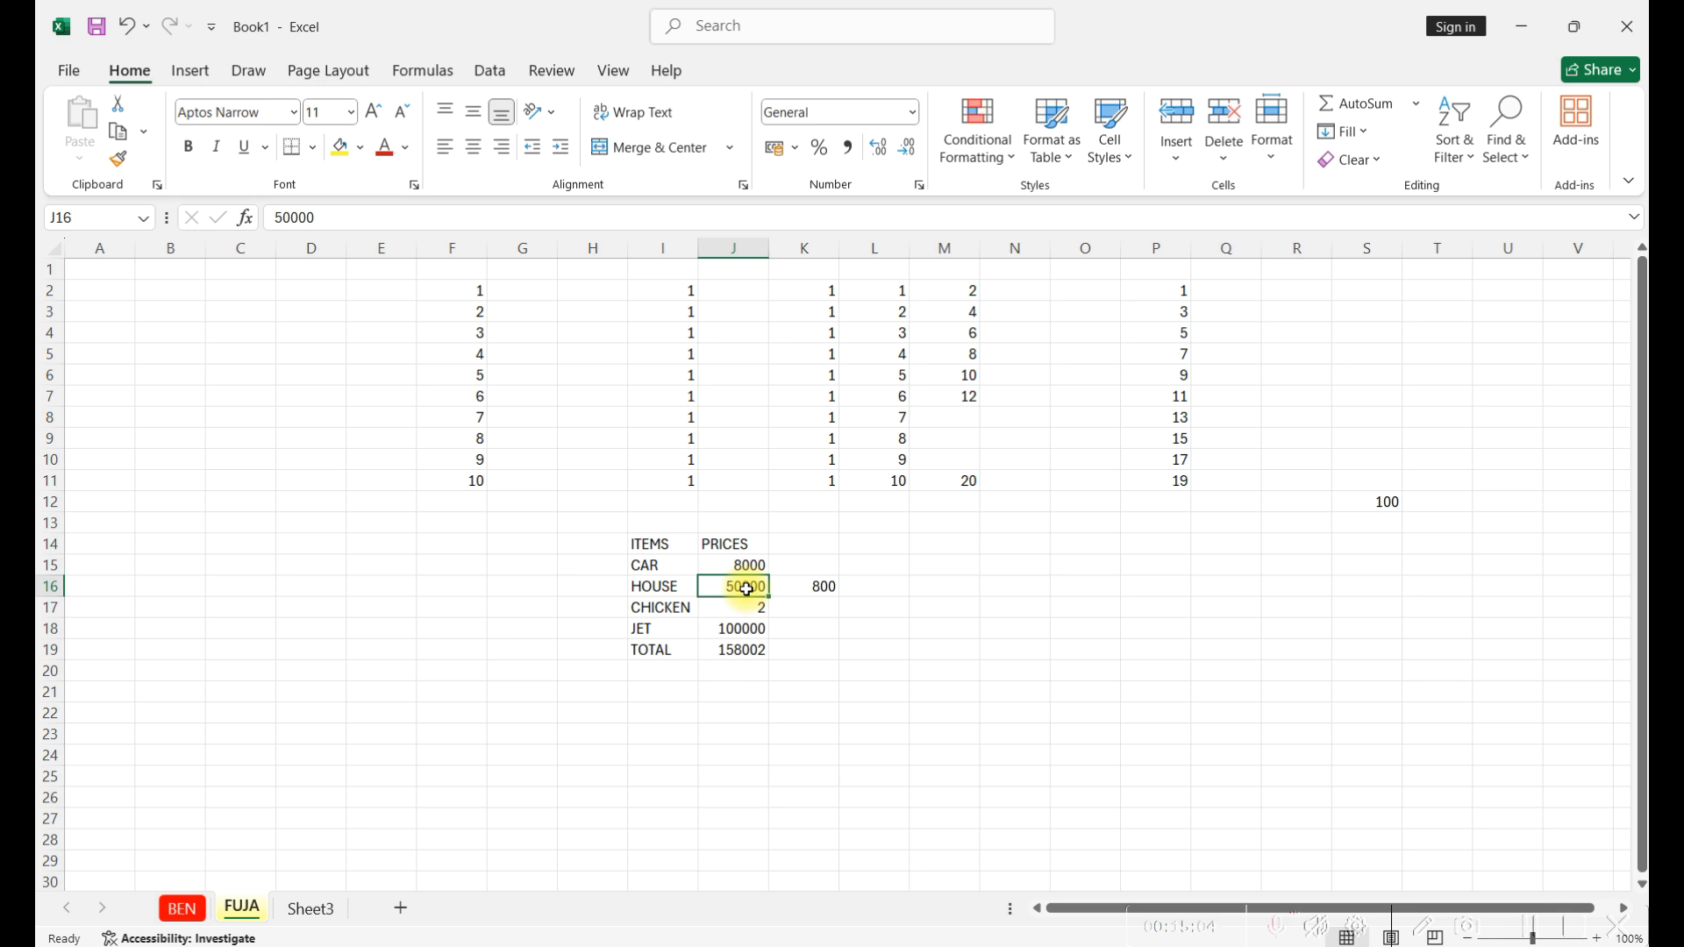
text(800)
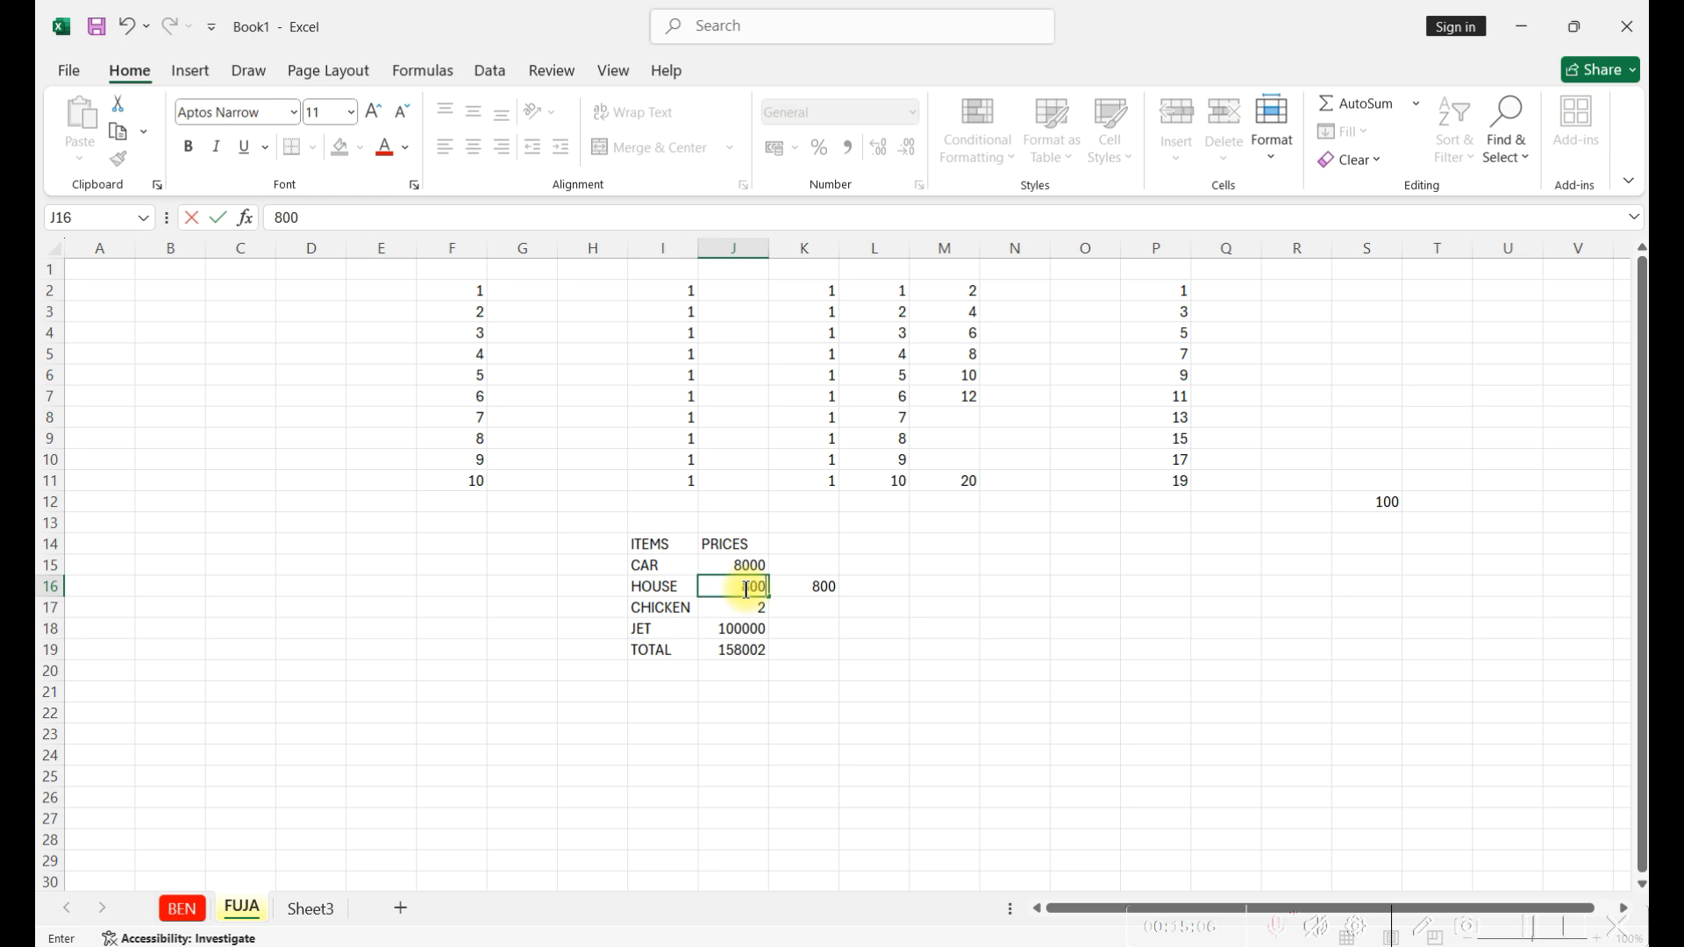
key(Return)
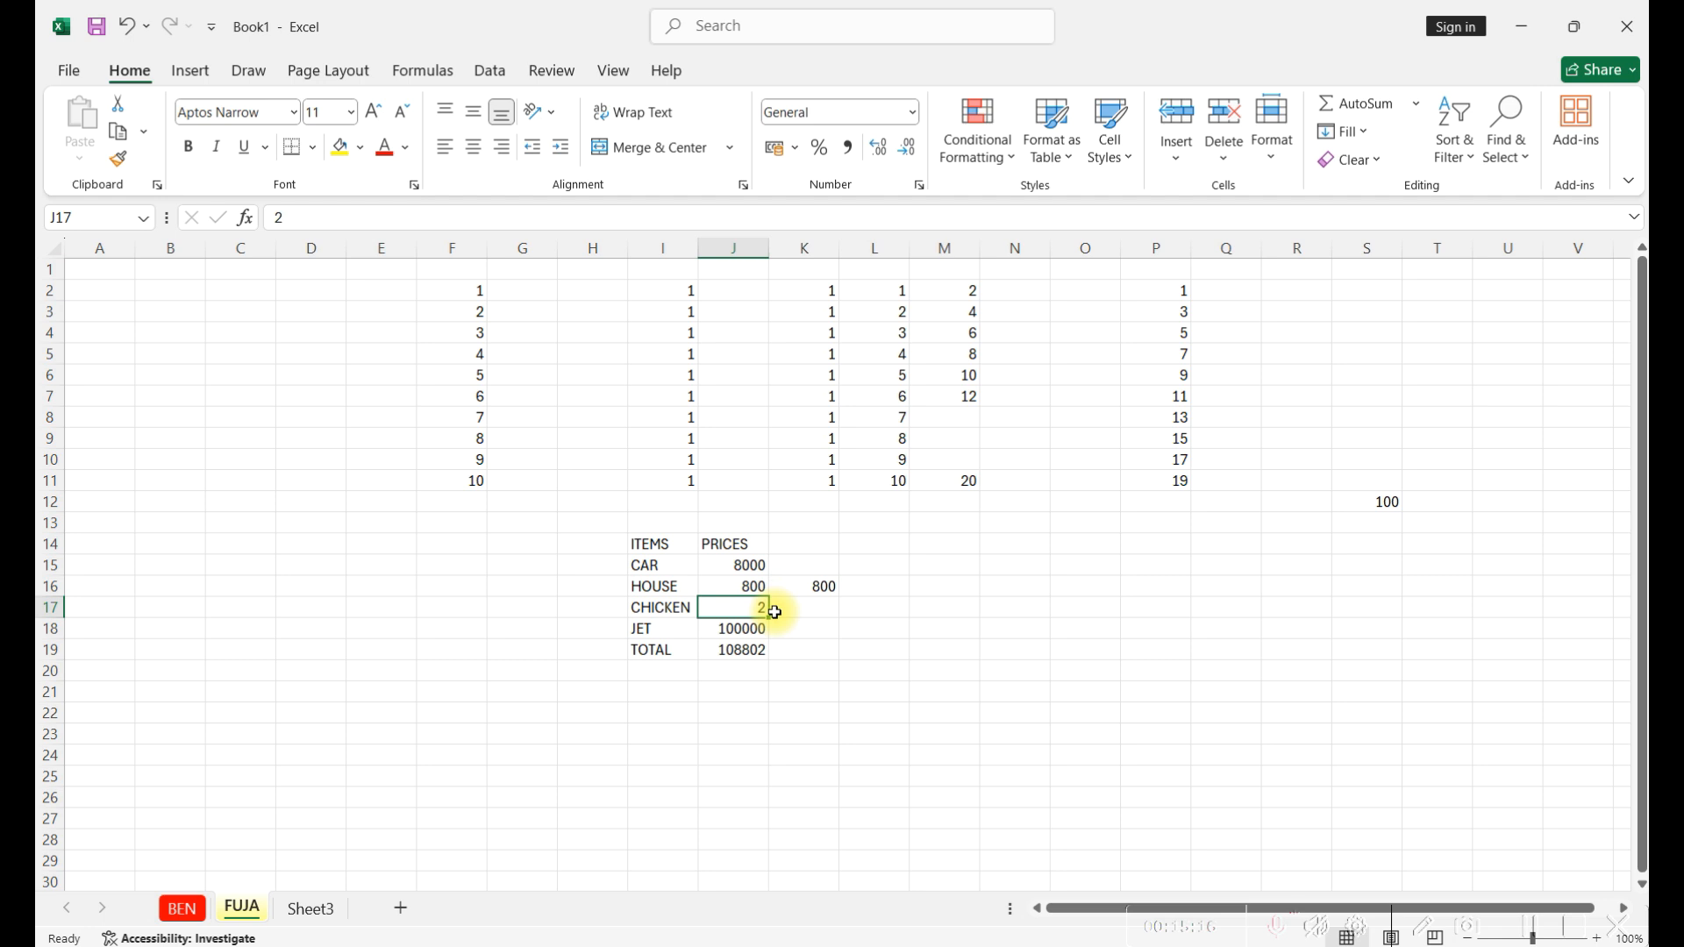
click(1001, 633)
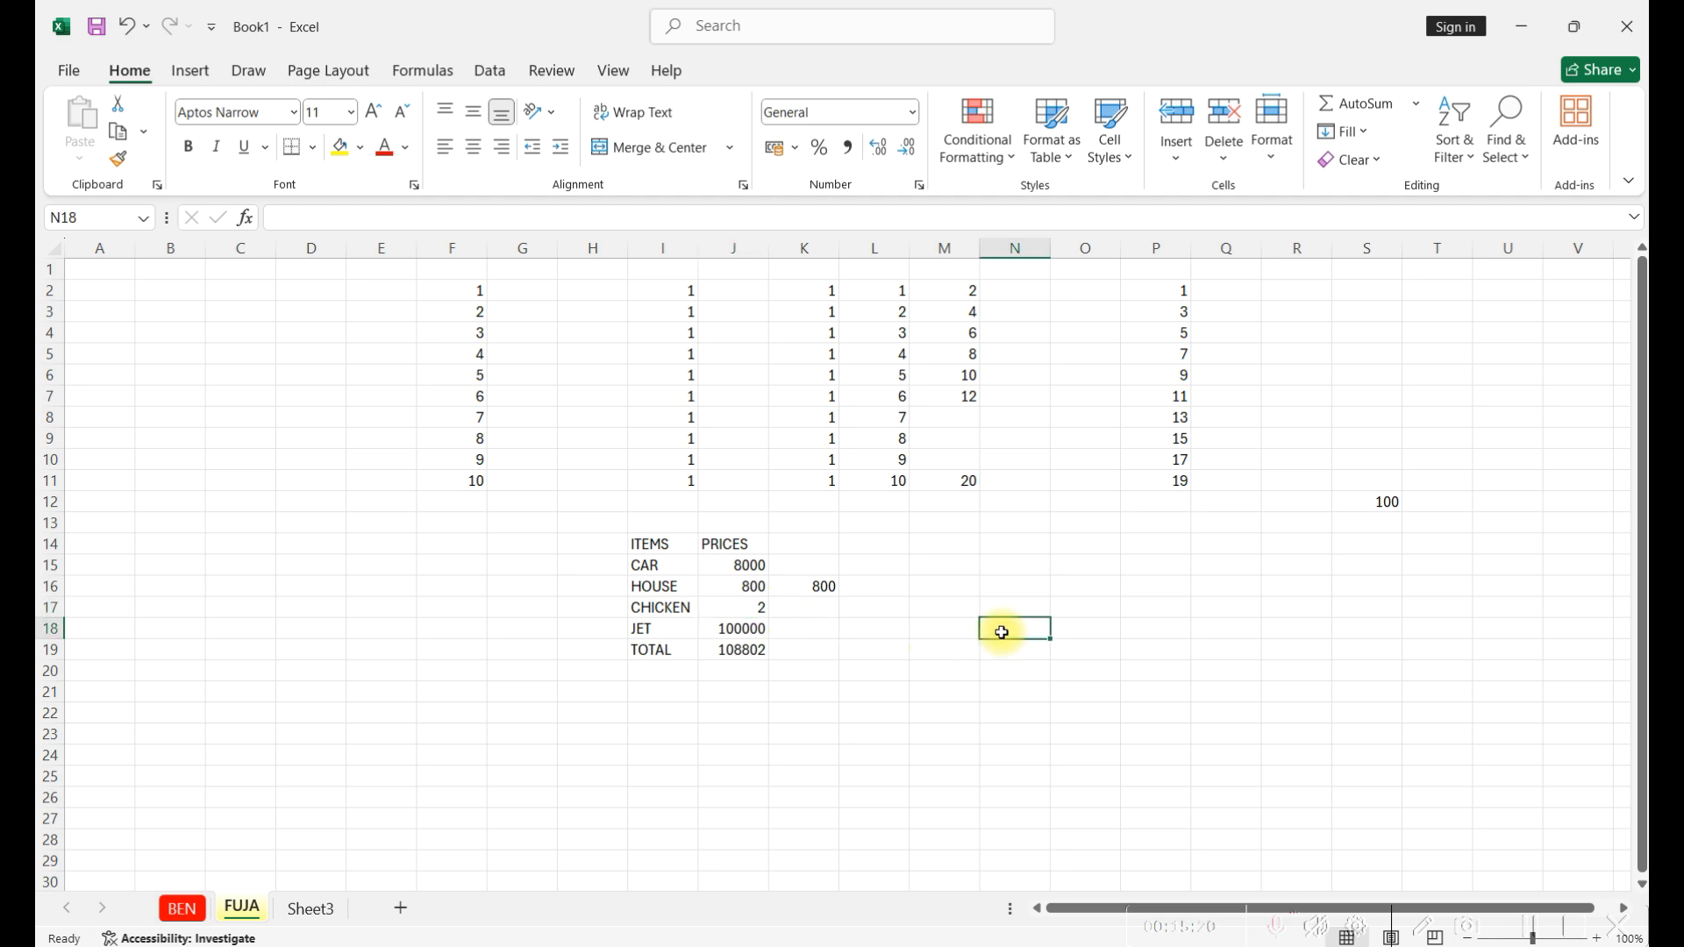
text(=)
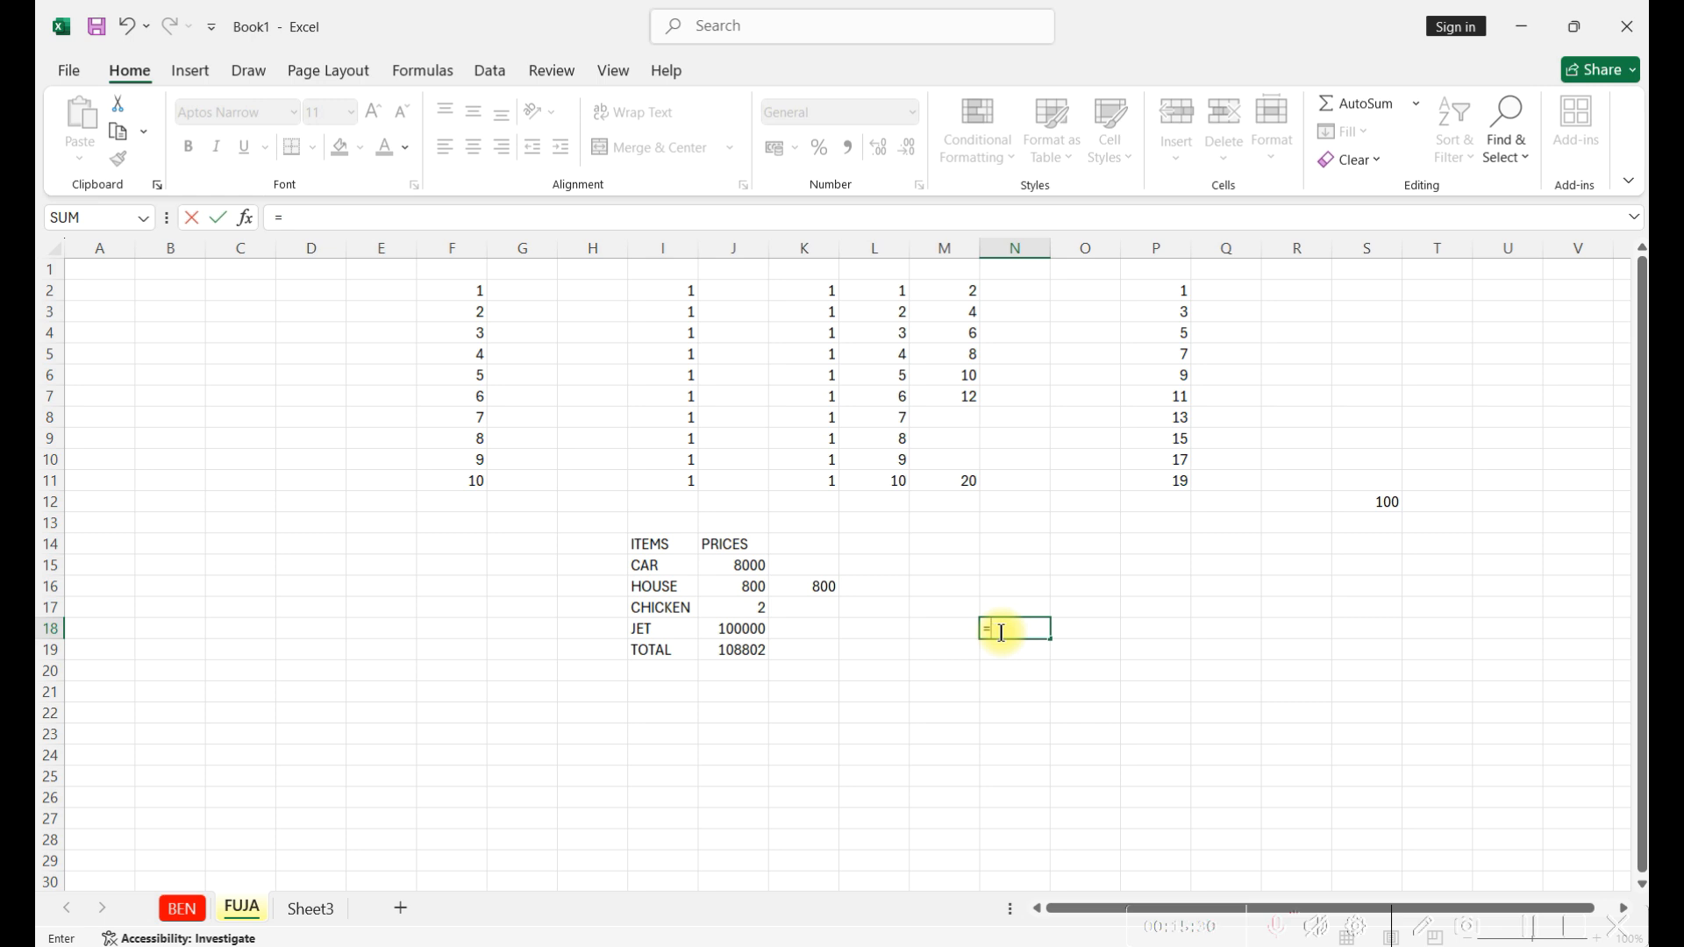
key(Escape)
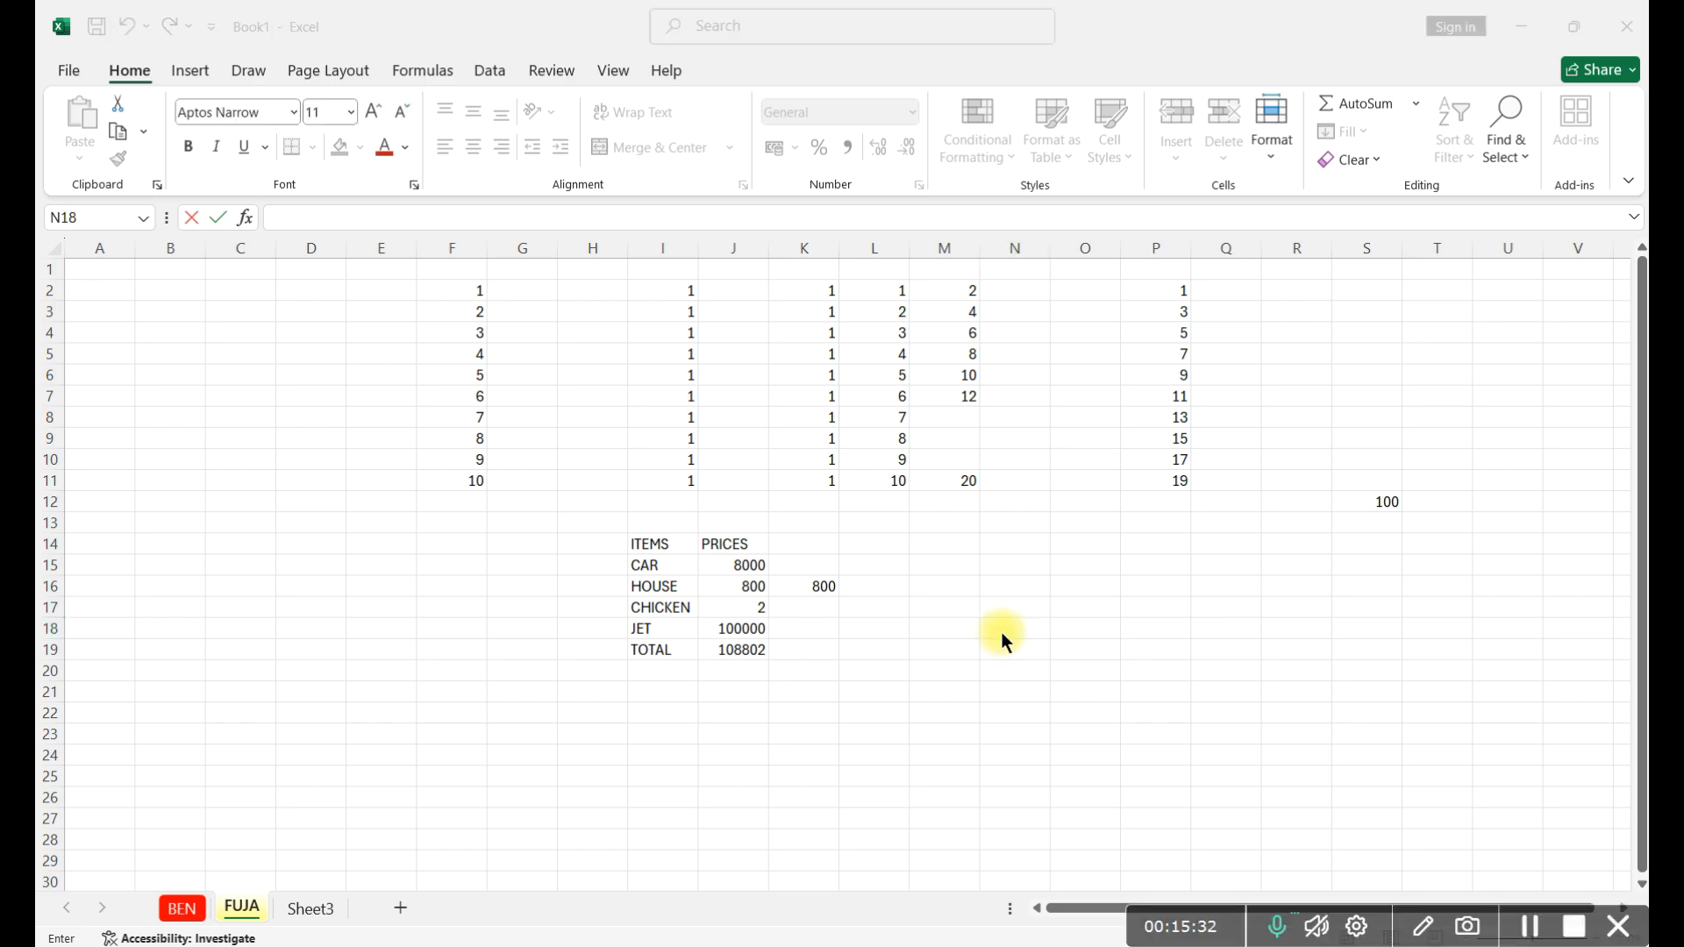
Switch to the slide show, advance to the EXCEL Referencing slide to read it, and return to the Excel workbook.
key(alt+Tab)
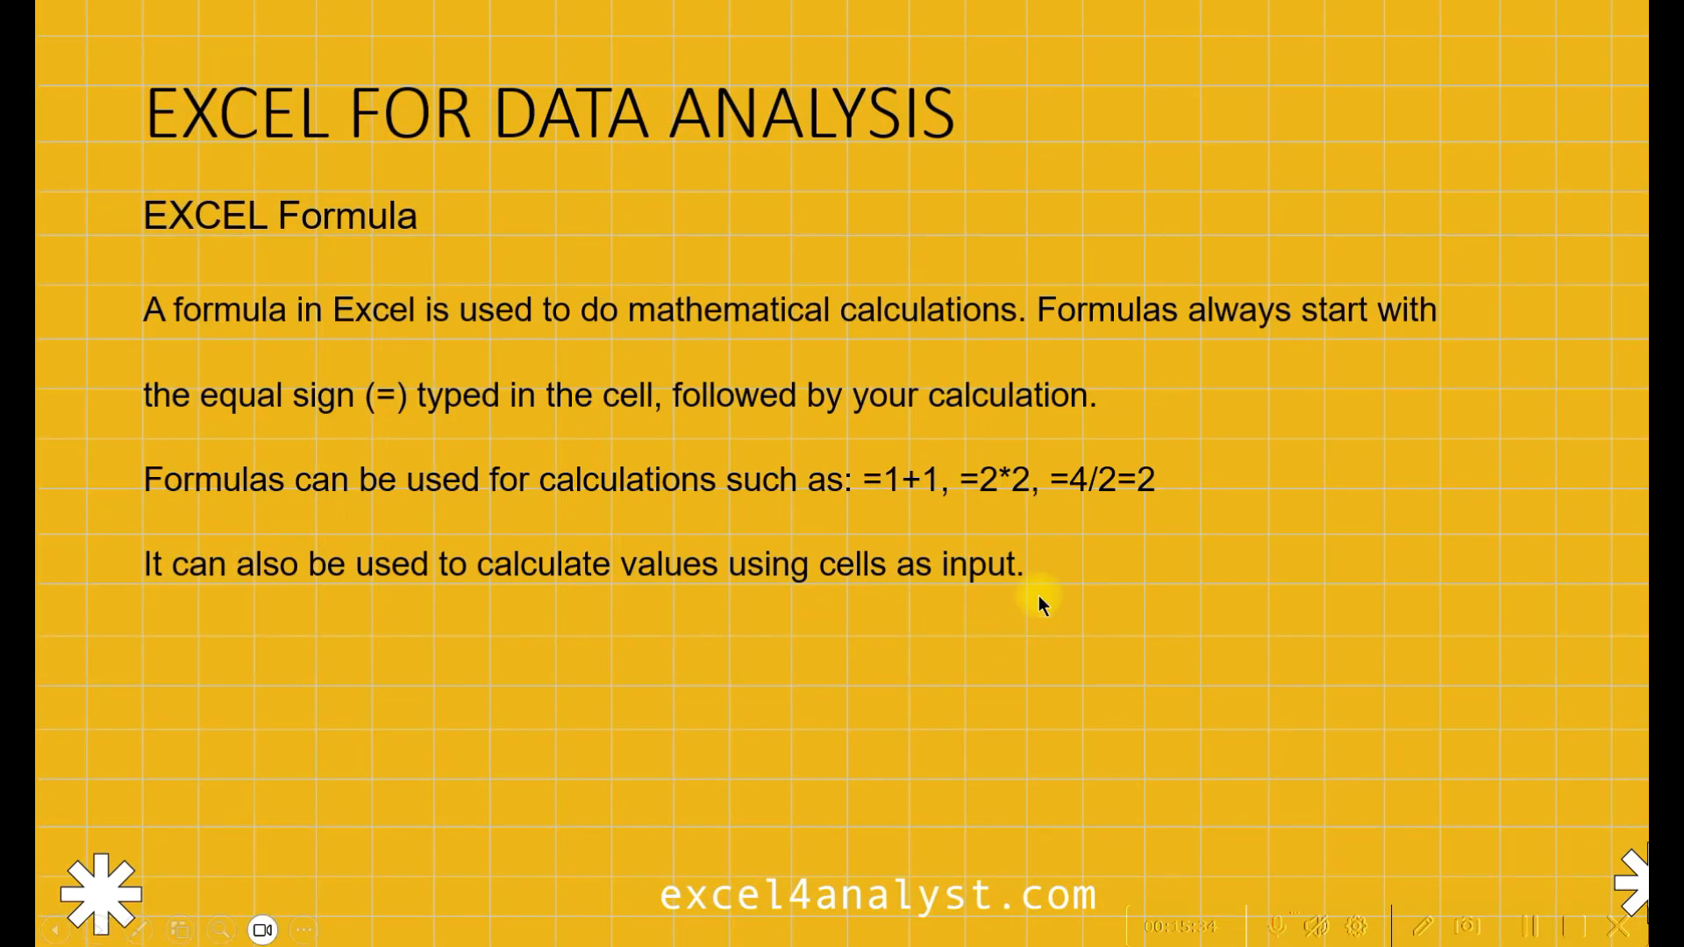
click(1078, 601)
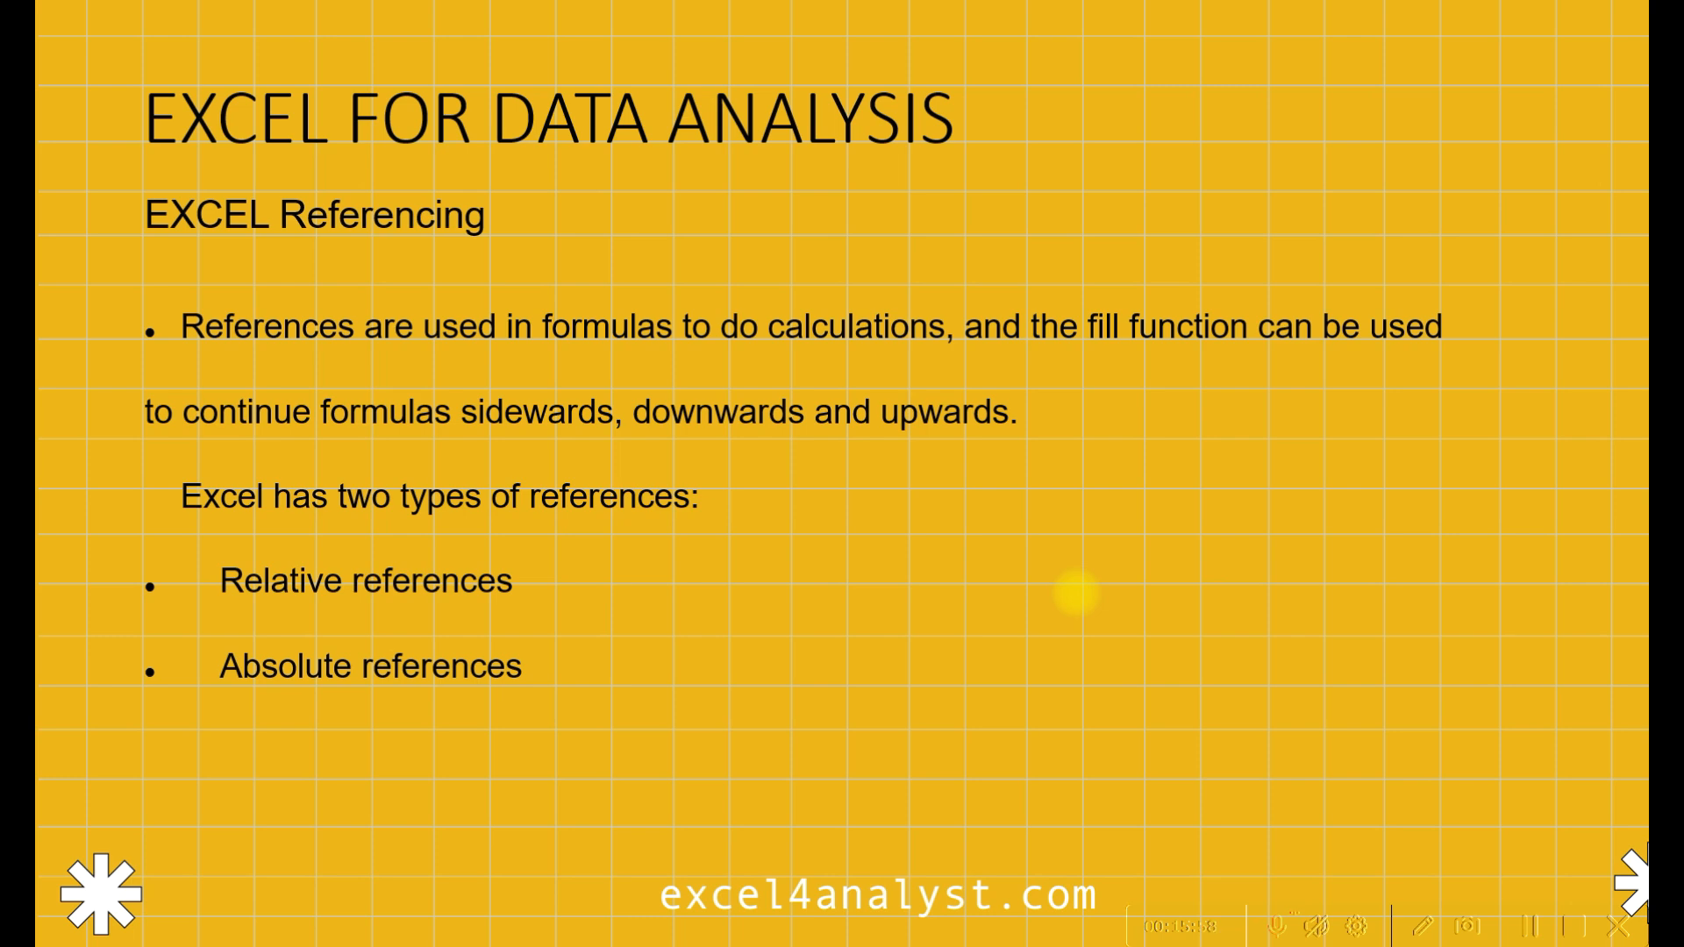
key(alt+Tab)
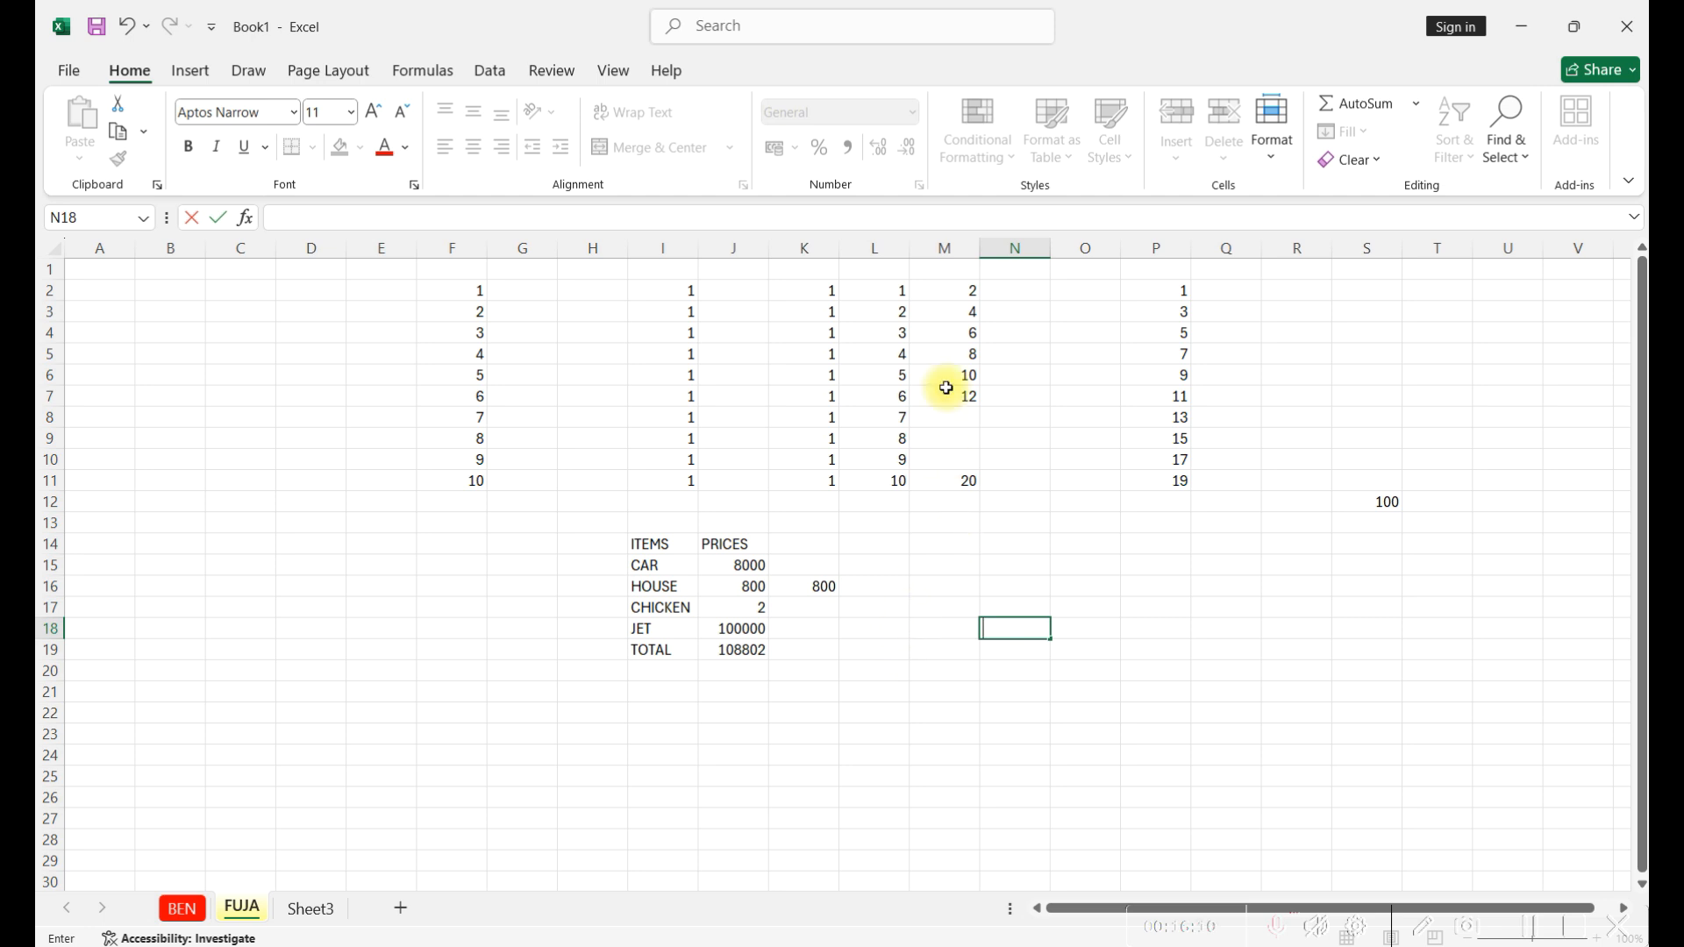
Enter the formula =M11 in cell T15 to reference the value of cell M11.
click(961, 479)
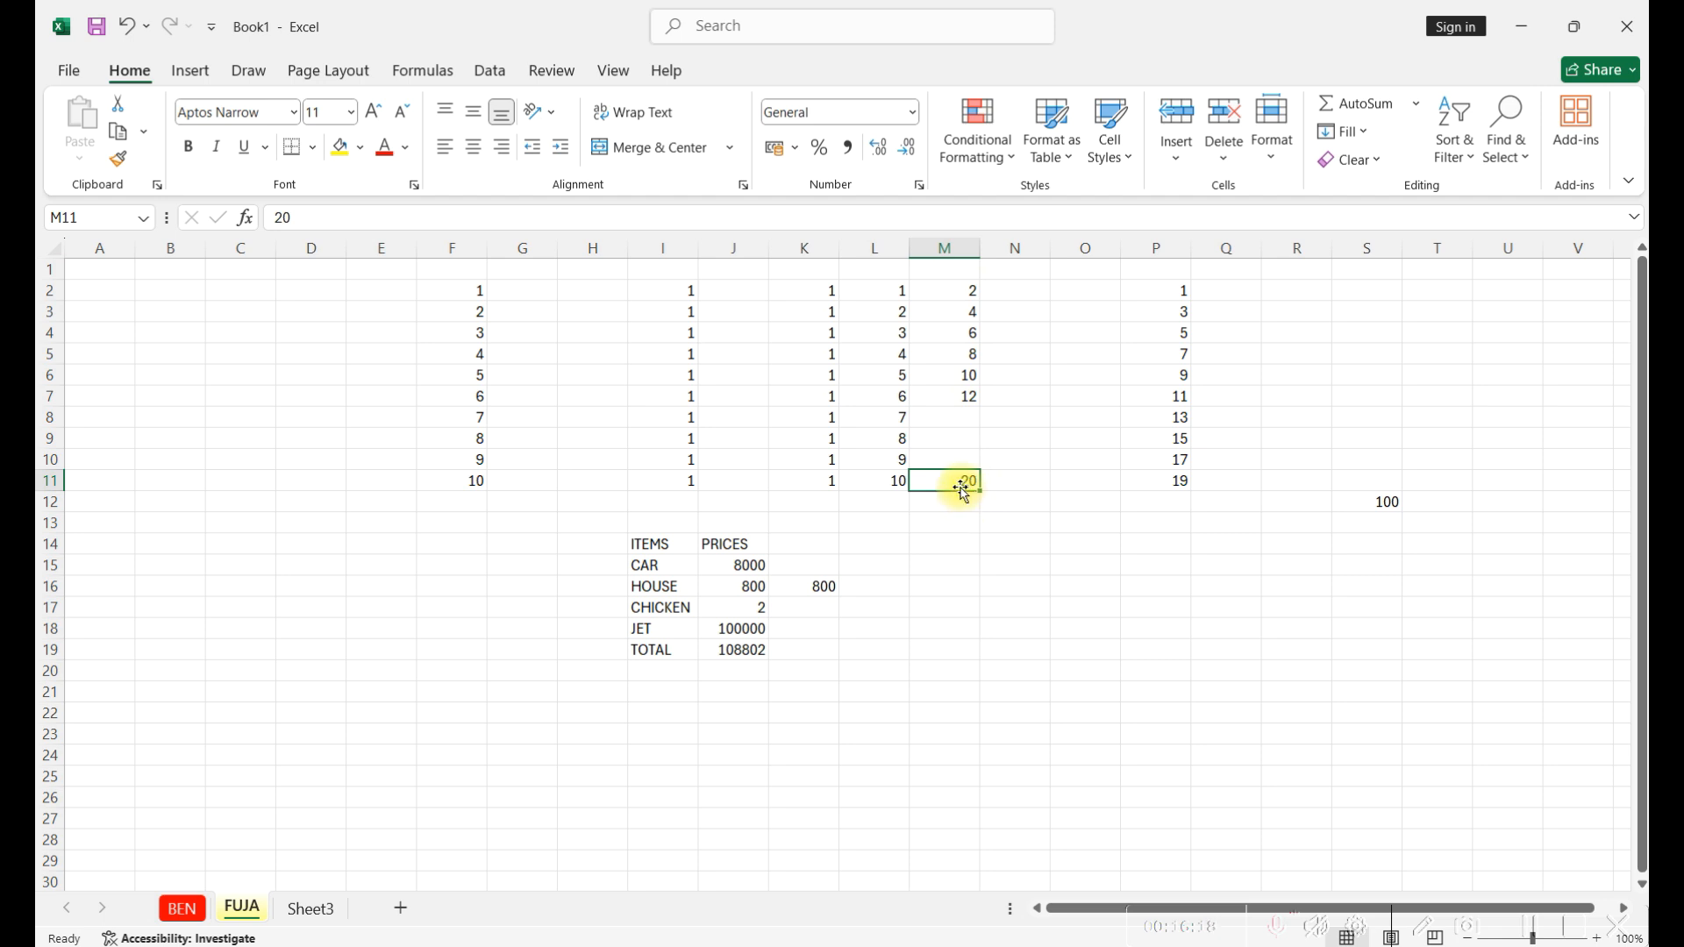
click(1433, 567)
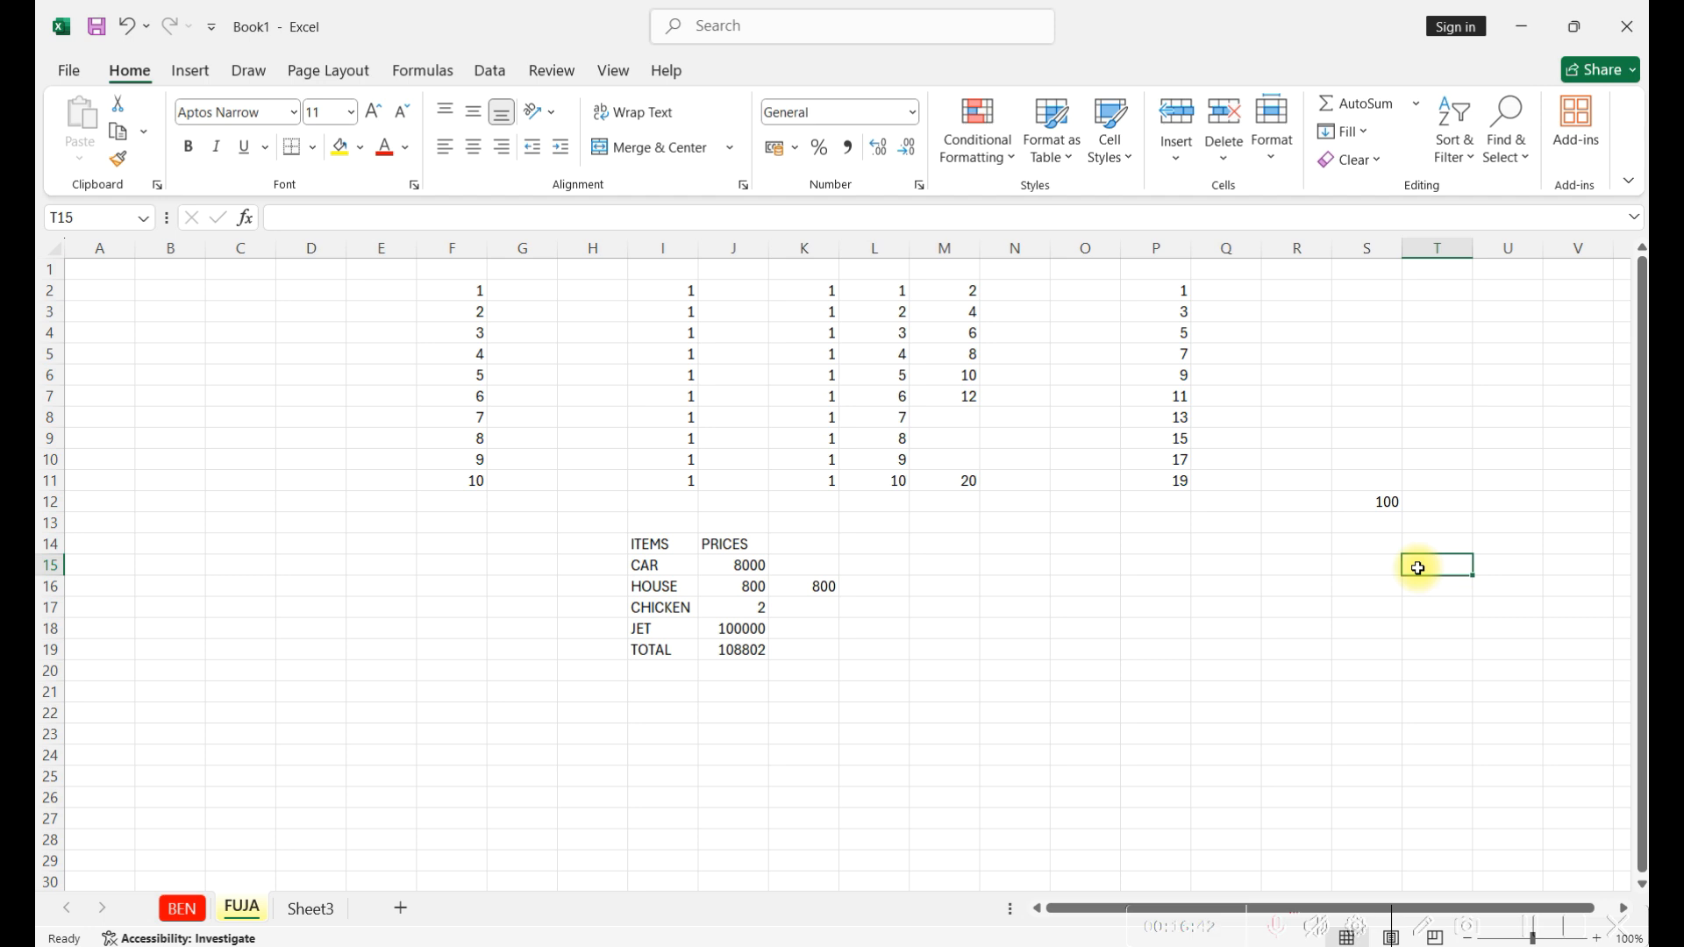
text(=)
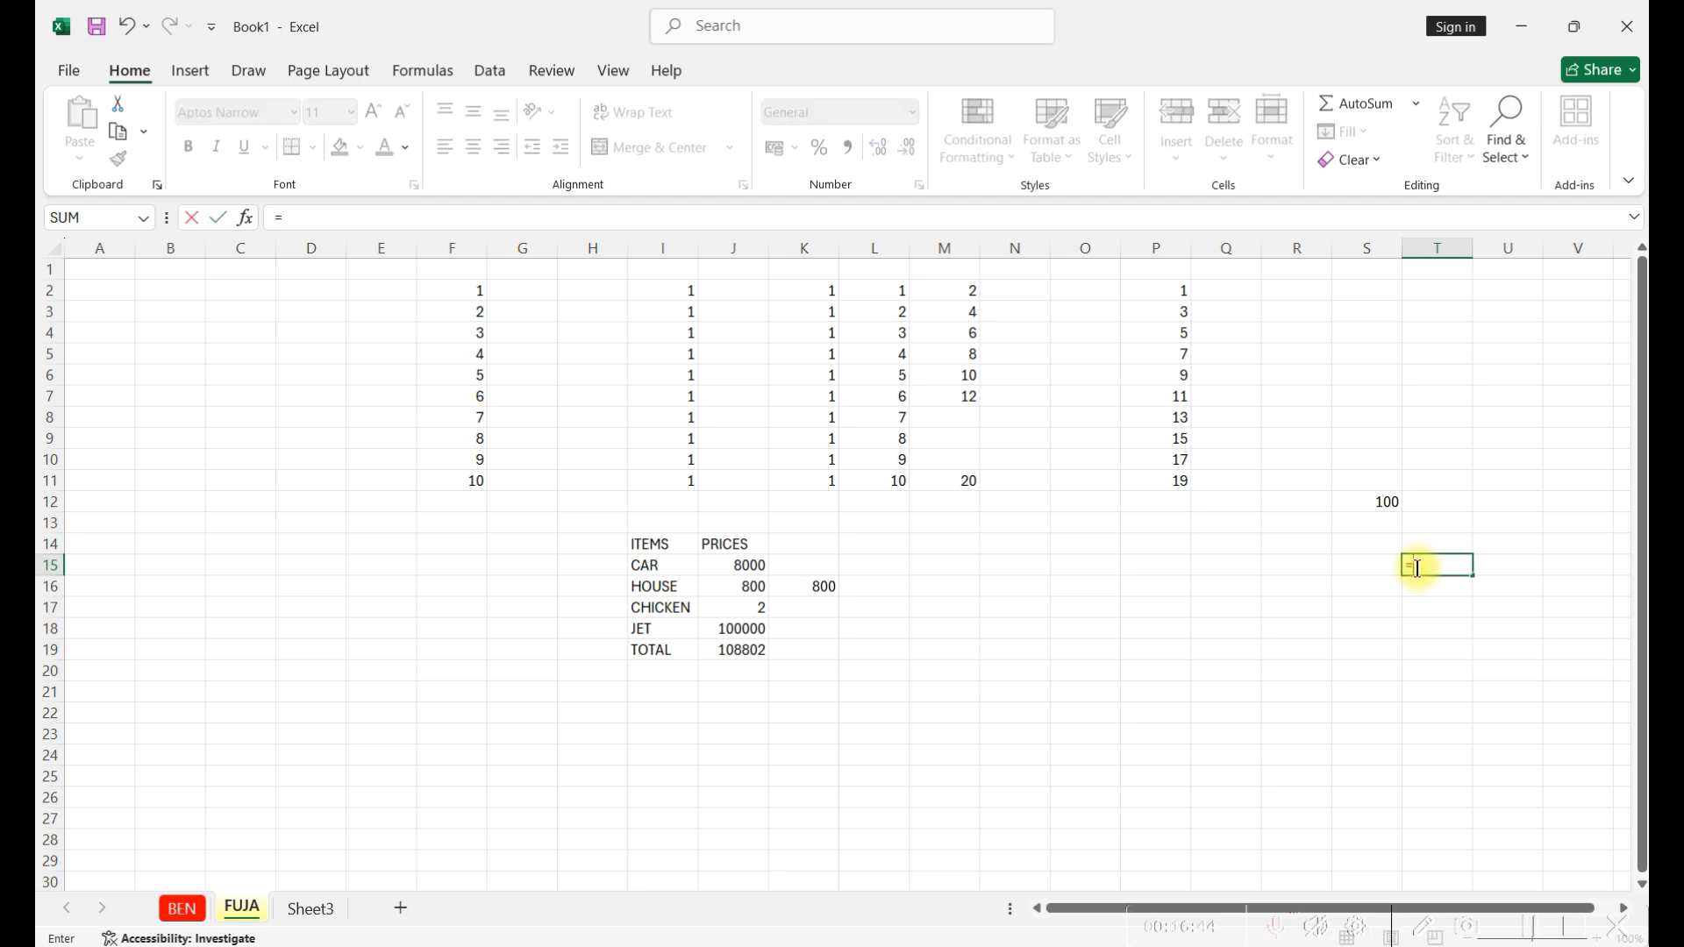
text(M)
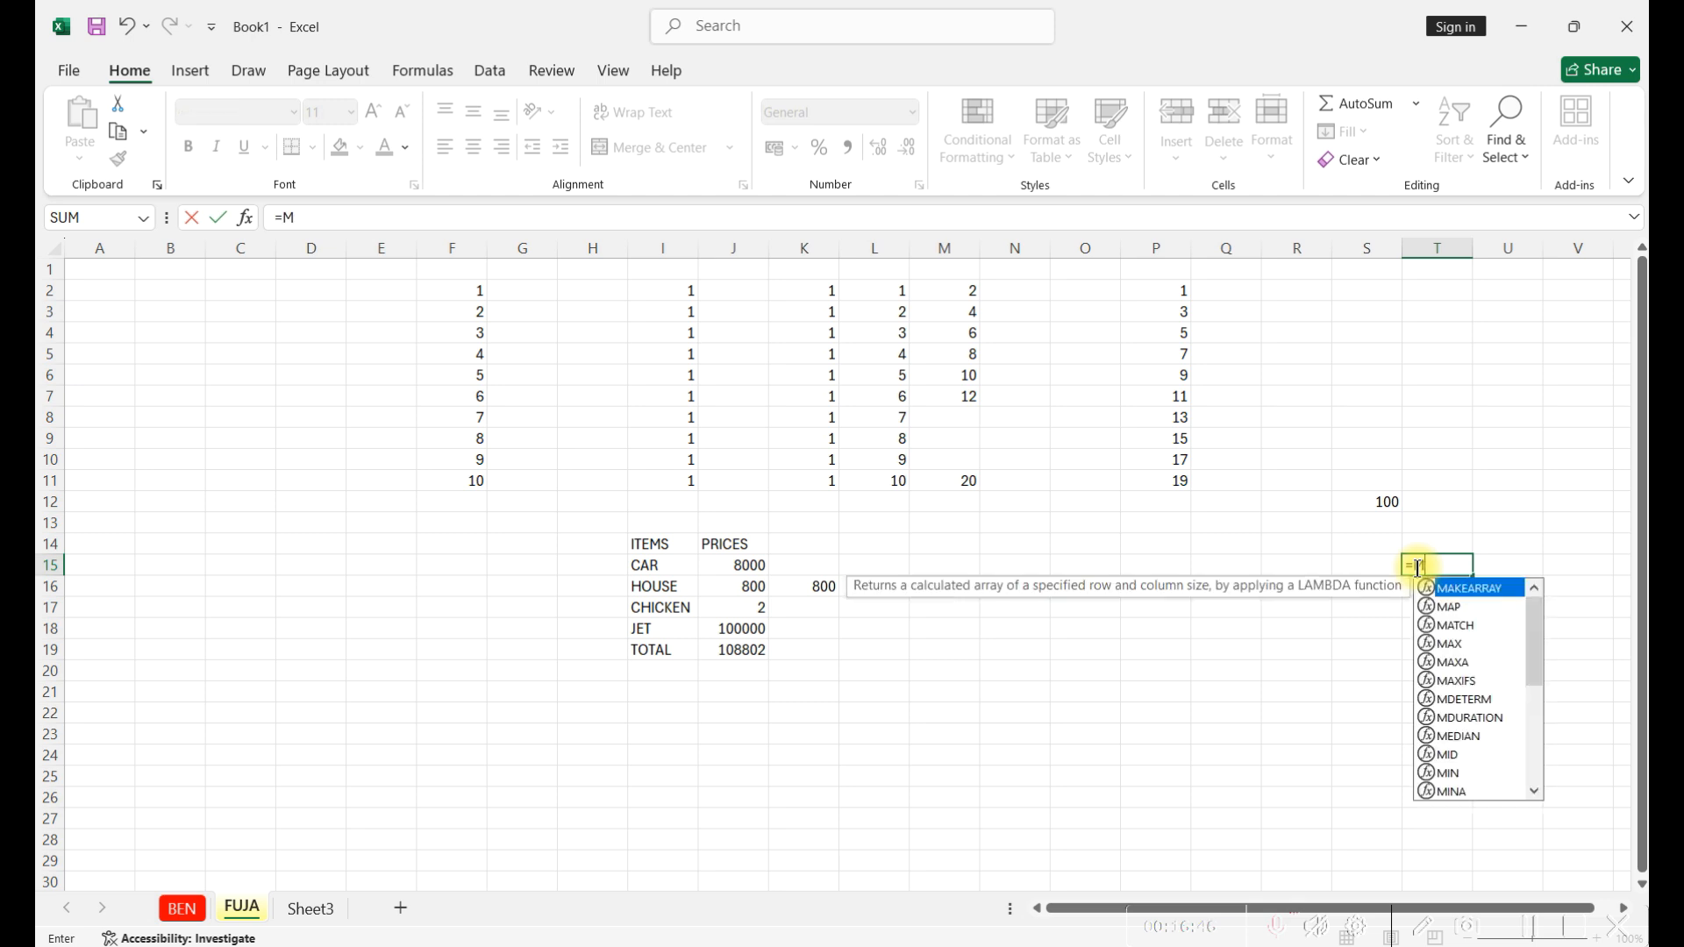
text(11)
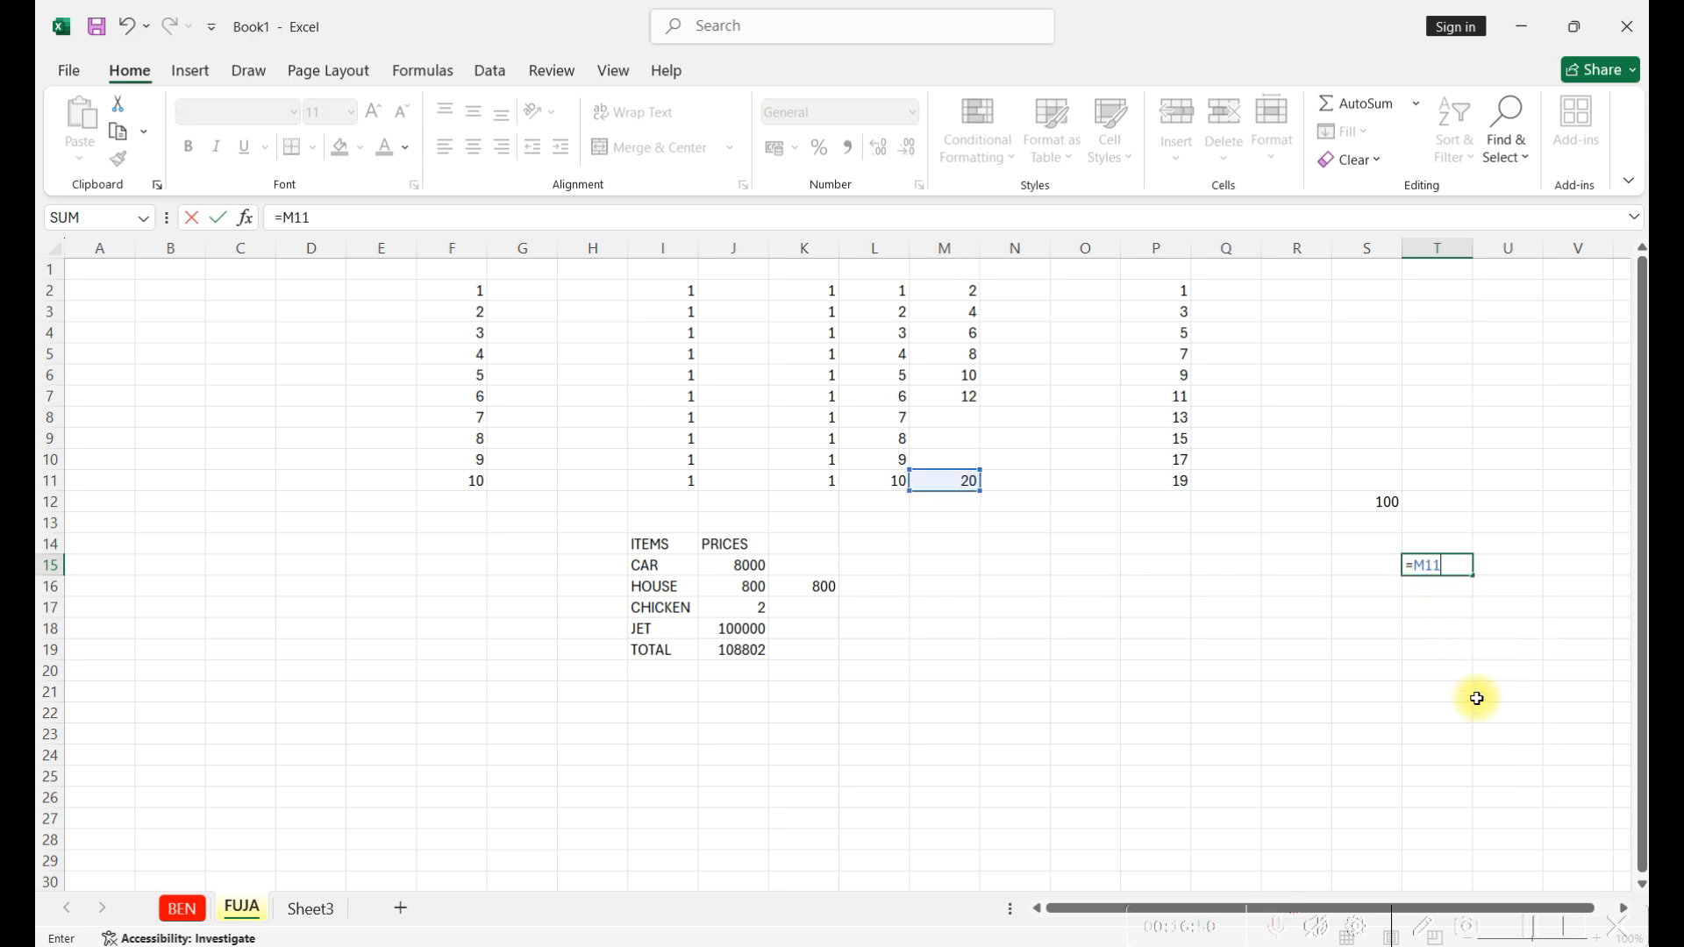
key(Return)
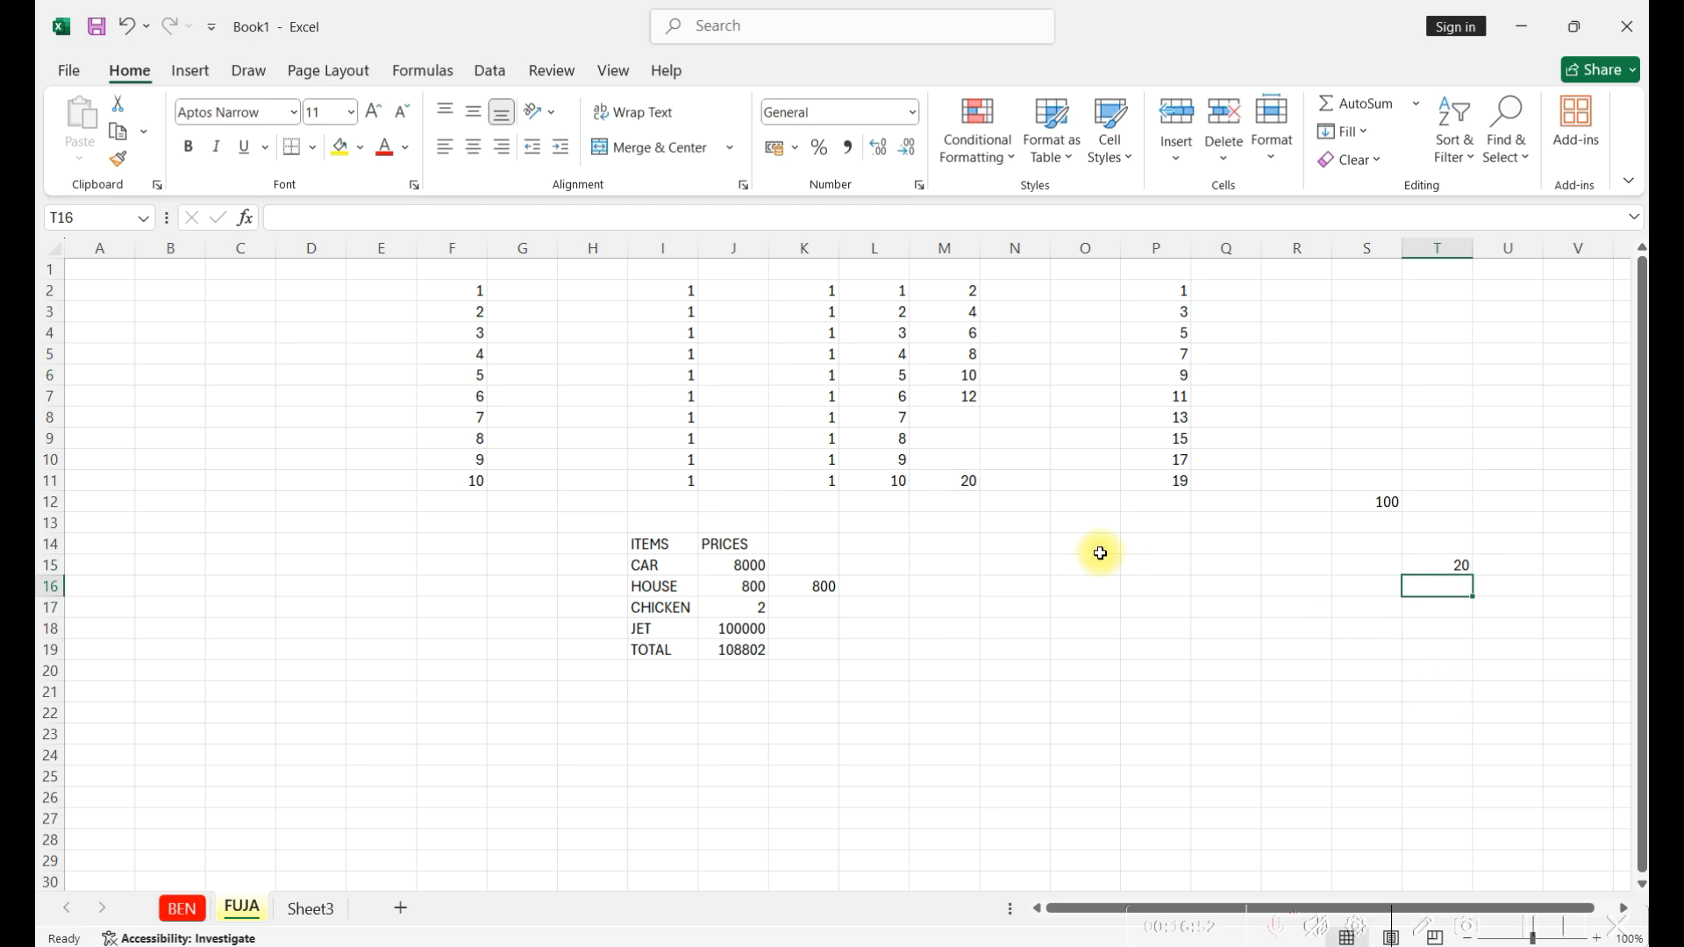
Set the value of cell M11, referenced by cell T15, to 90 and reselect M11.
click(966, 482)
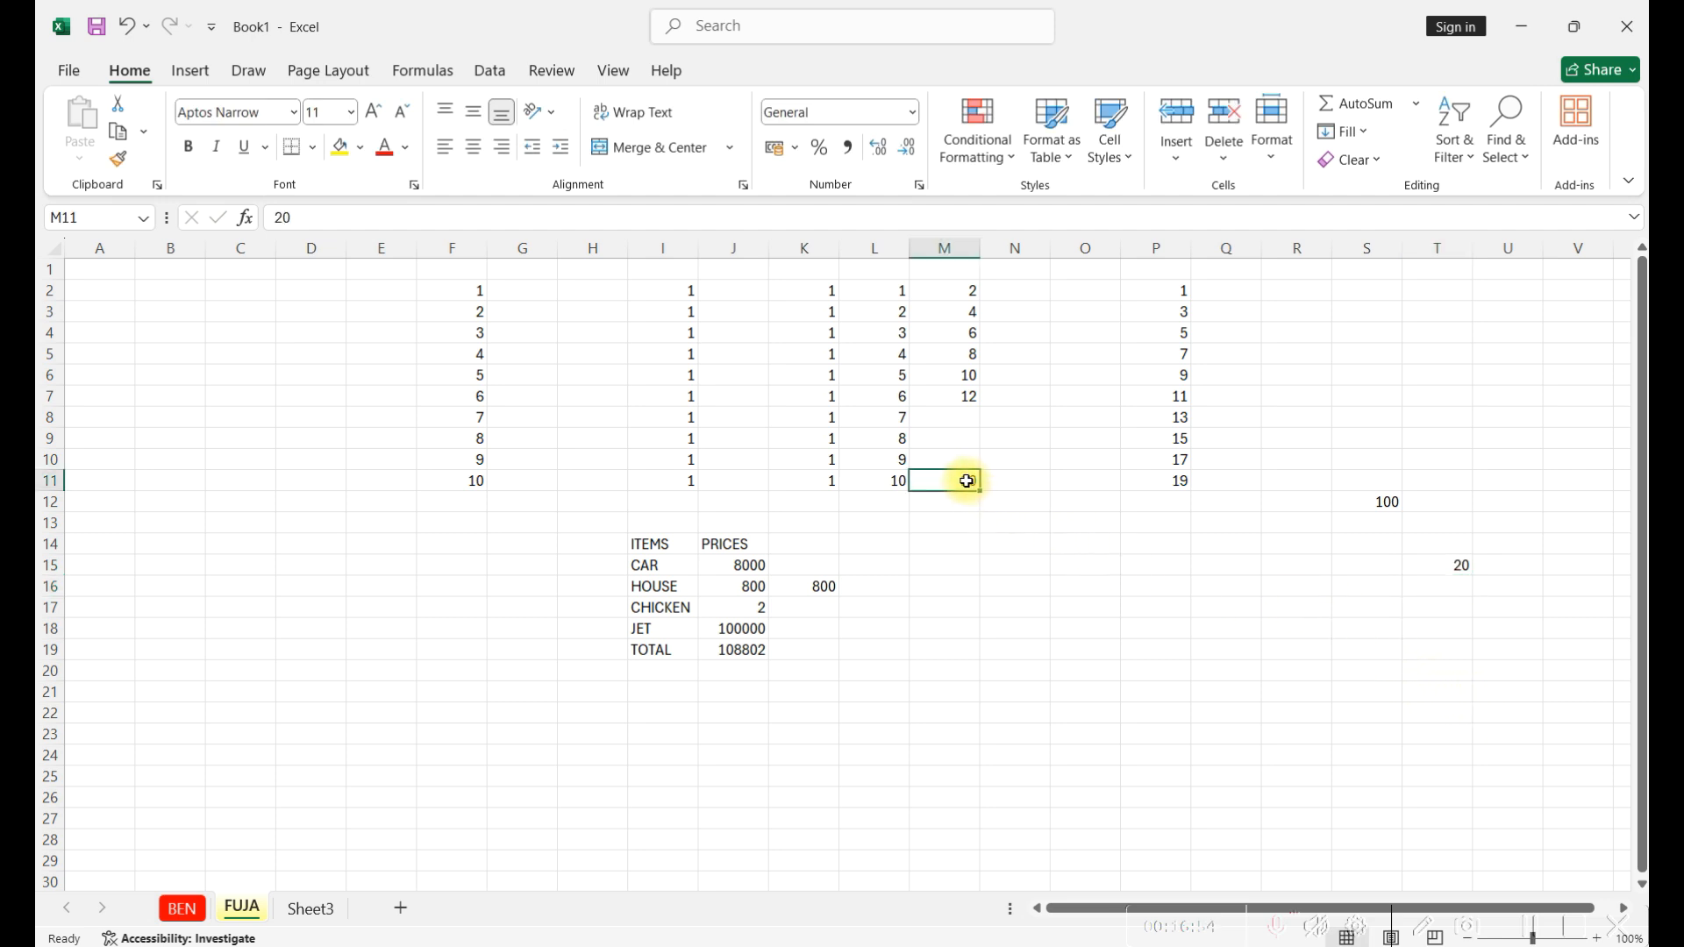
text(90)
key(Return)
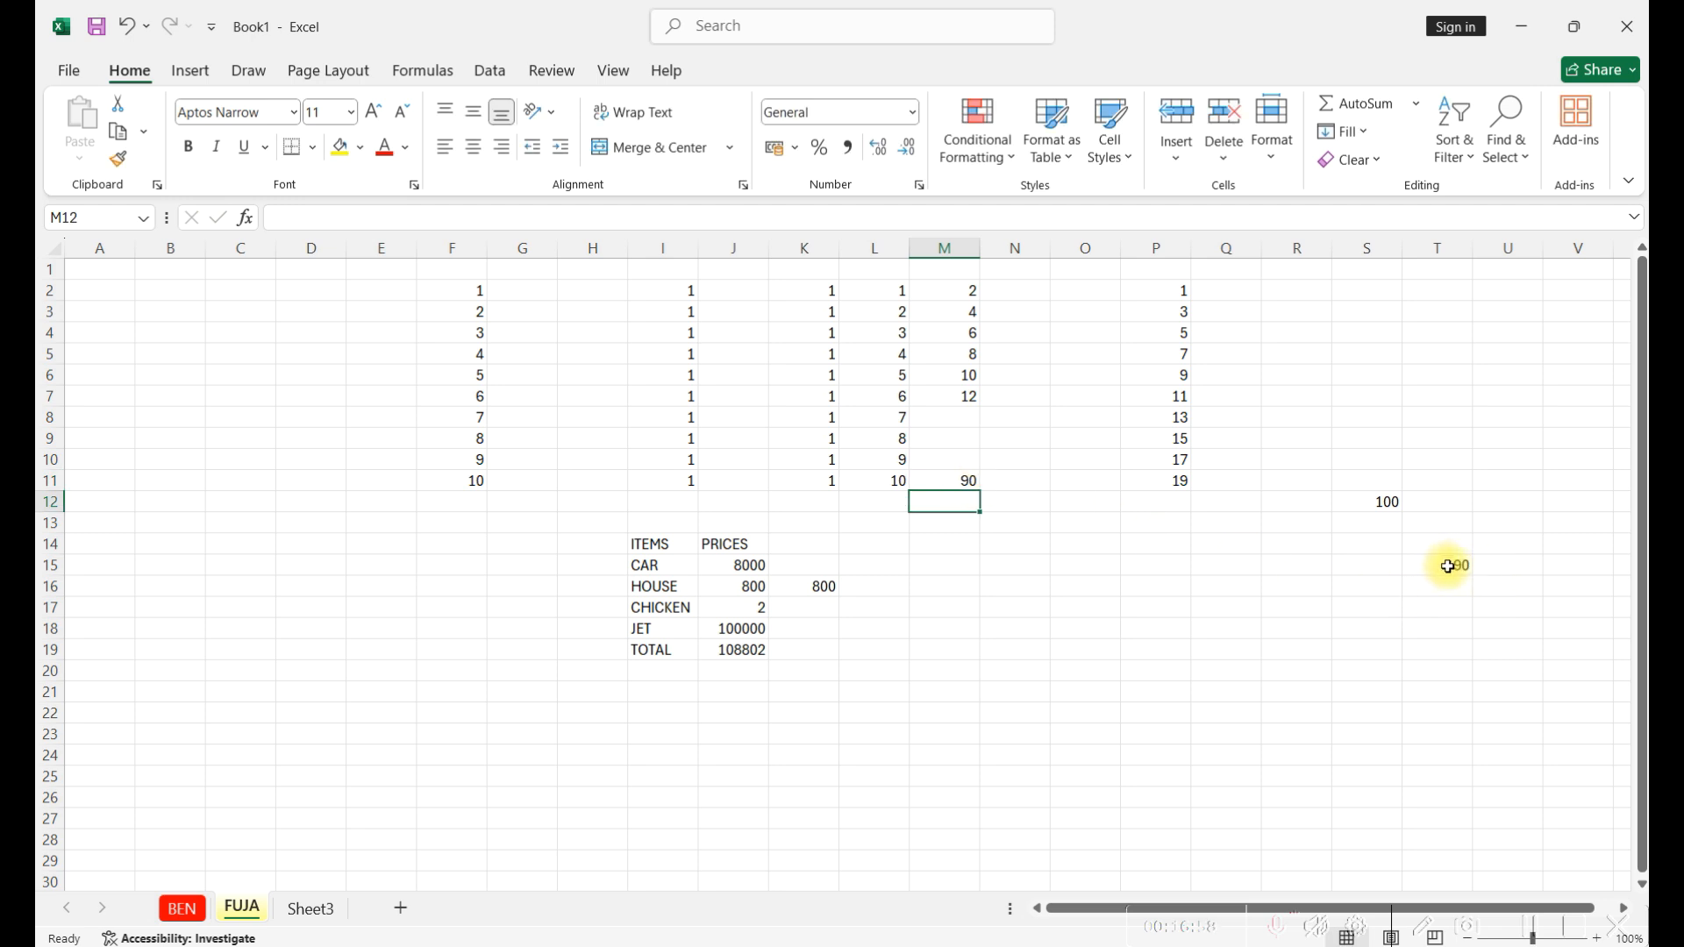
click(963, 482)
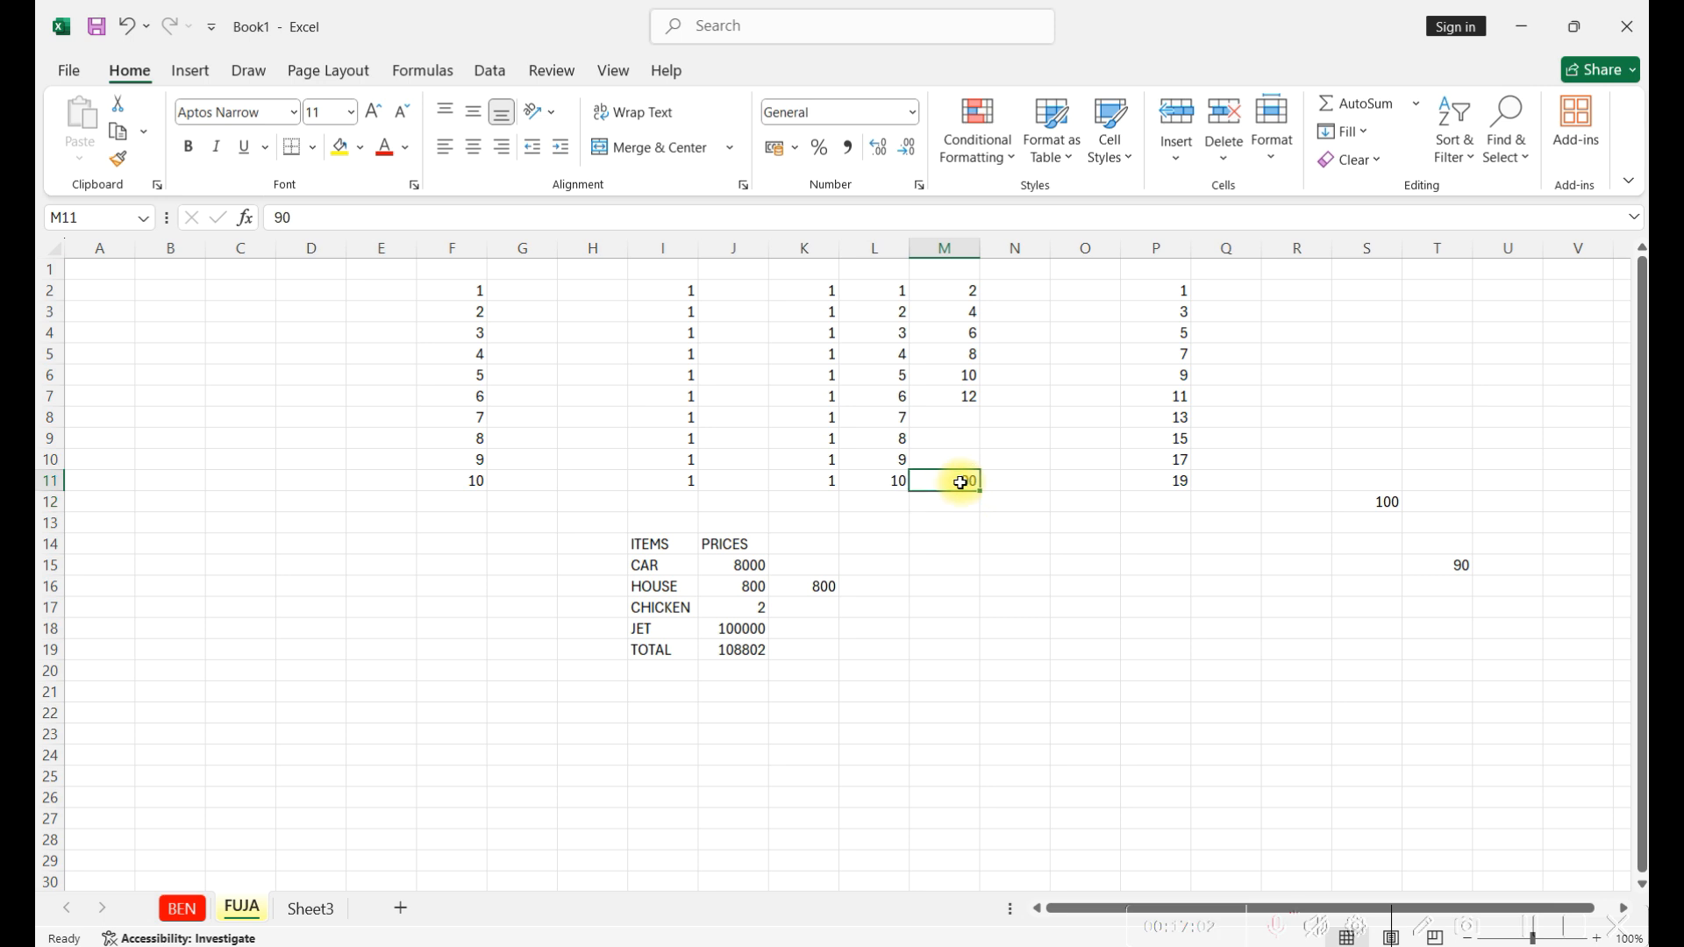
Set the value of cell M11 to 900.
double_click(960, 482)
text(0)
key(Return)
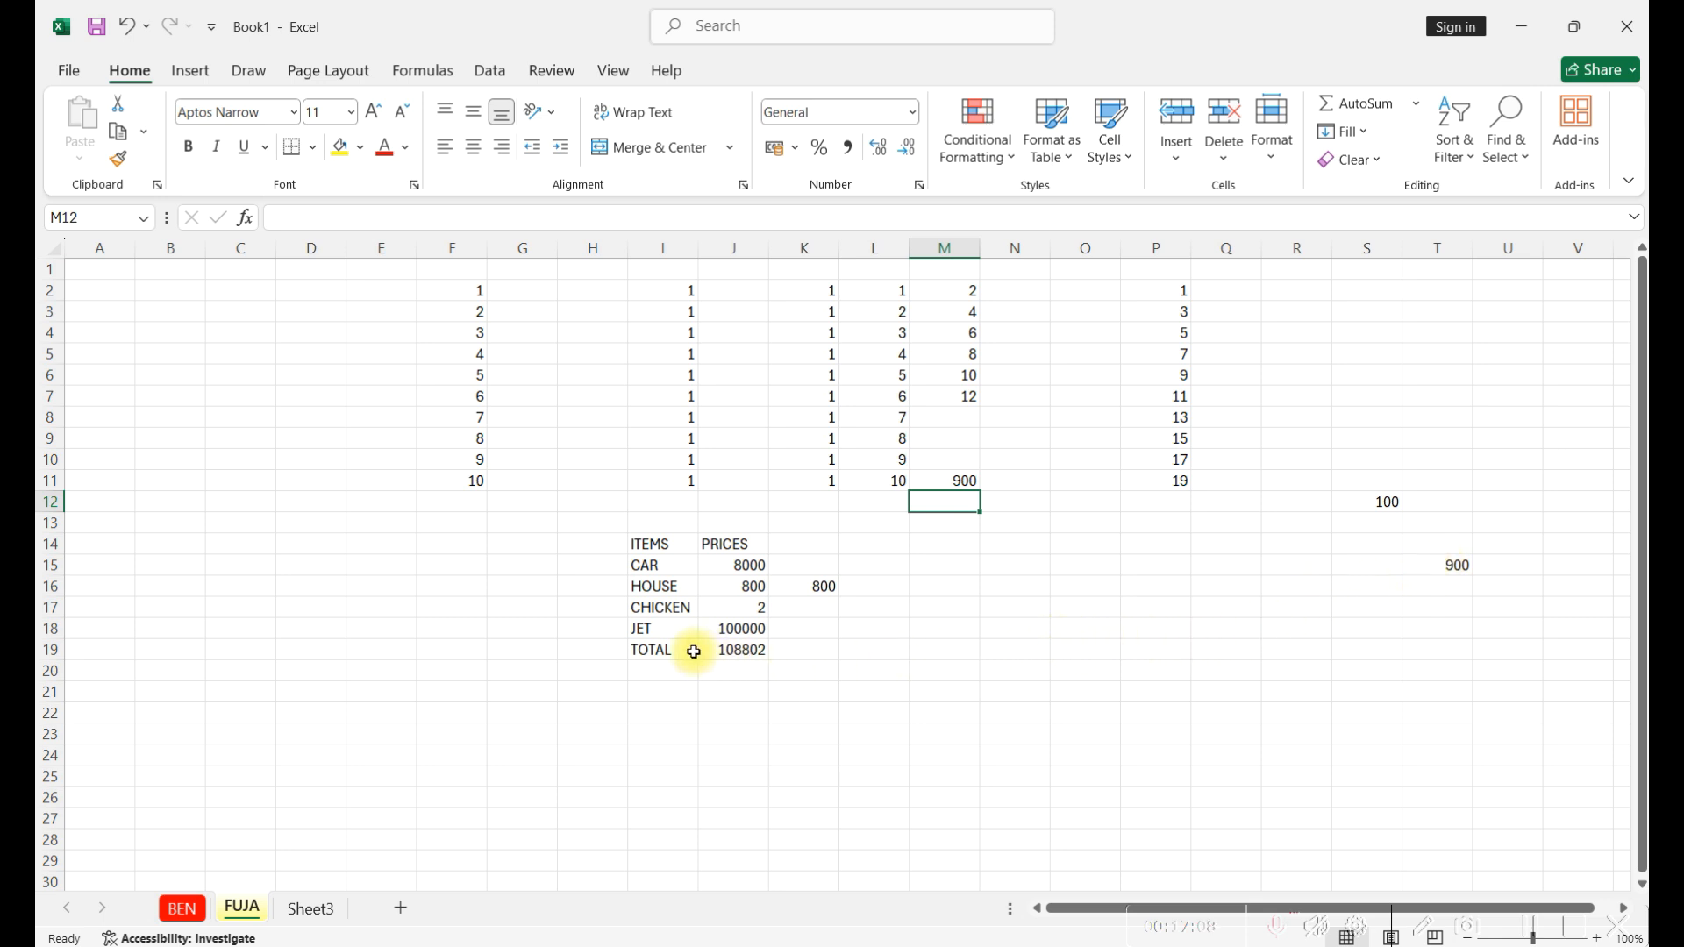
Color the text of the TOTAL row, cells I19:J19, red.
drag(658, 650, 725, 649)
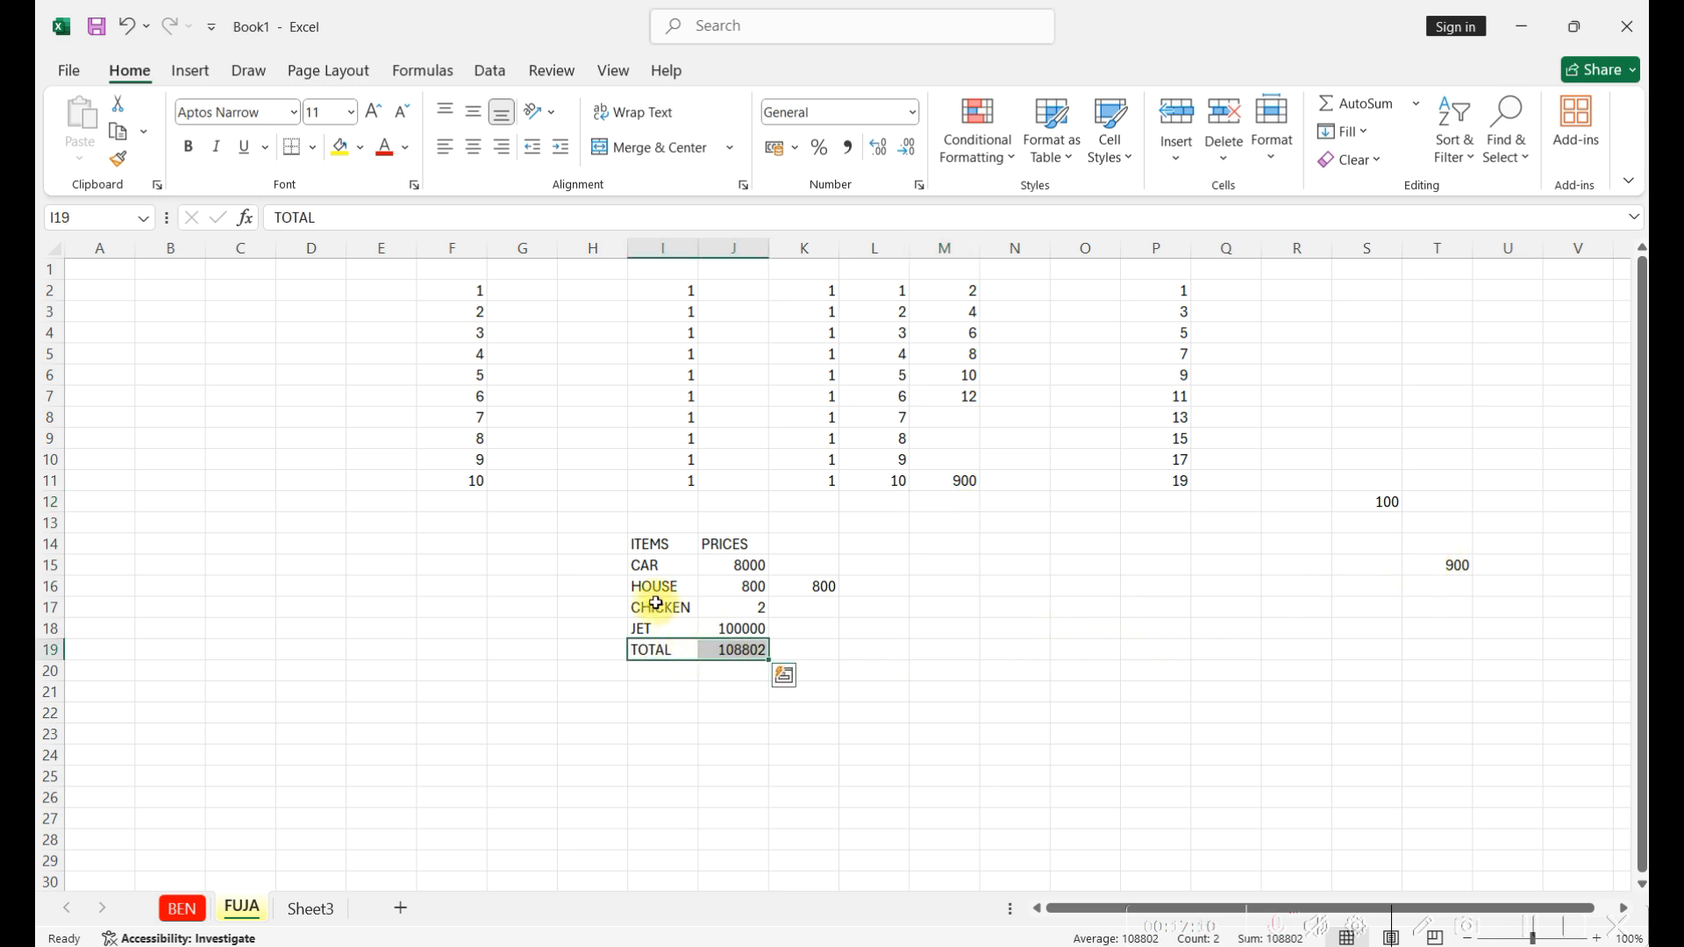
click(386, 142)
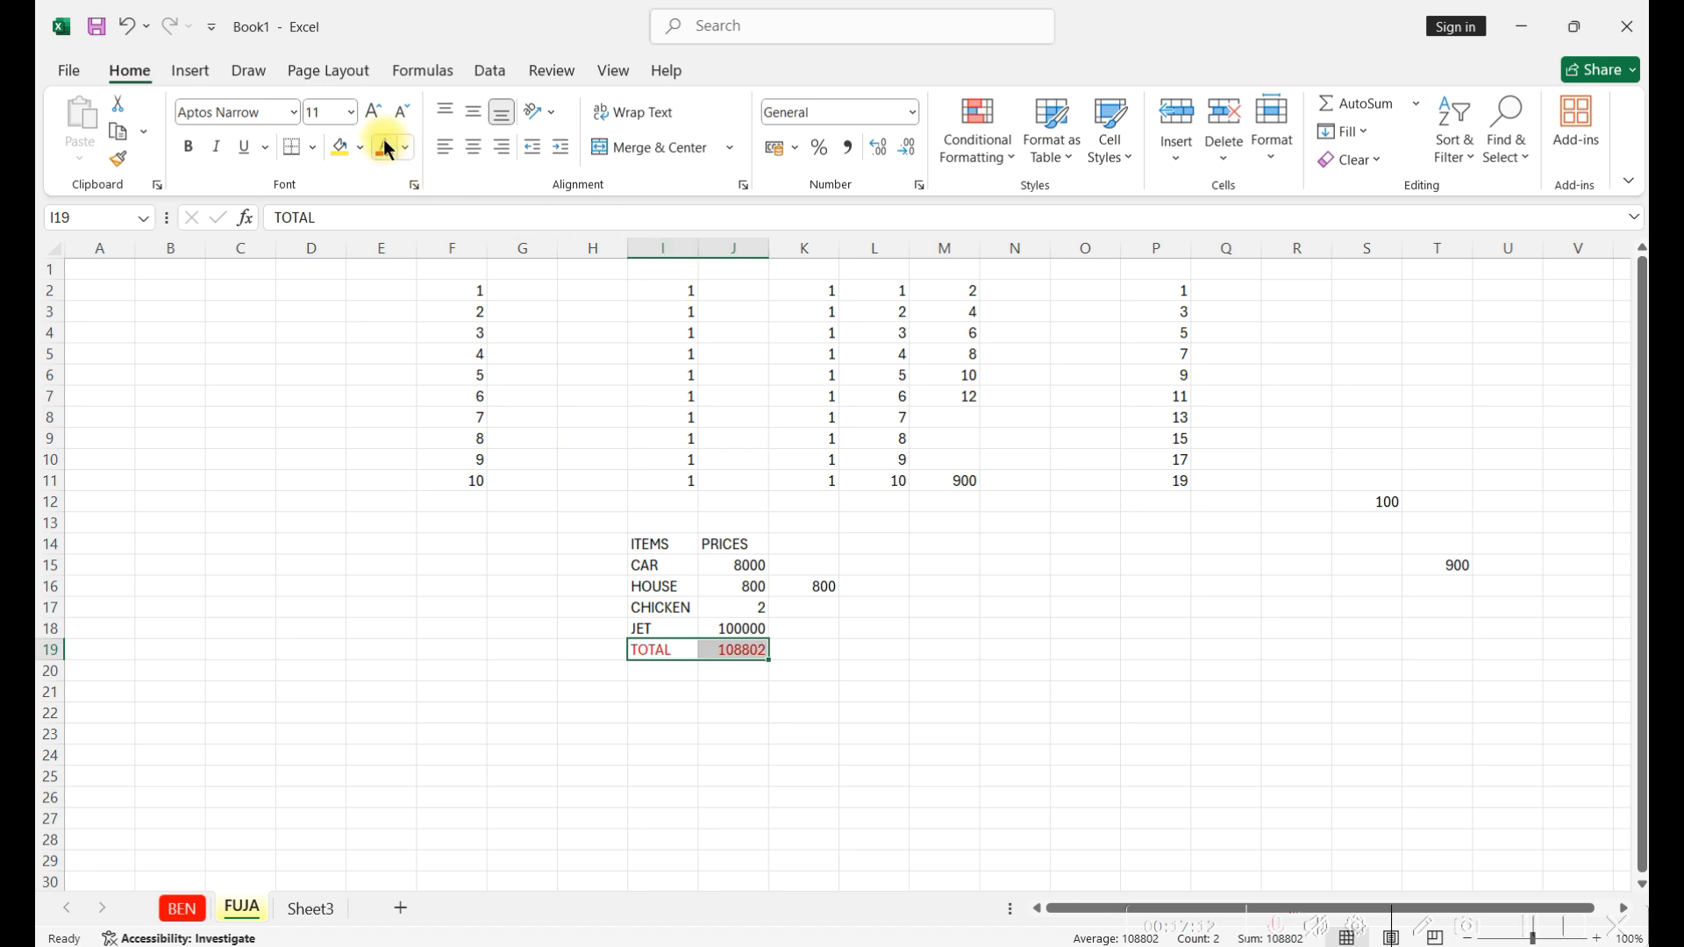
click(681, 712)
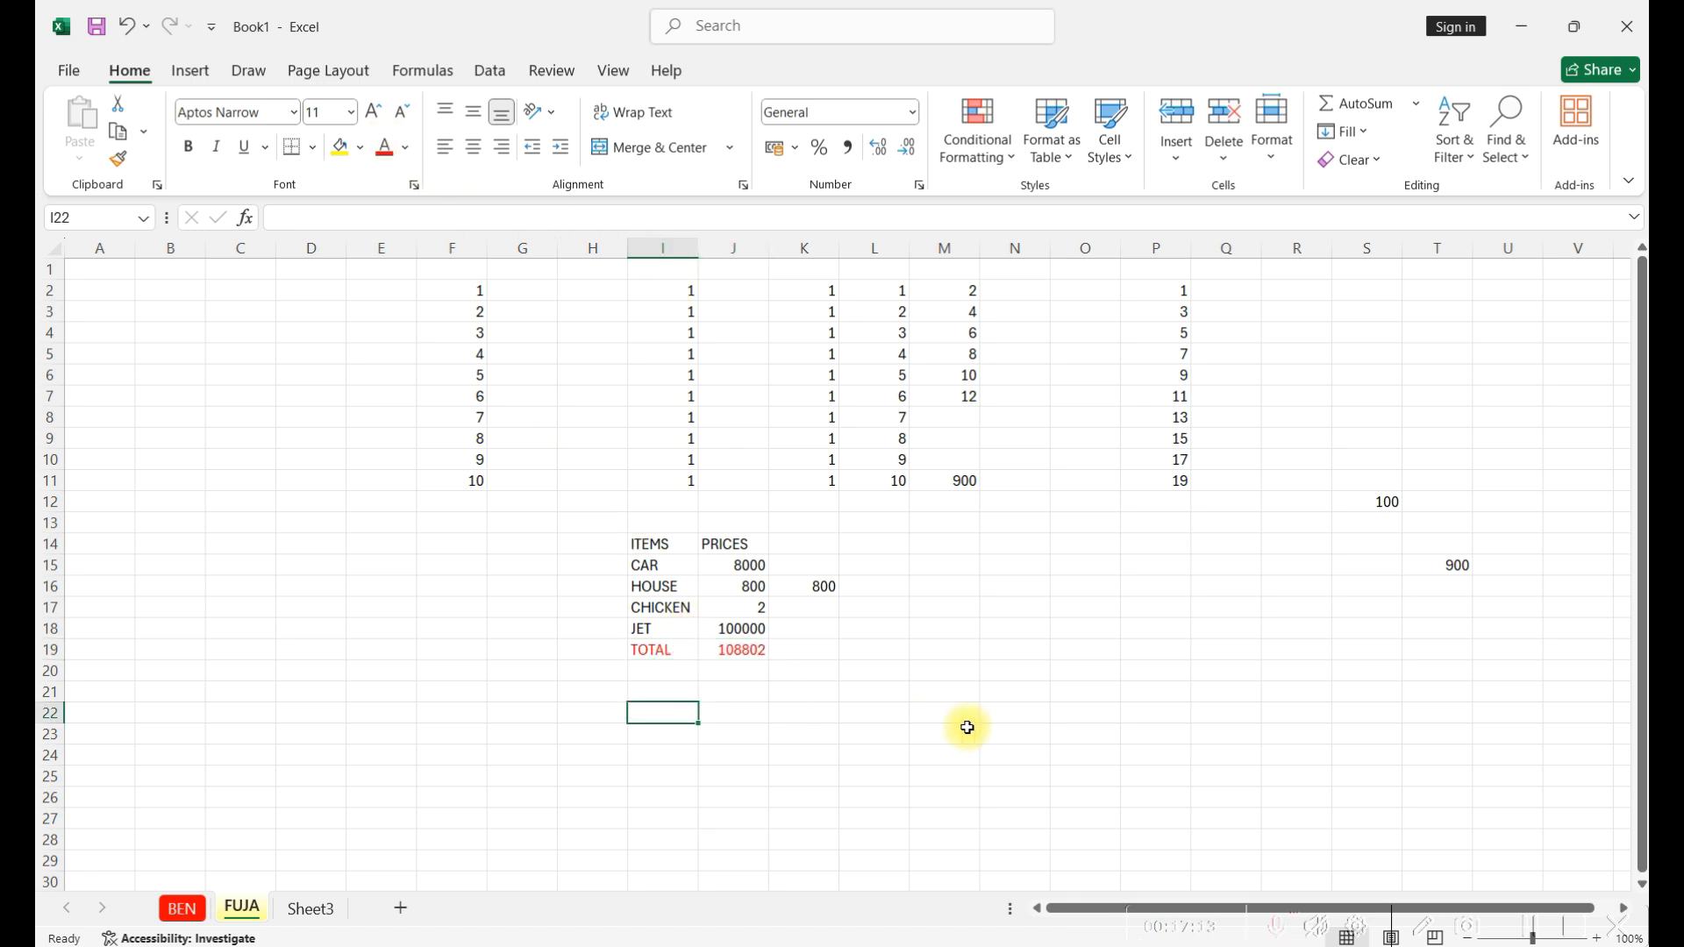
Enter the label THE TOTAL I NEED TO WITHDRAW in cell O22.
click(1079, 721)
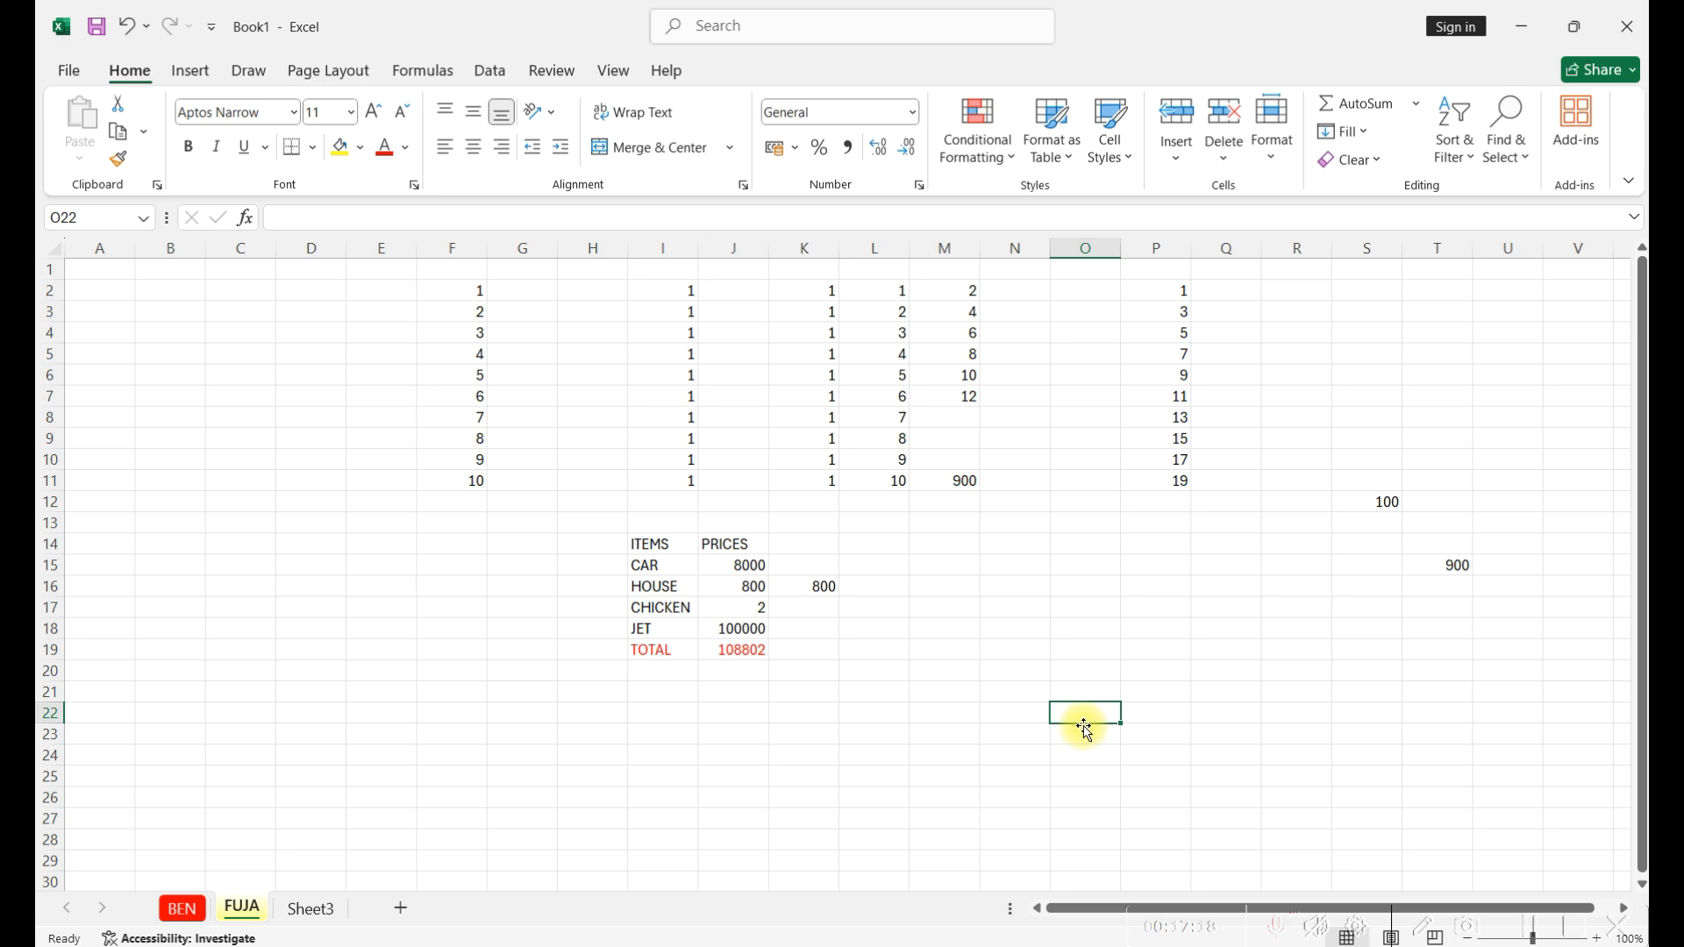
text(THE TOTA)
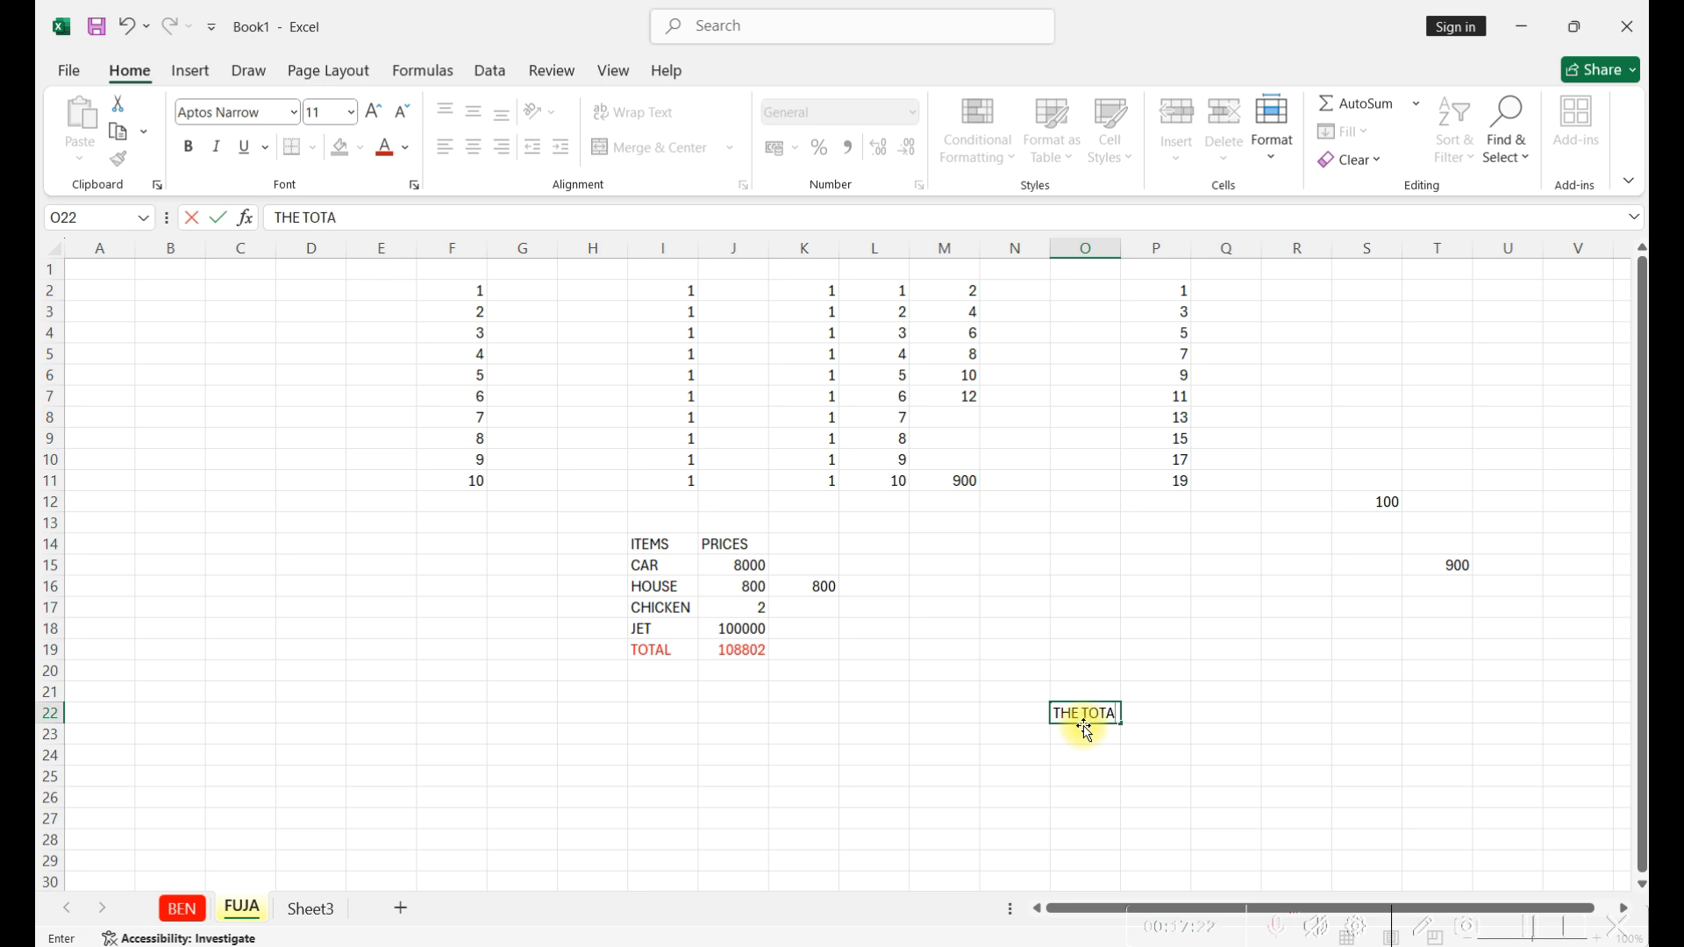
text(L I NEED TO WITHD)
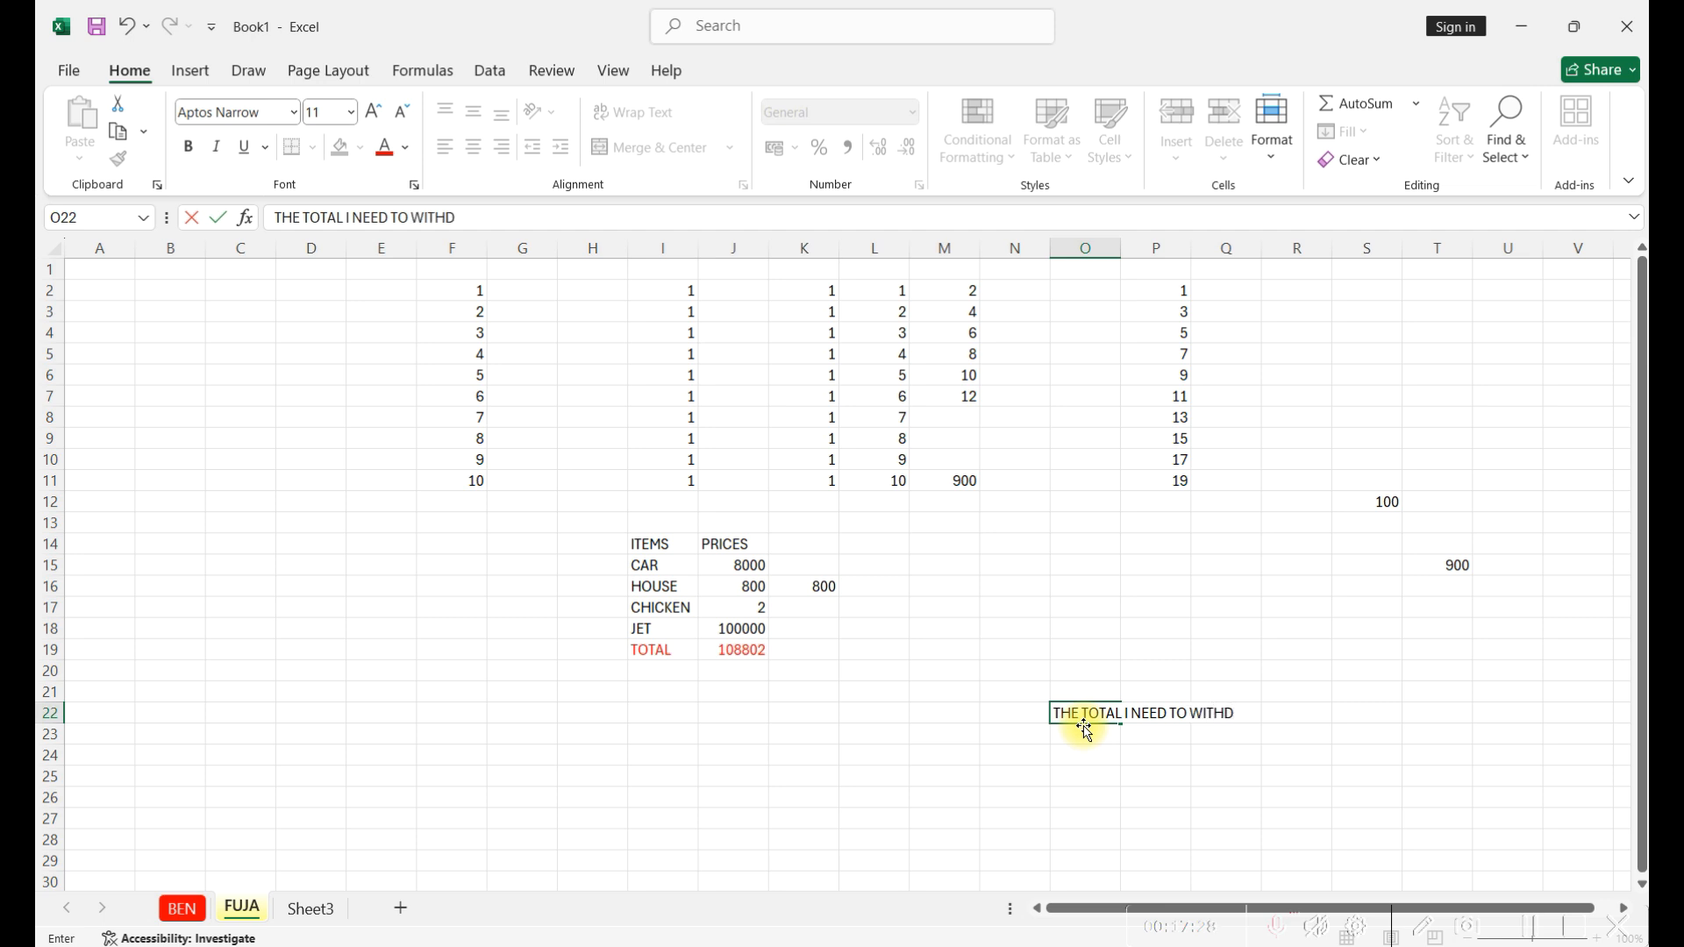
text(RAW)
key(Return)
Enter the formula =J19 in cell R22 to reference the total, and widen column Q slightly so the label beside it fits.
click(1305, 718)
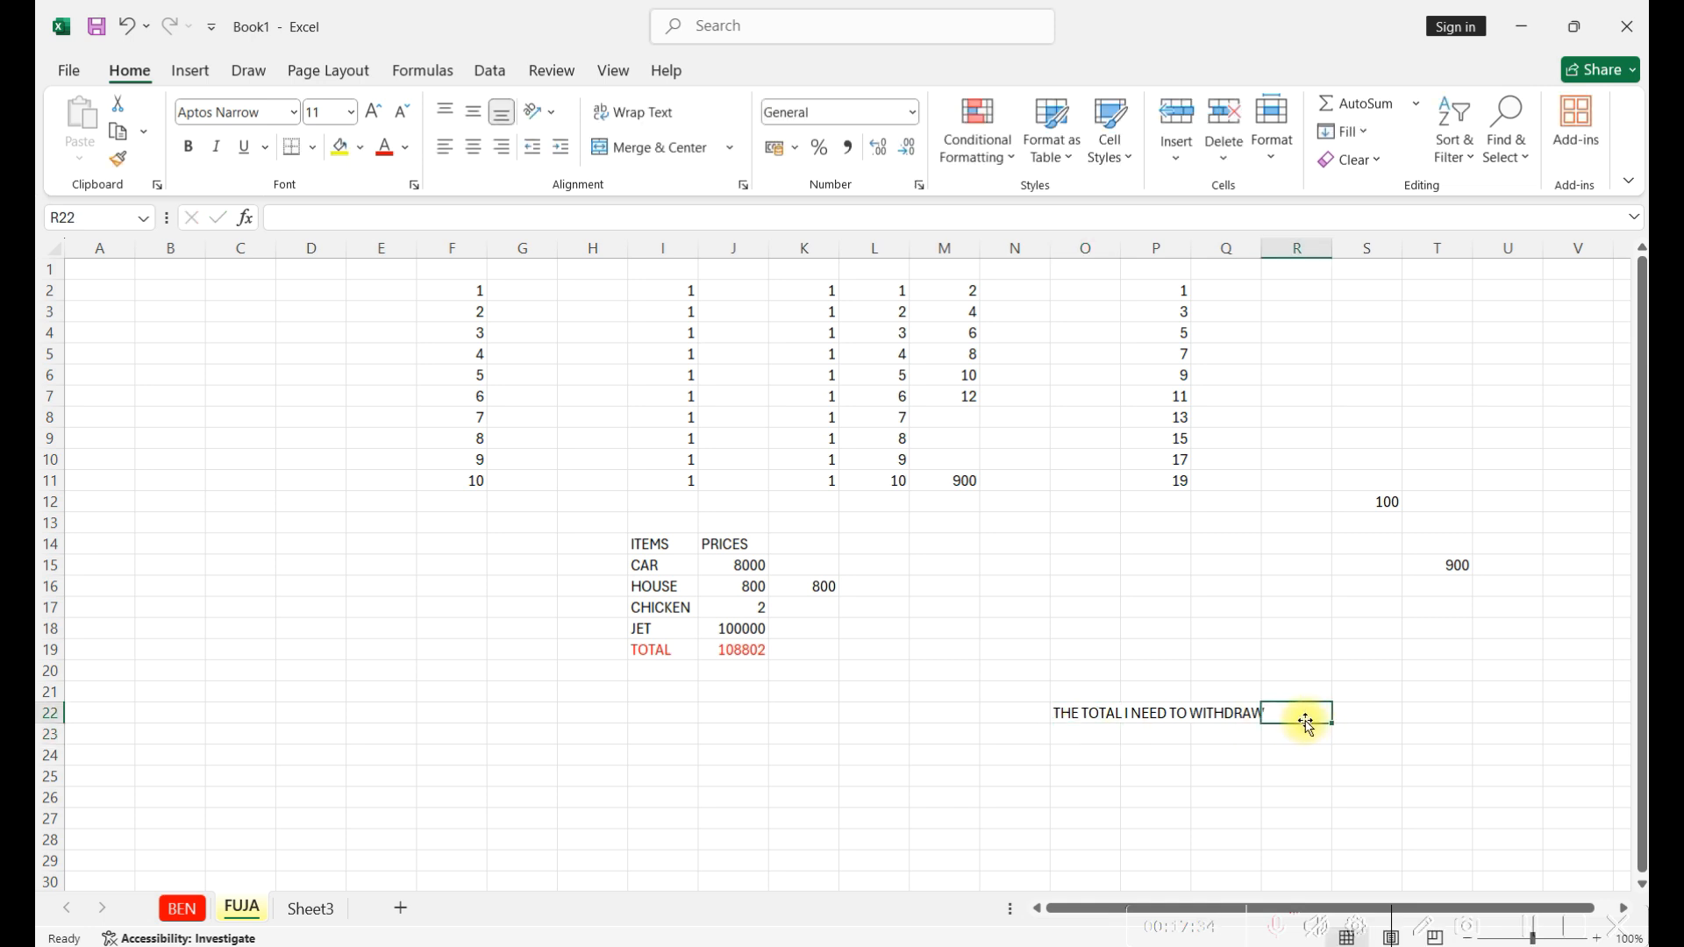
double_click(1305, 718)
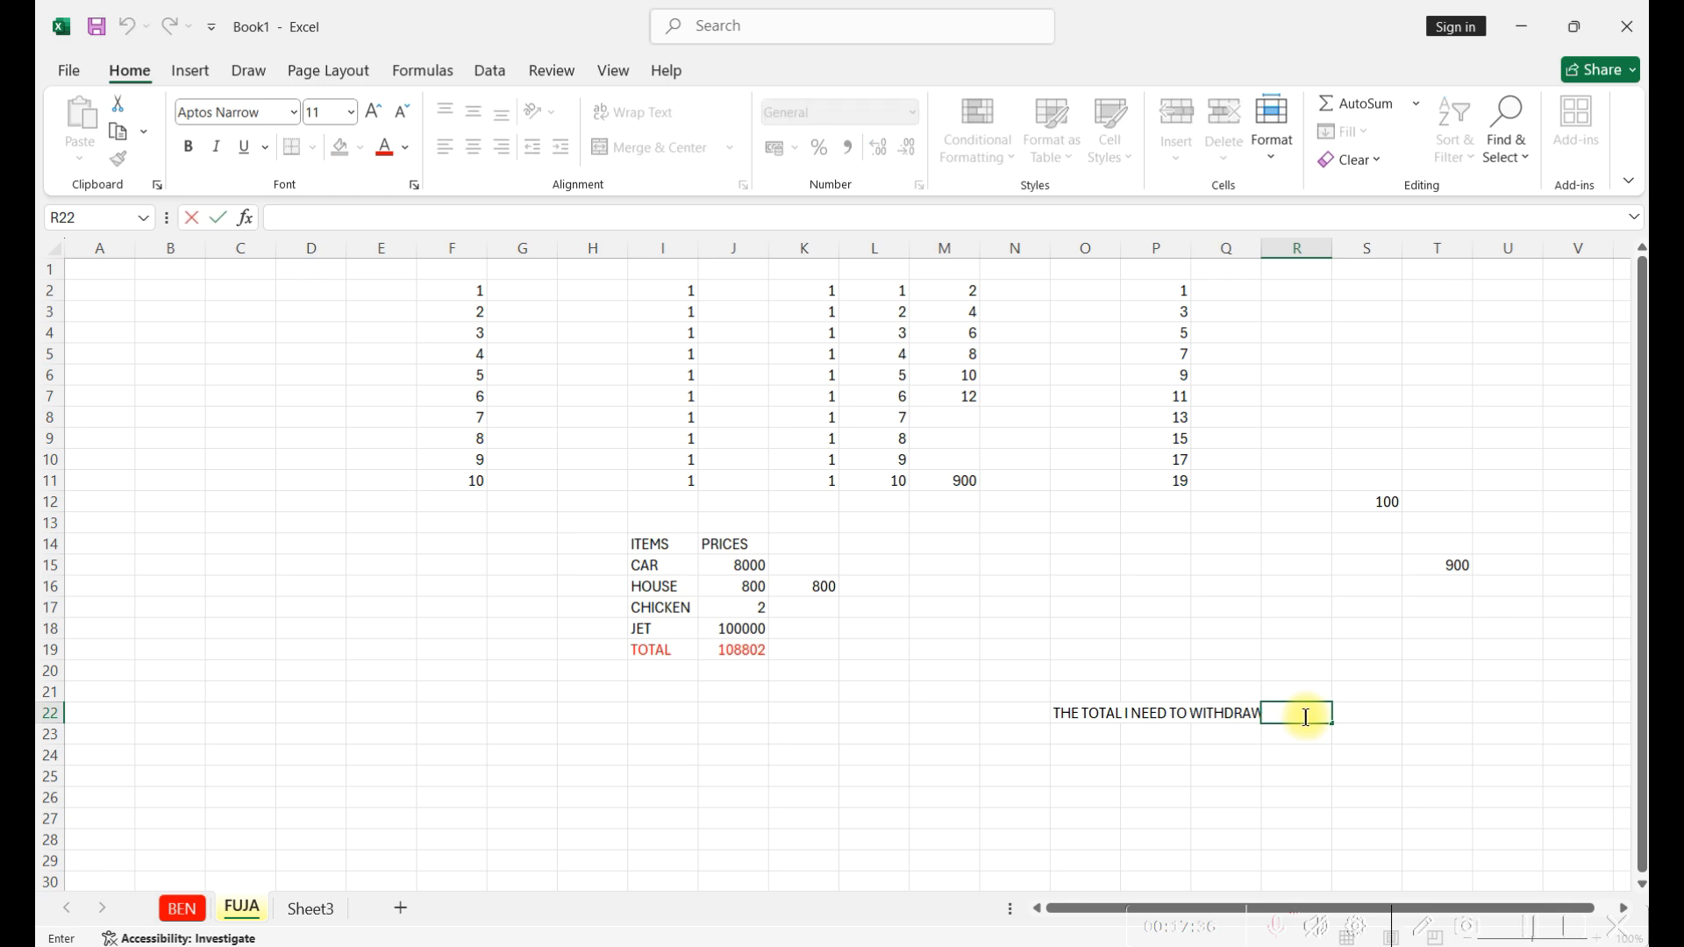
text(=J1)
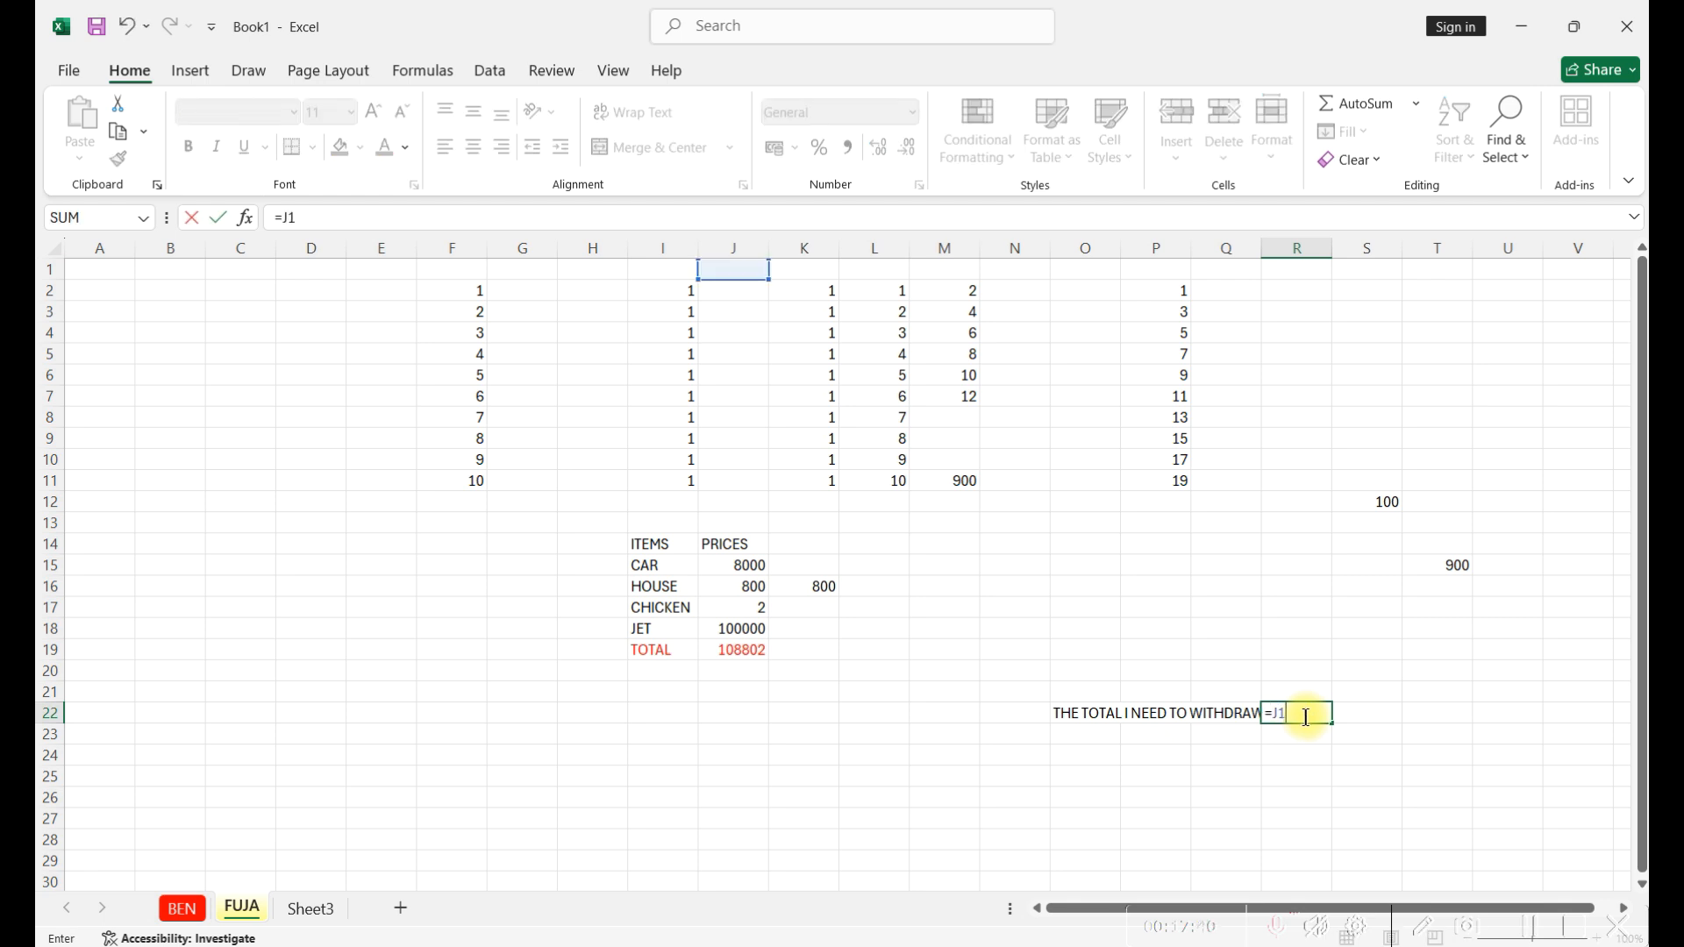
text(9)
key(Return)
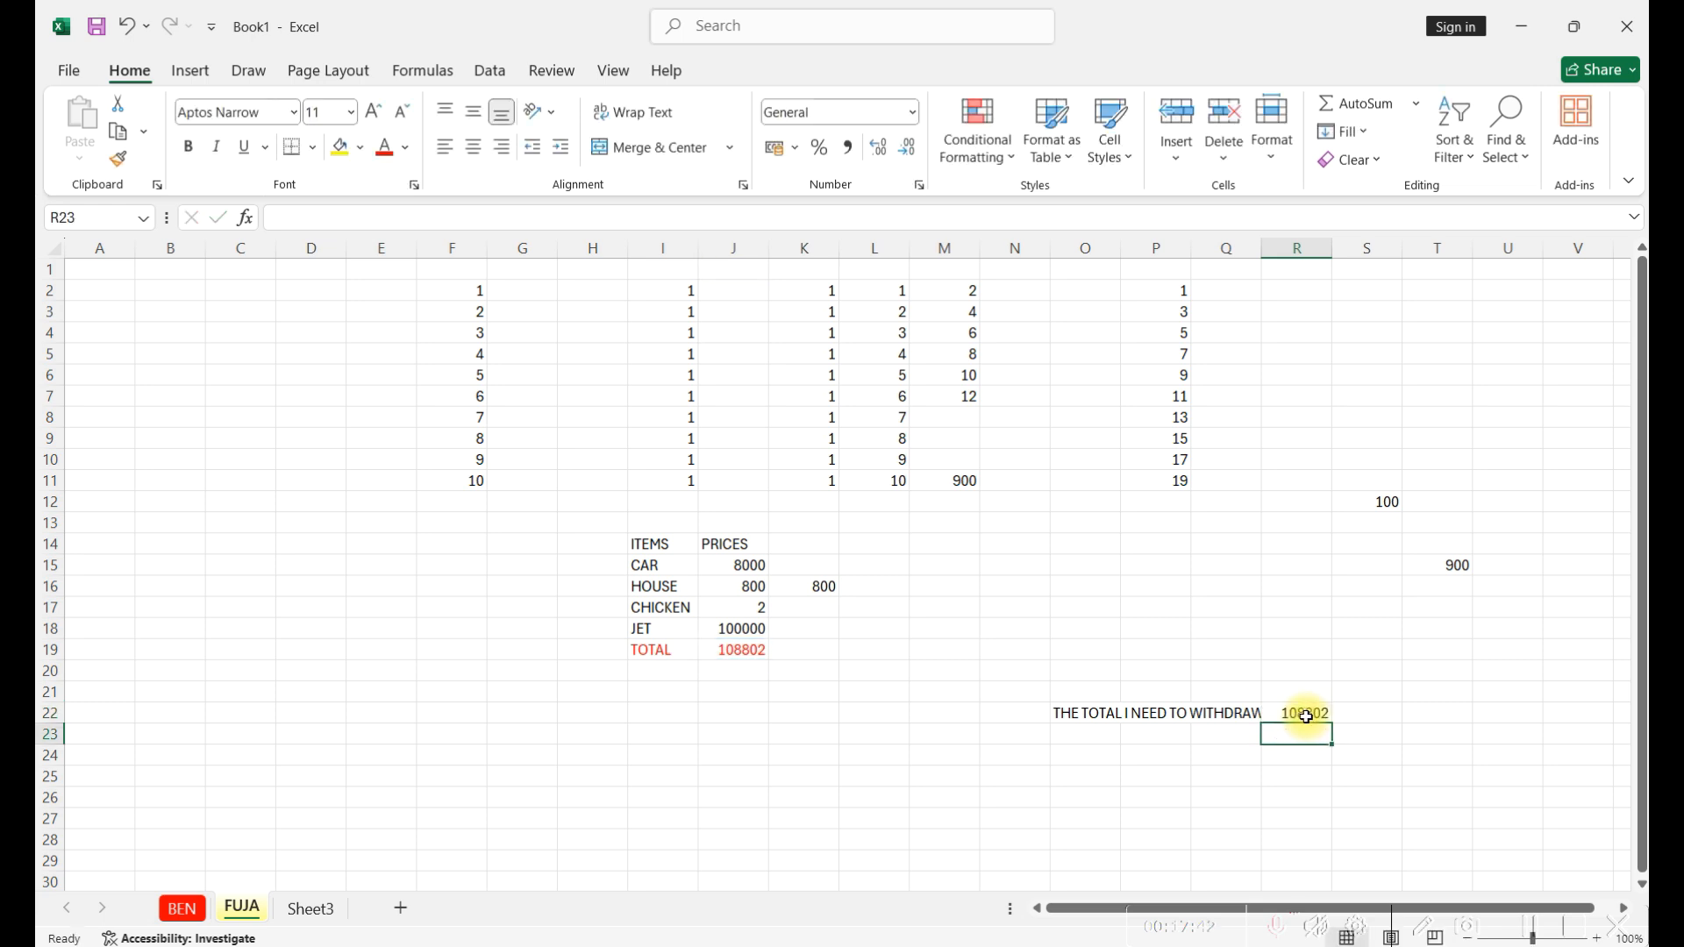
click(1292, 715)
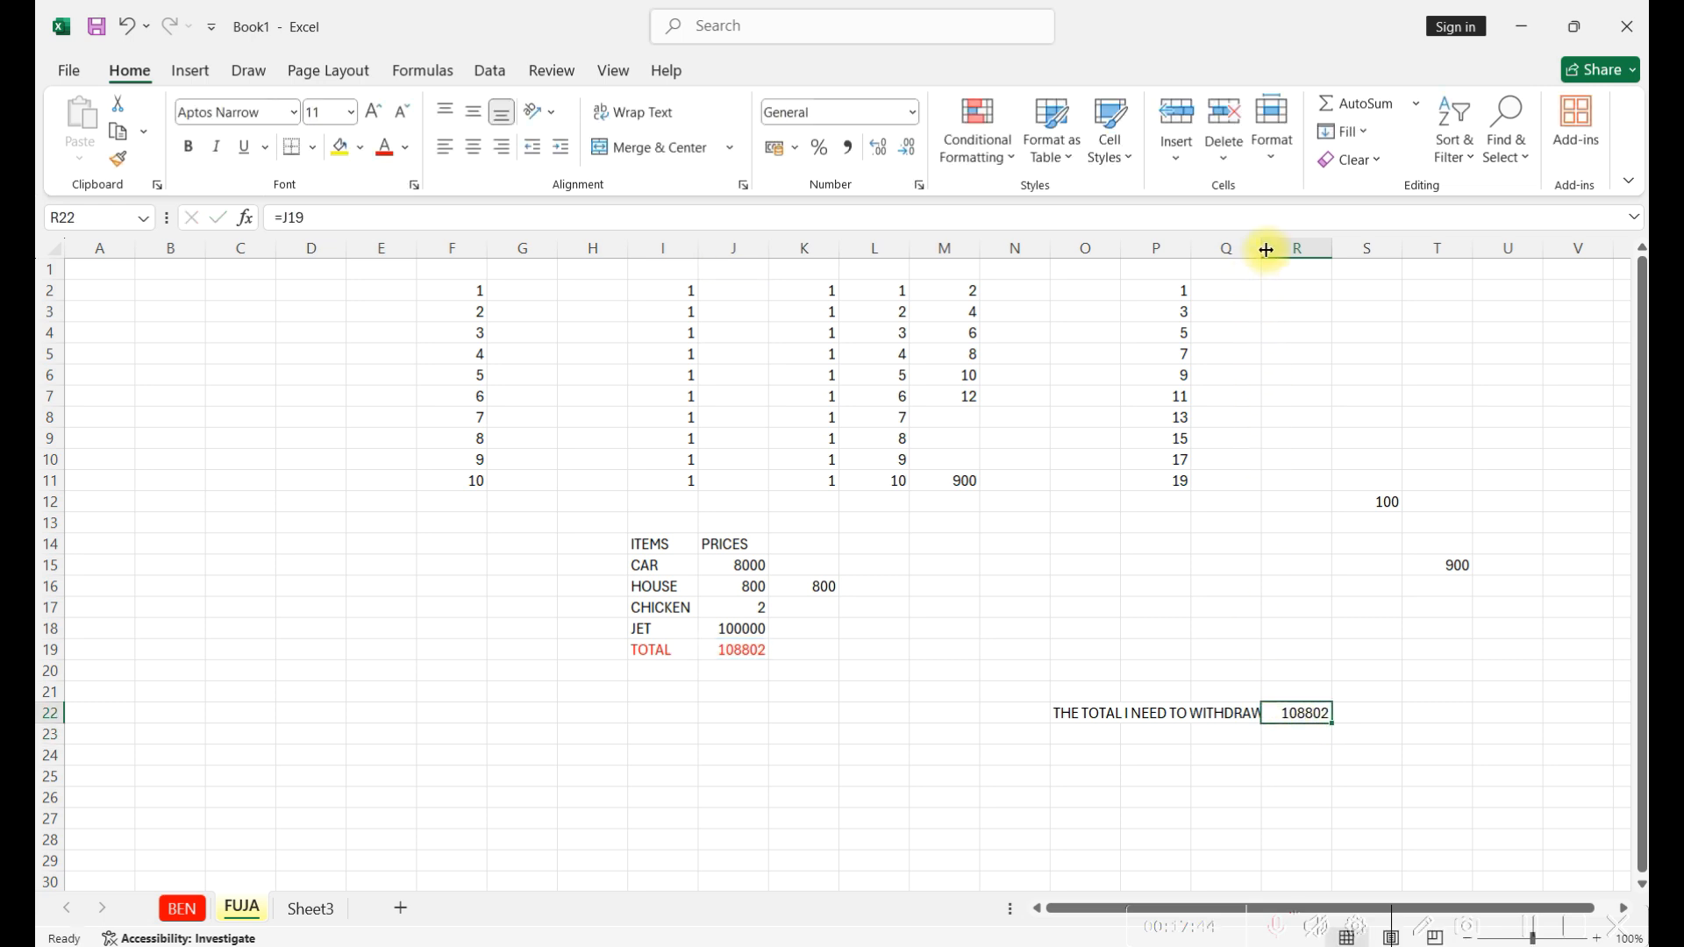
drag(1265, 249, 1274, 249)
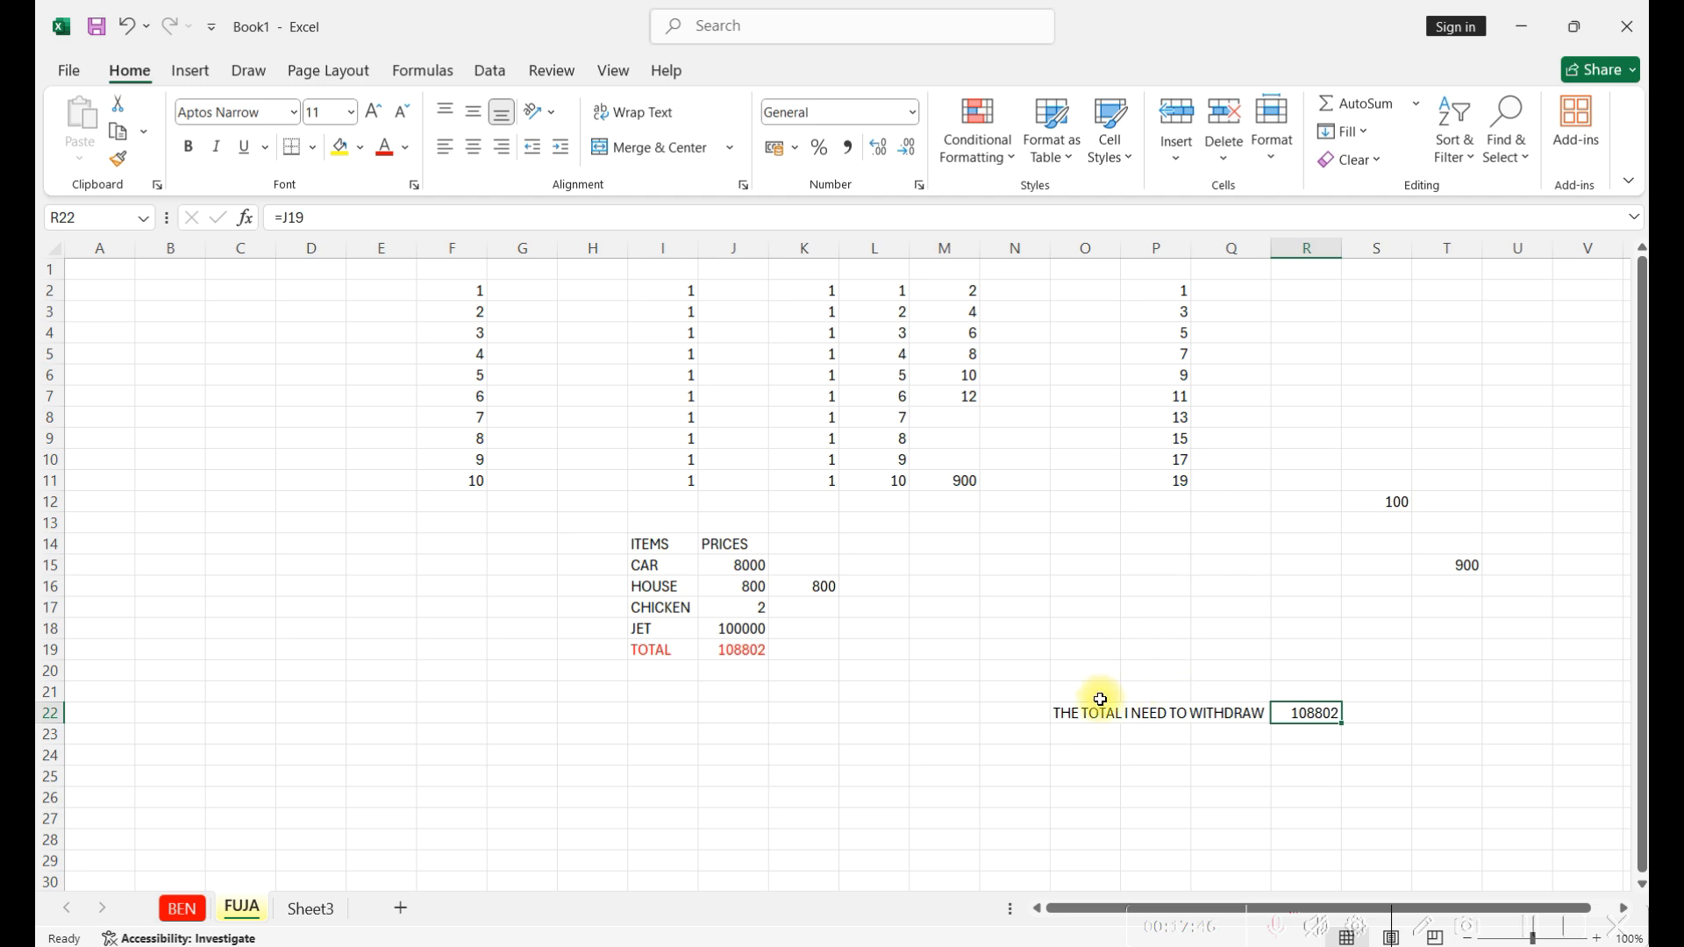
Examine the JET price in J18, the total formula in J19 and the reference formula in R22.
click(737, 630)
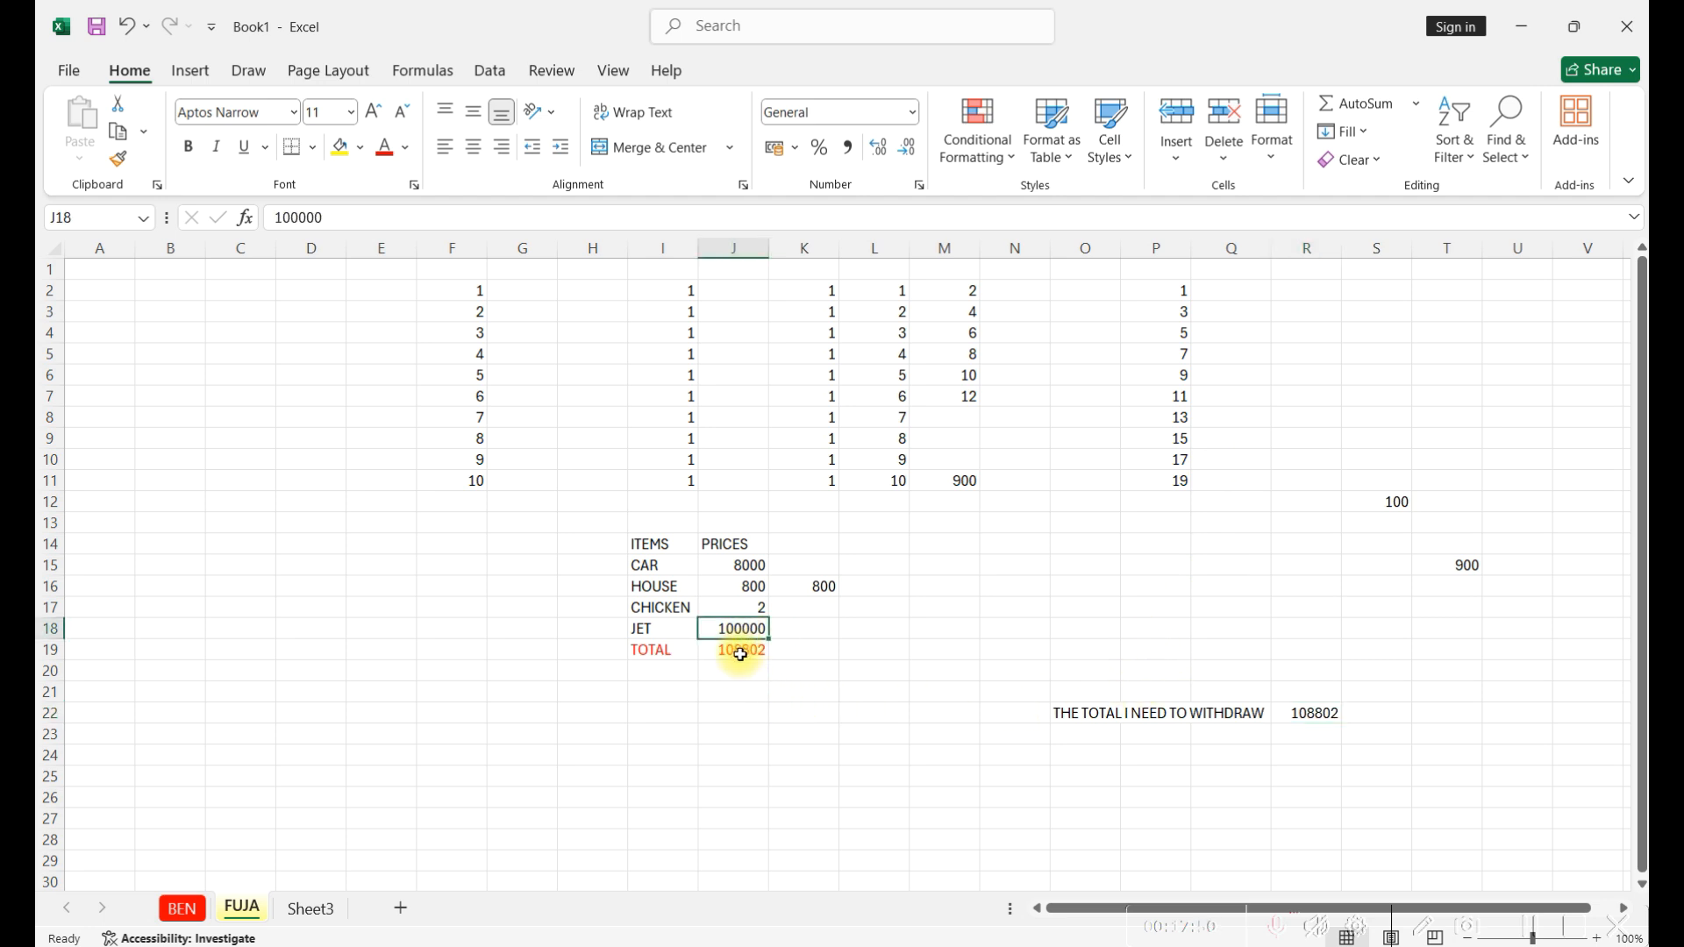
click(741, 654)
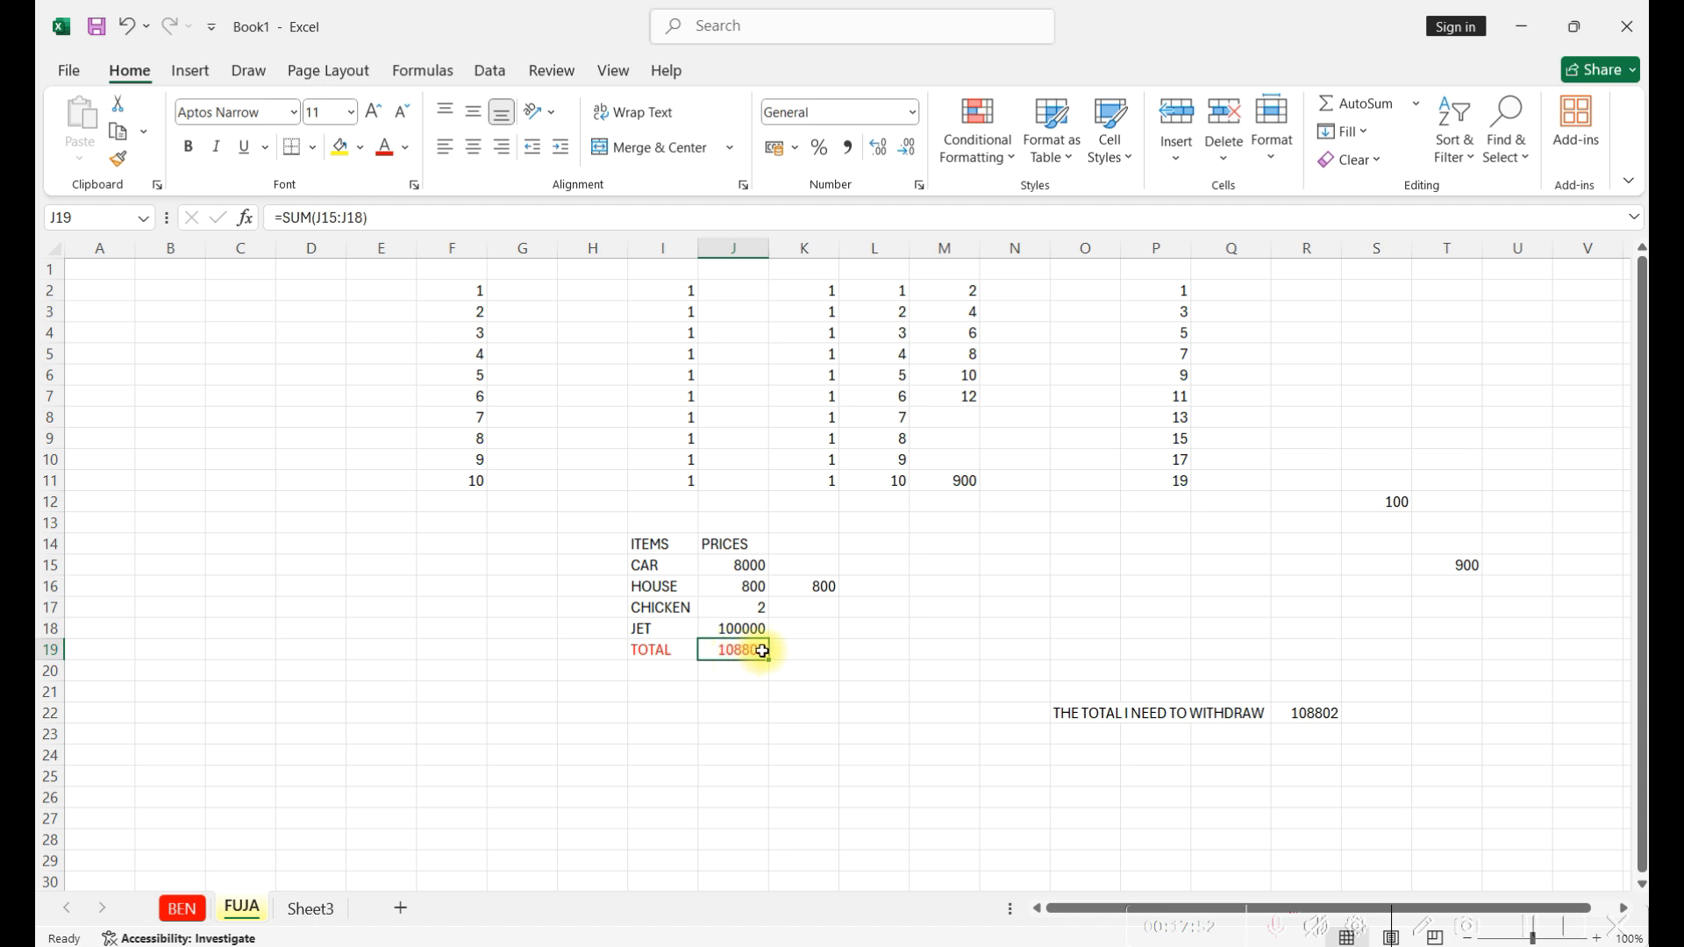
click(1327, 718)
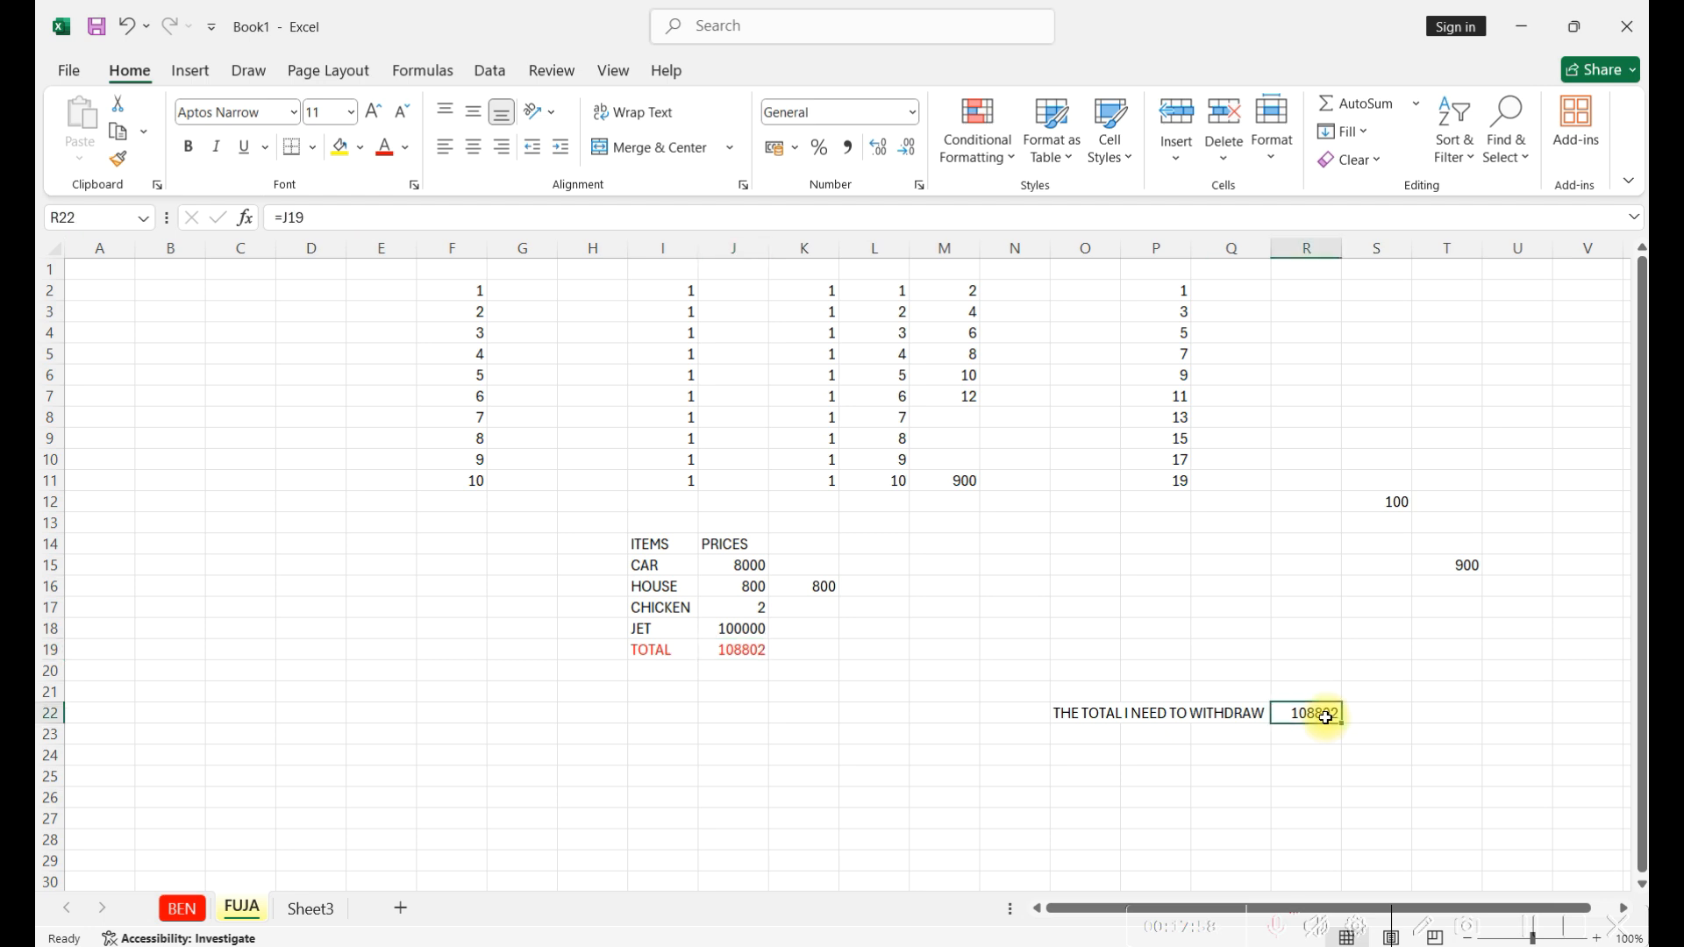